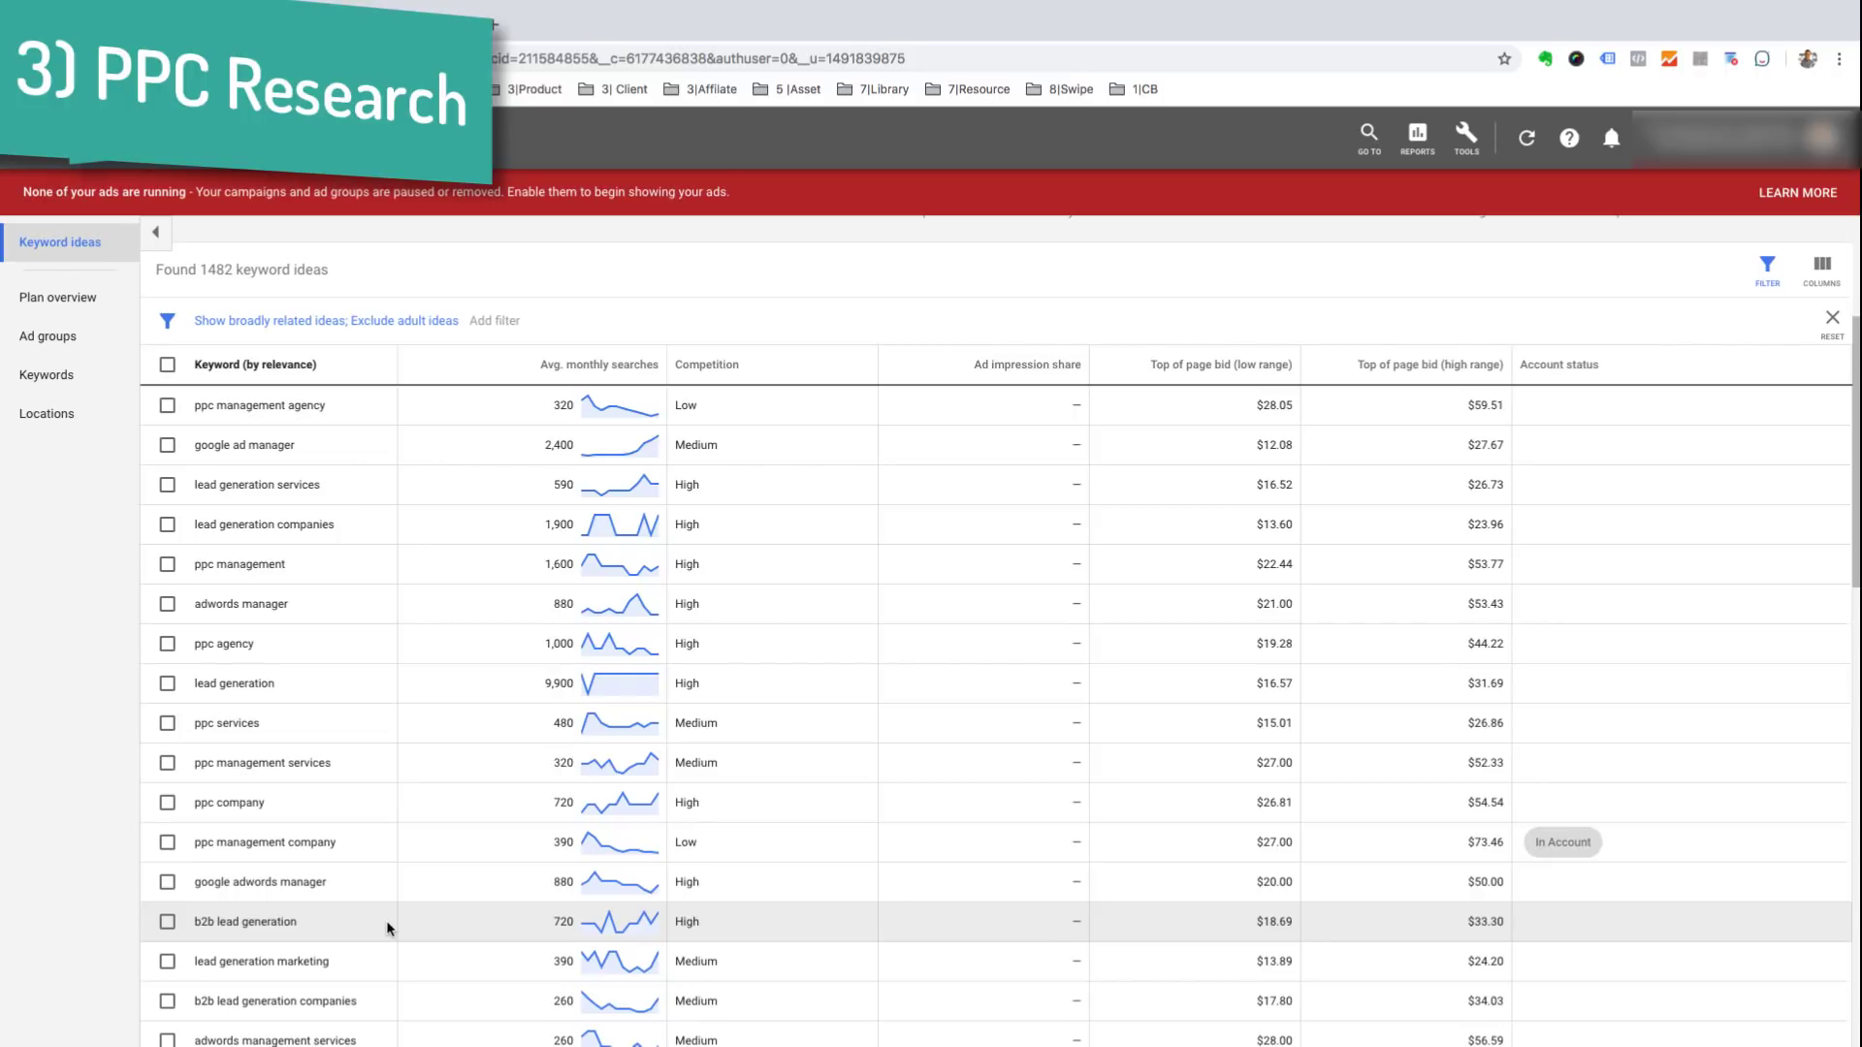
Step: Filter the keyword ideas by keyword text containing management, agency and services
scroll(386, 927, "down", 1)
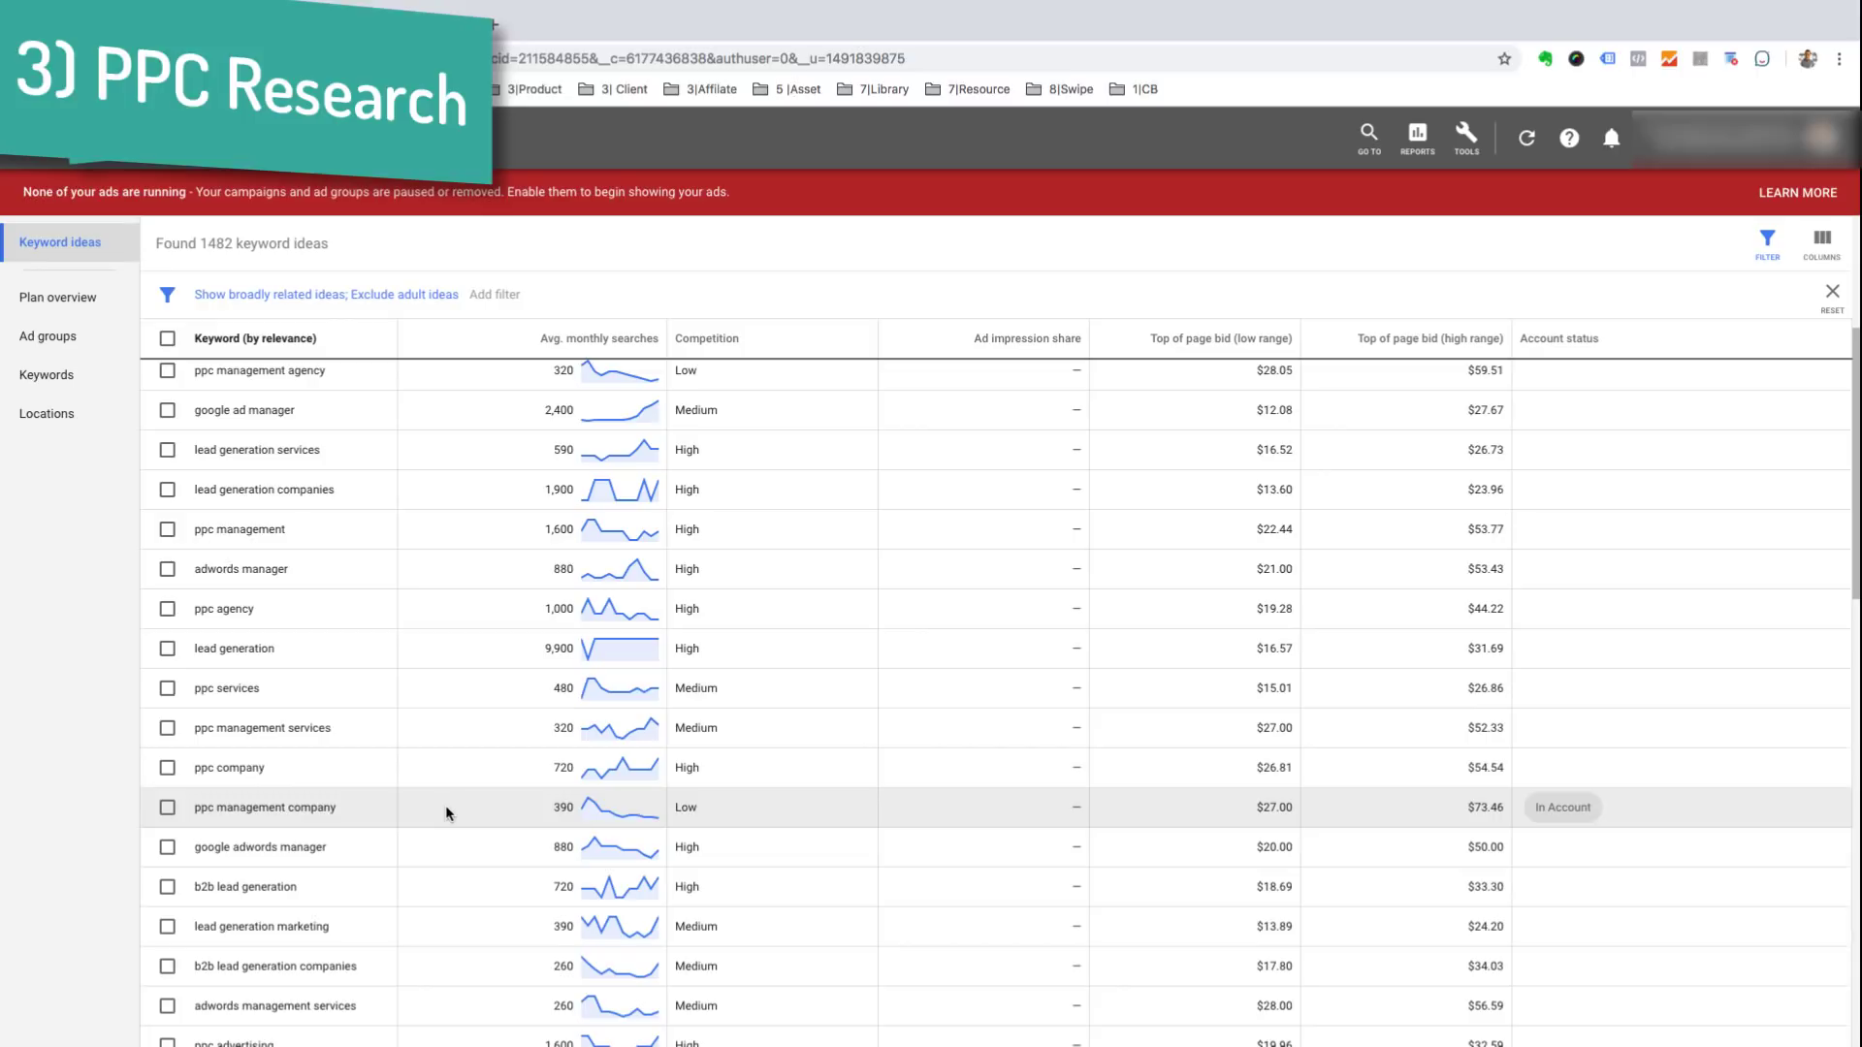
scroll(445, 805, "up", 3)
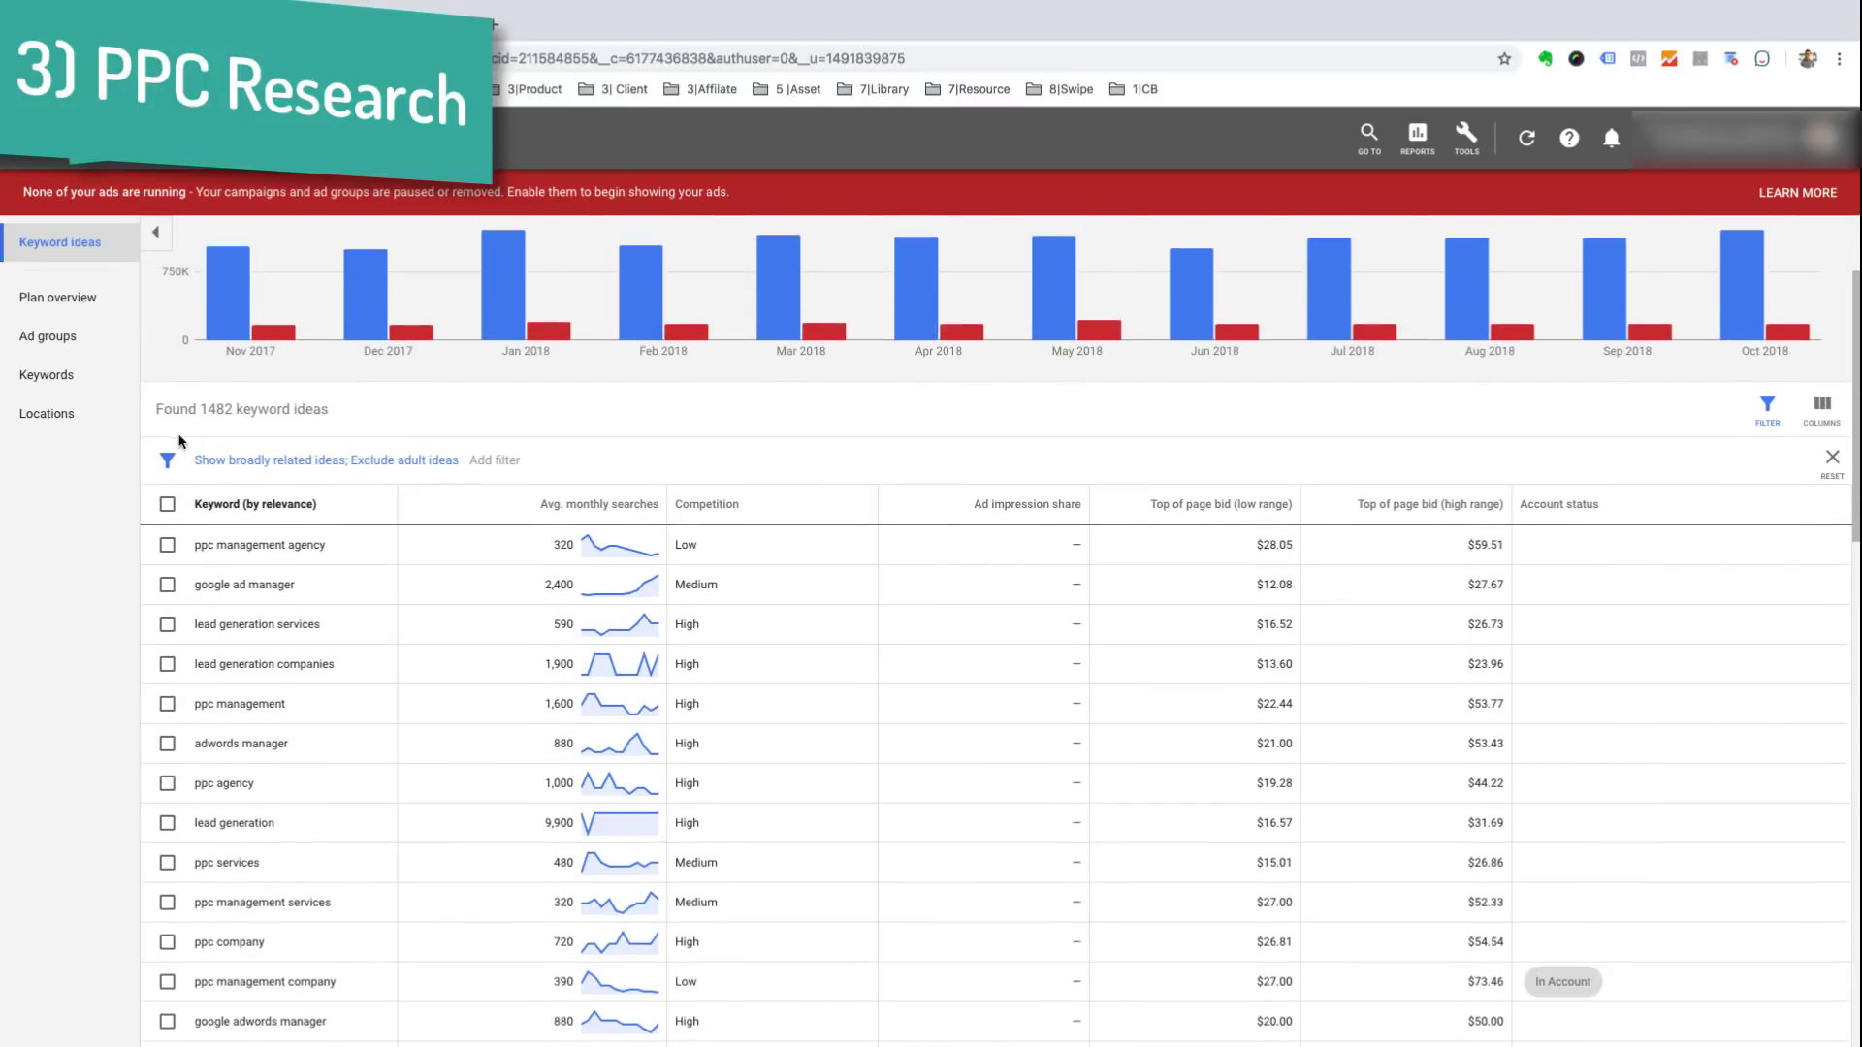
left_click(498, 461)
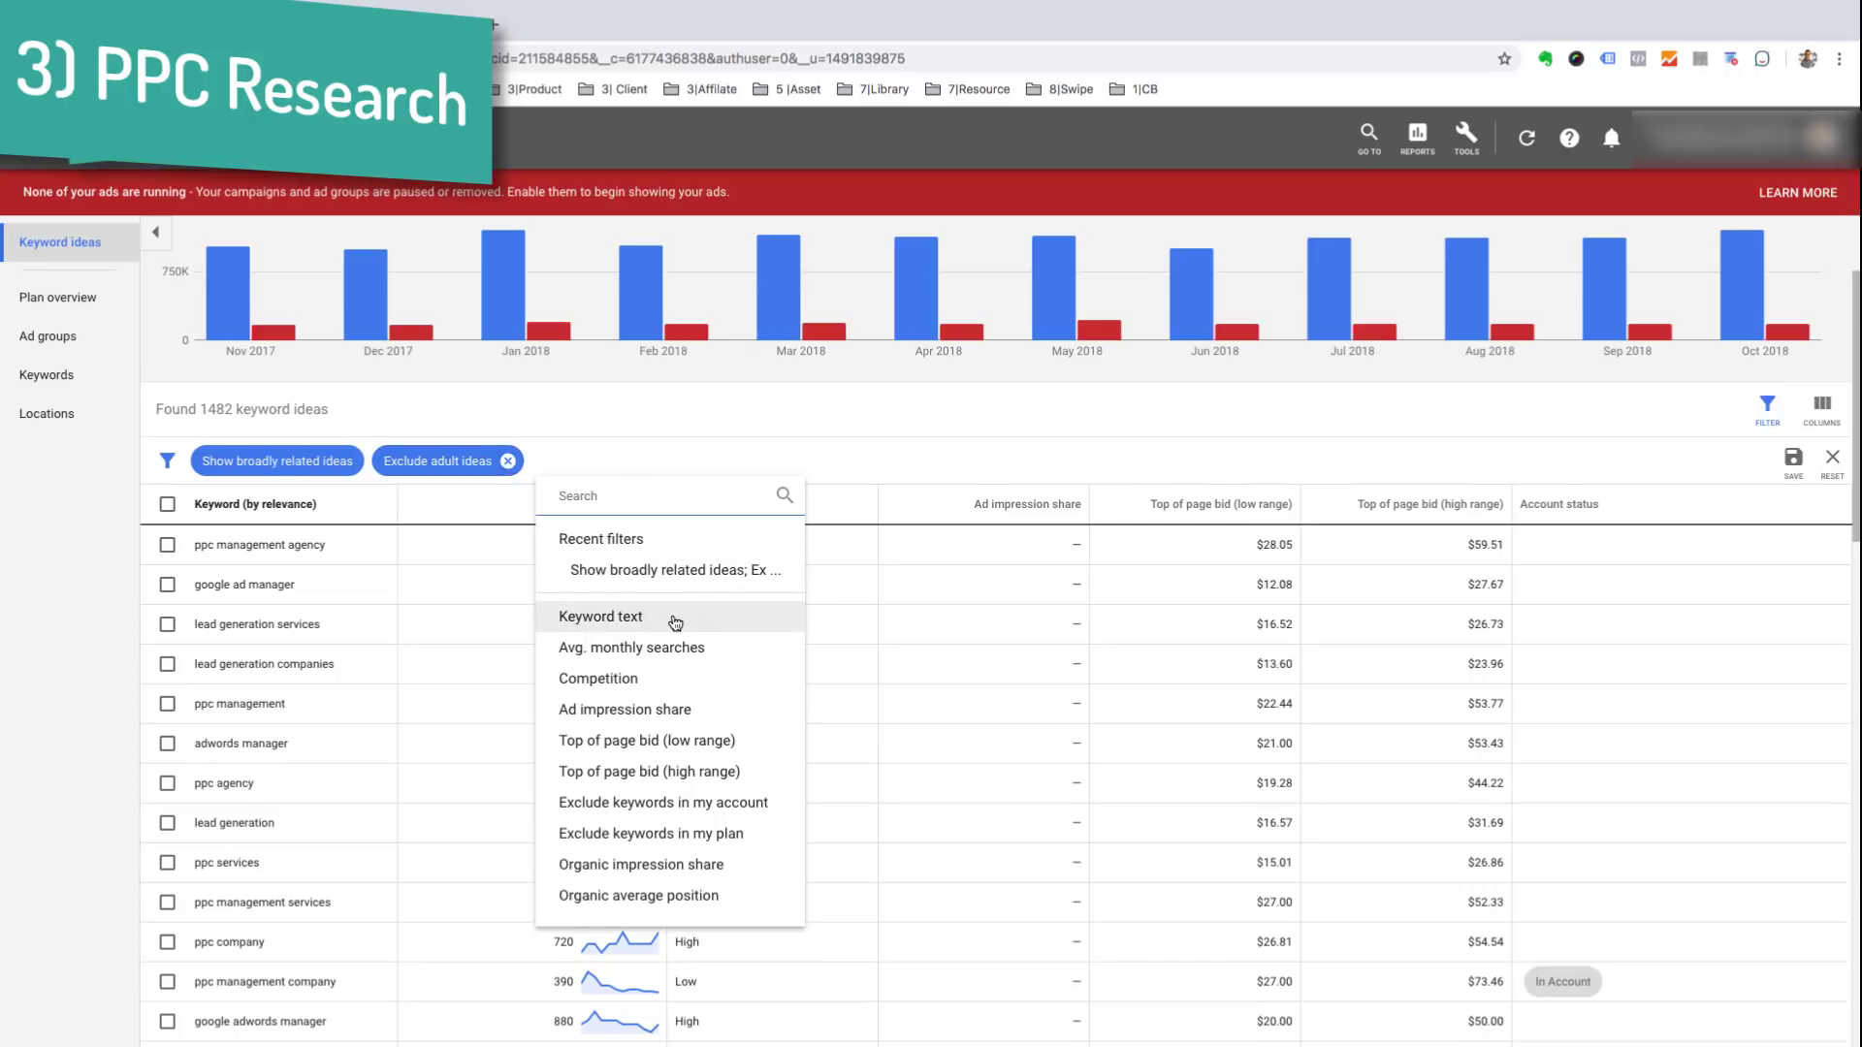
left_click(672, 621)
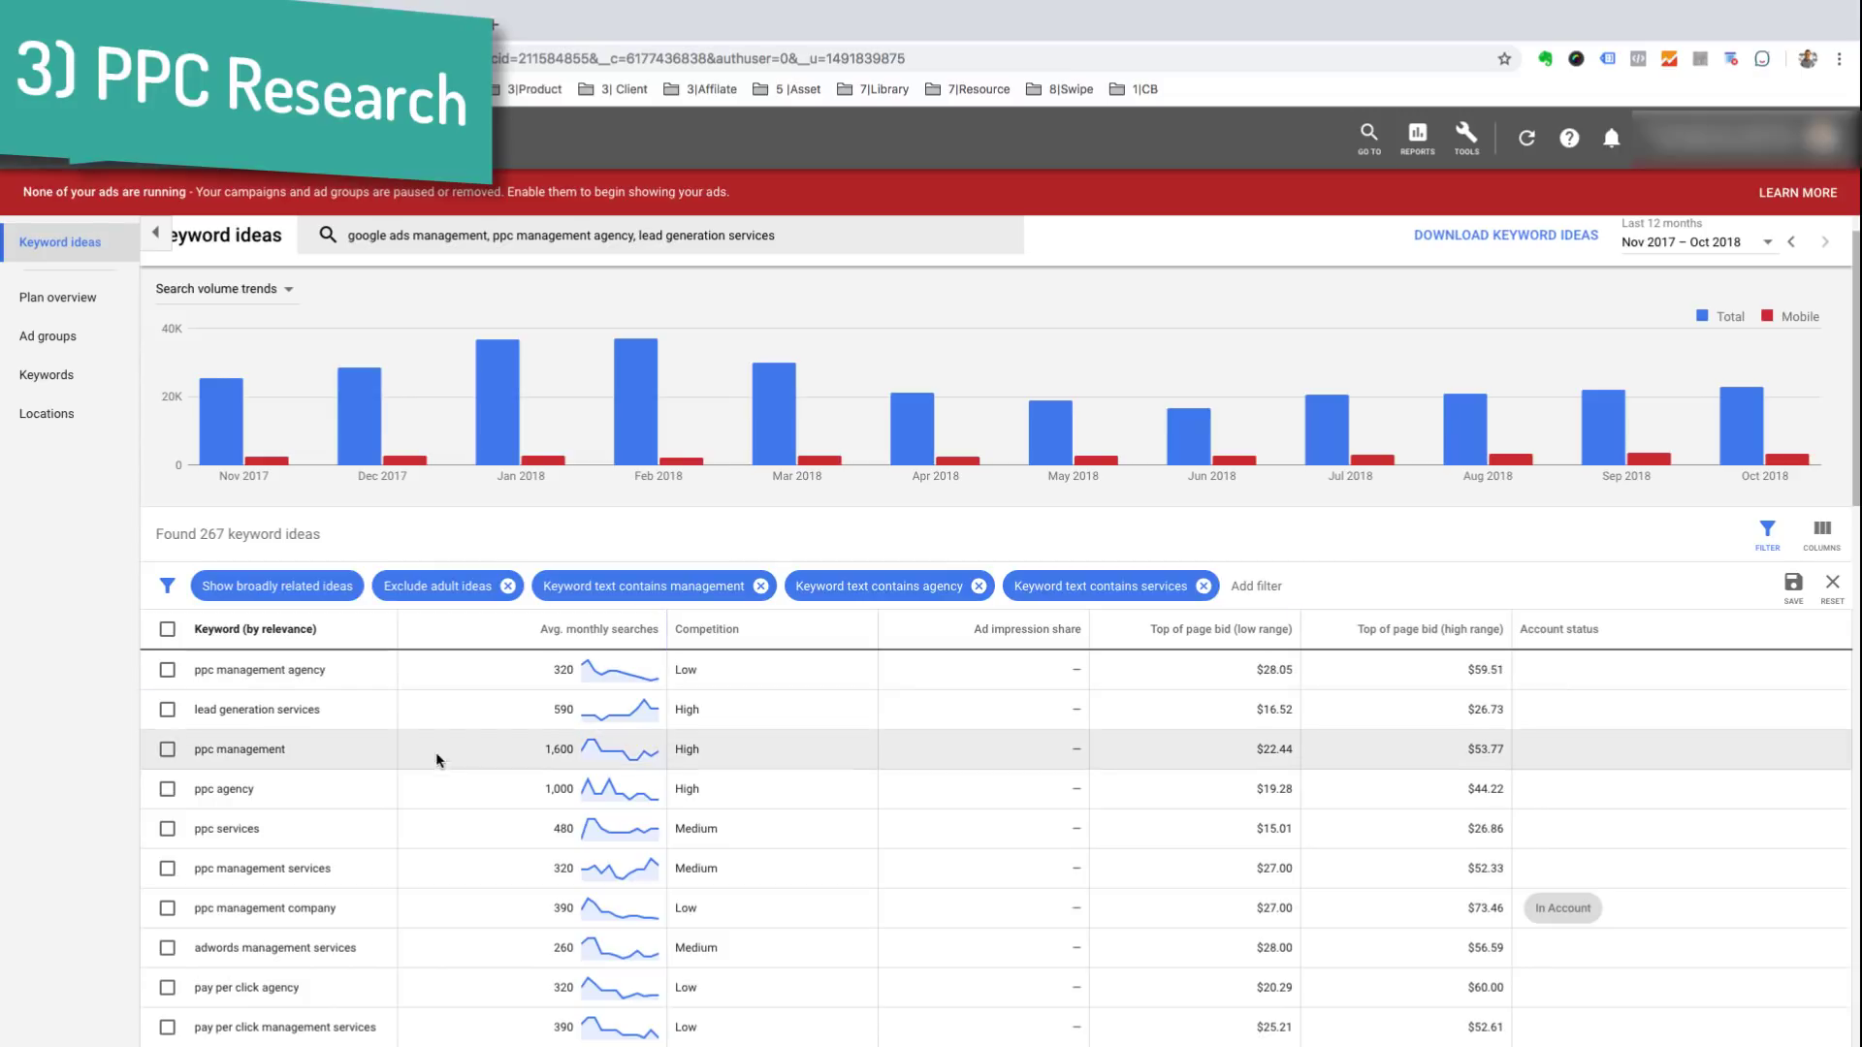
Step: Review the filtered keyword ideas with their monthly searches, competition and top of page bids
scroll(440, 797, "down", 2)
scroll(439, 803, "up", 1)
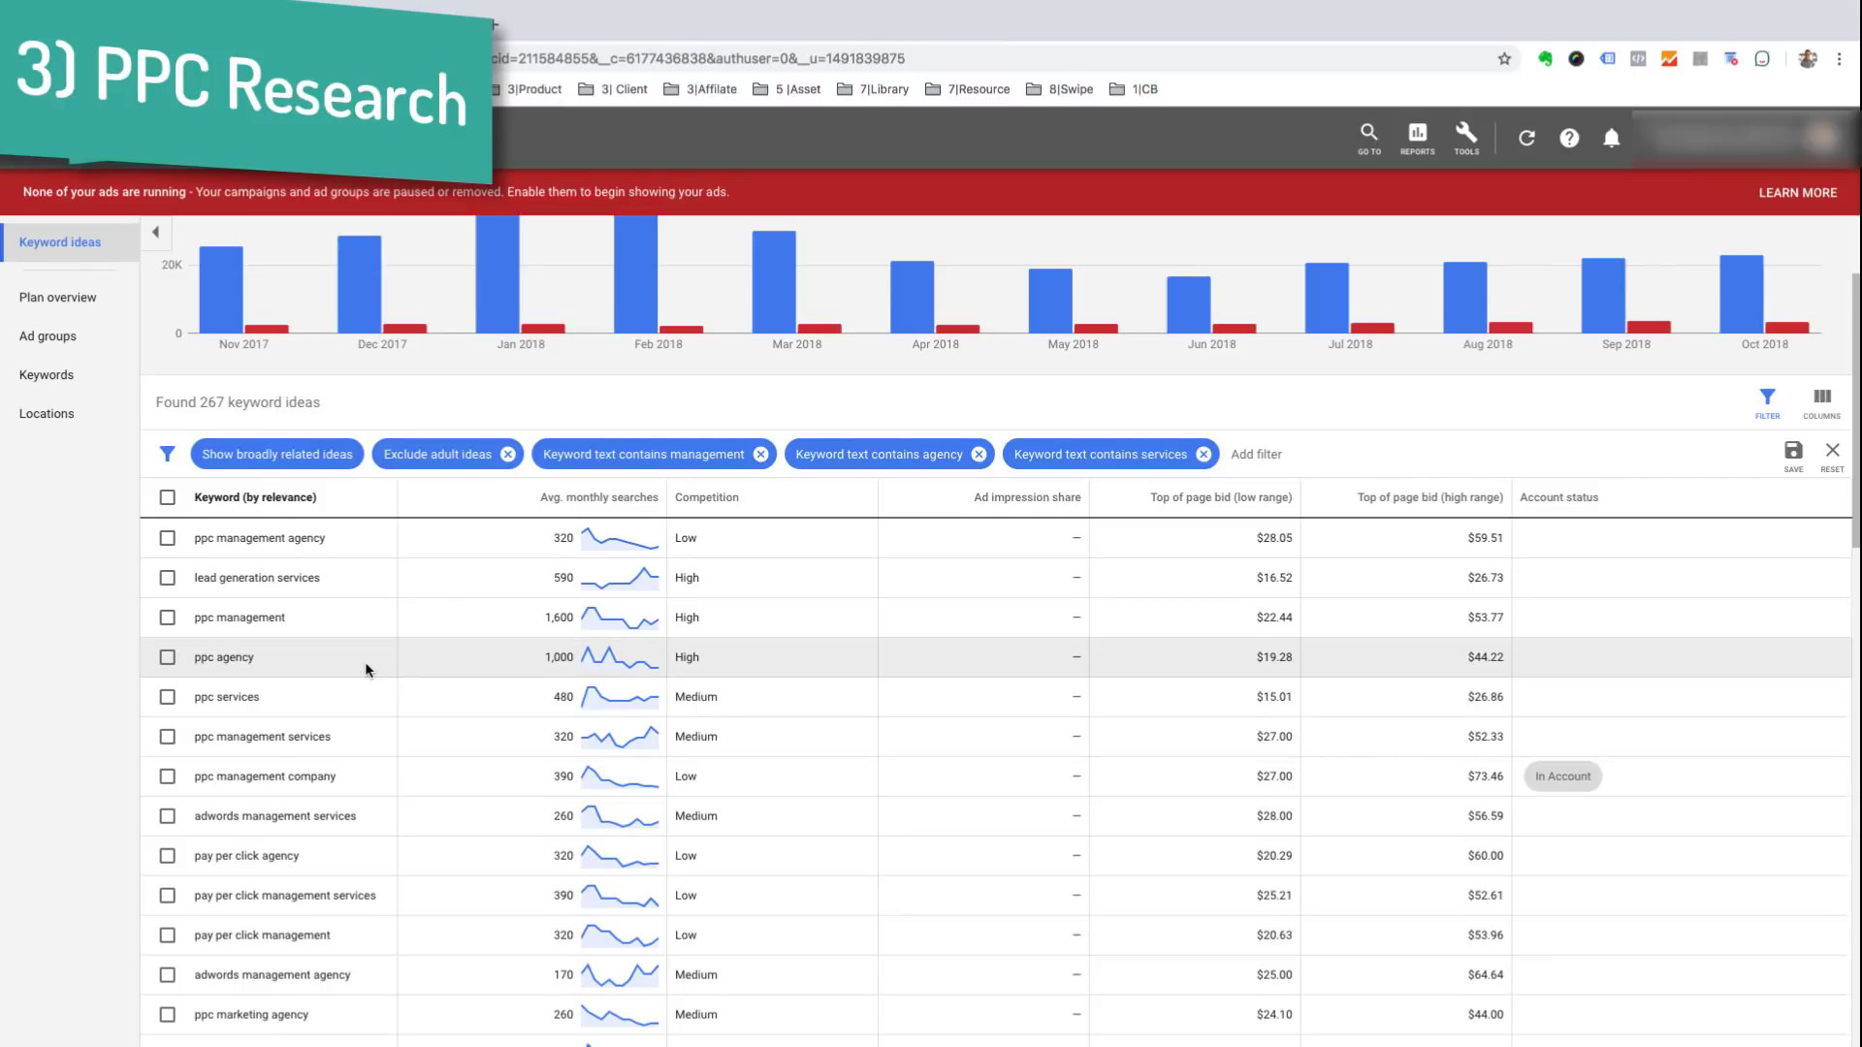
scroll(366, 666, "down", 1)
scroll(367, 669, "down", 5)
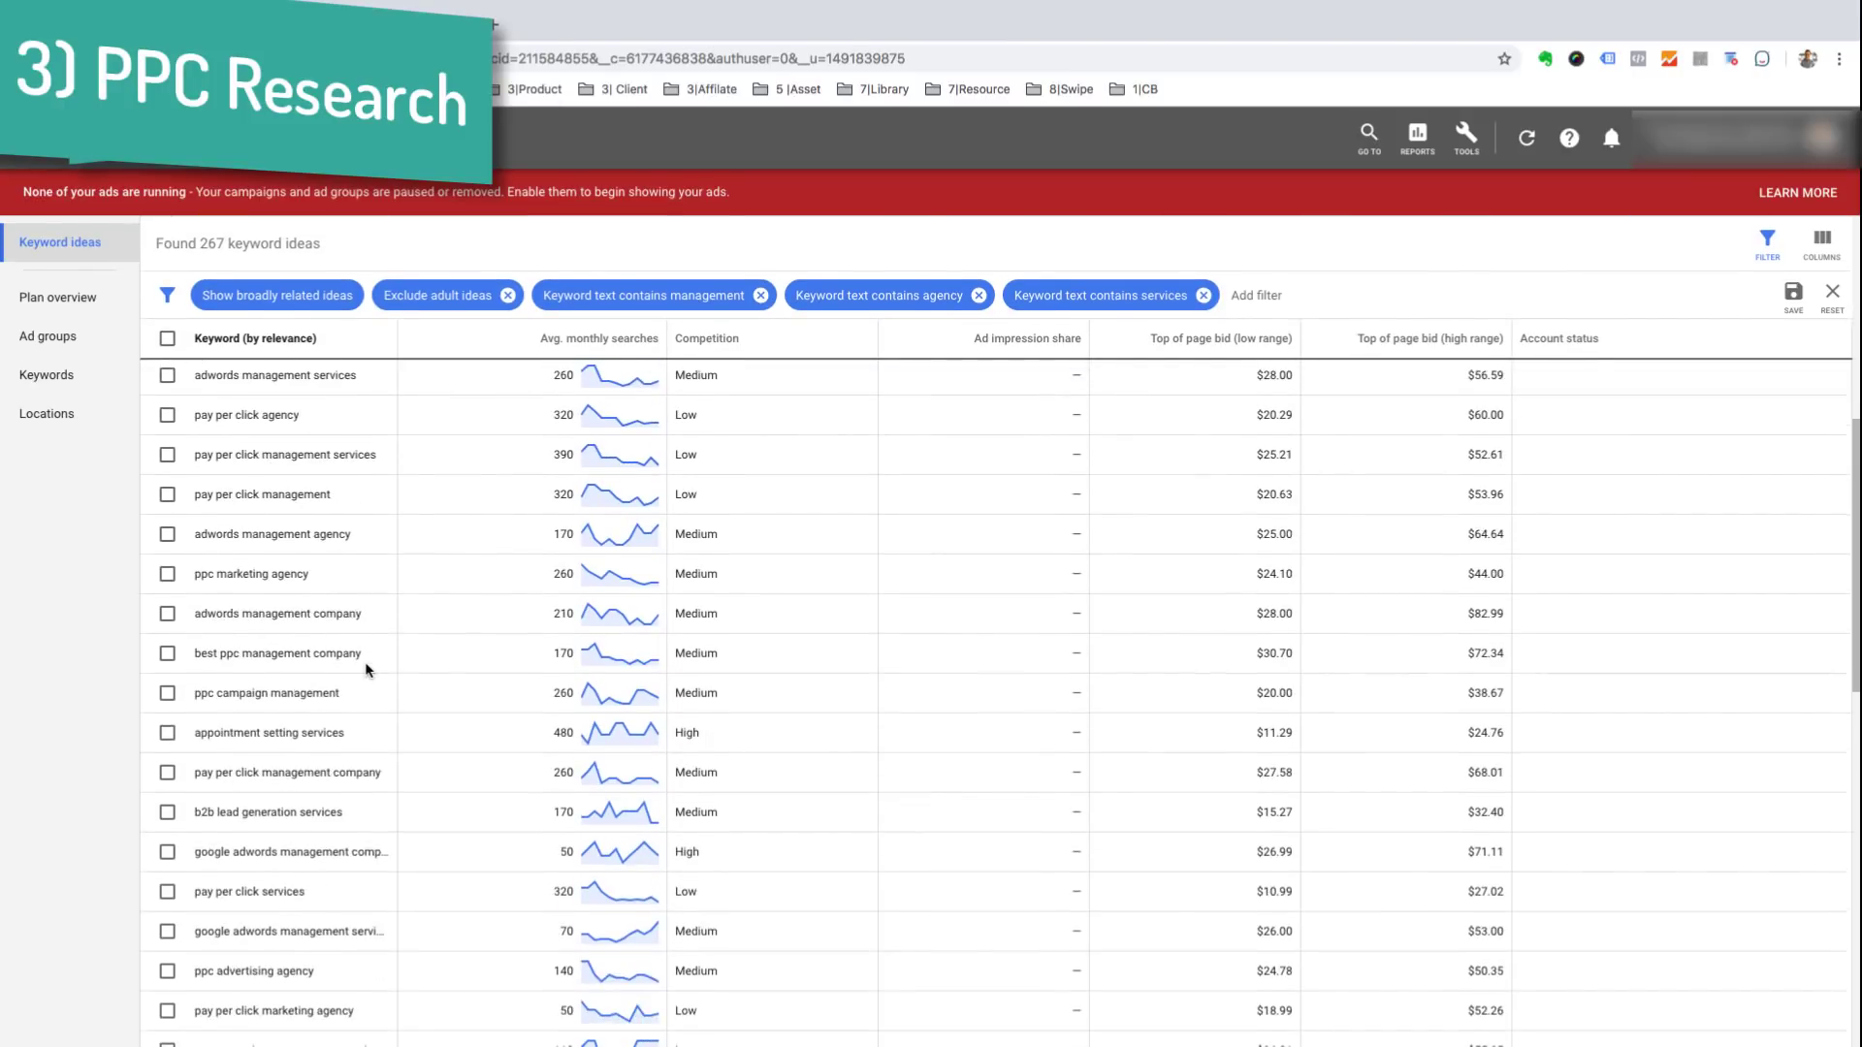
scroll(367, 669, "down", 3)
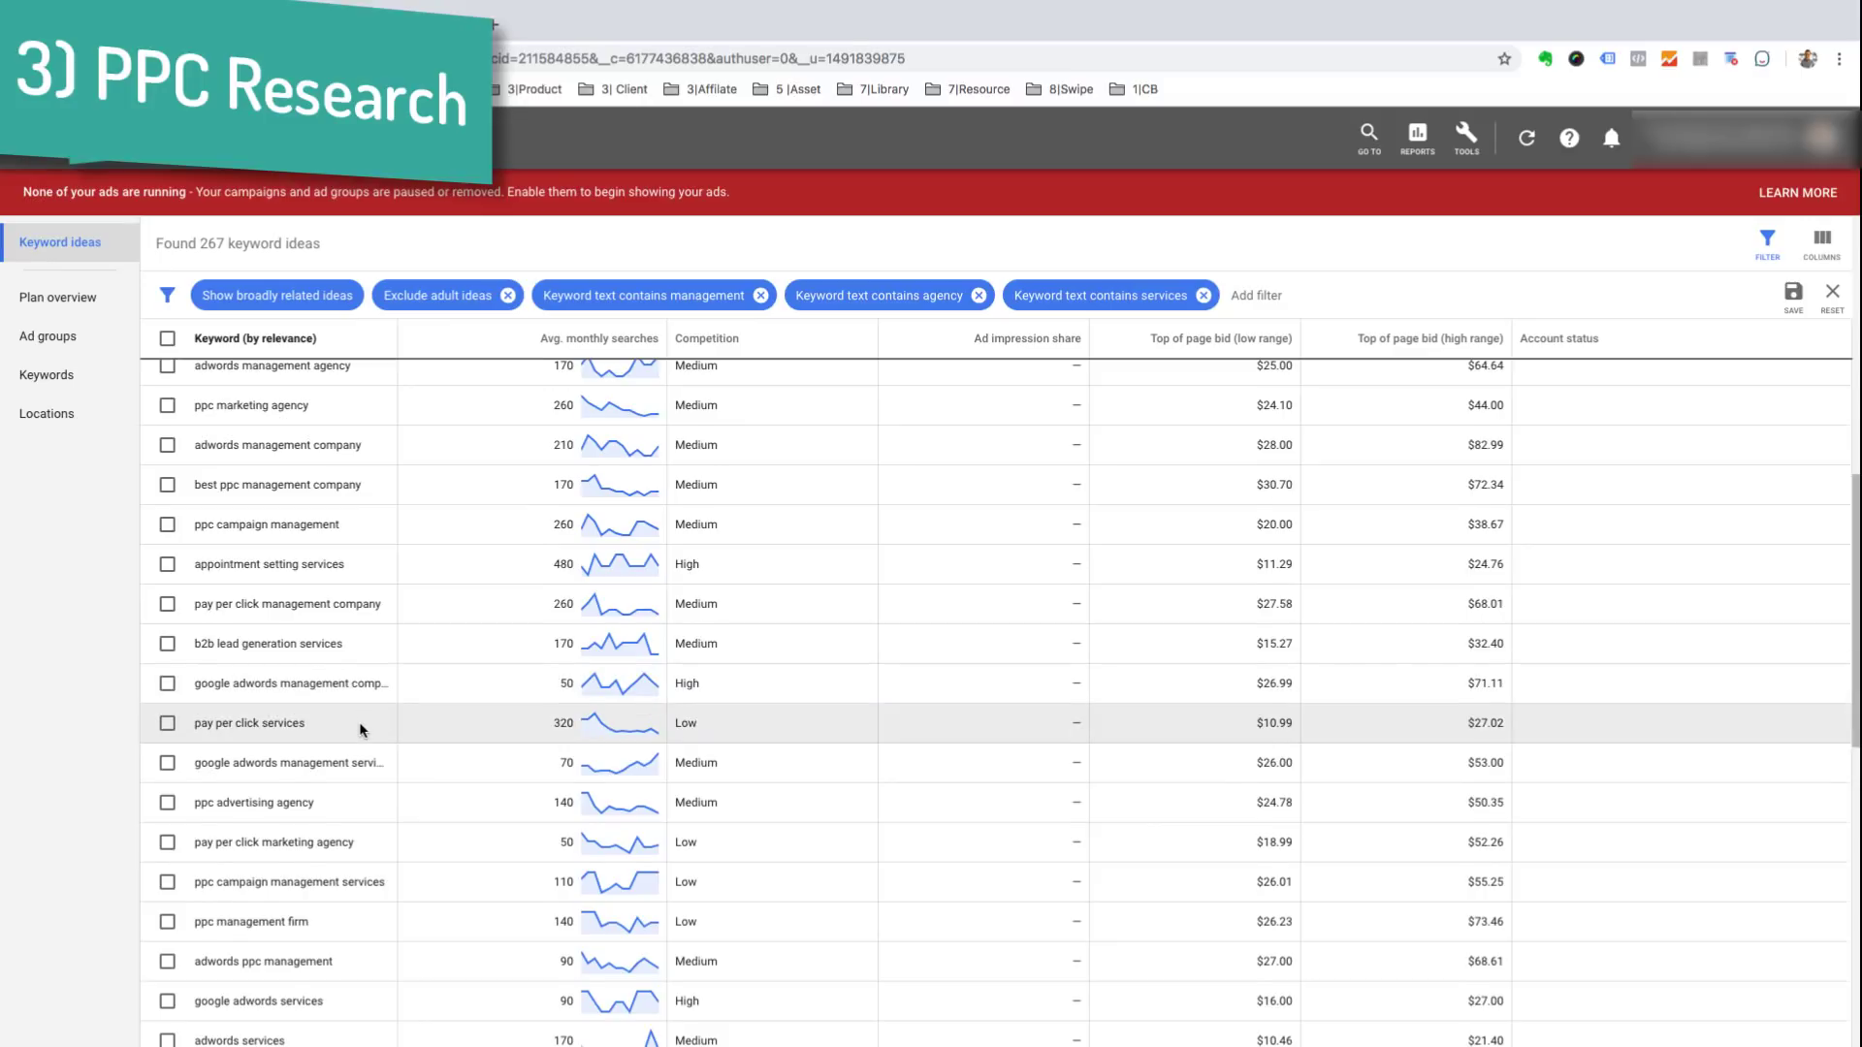
scroll(361, 729, "down", 6)
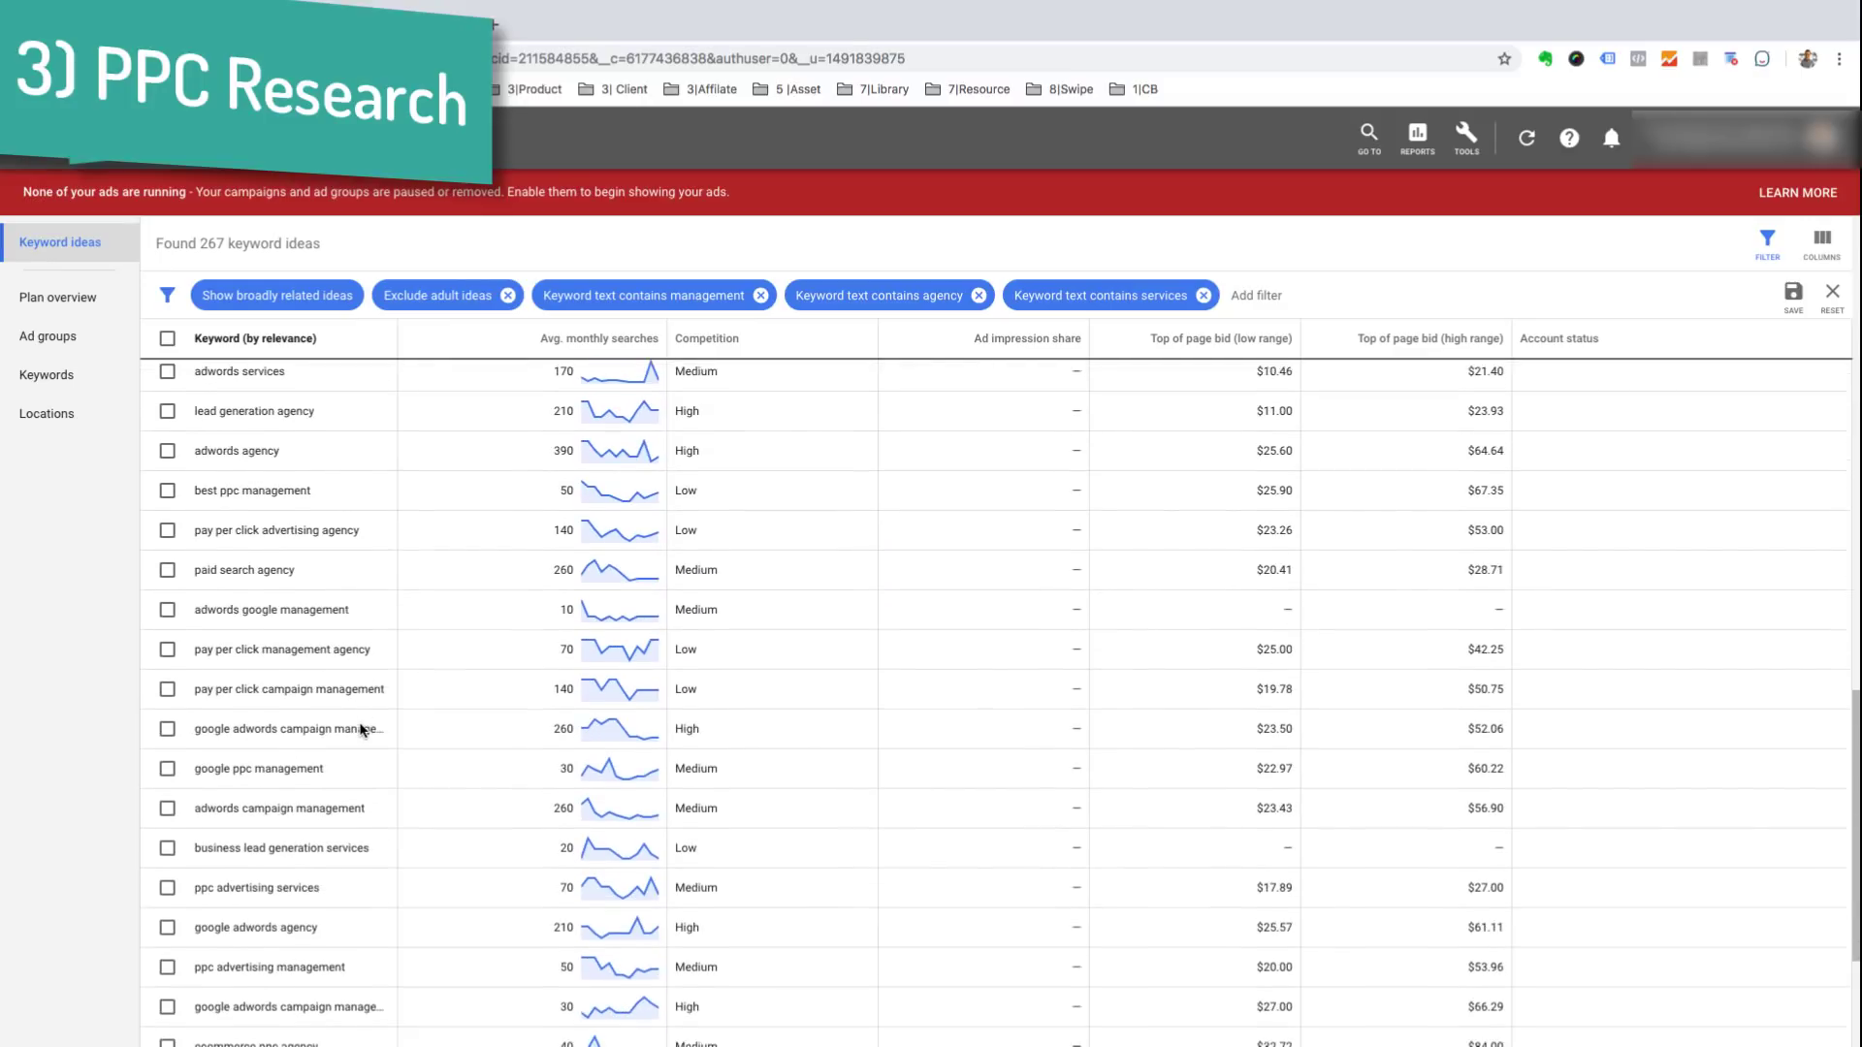
scroll(360, 724, "down", 2)
scroll(361, 724, "up", 15)
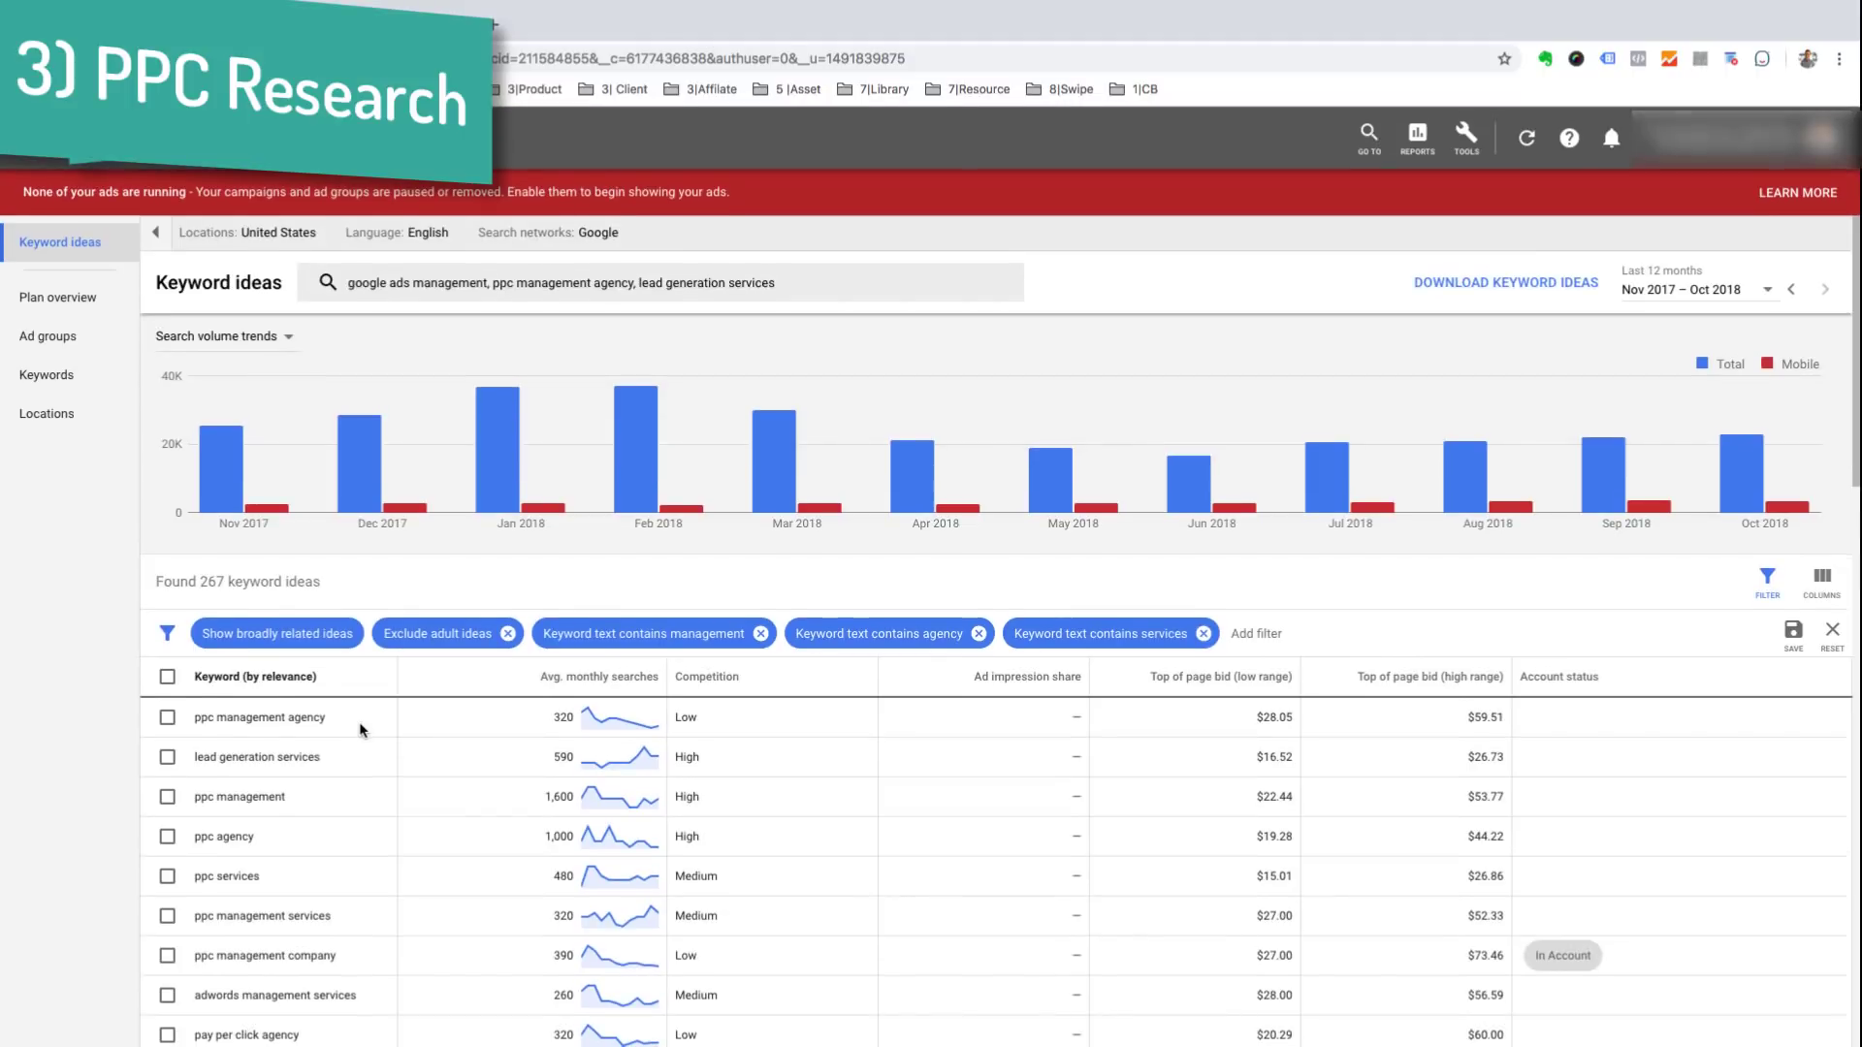
Step: Remove the agency and management keyword text filters, keeping only the services filter
left_click(979, 636)
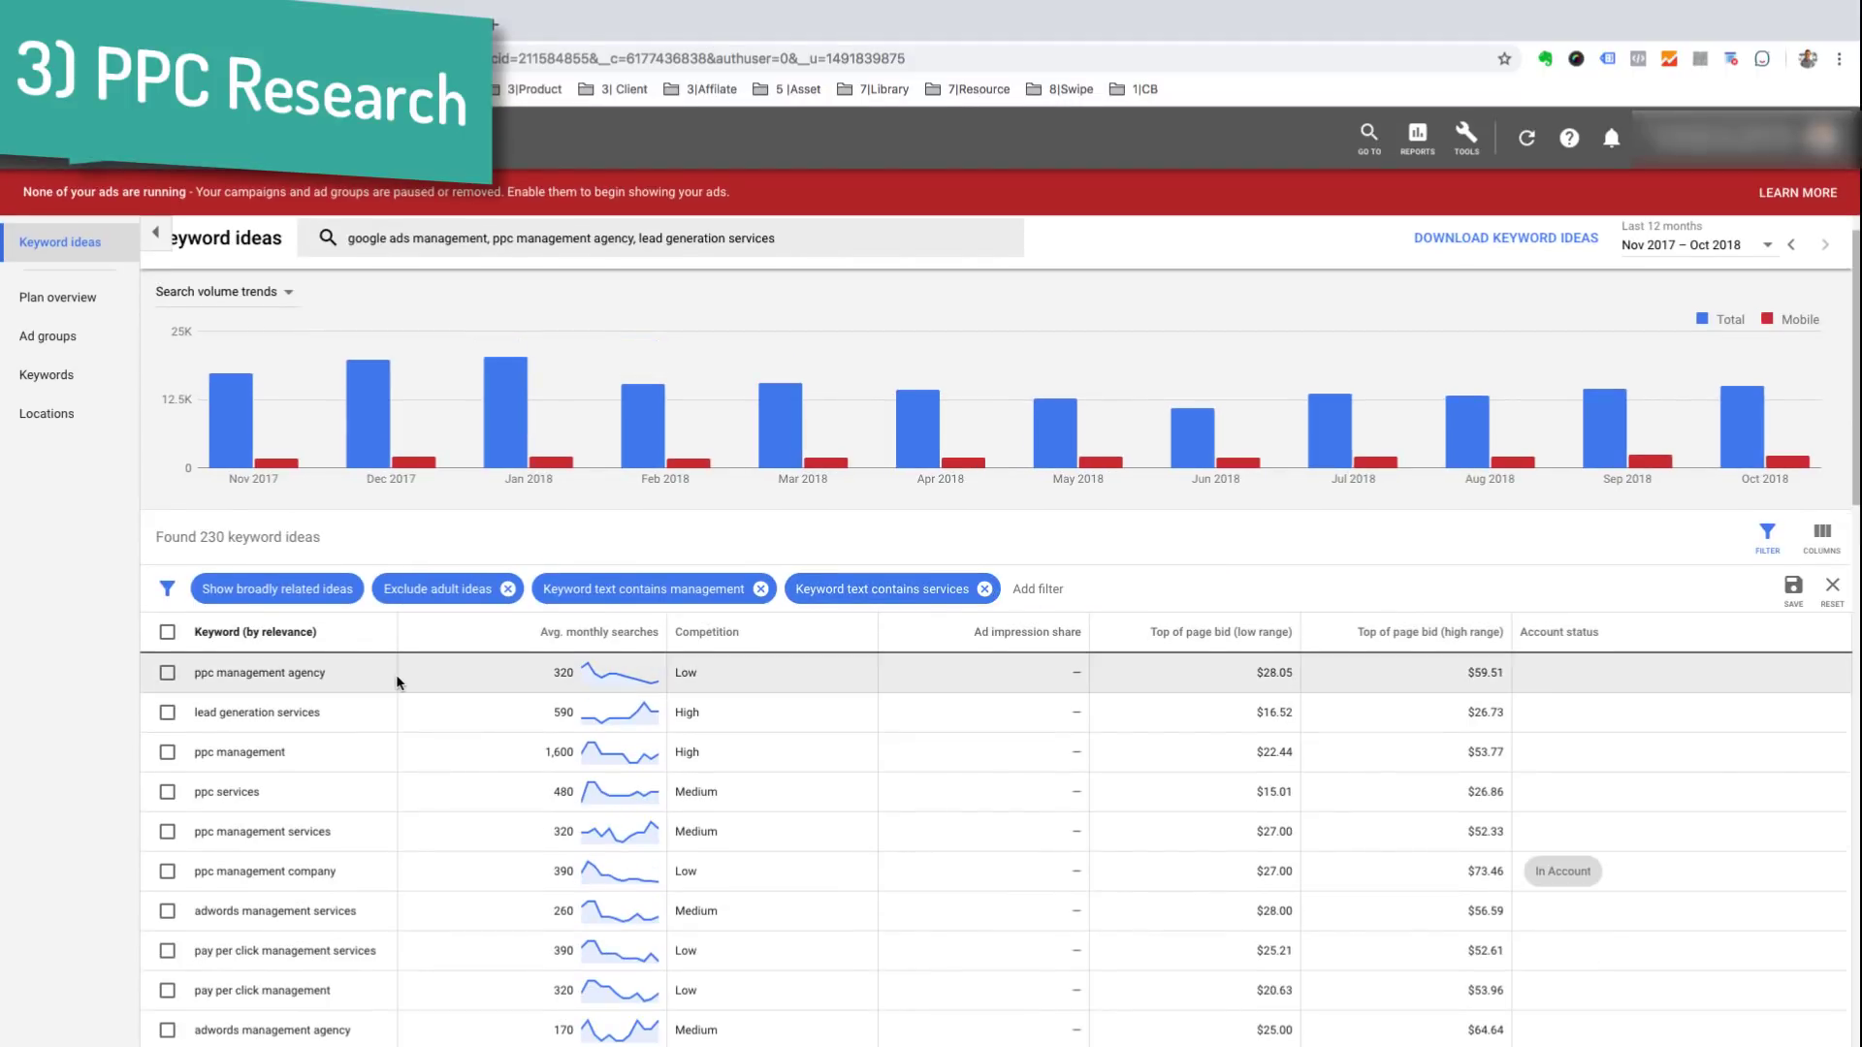
left_click(761, 590)
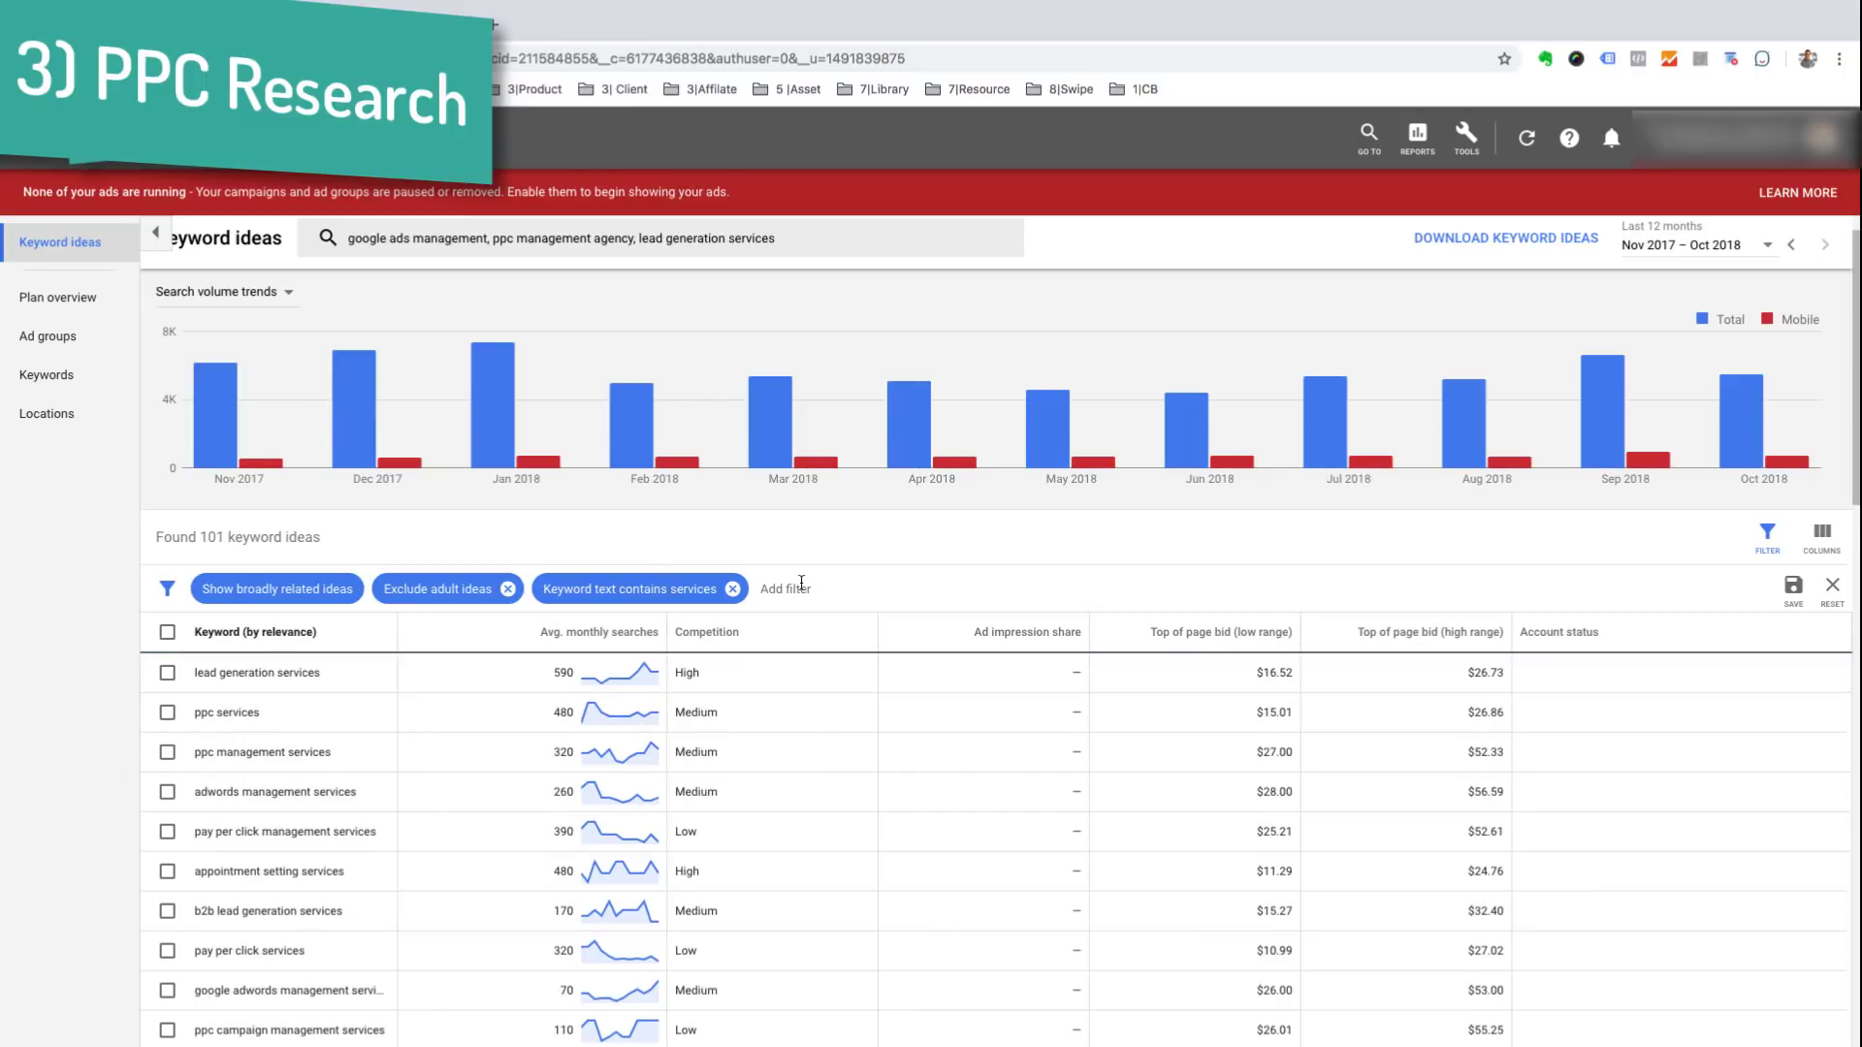
scroll(349, 834, "down", 3)
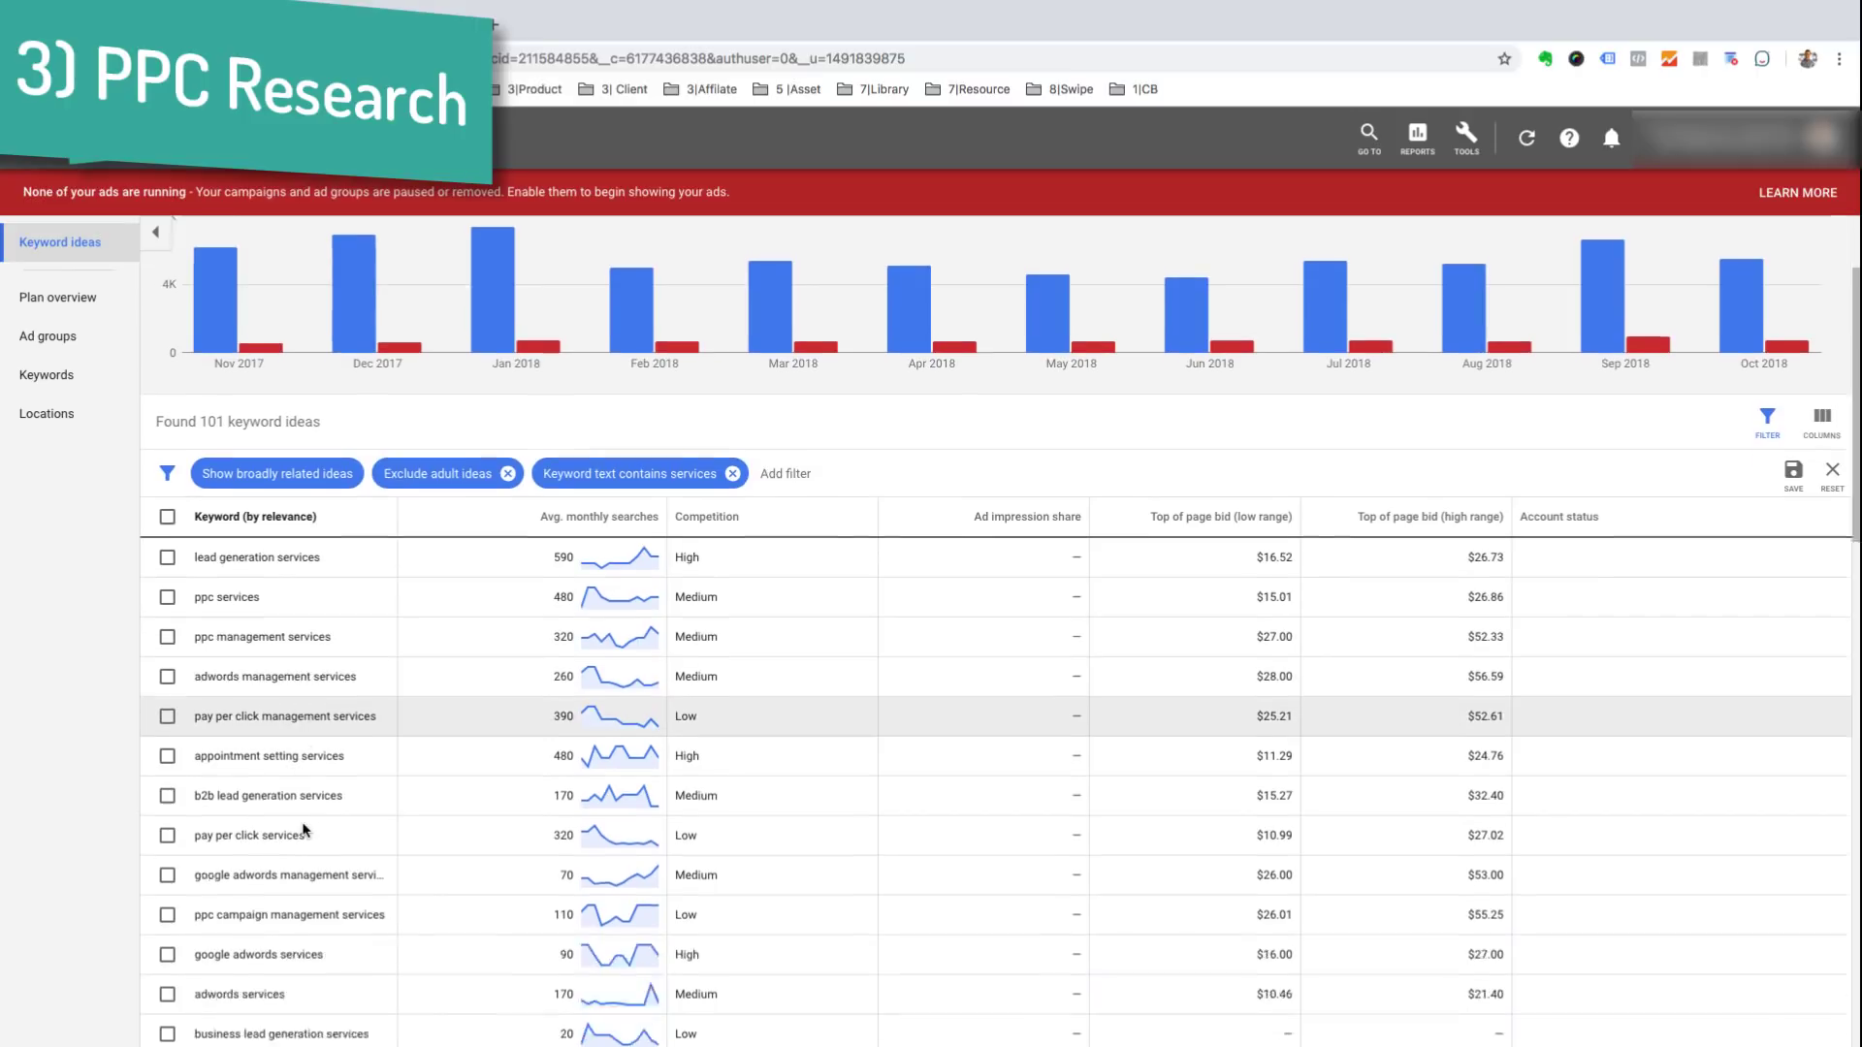
scroll(344, 846, "down", 1)
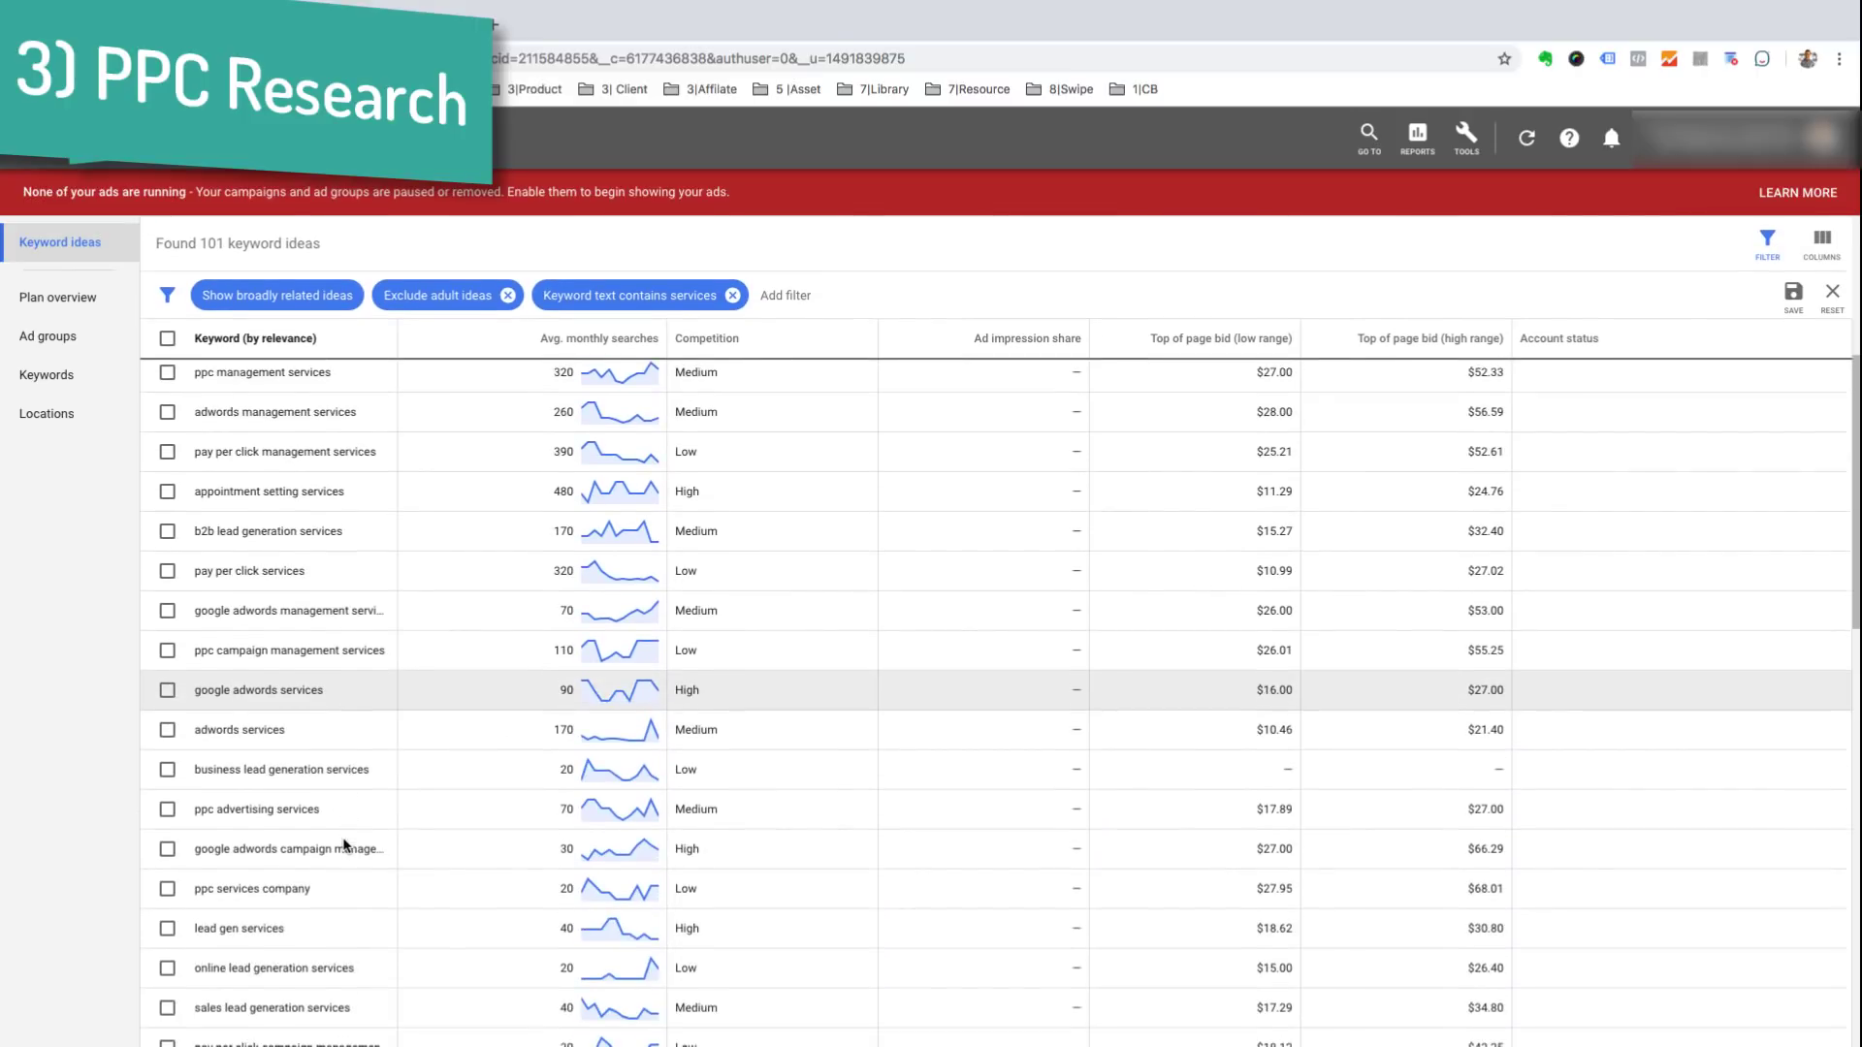
scroll(362, 840, "up", 4)
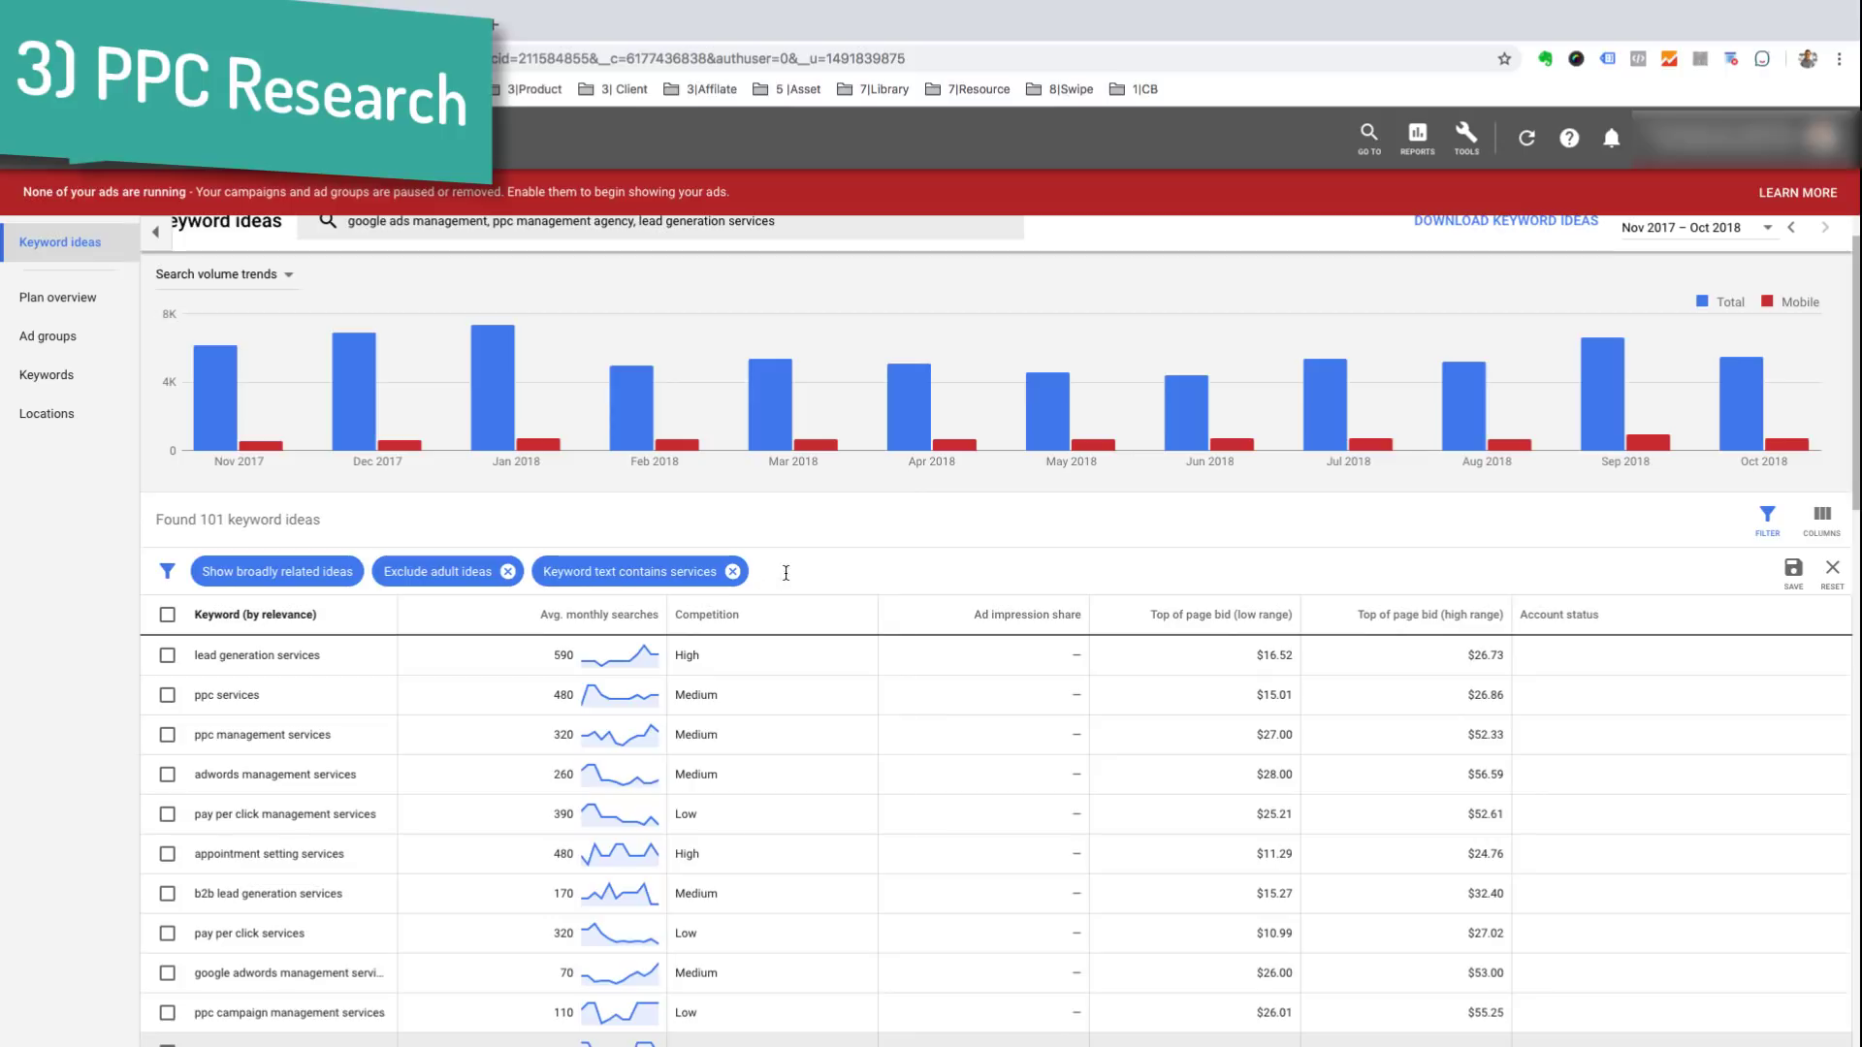
left_click(785, 571)
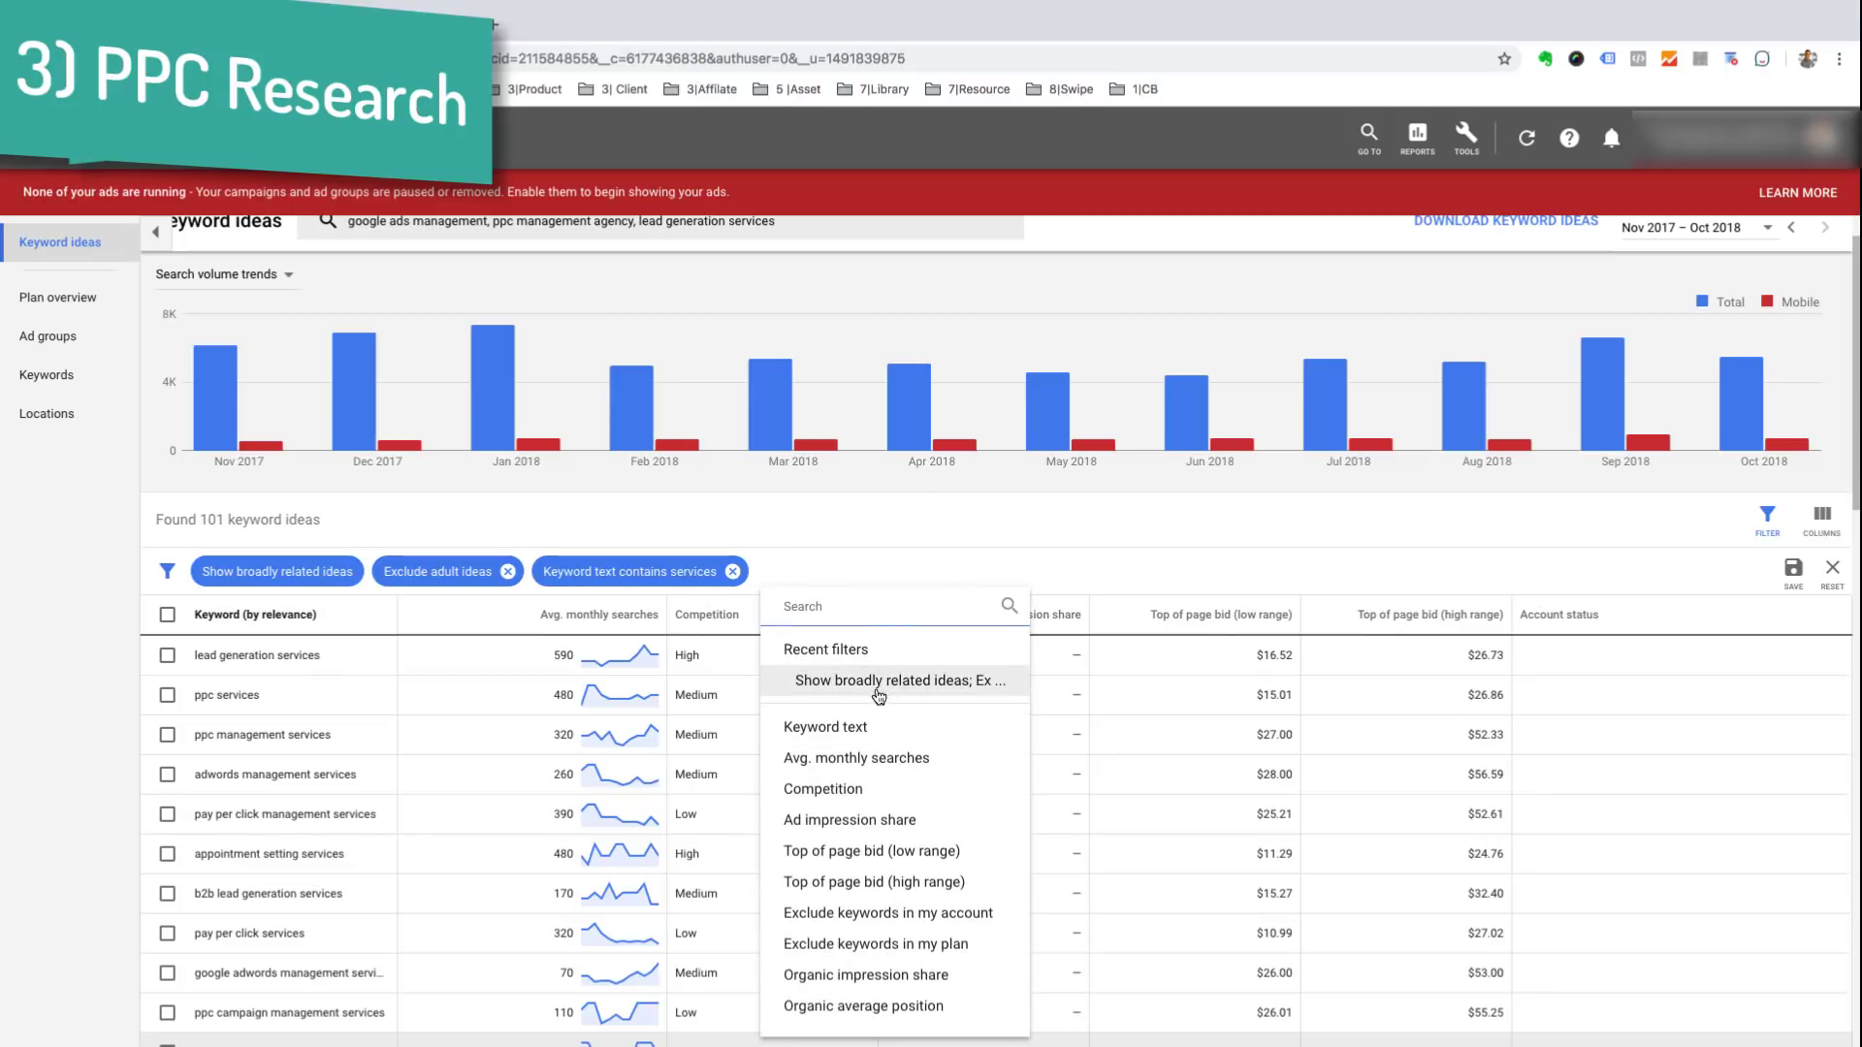
left_click(881, 725)
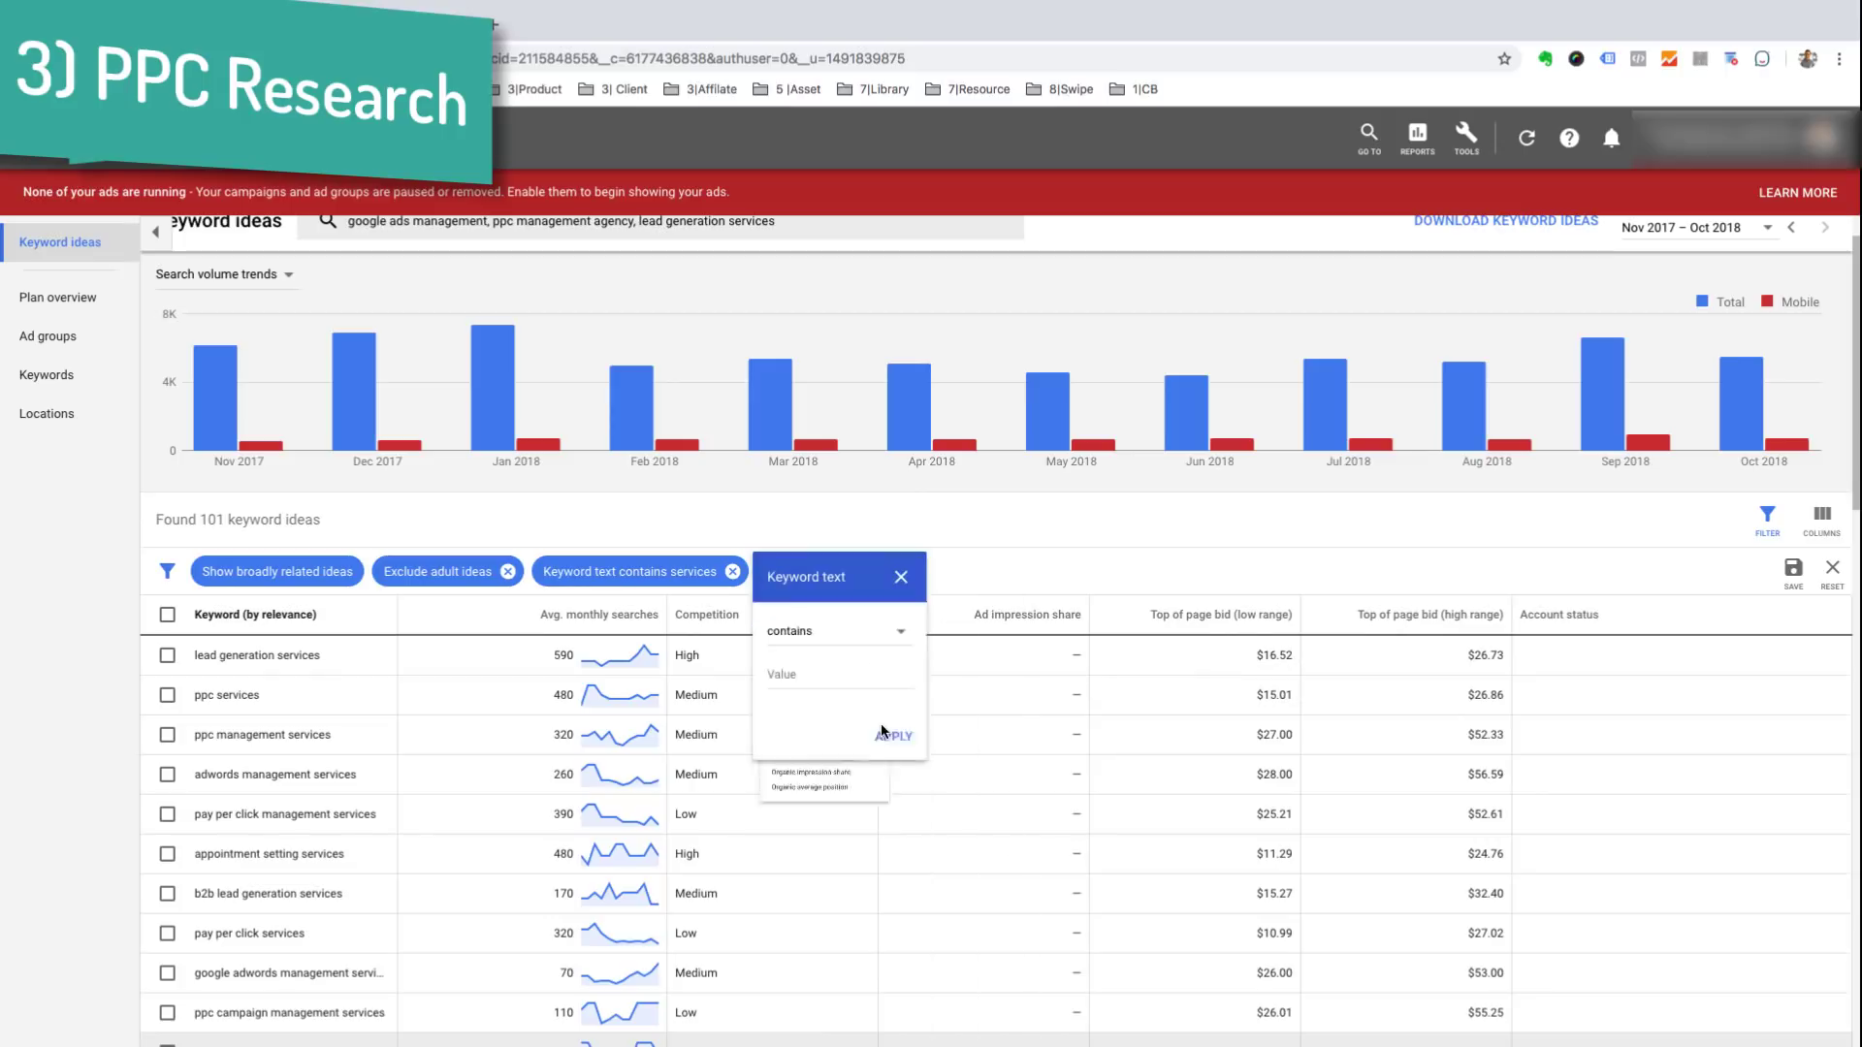
left_click(843, 648)
left_click(814, 667)
type("traini")
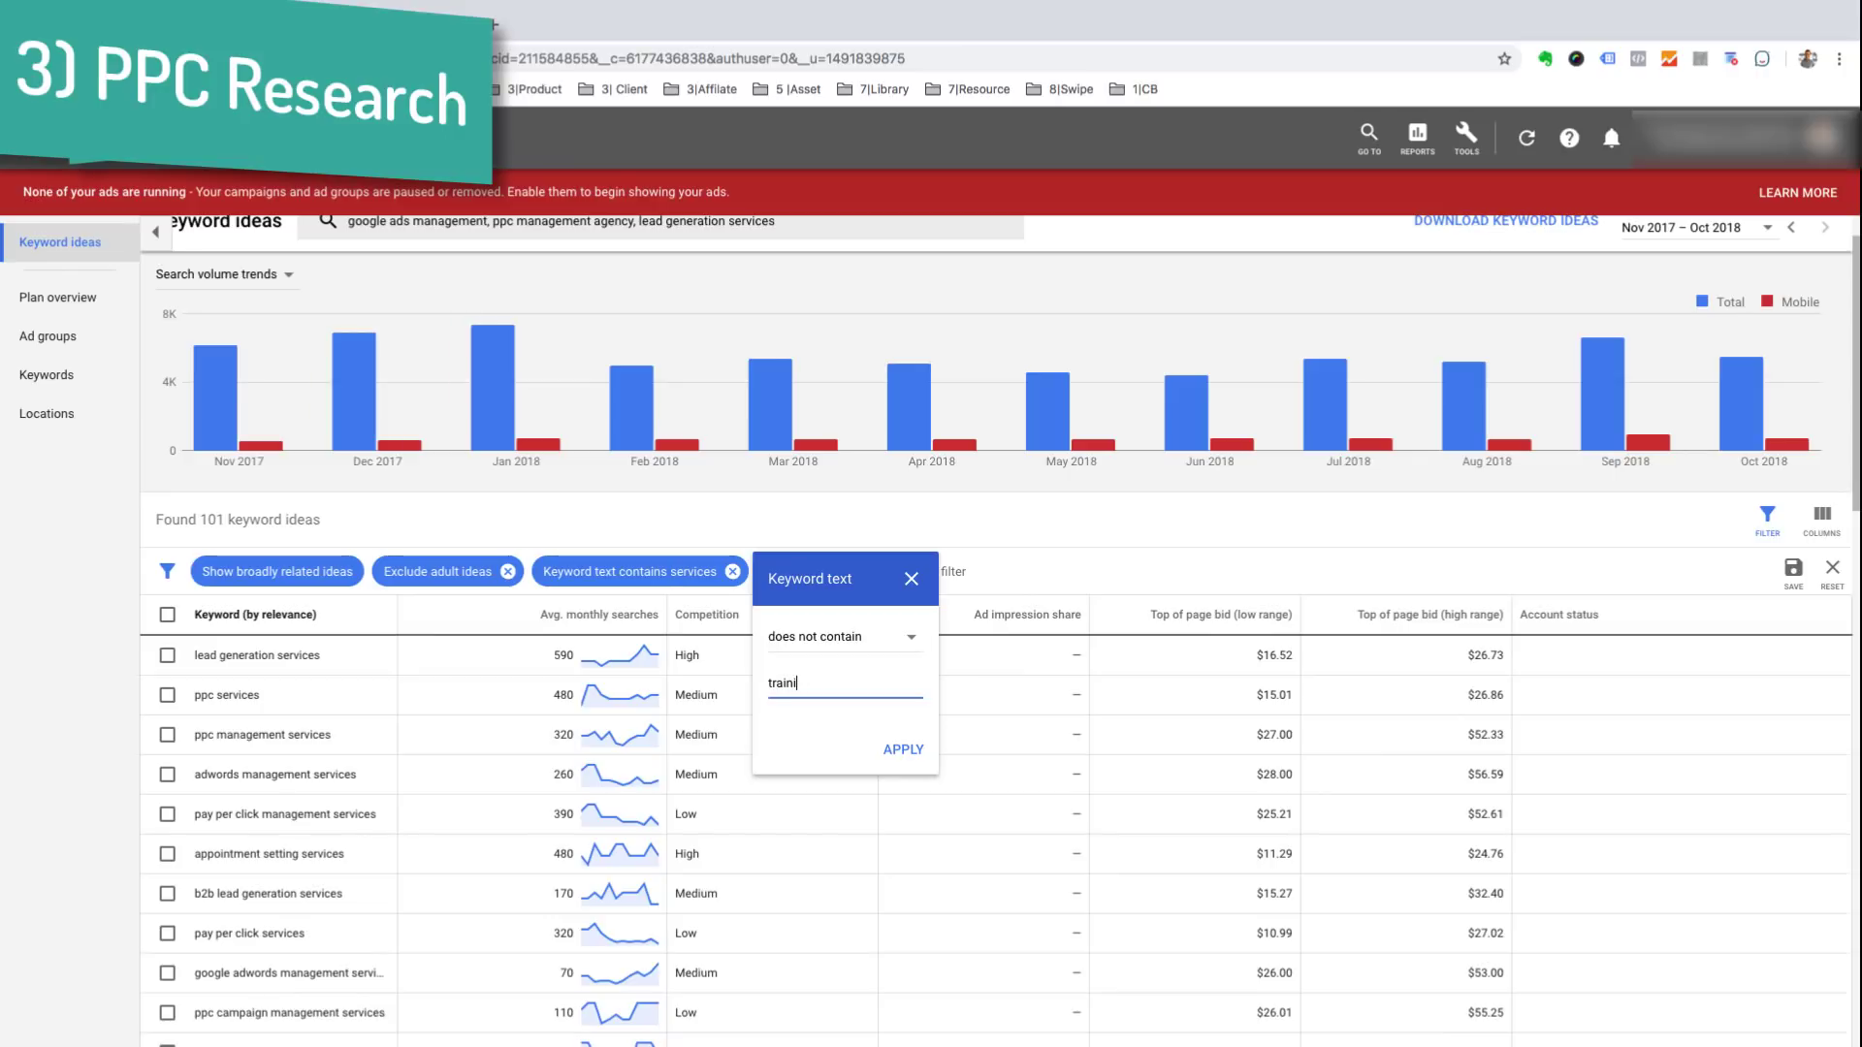
type("ng courses, tutorial")
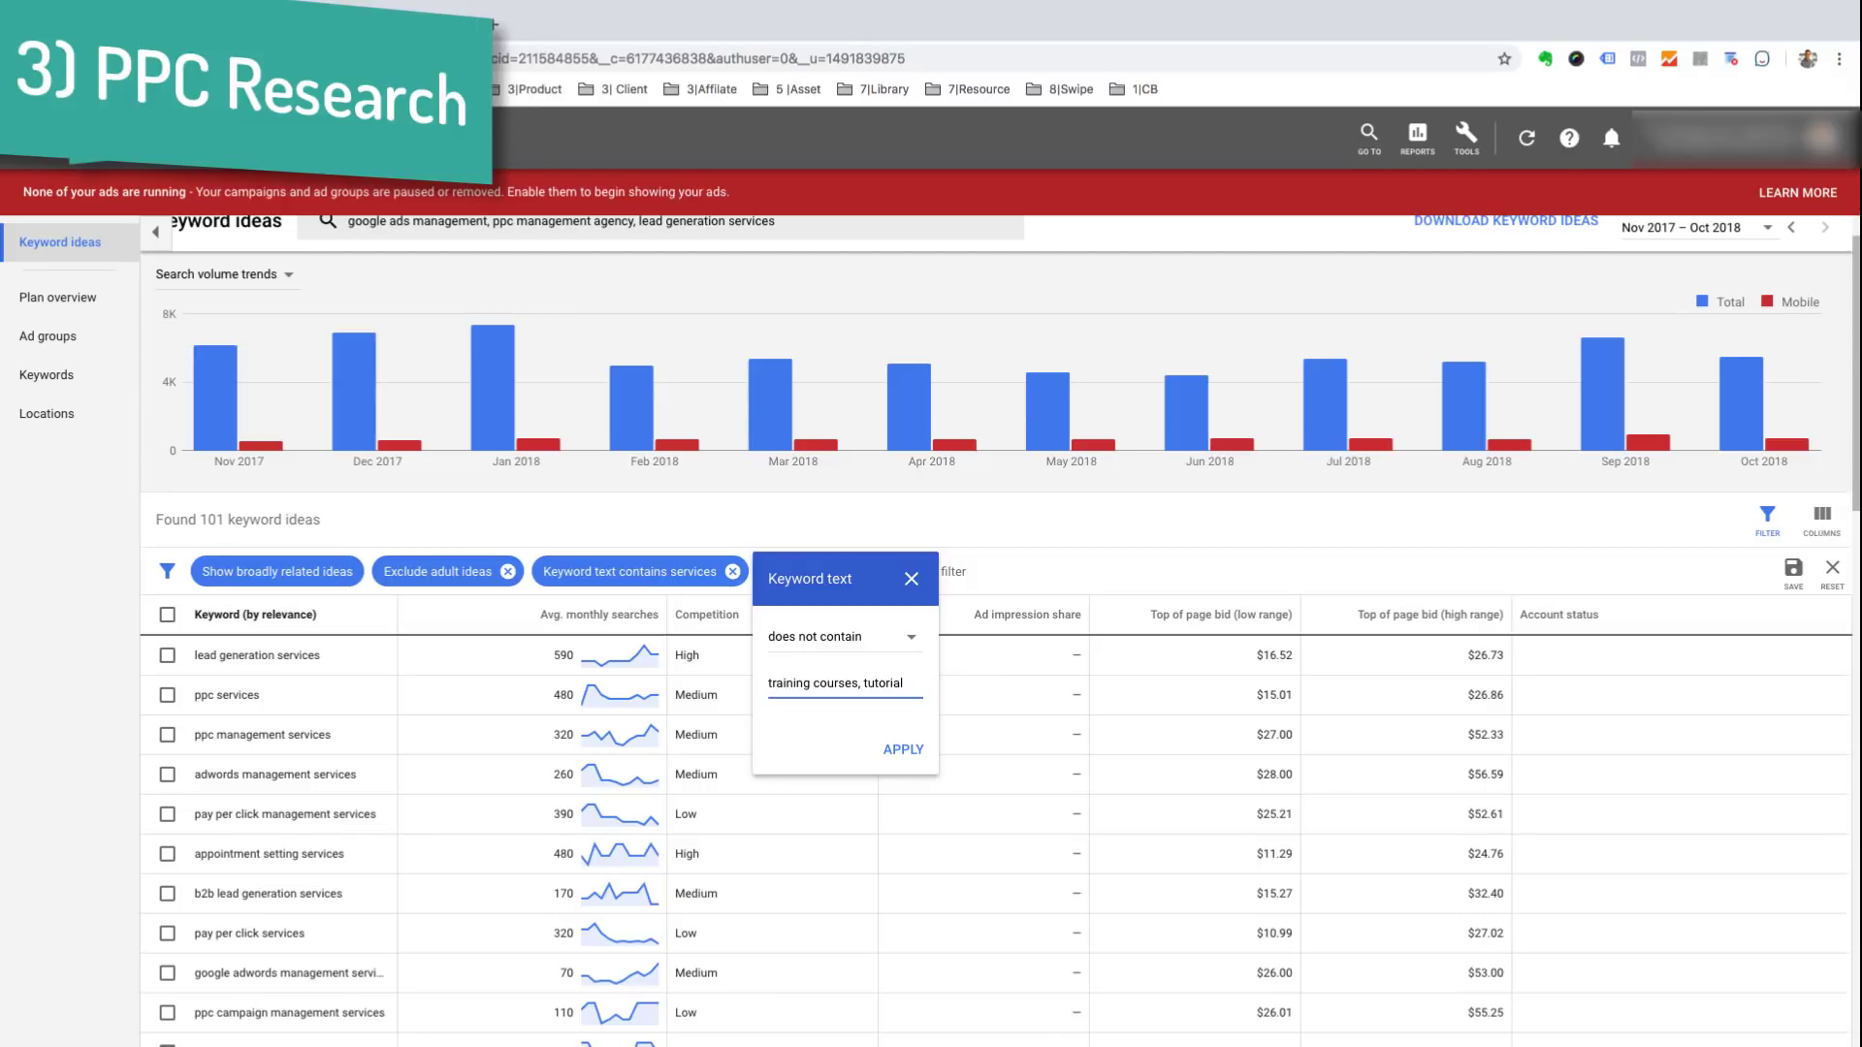
left_click(911, 582)
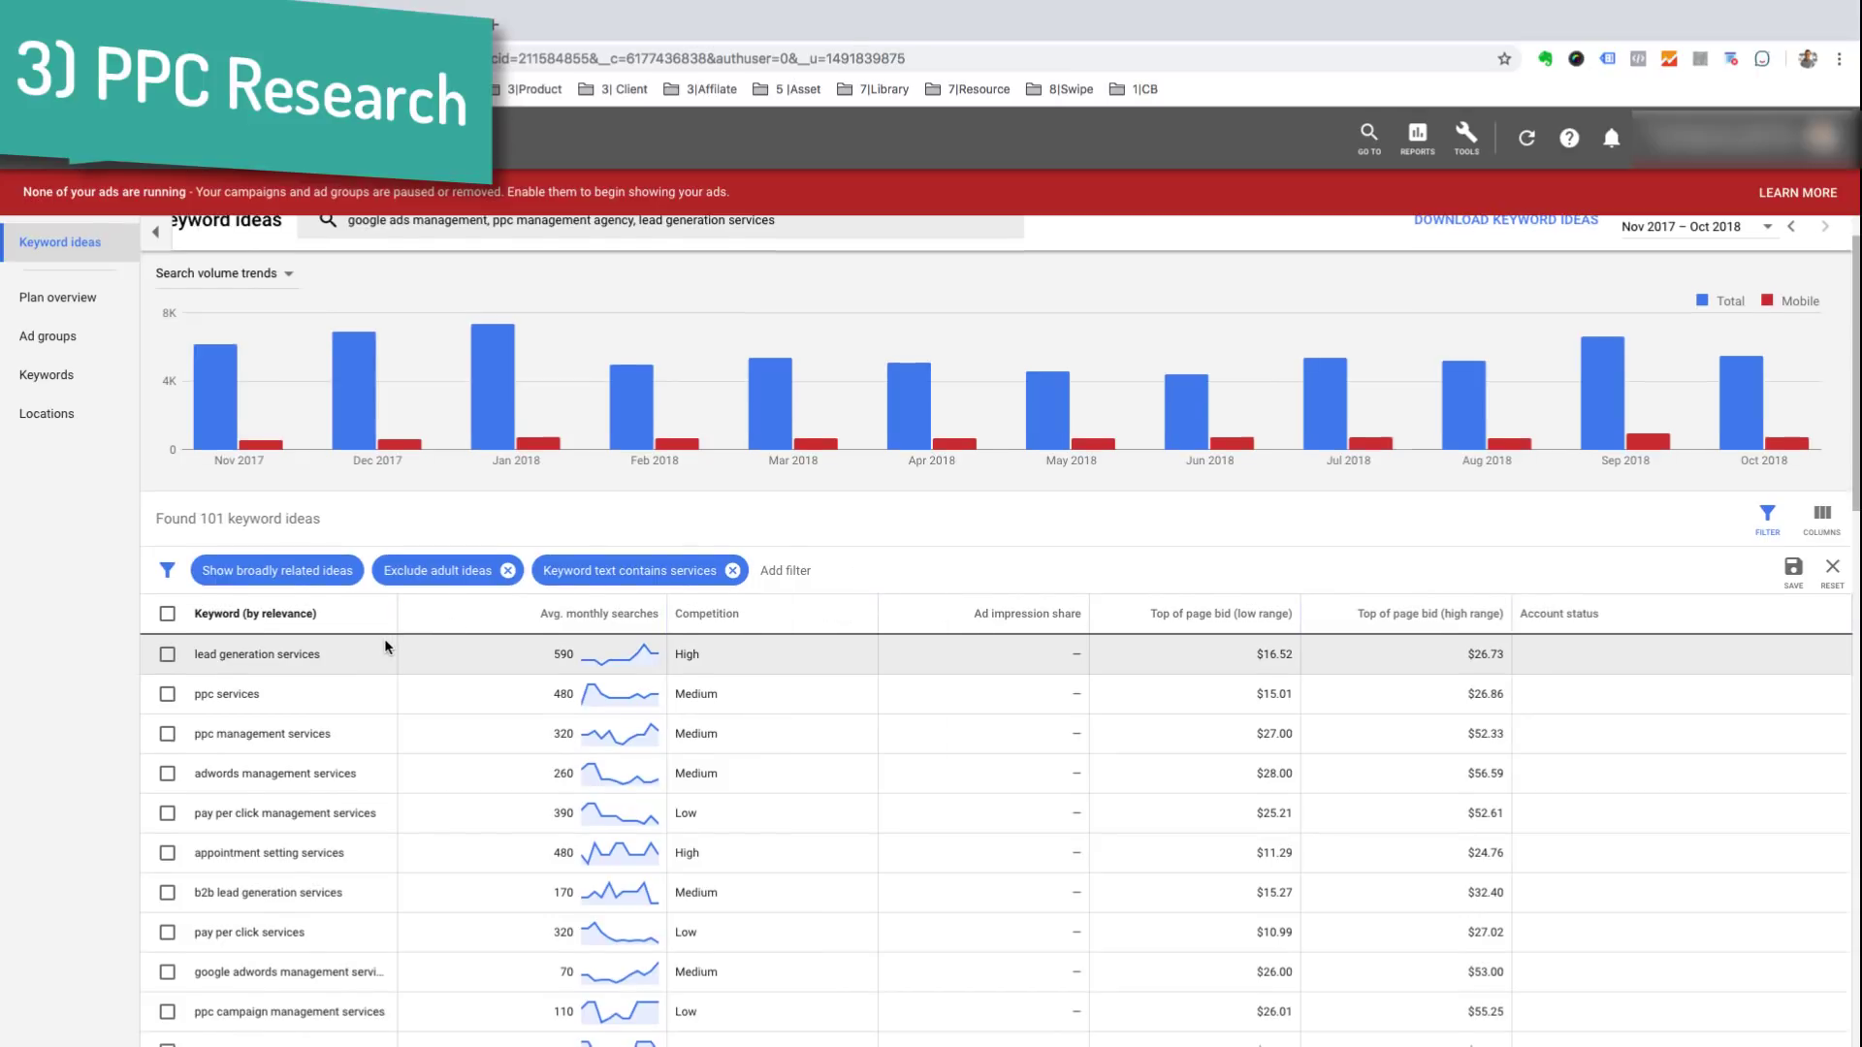
Step: Examine the keyword ideas containing services for relevance, search volume and top of page bid range
scroll(384, 638, "down", 2)
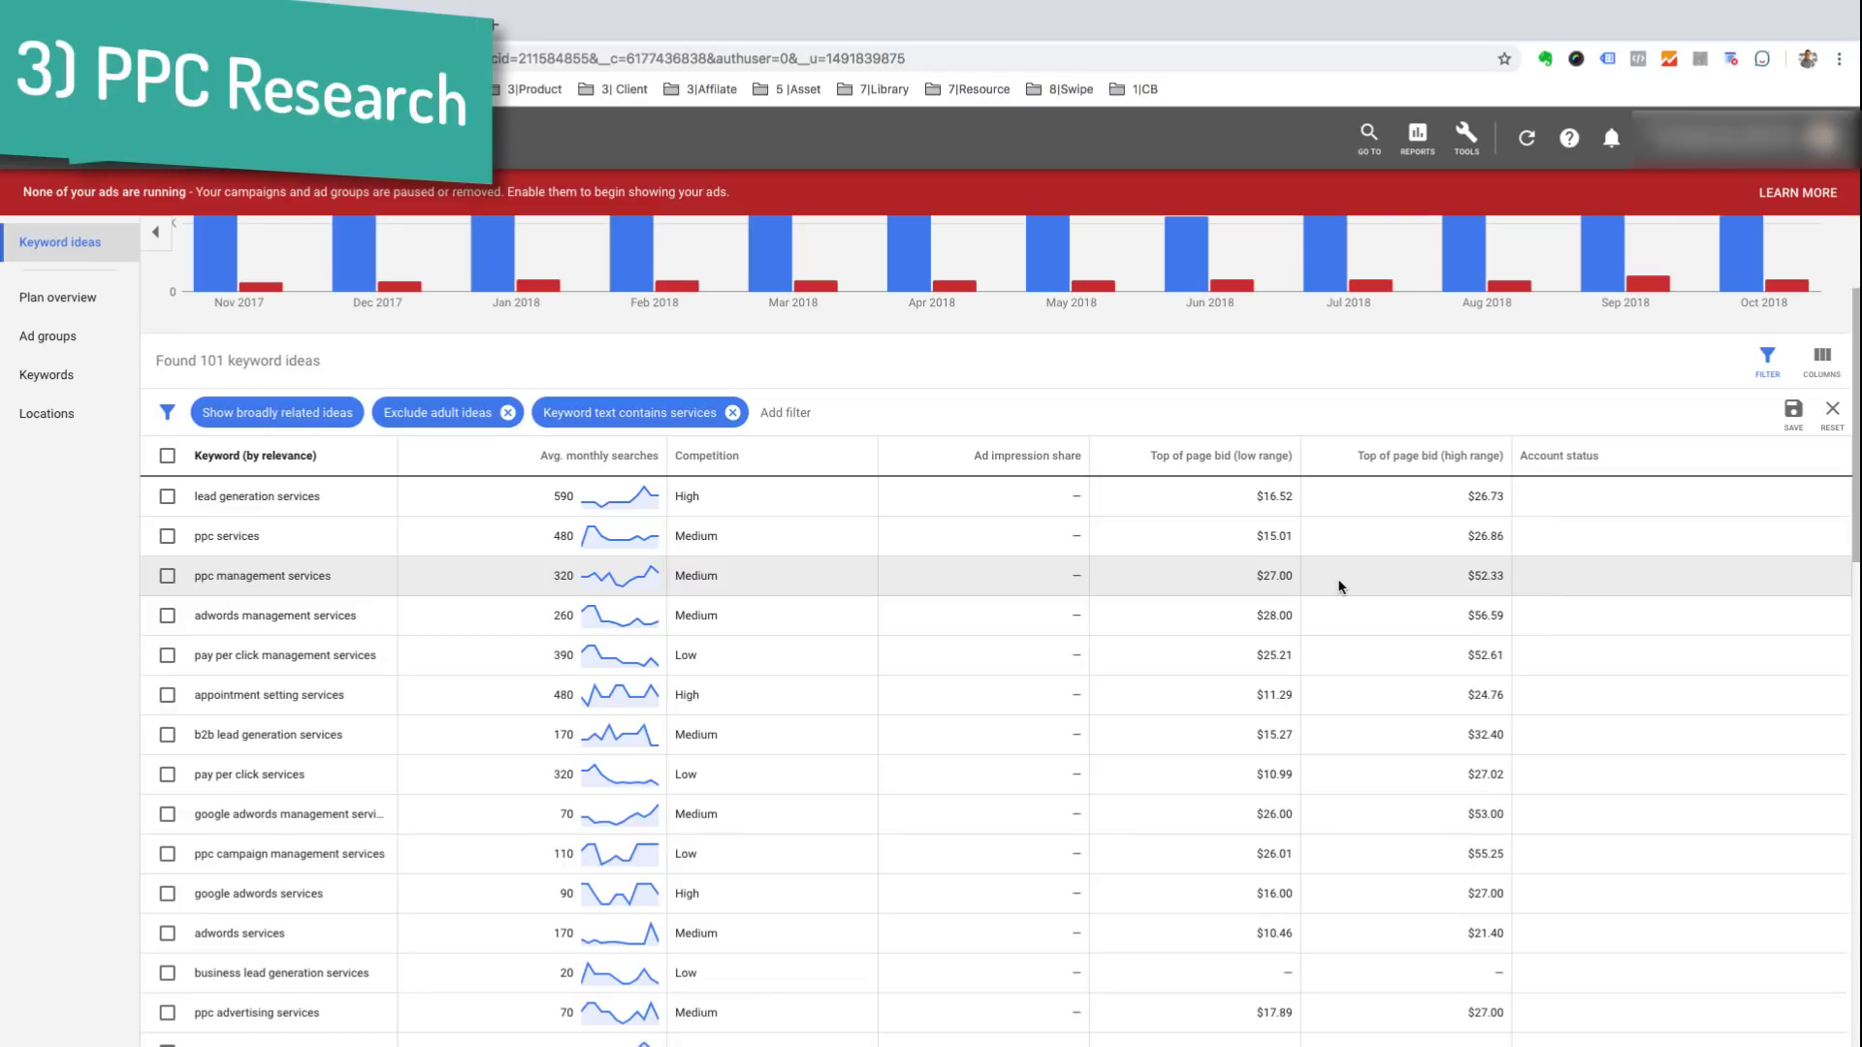
scroll(1338, 587, "down", 5)
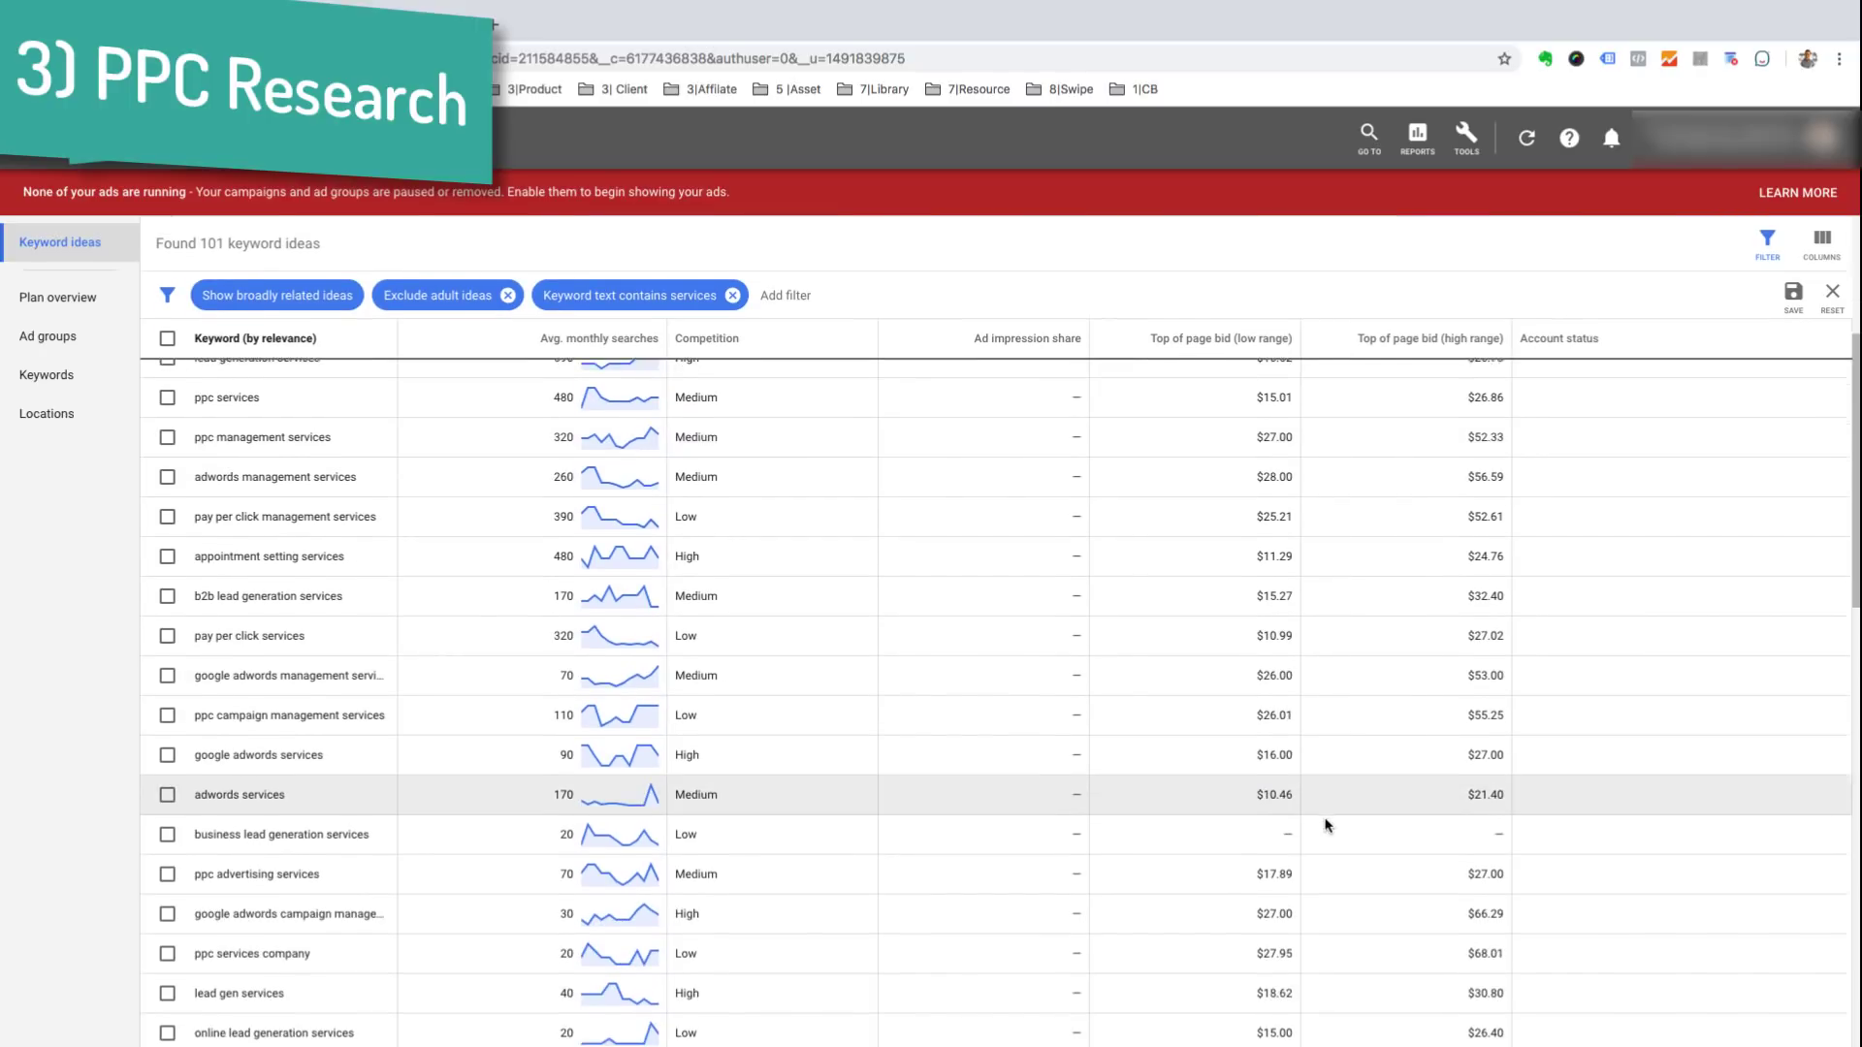
scroll(1327, 825, "down", 1)
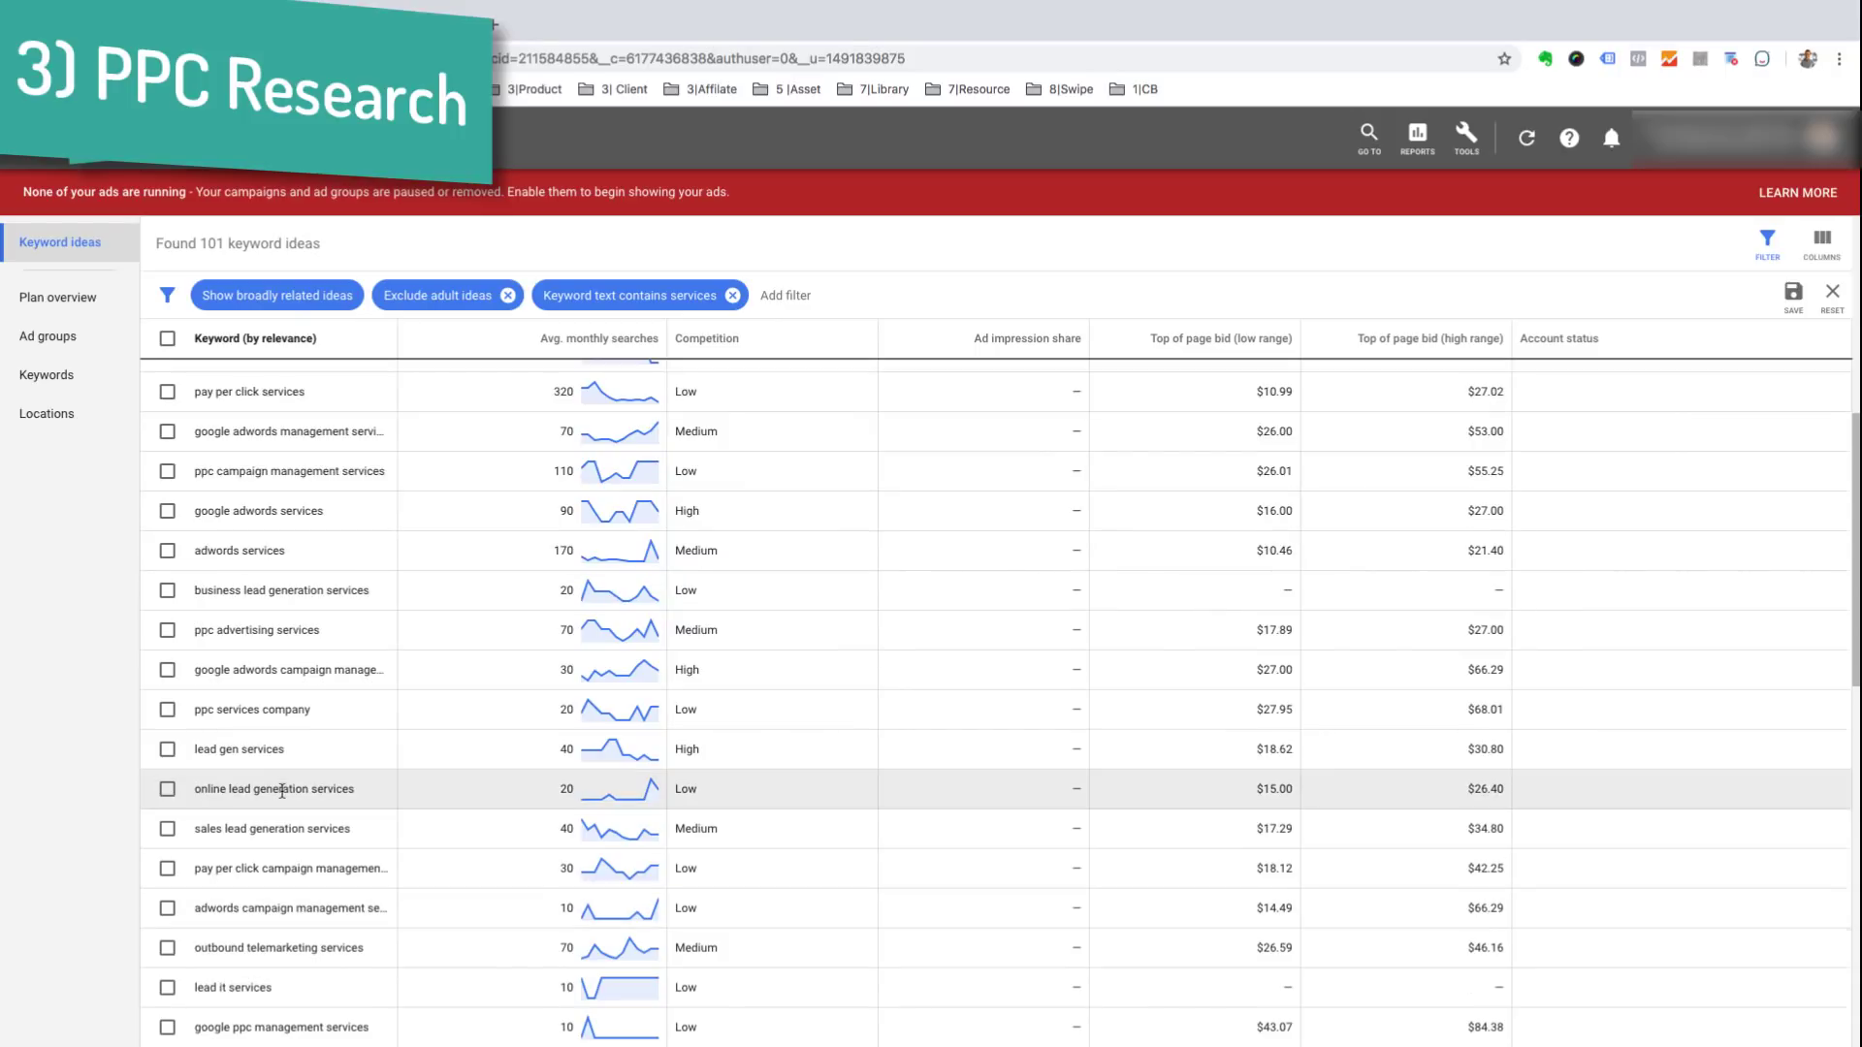
scroll(282, 790, "down", 5)
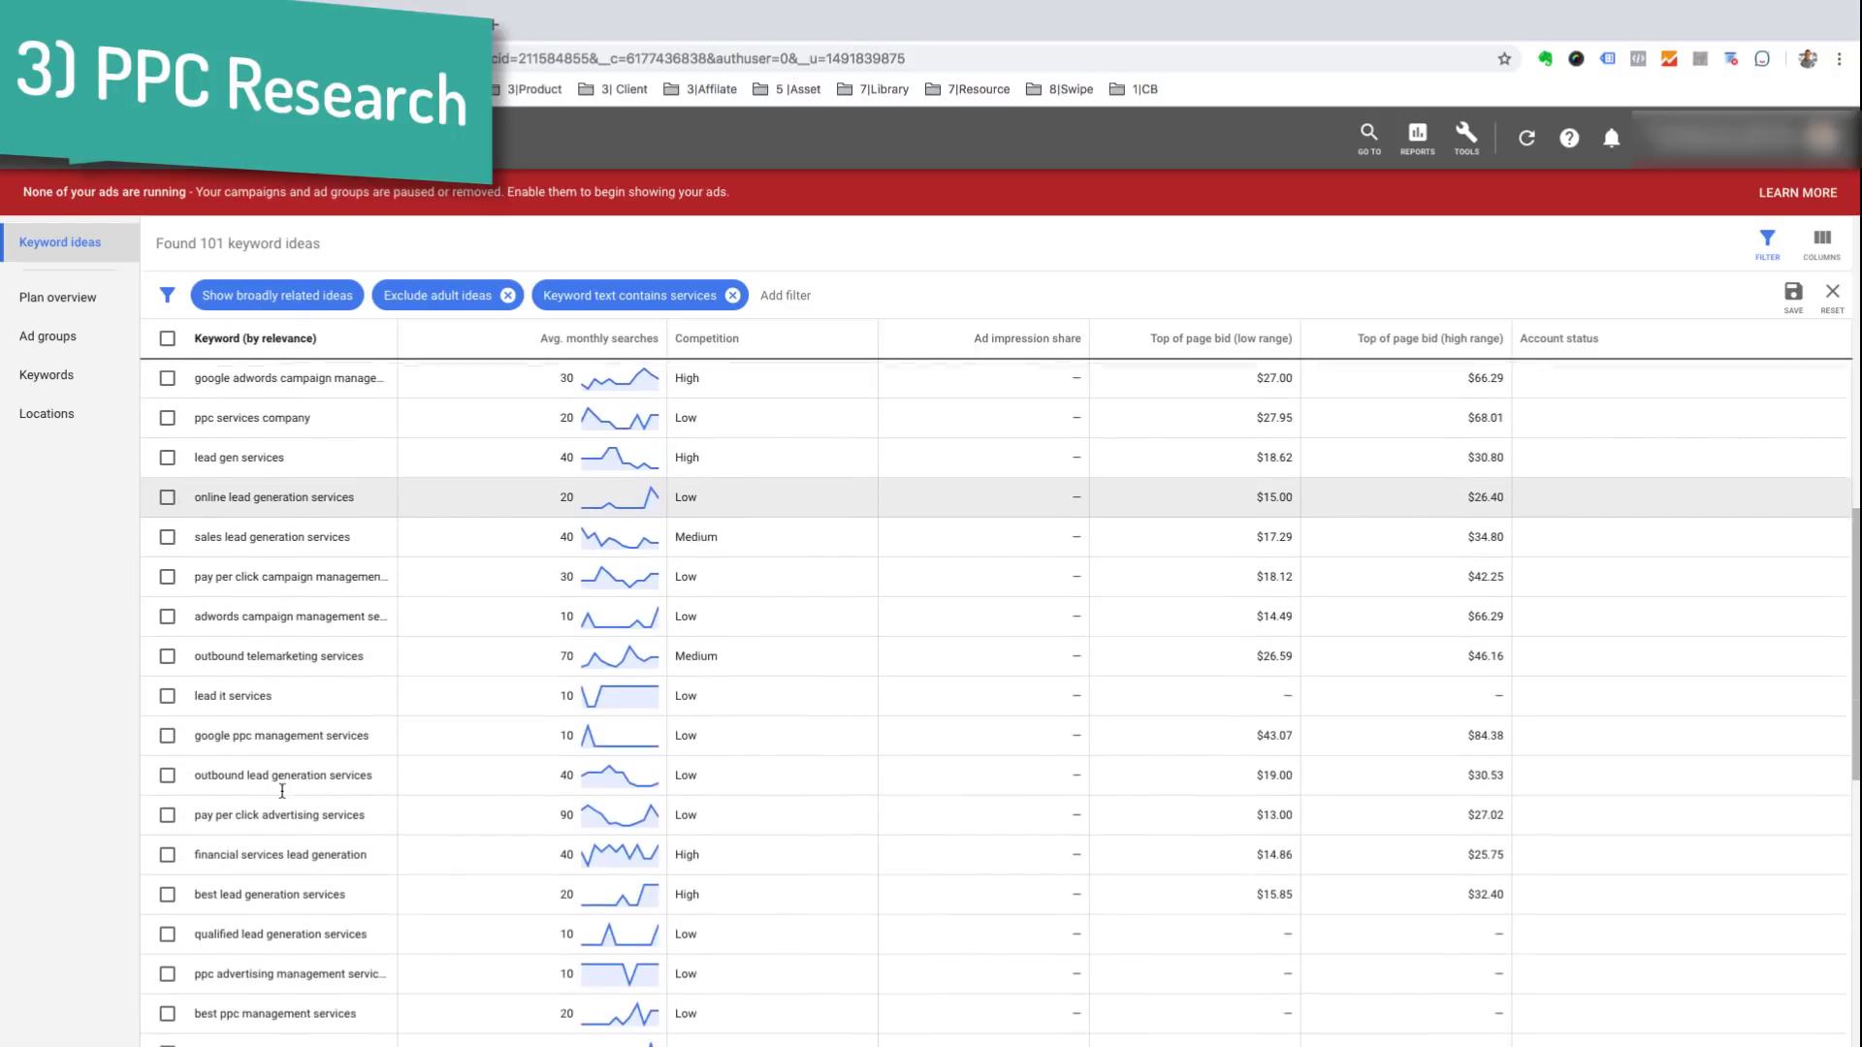
scroll(282, 790, "down", 5)
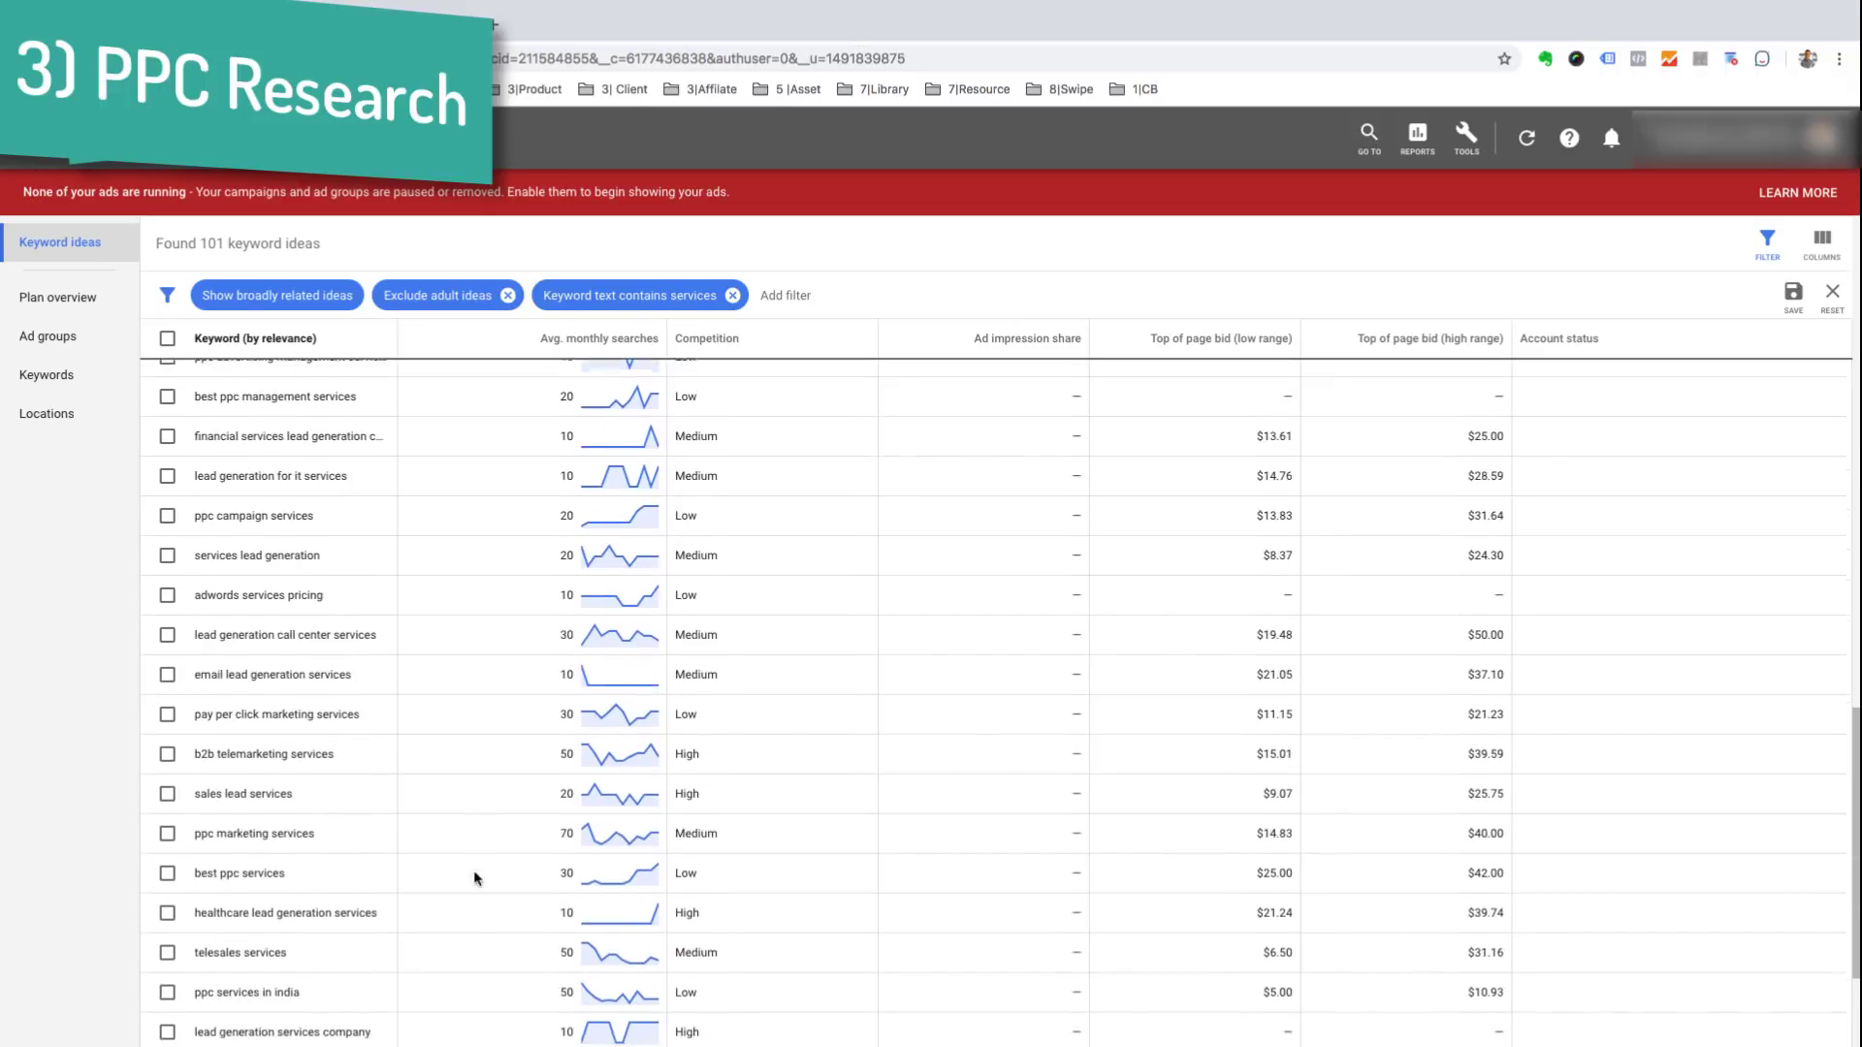
scroll(469, 921, "down", 2)
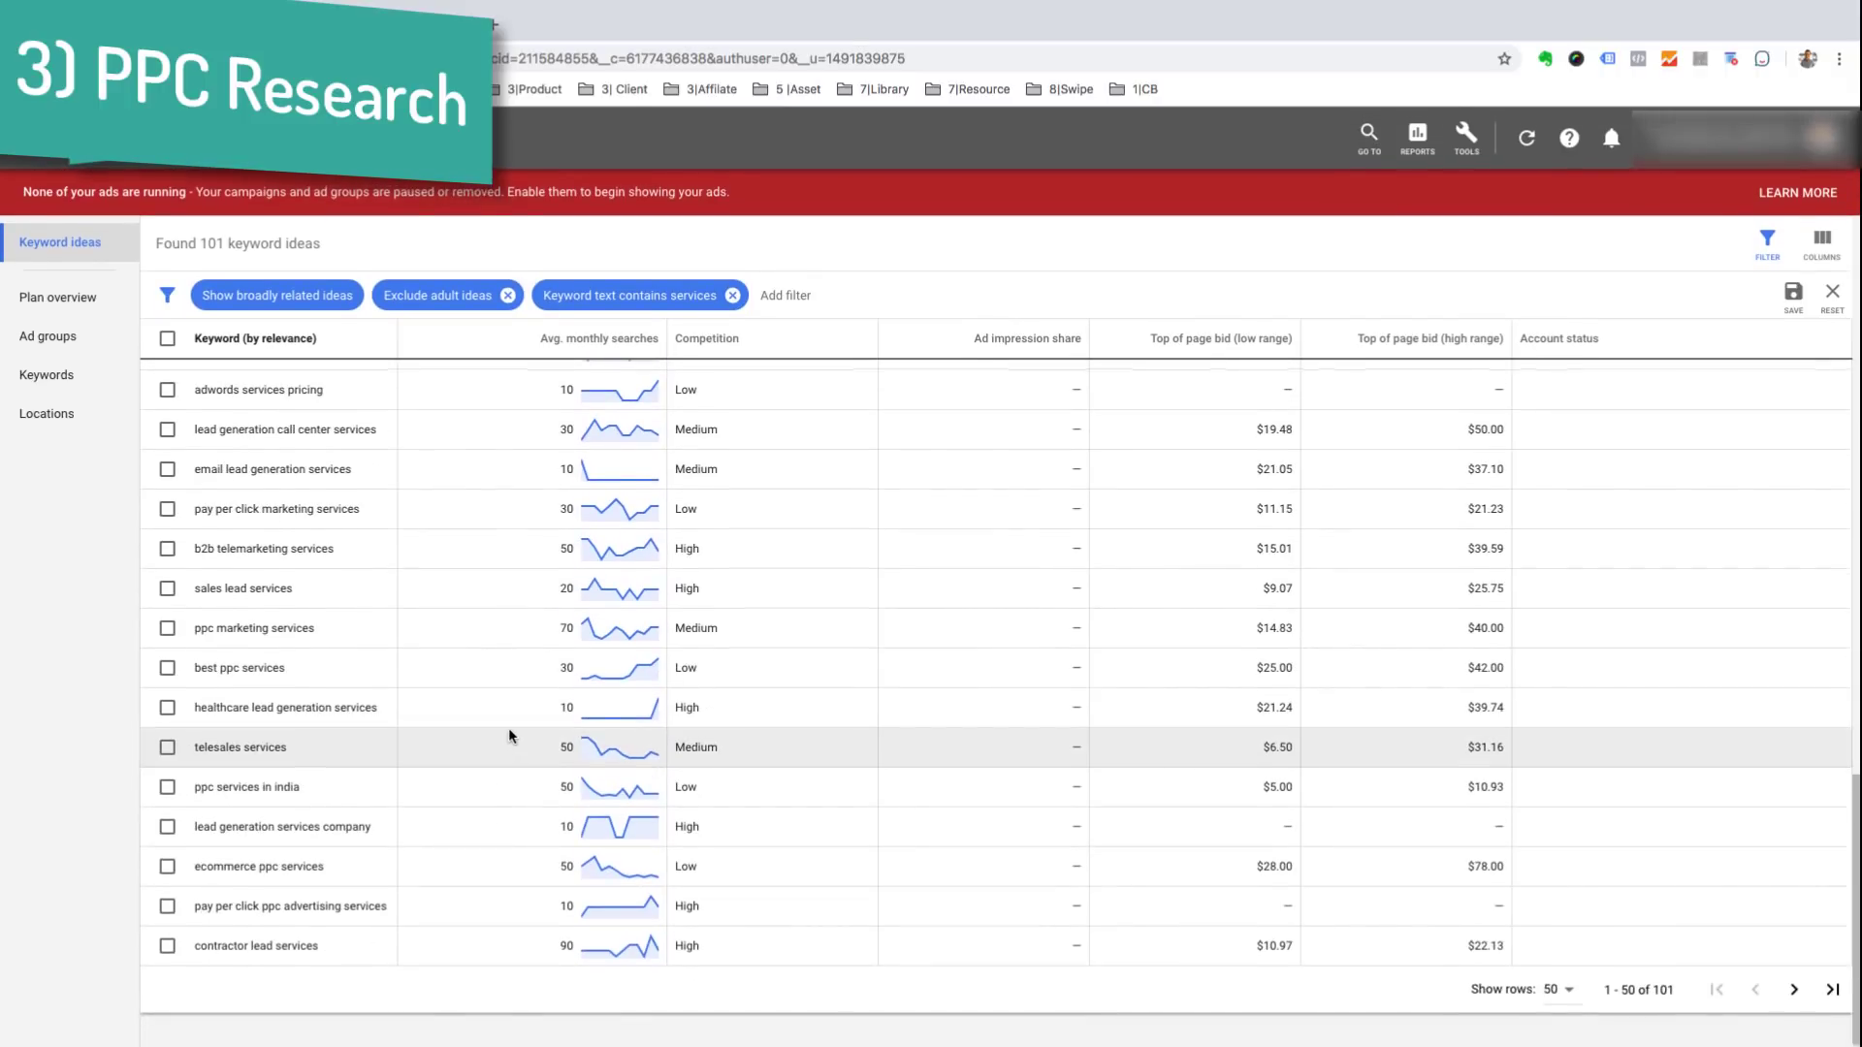
scroll(508, 729, "up", 8)
scroll(508, 729, "up", 10)
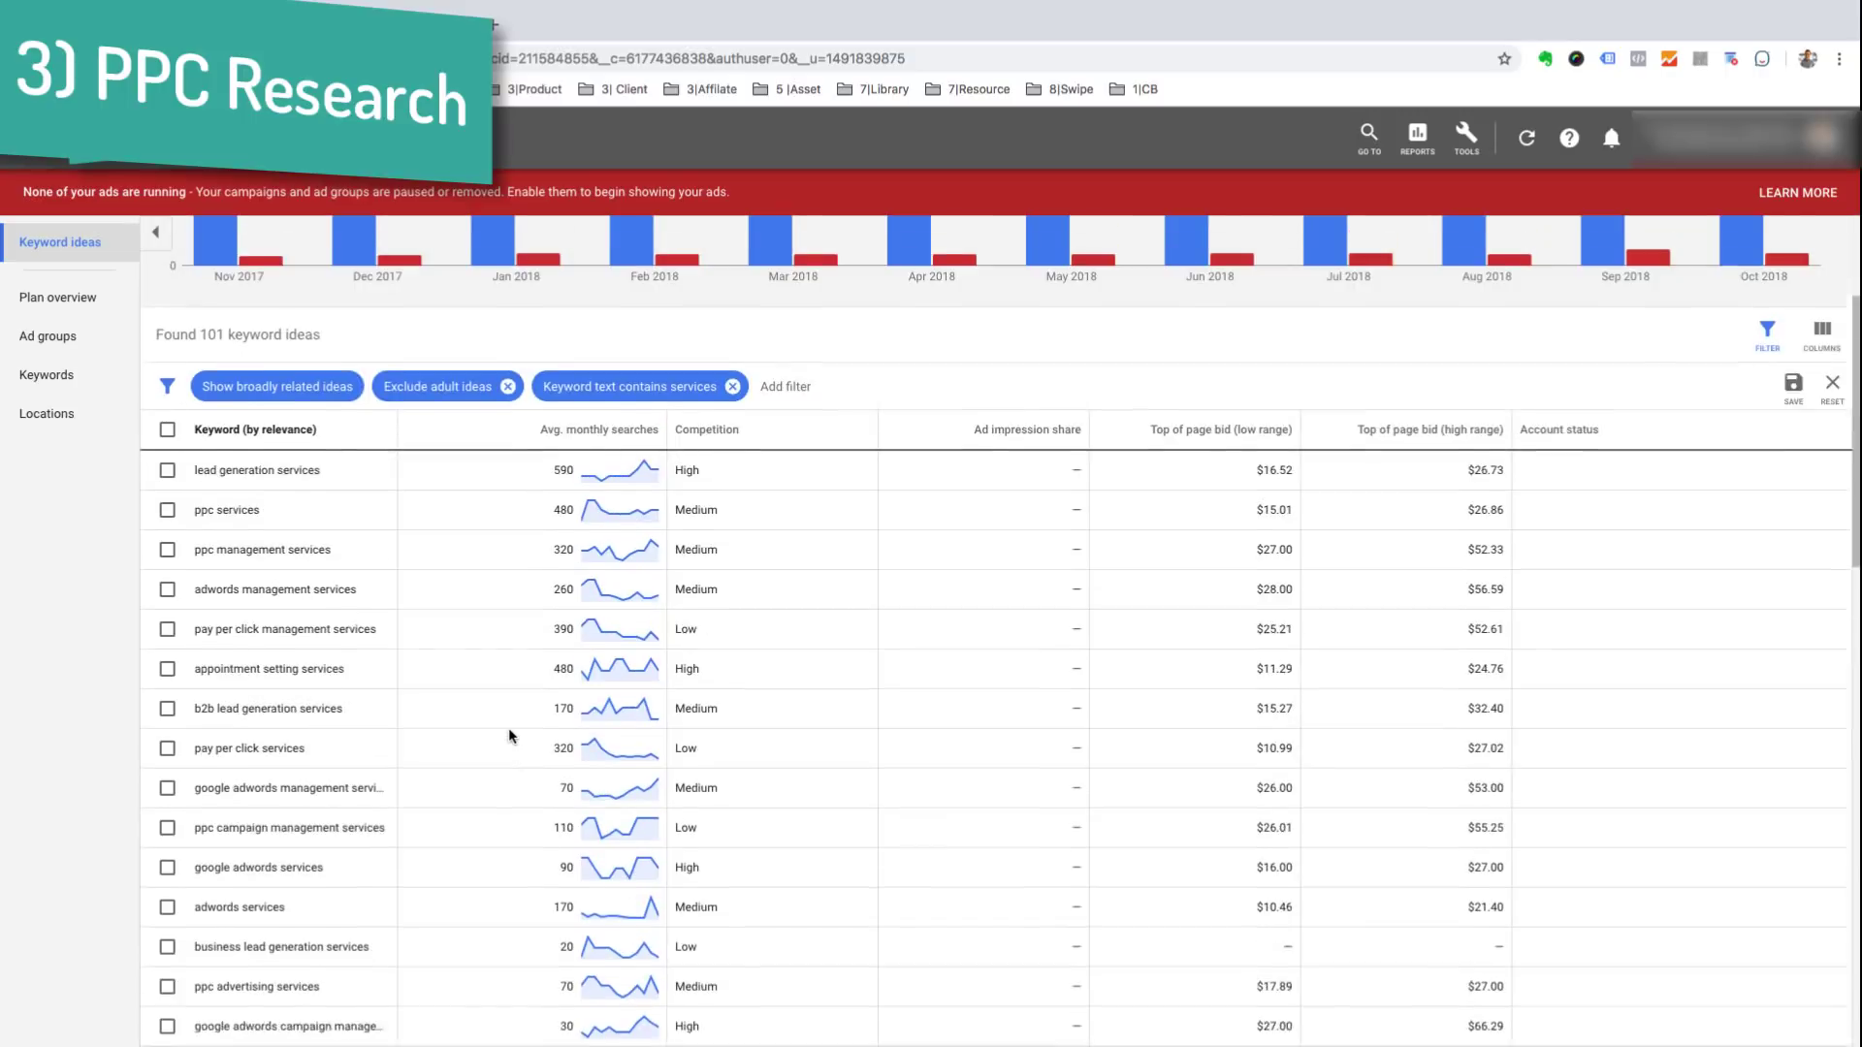
scroll(508, 727, "down", 1)
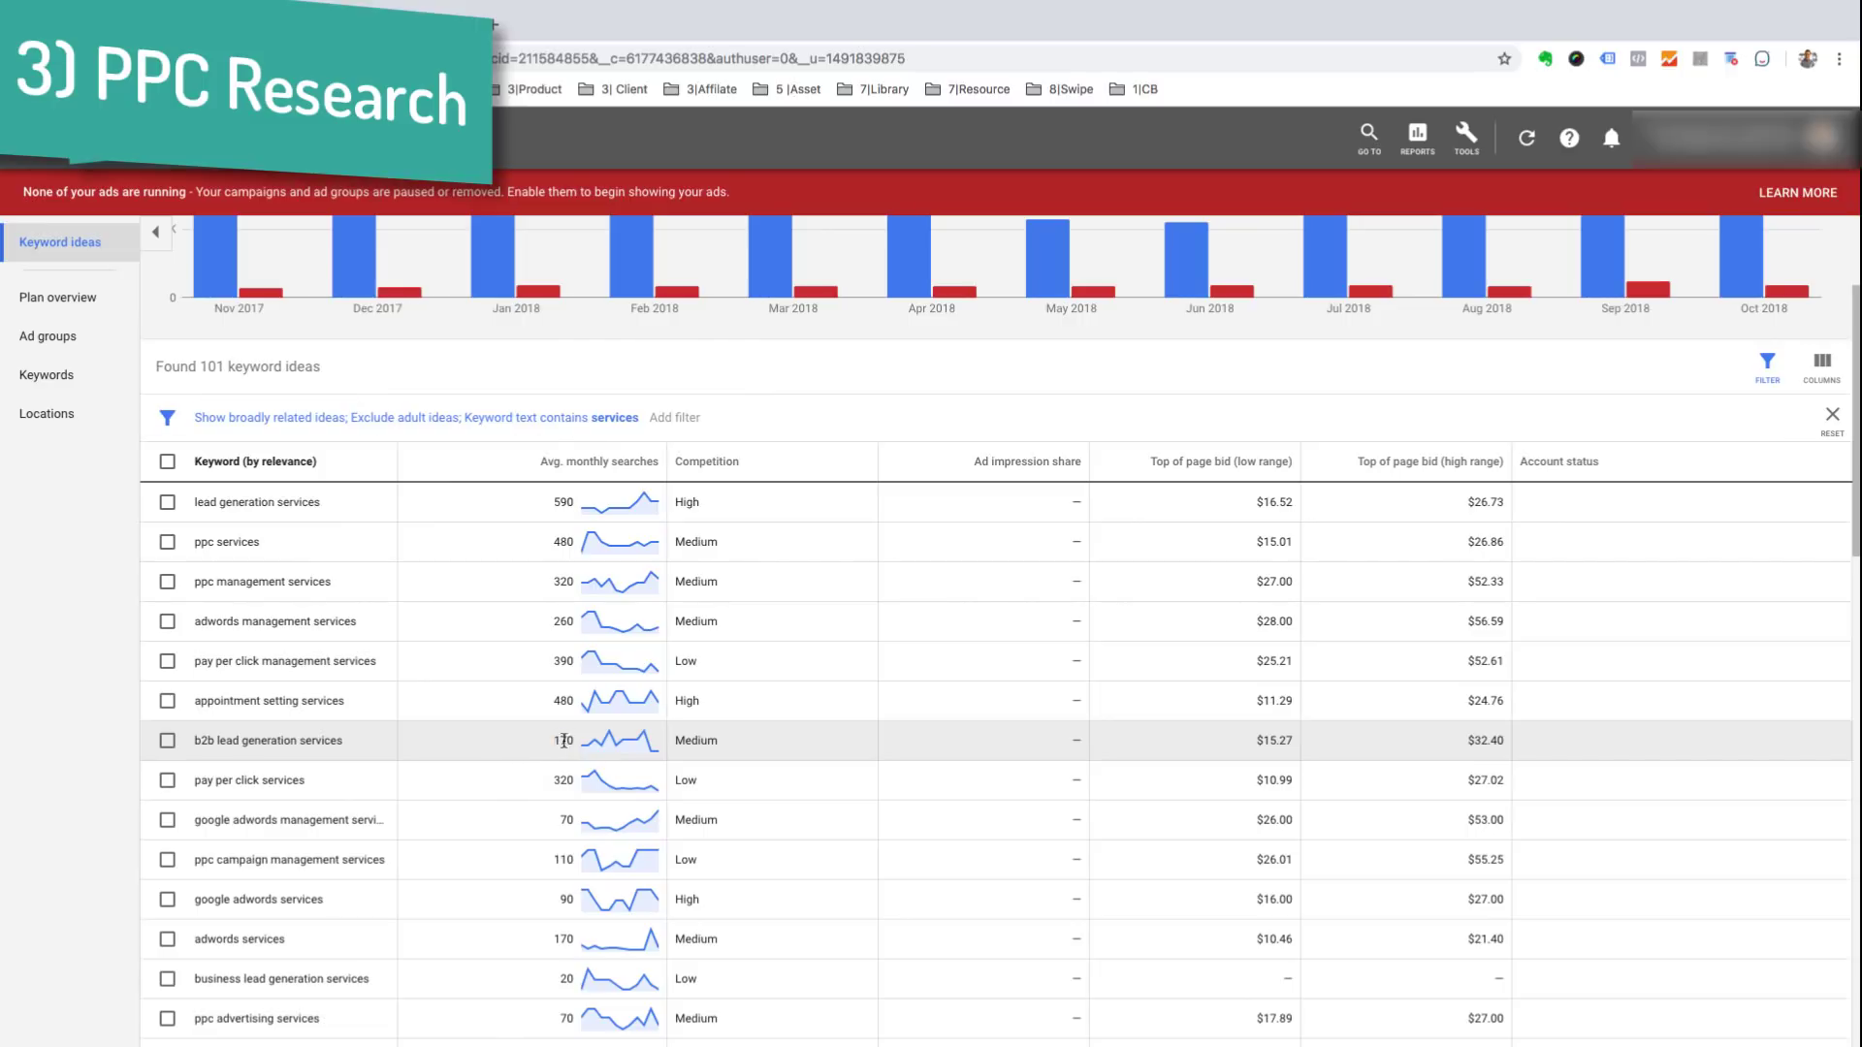
left_click(492, 730)
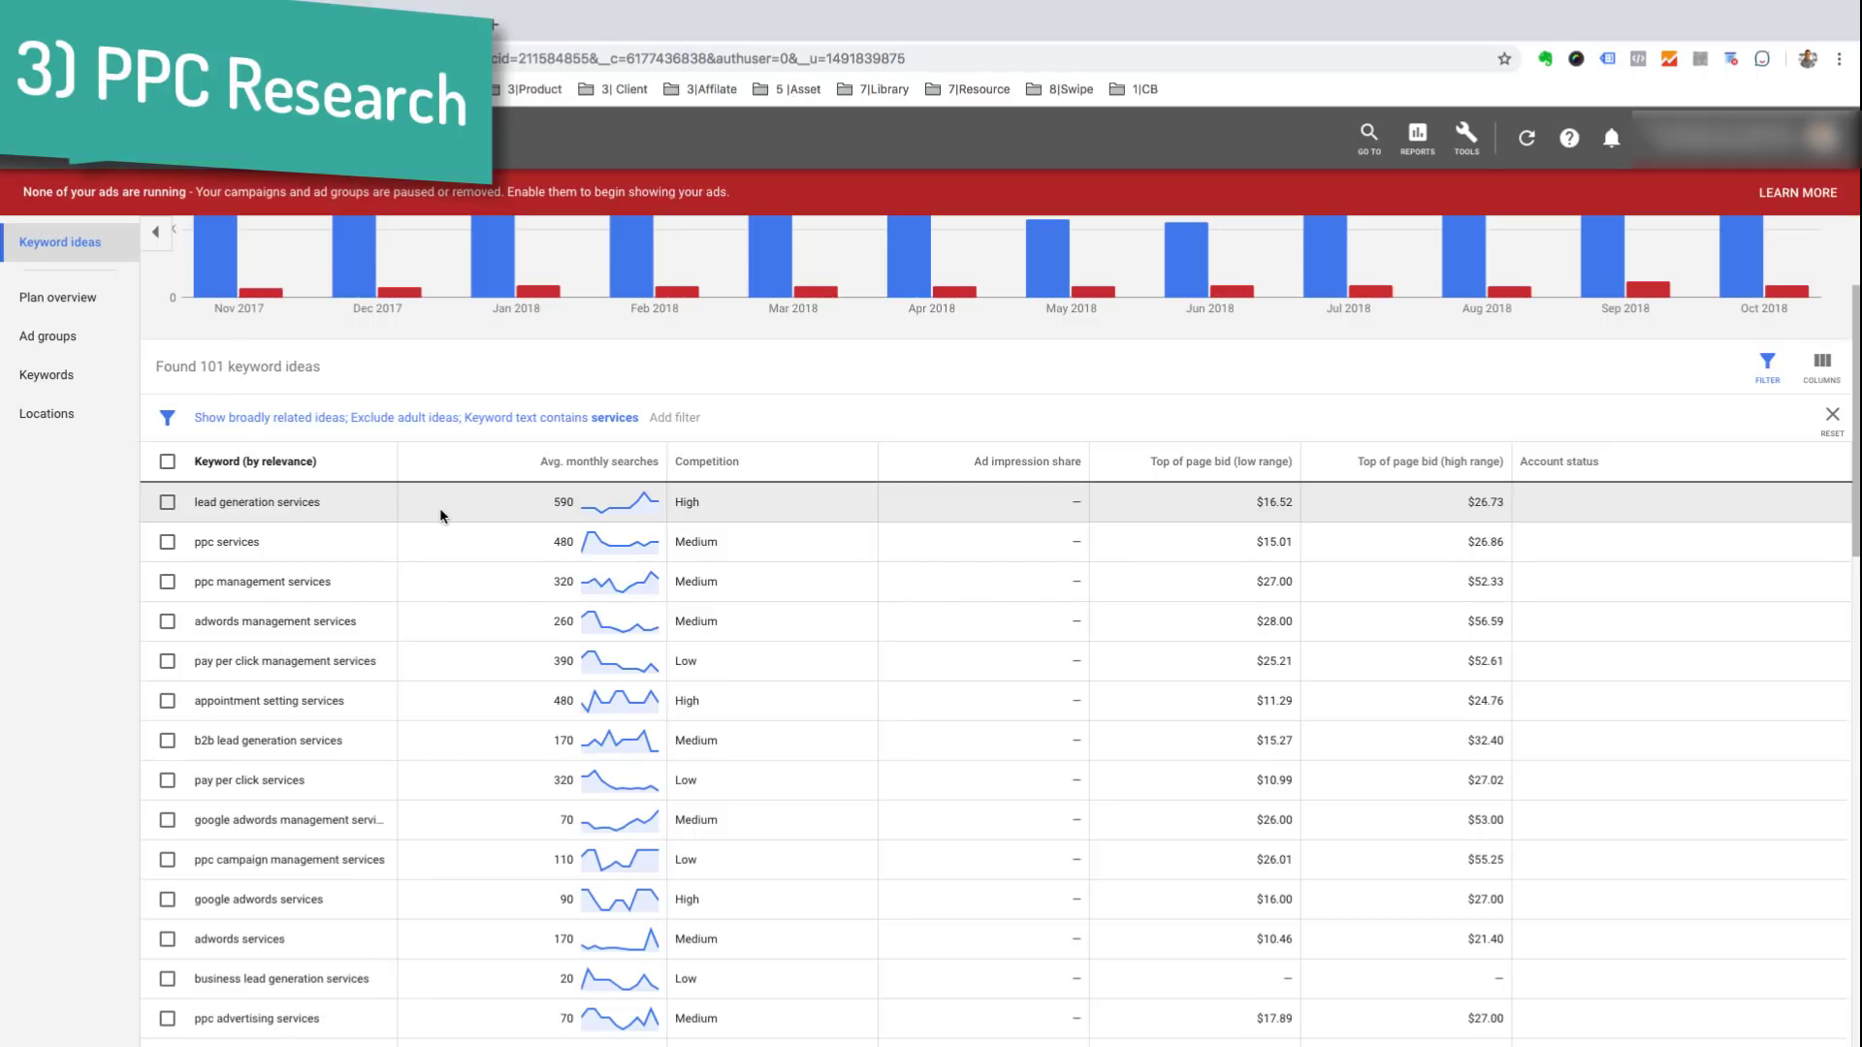
Step: Add lead generation services, ppc services, ppc management services and adwords management services to the plan
left_click(168, 505)
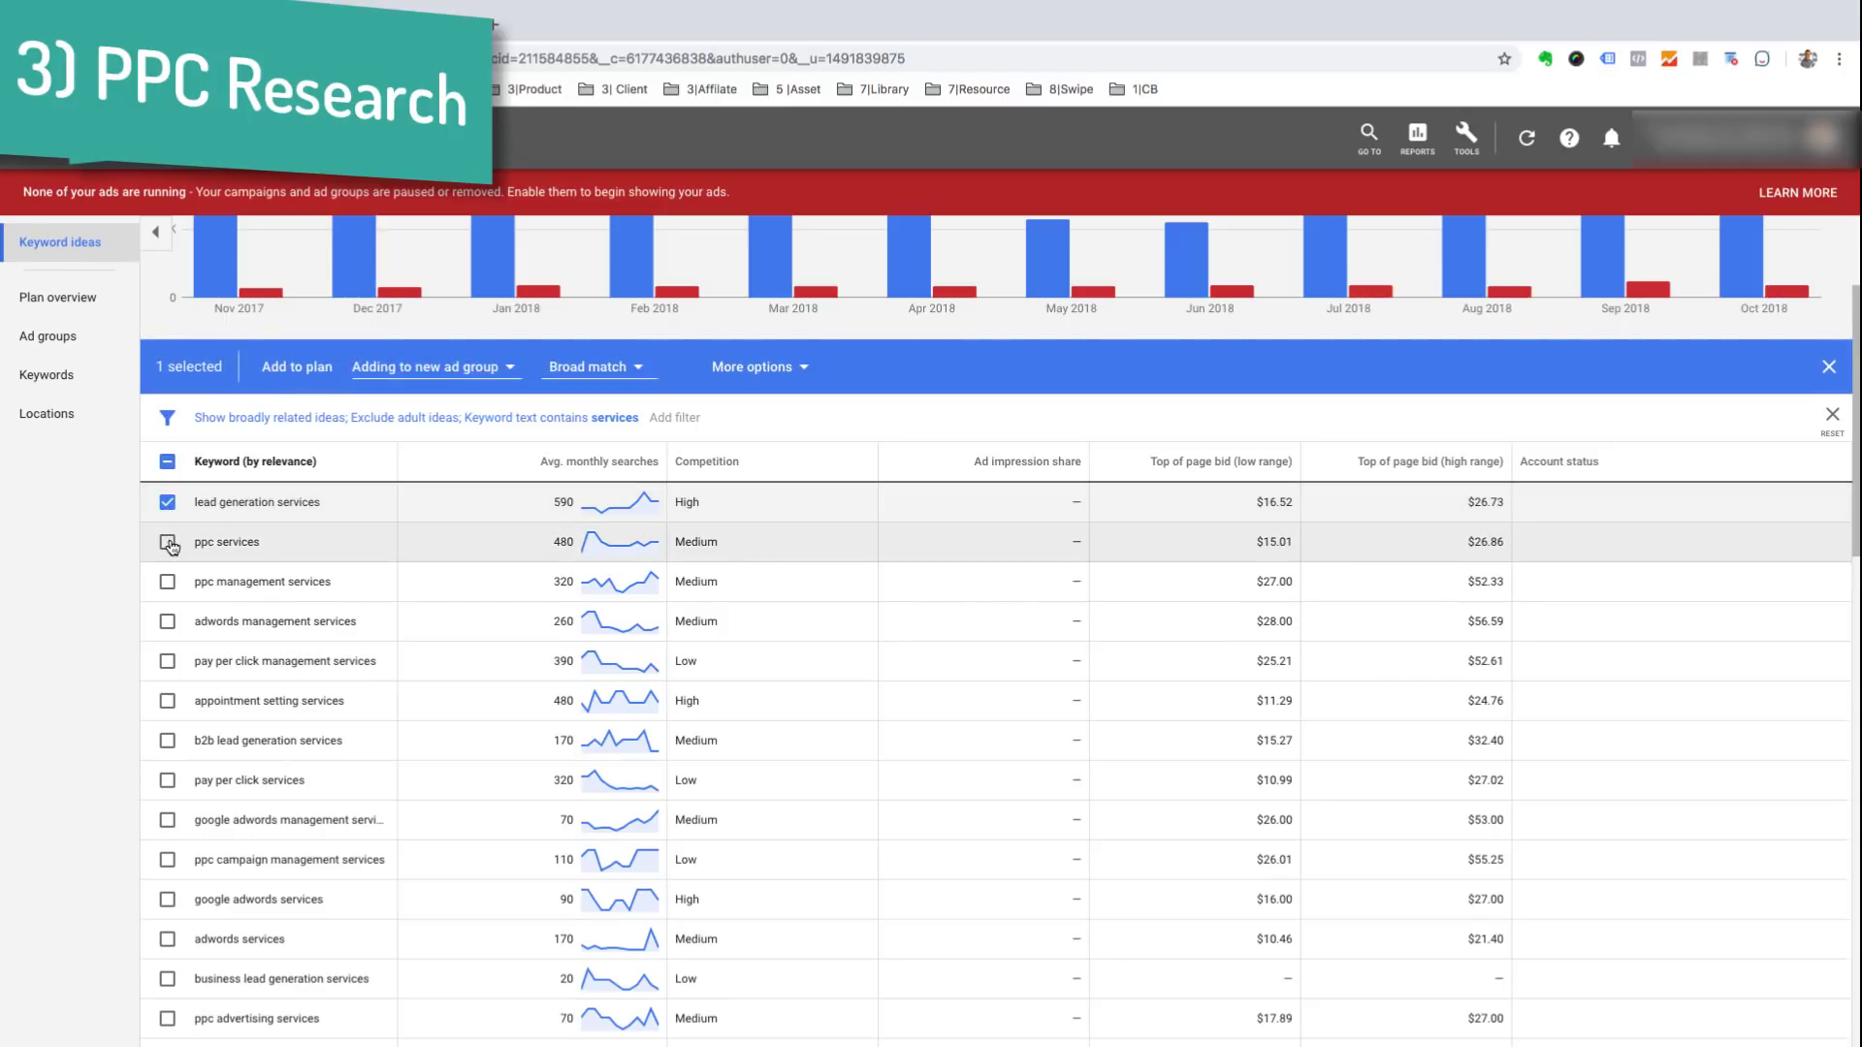
left_click(169, 544)
left_click(170, 585)
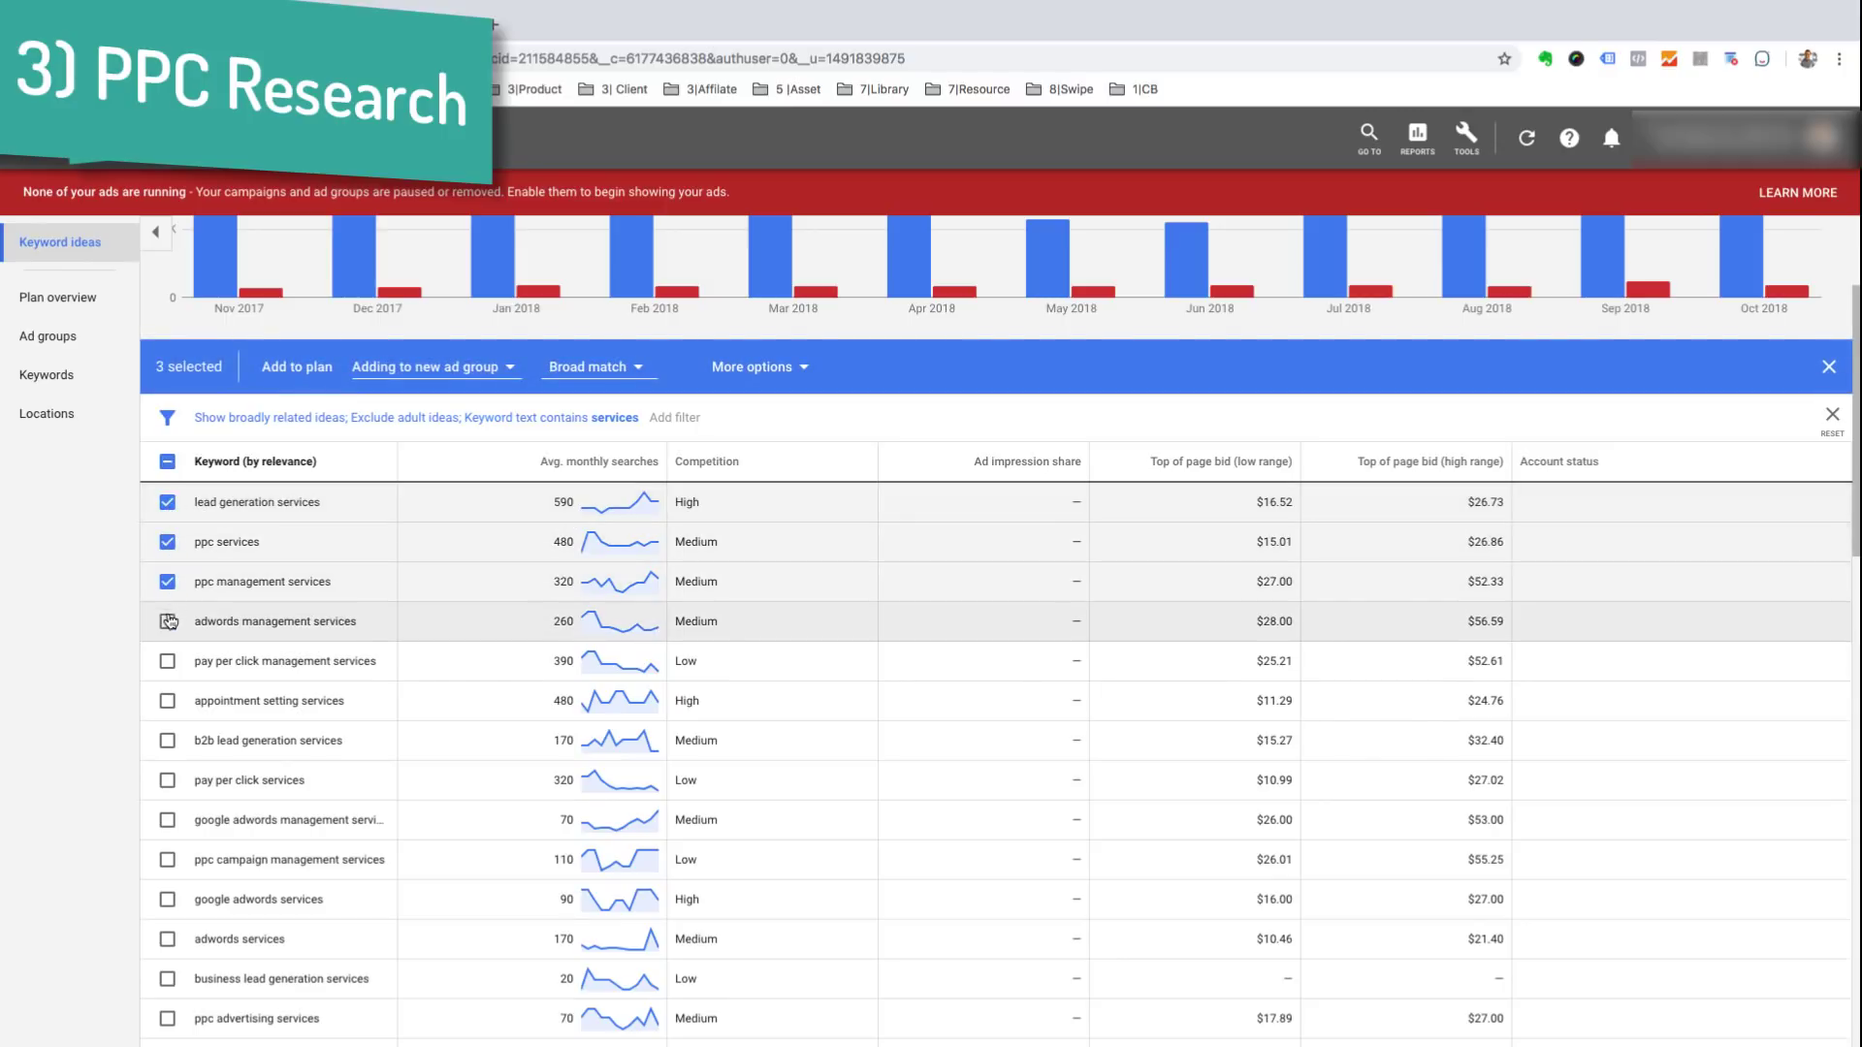
left_click(167, 627)
left_click(297, 370)
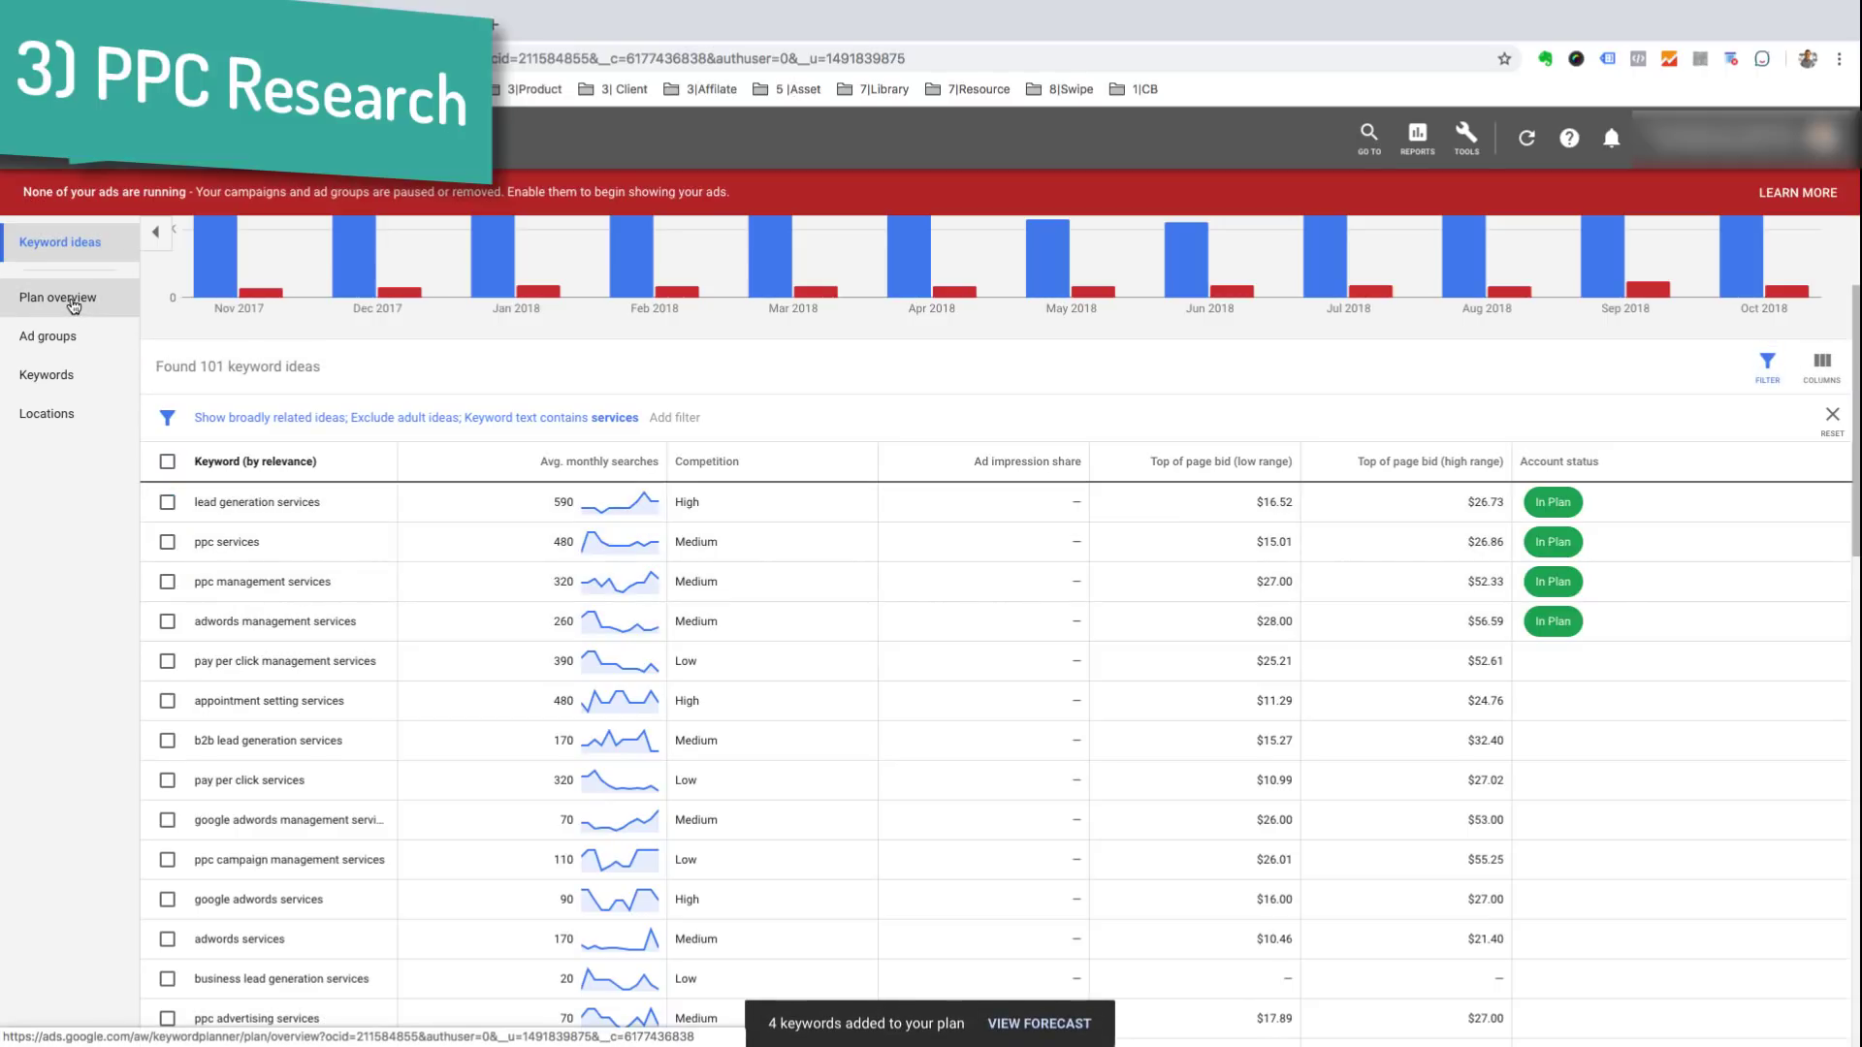
Step: In the plan overview, expand the forecast chart and raise the maximum CPC to $7.70
left_click(73, 305)
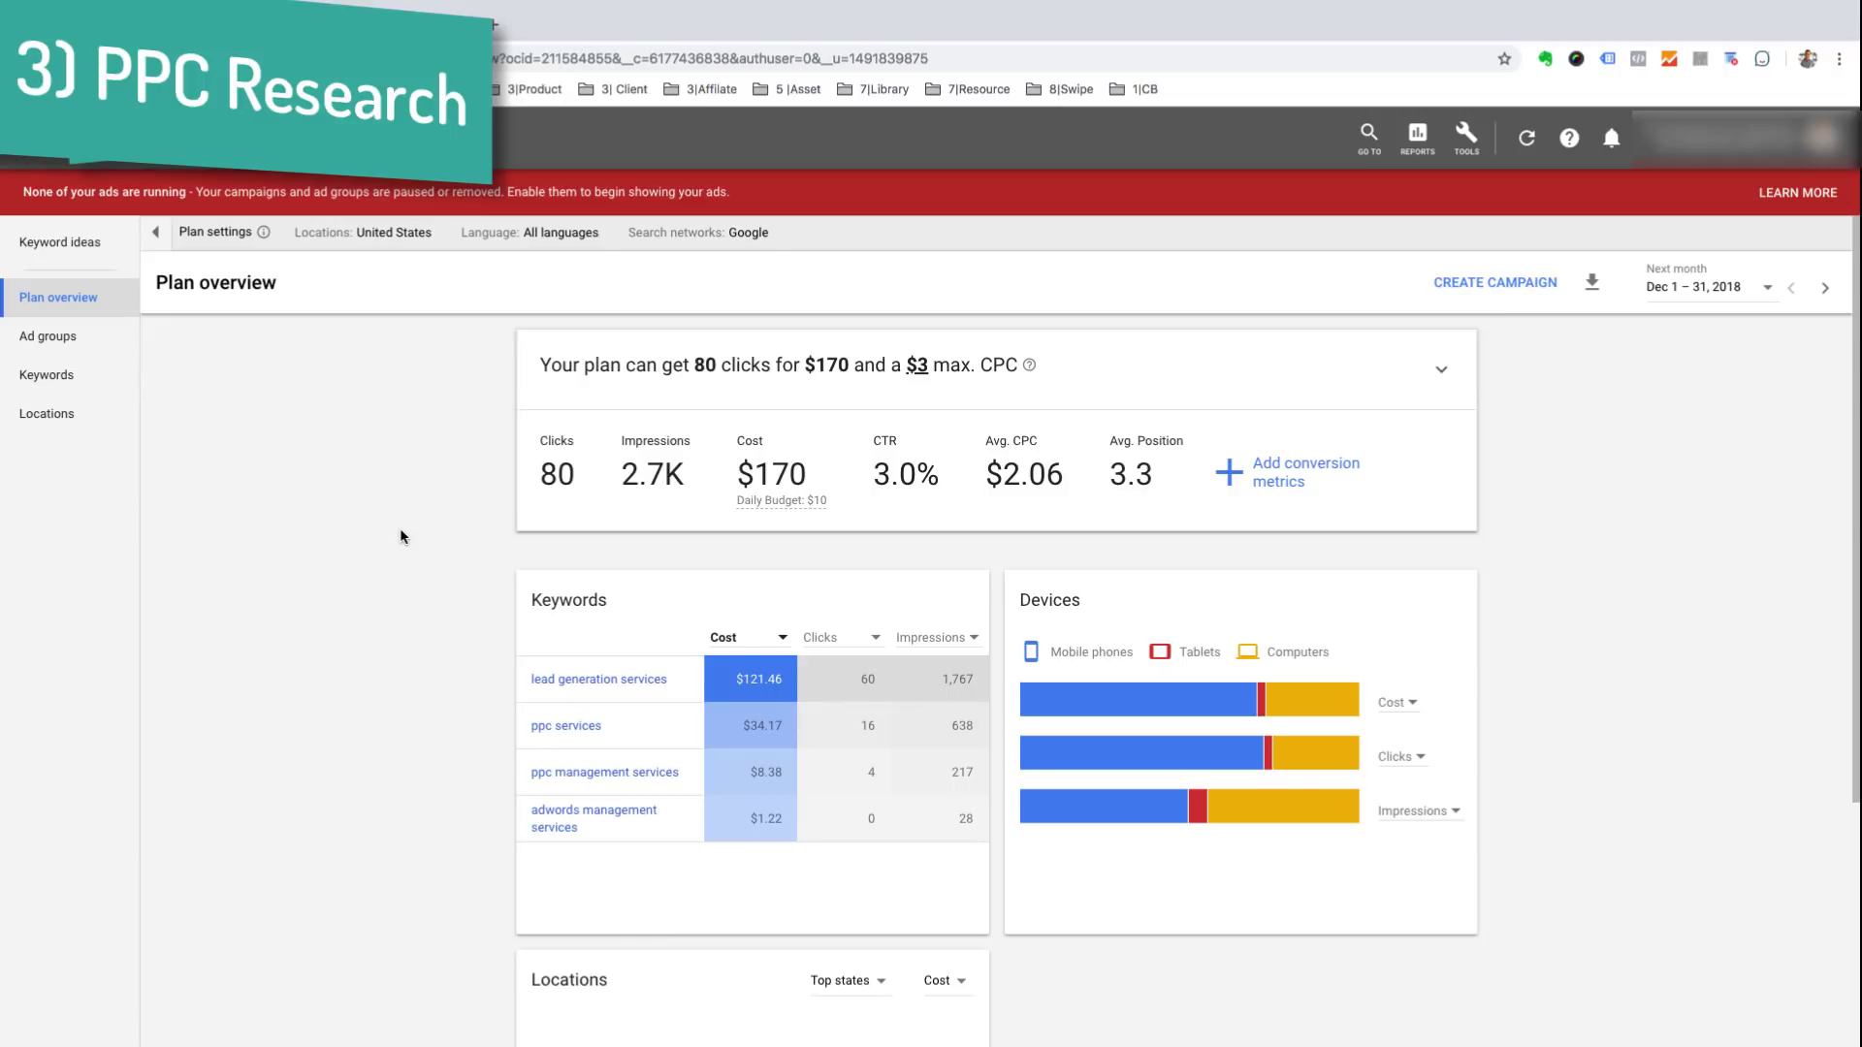
left_click(1441, 370)
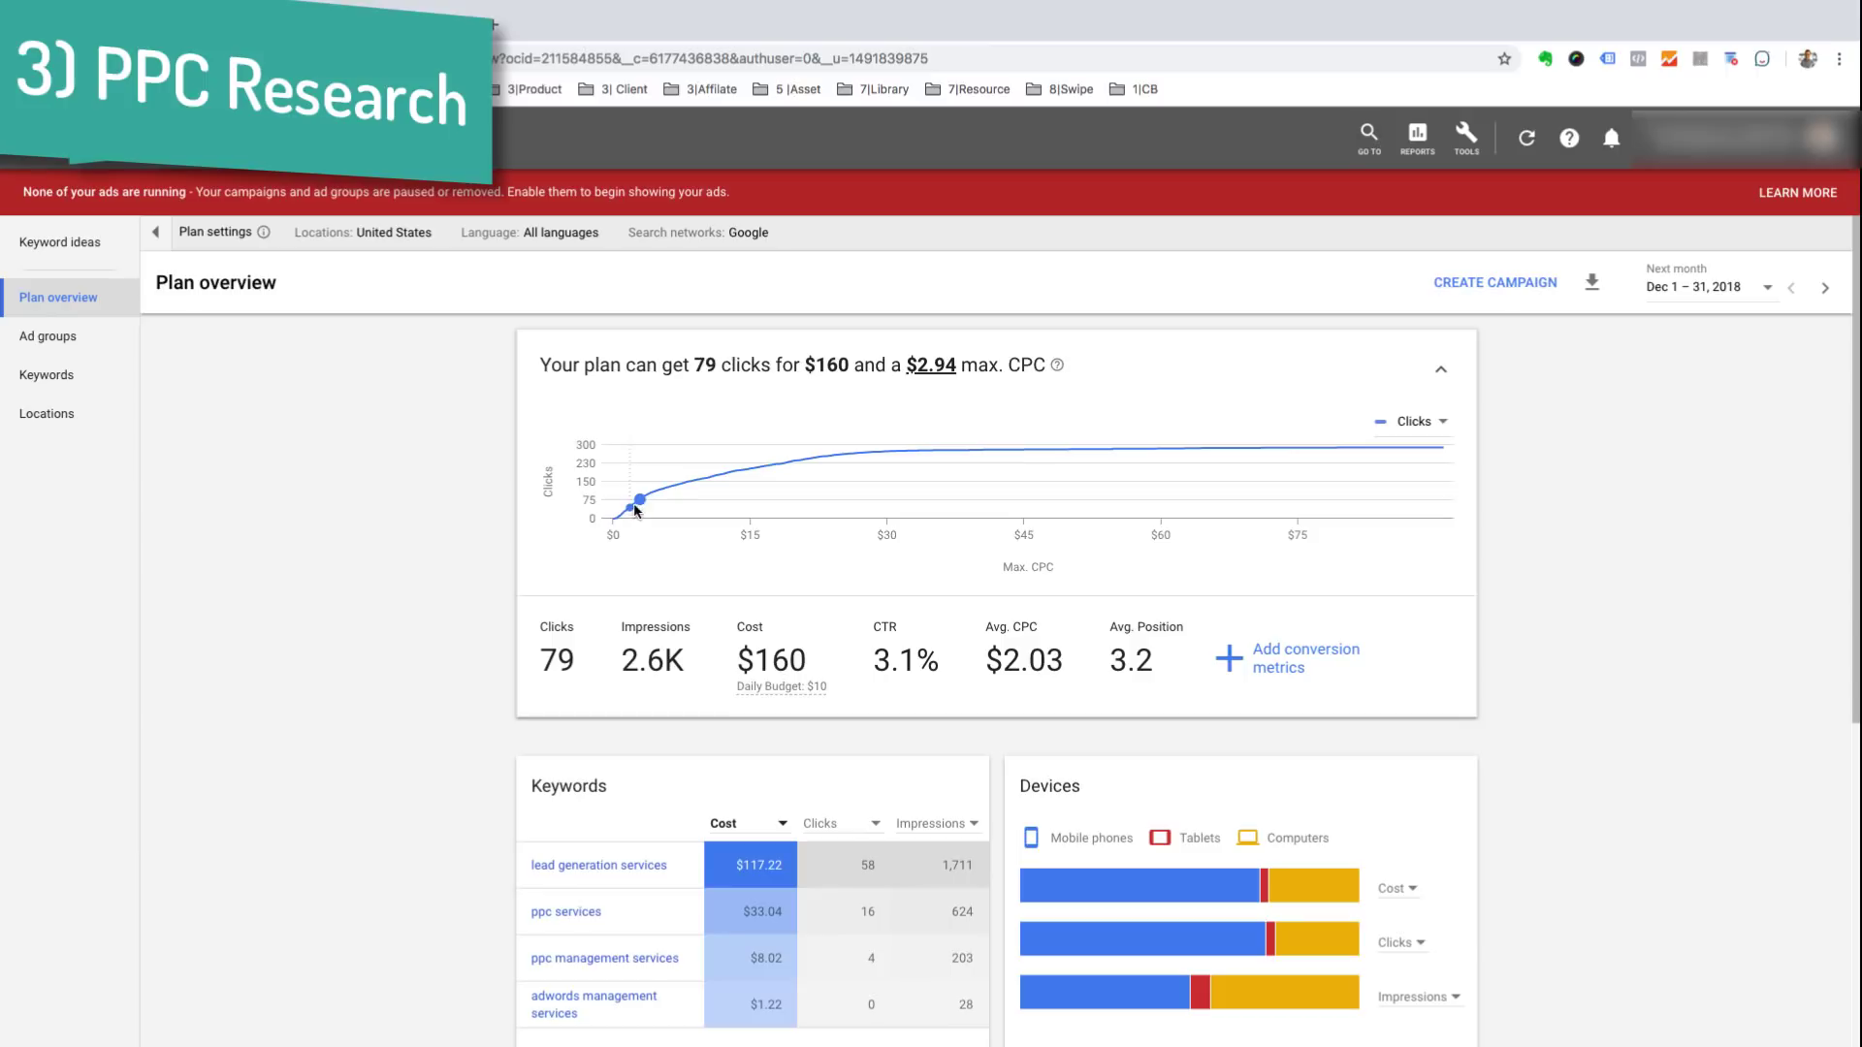
left_click_drag(639, 501, 684, 483)
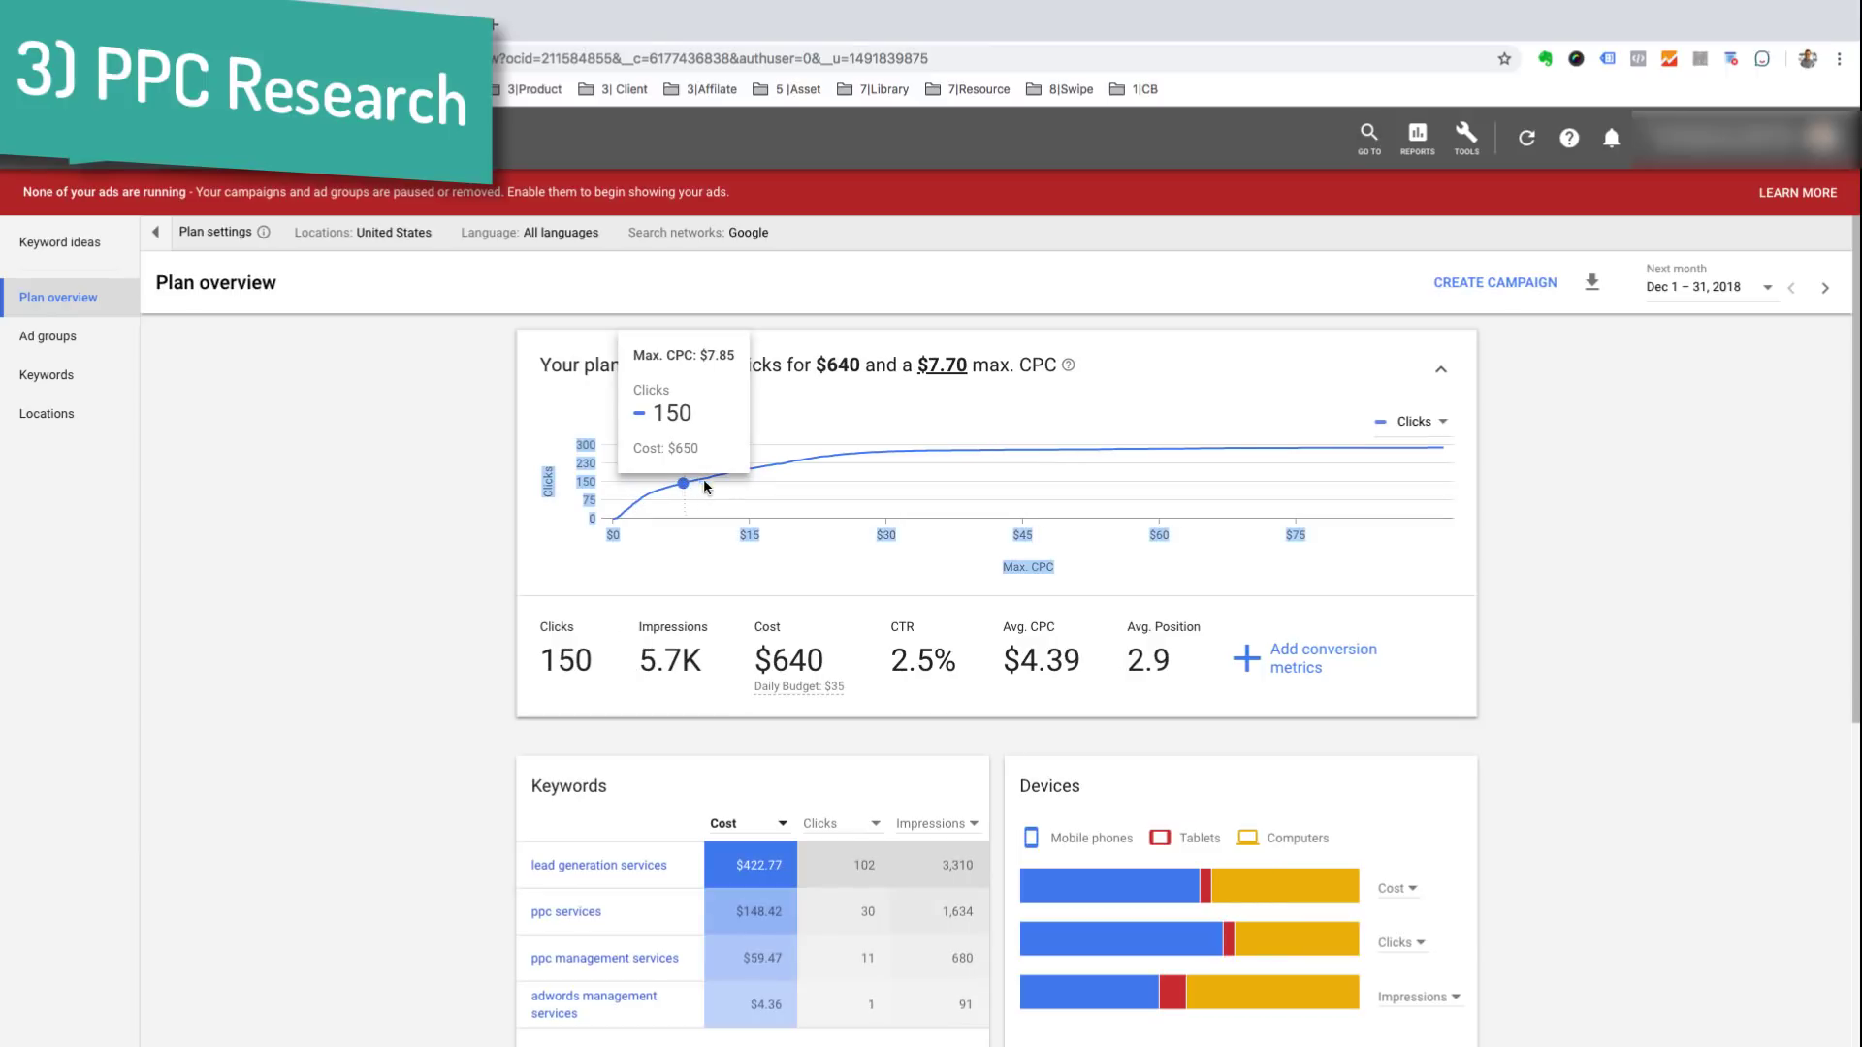
left_click(634, 580)
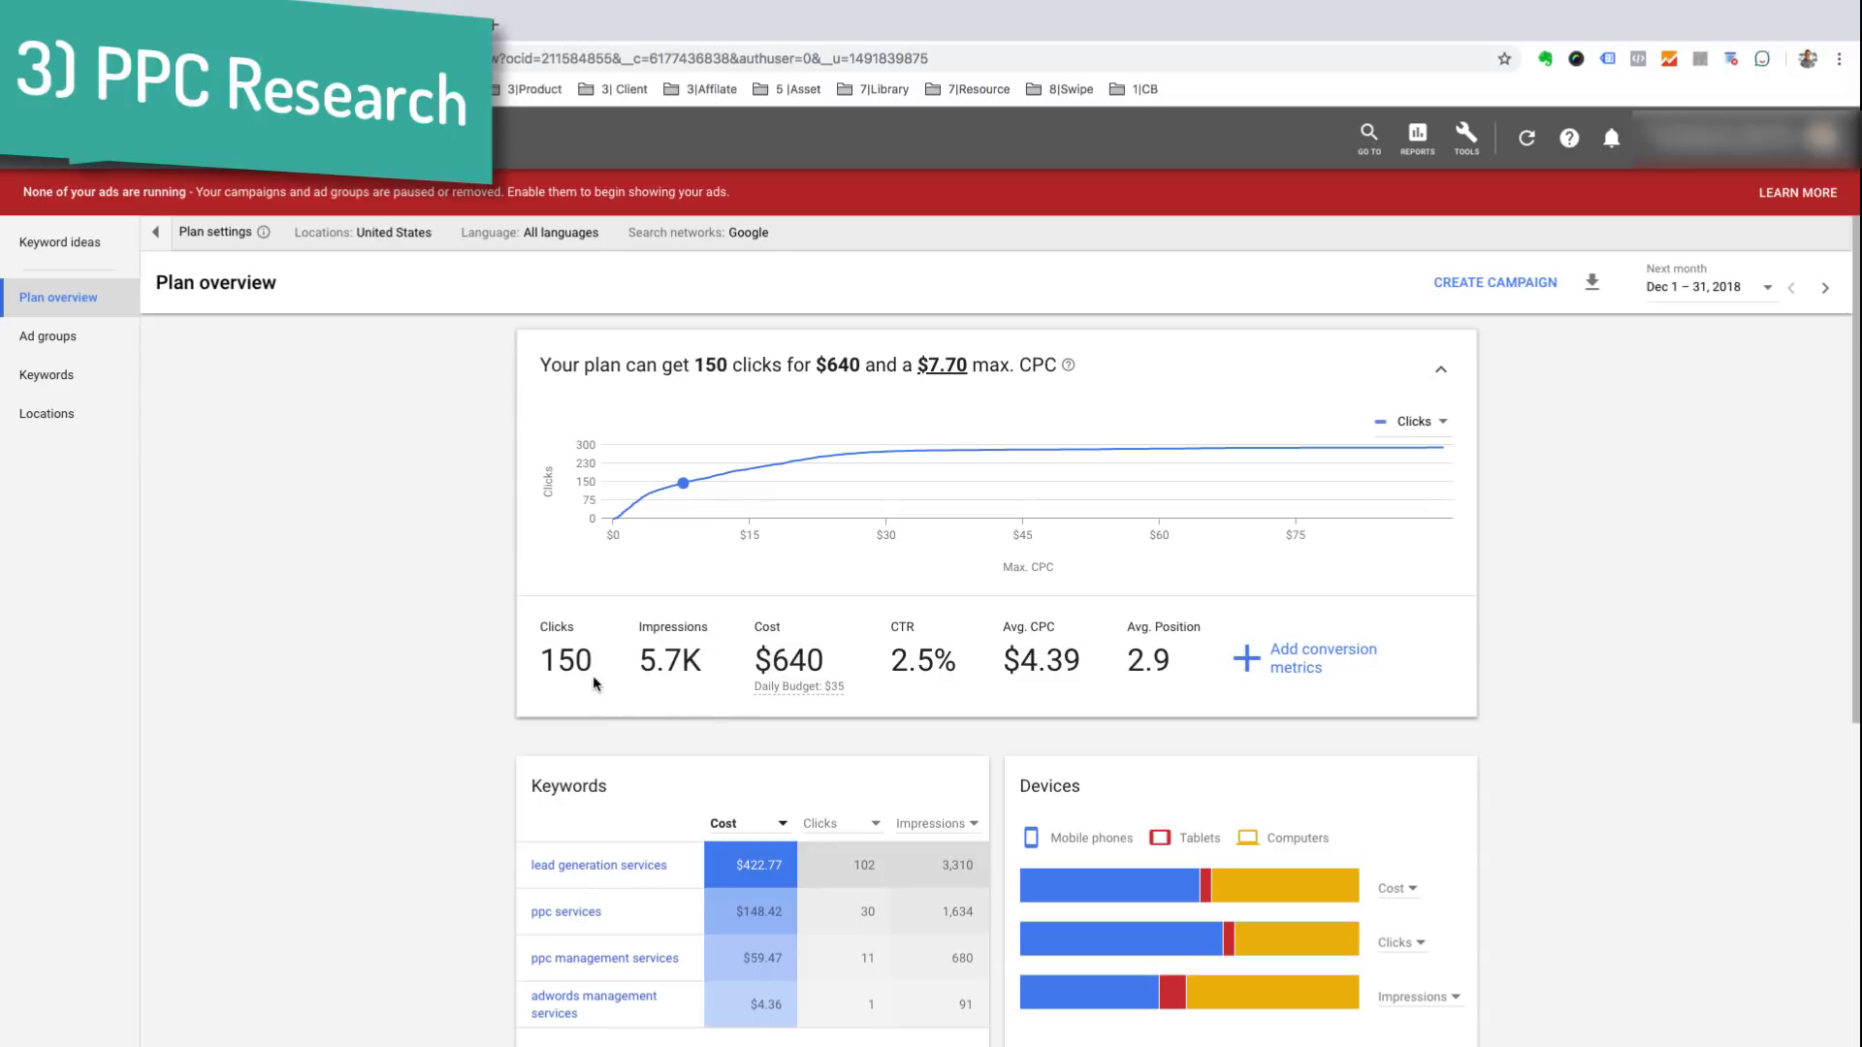
Step: Examine the plan overview's forecast clicks and cost, along with the keyword, device and location breakdowns
scroll(508, 692, "down", 3)
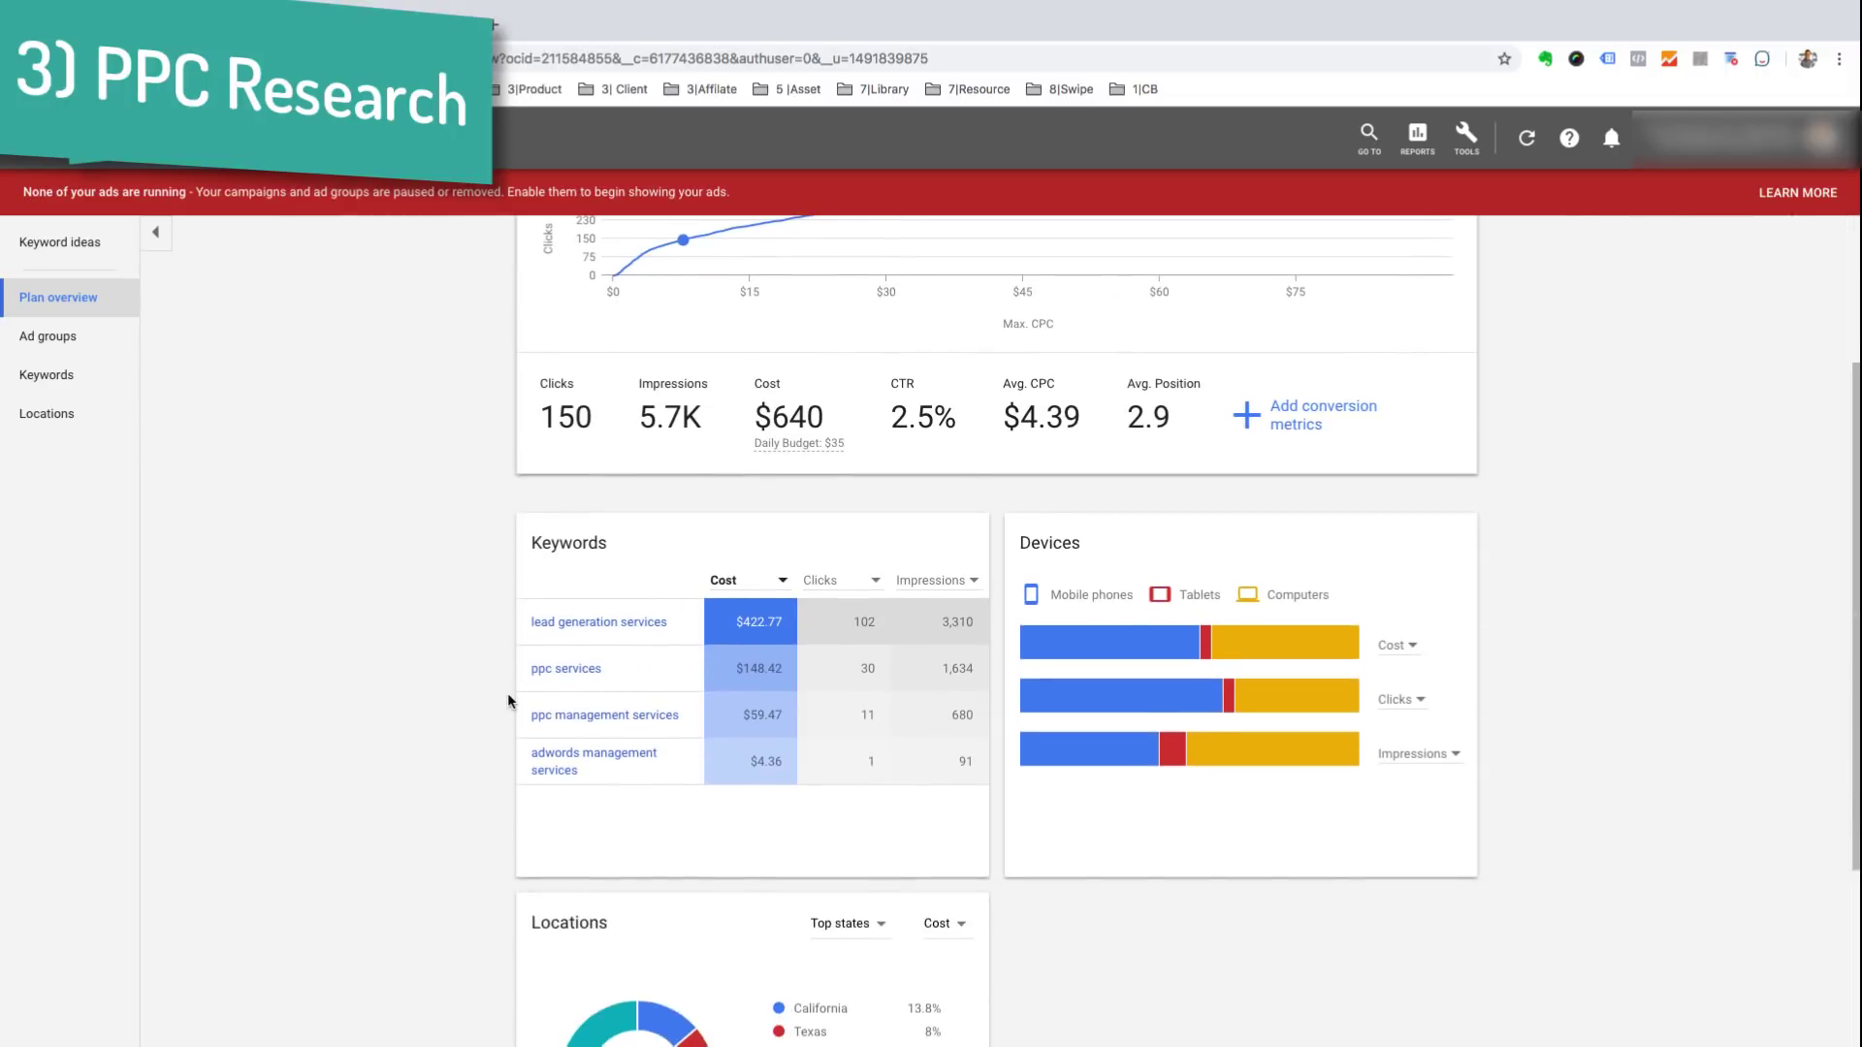
scroll(508, 692, "down", 1)
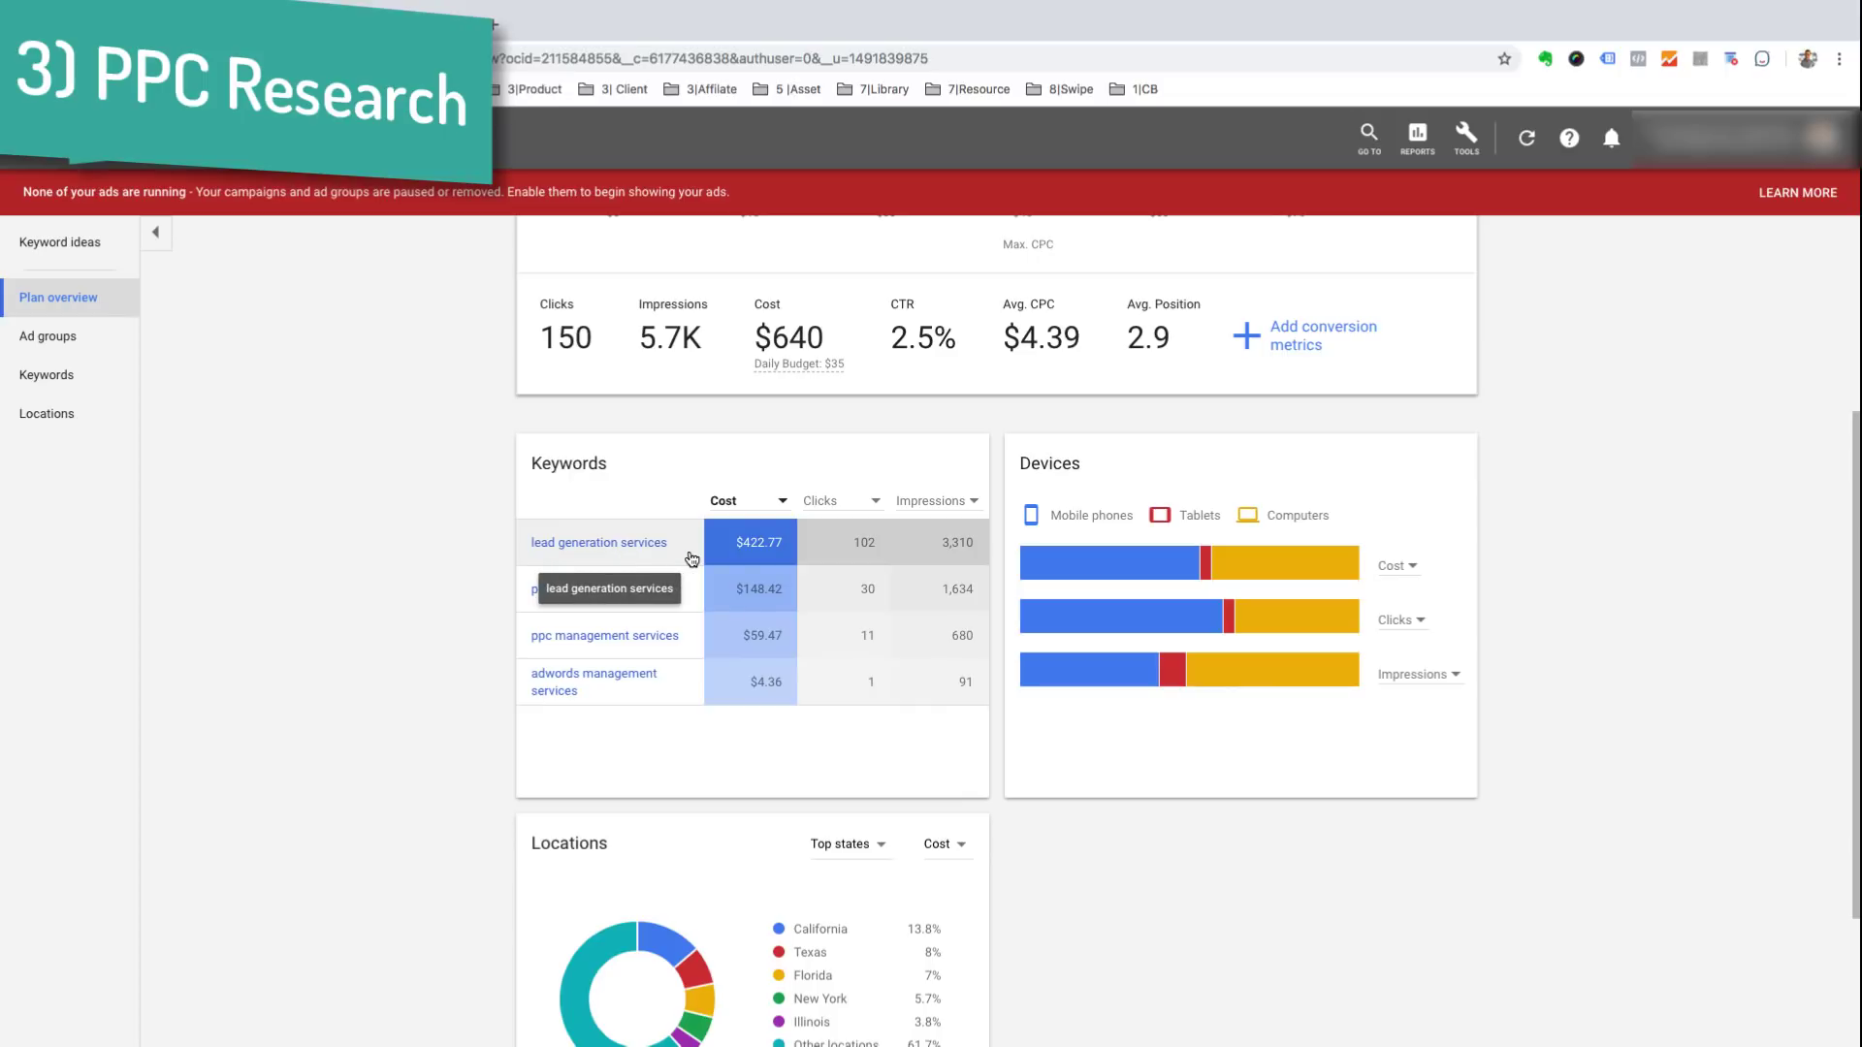
scroll(692, 560, "up", 4)
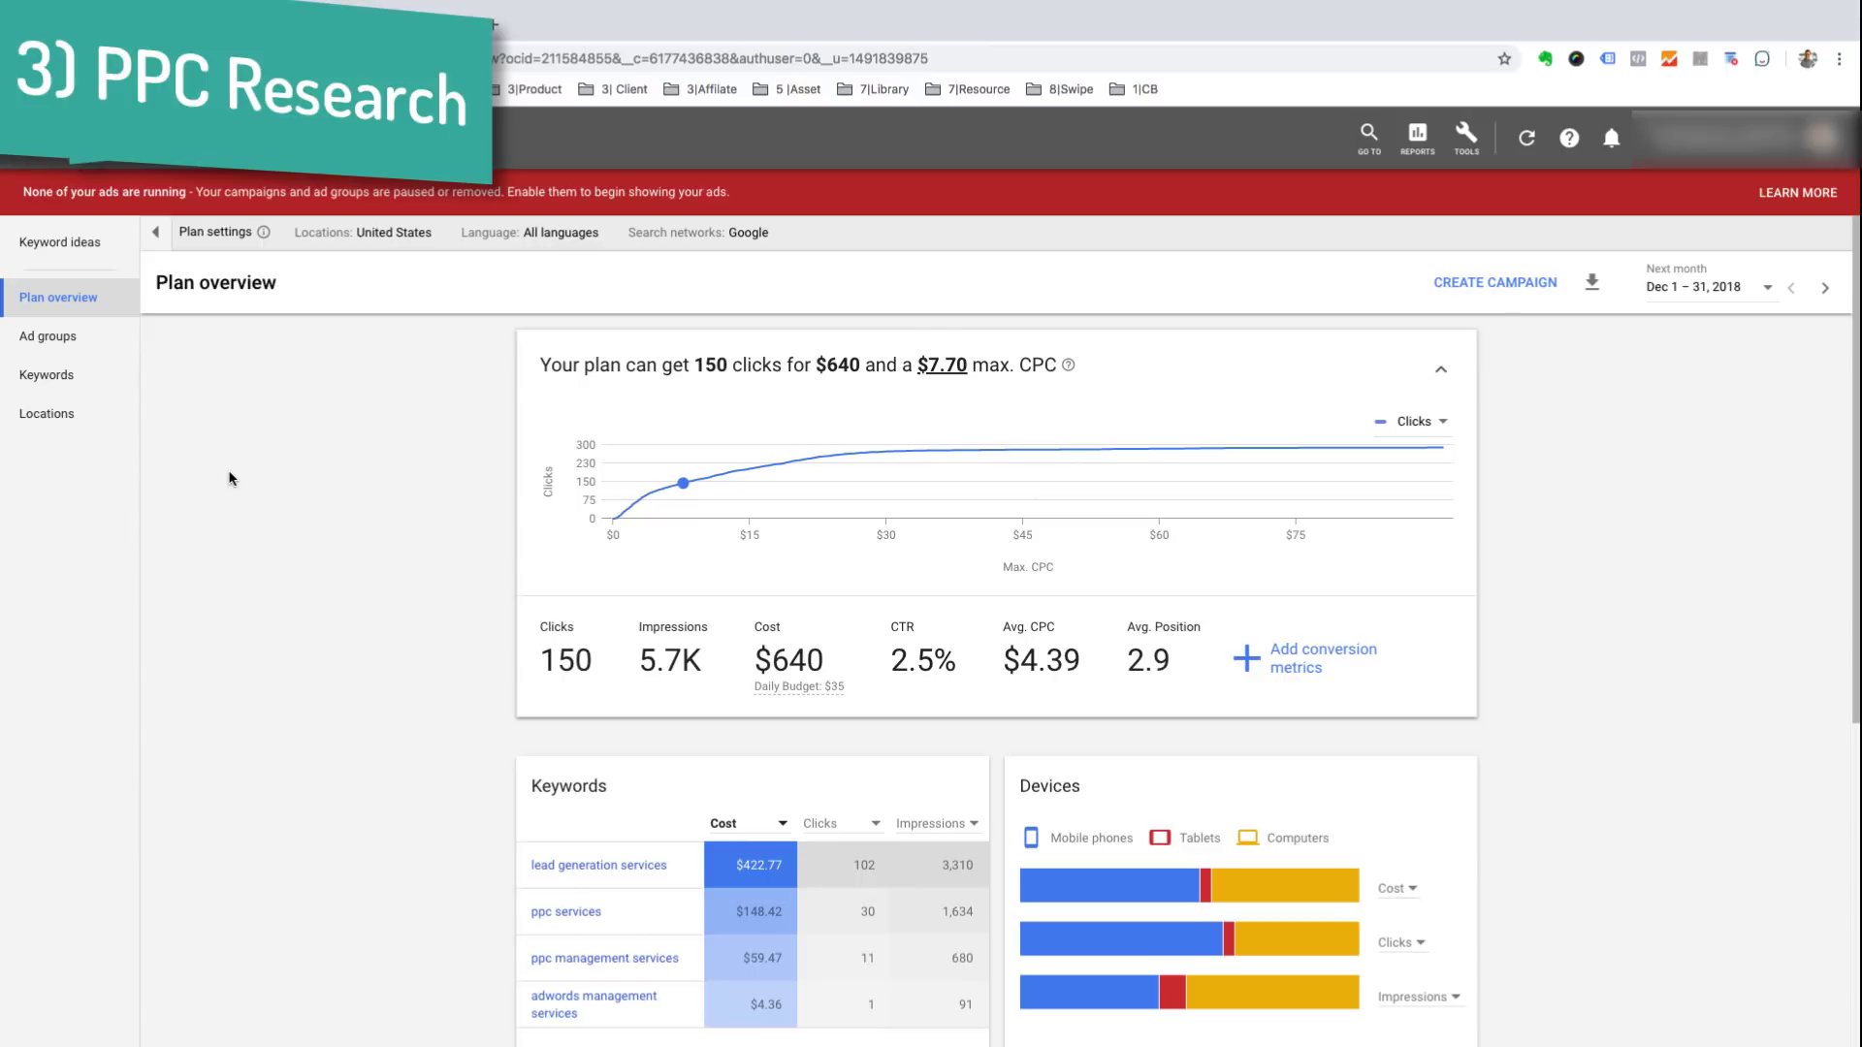
scroll(229, 478, "down", 3)
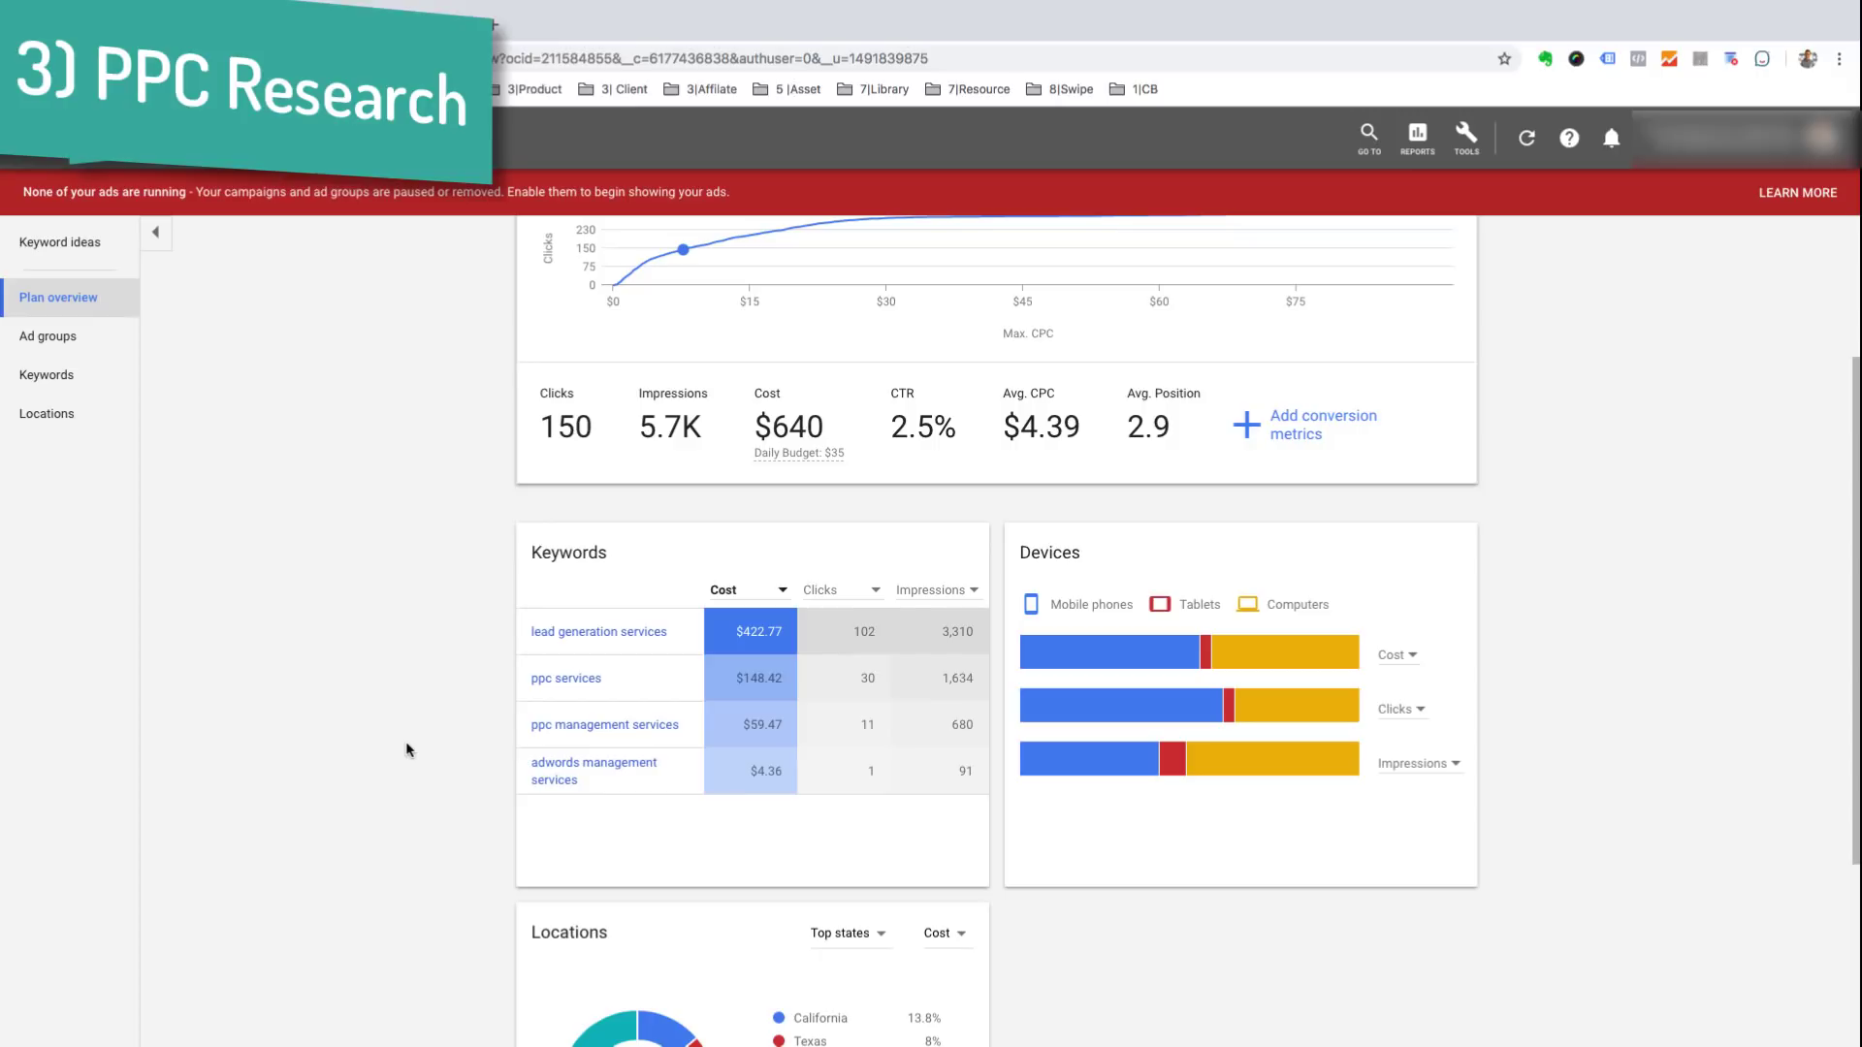
scroll(407, 750, "up", 2)
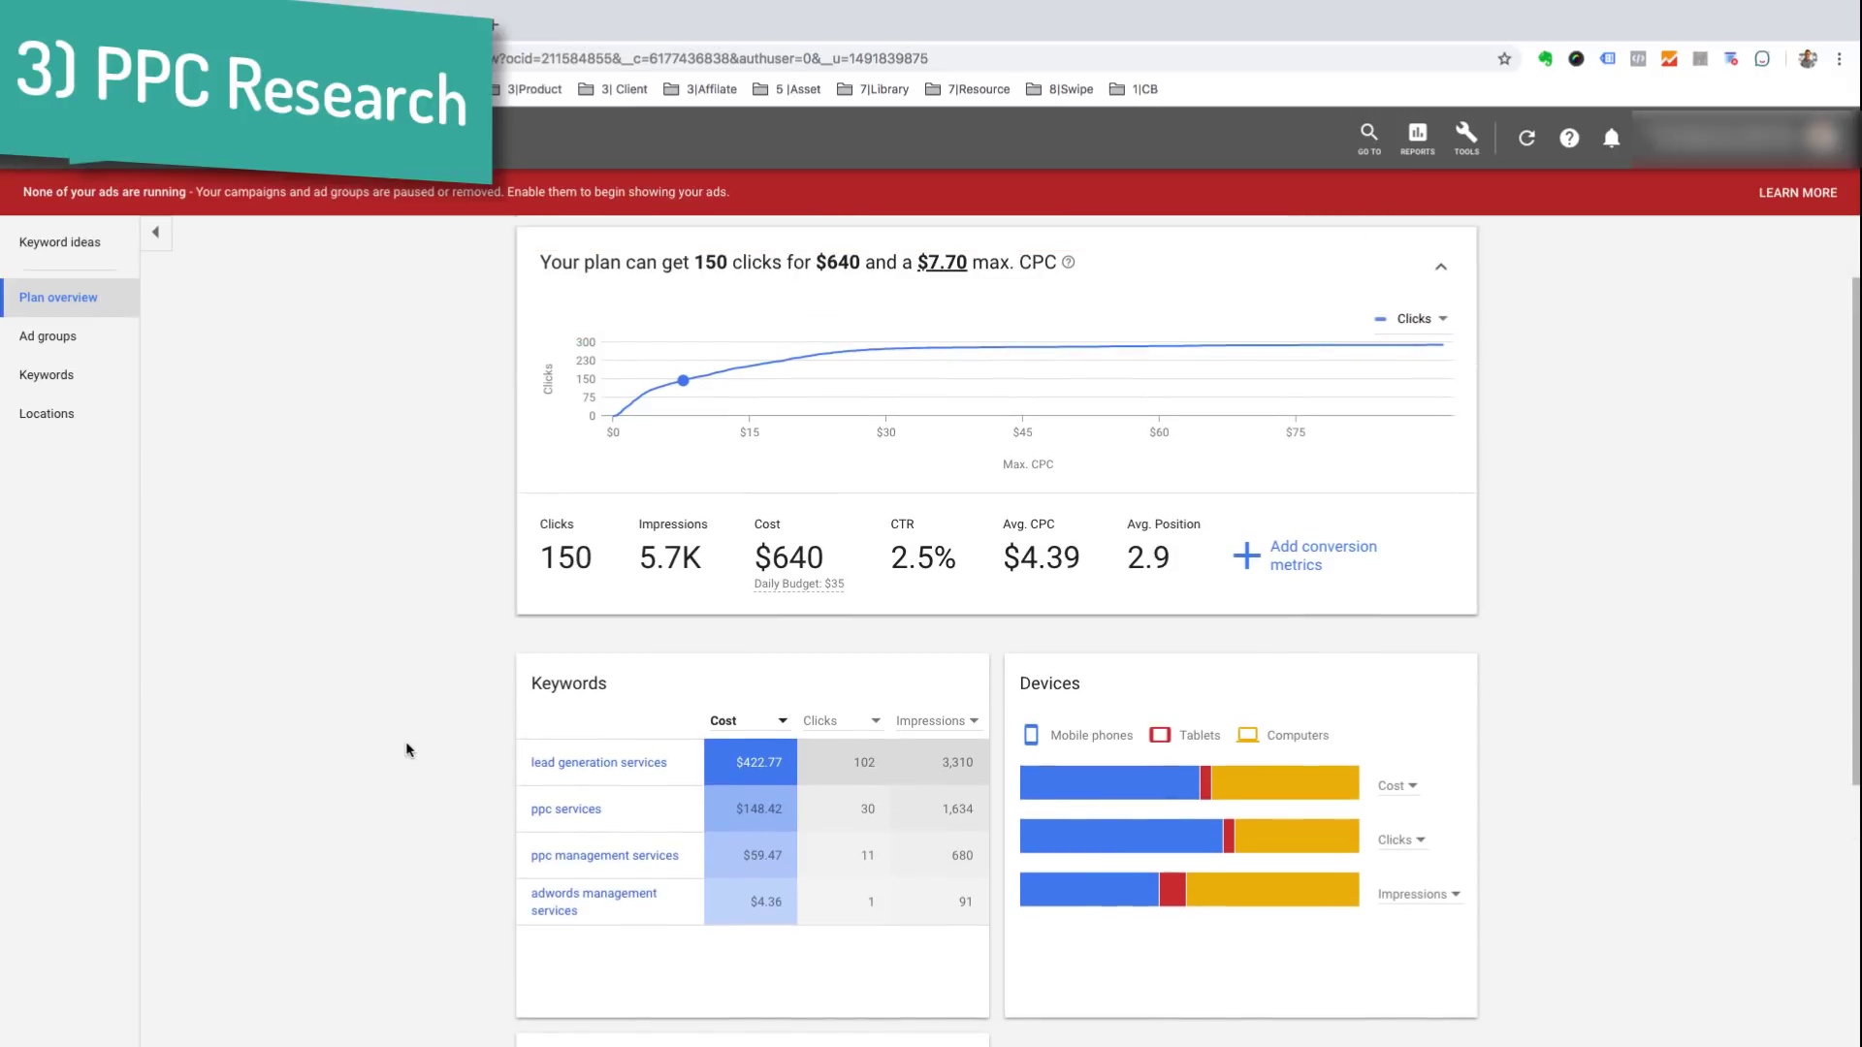
scroll(406, 750, "up", 1)
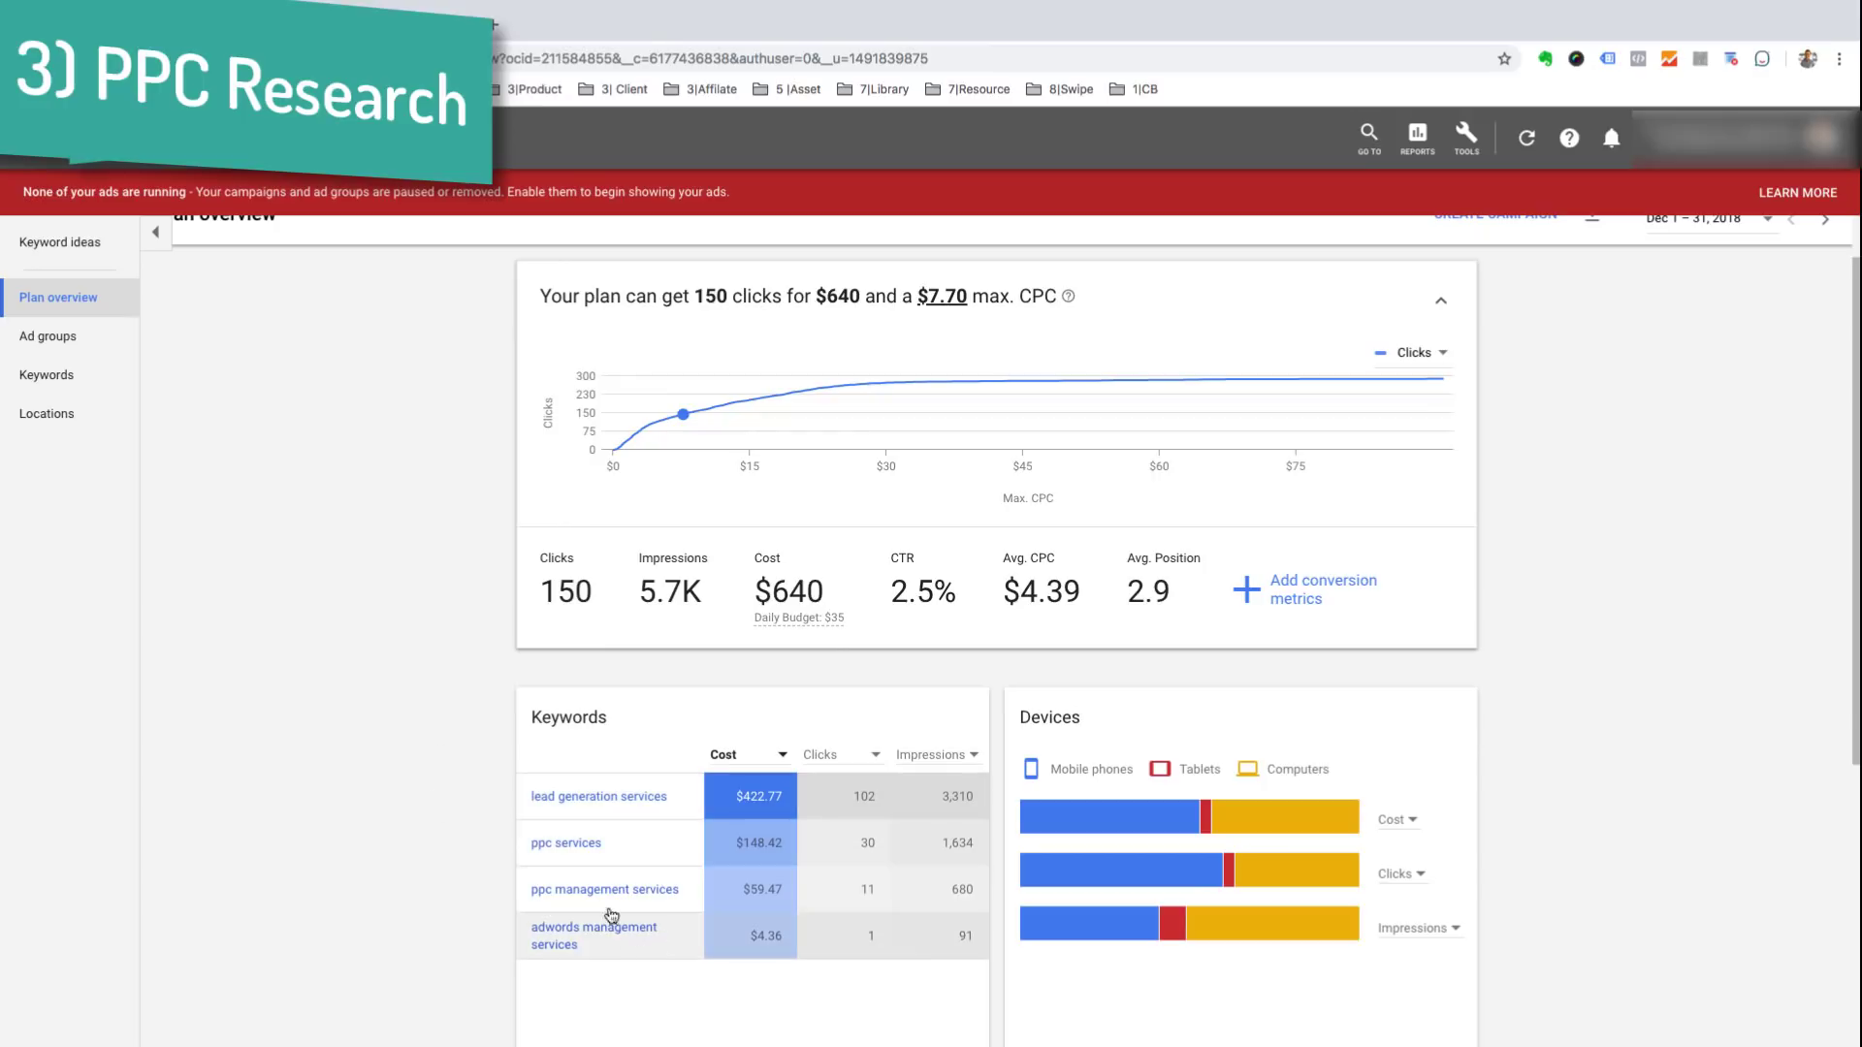
scroll(194, 669, "up", 2)
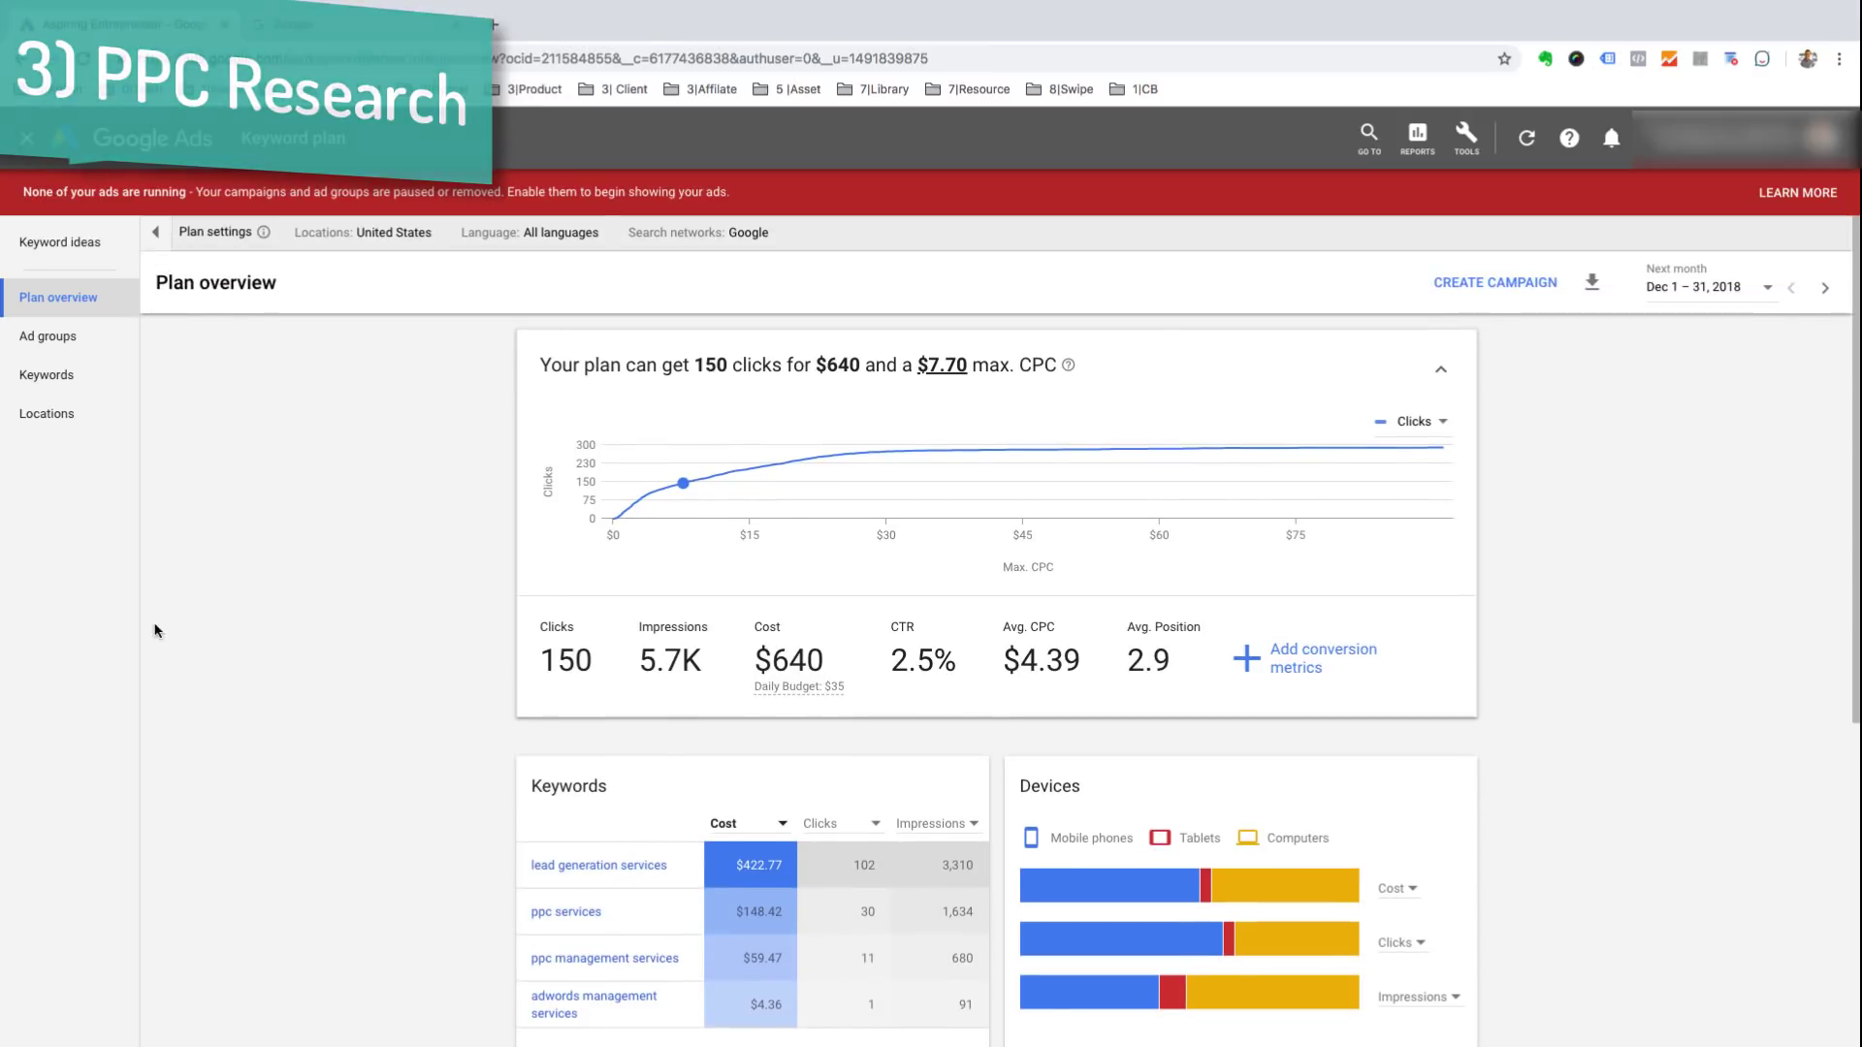
Step: Leave the plan overview, return to the Keyword Planner start page and open a new search for keywords
left_click(79, 238)
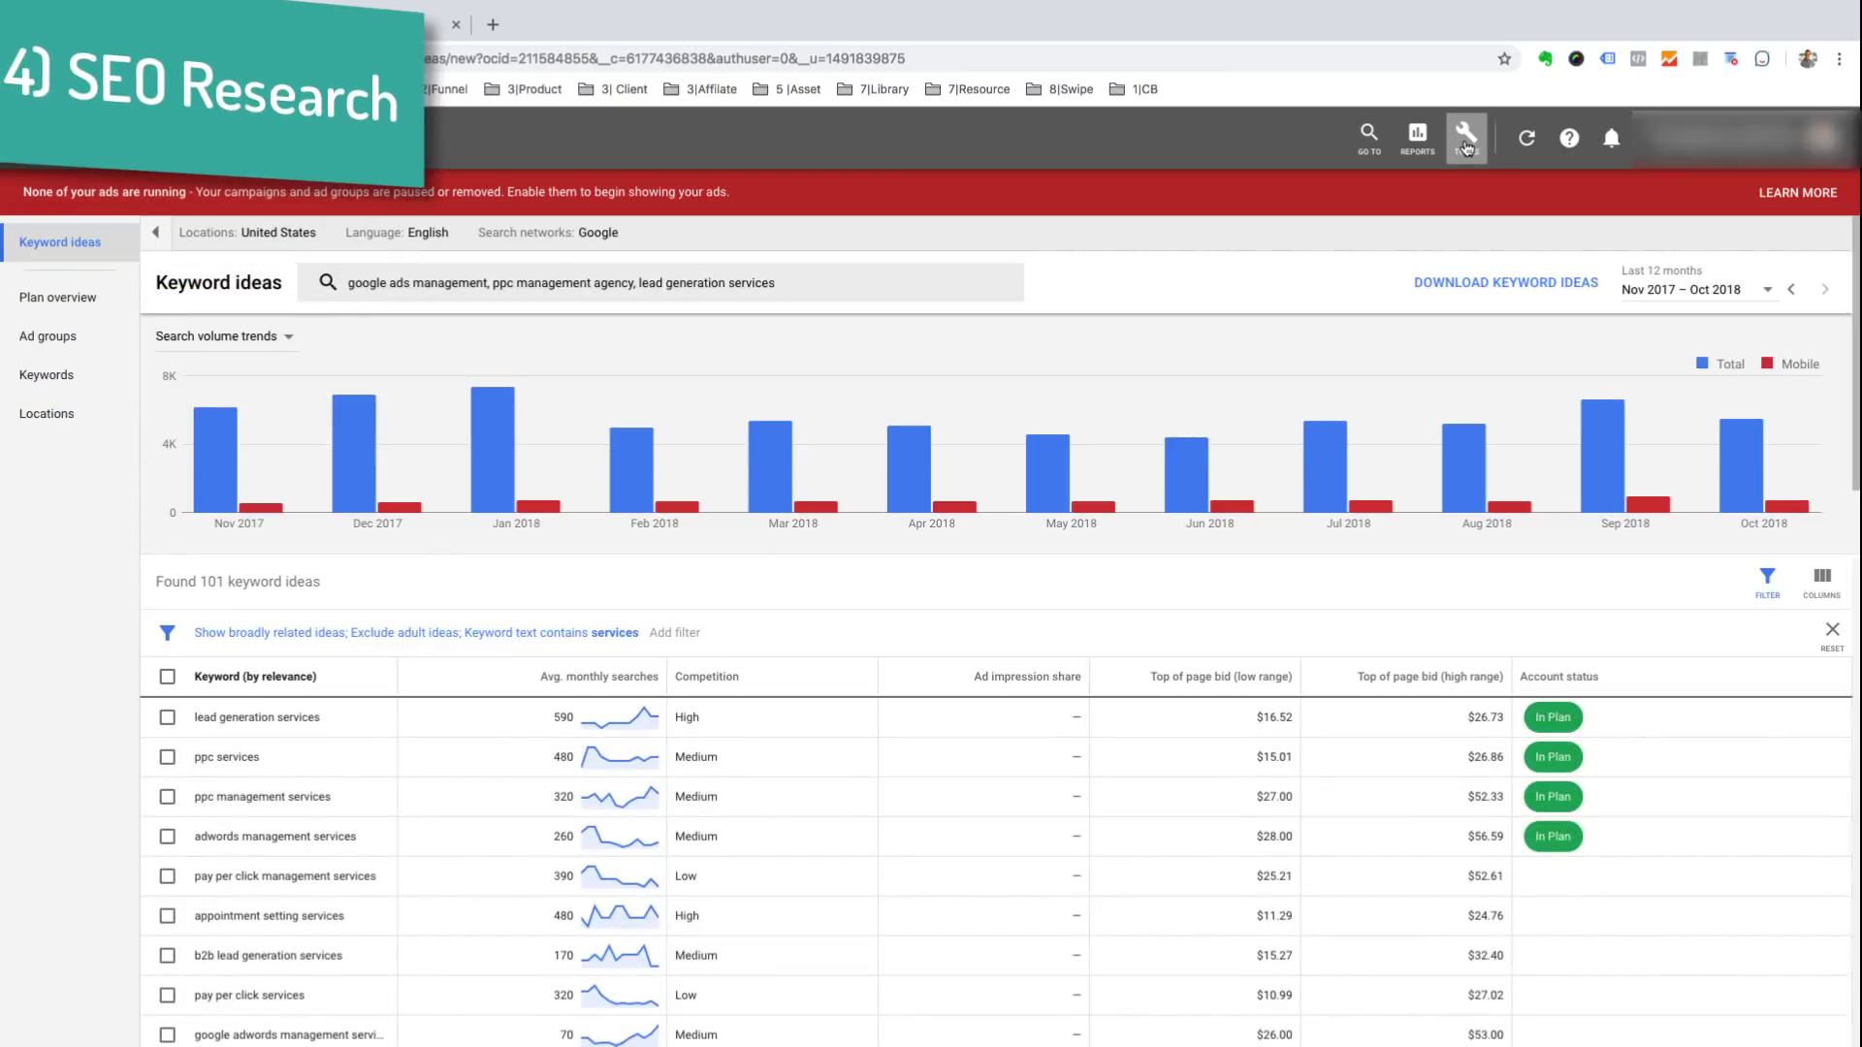
left_click(1466, 143)
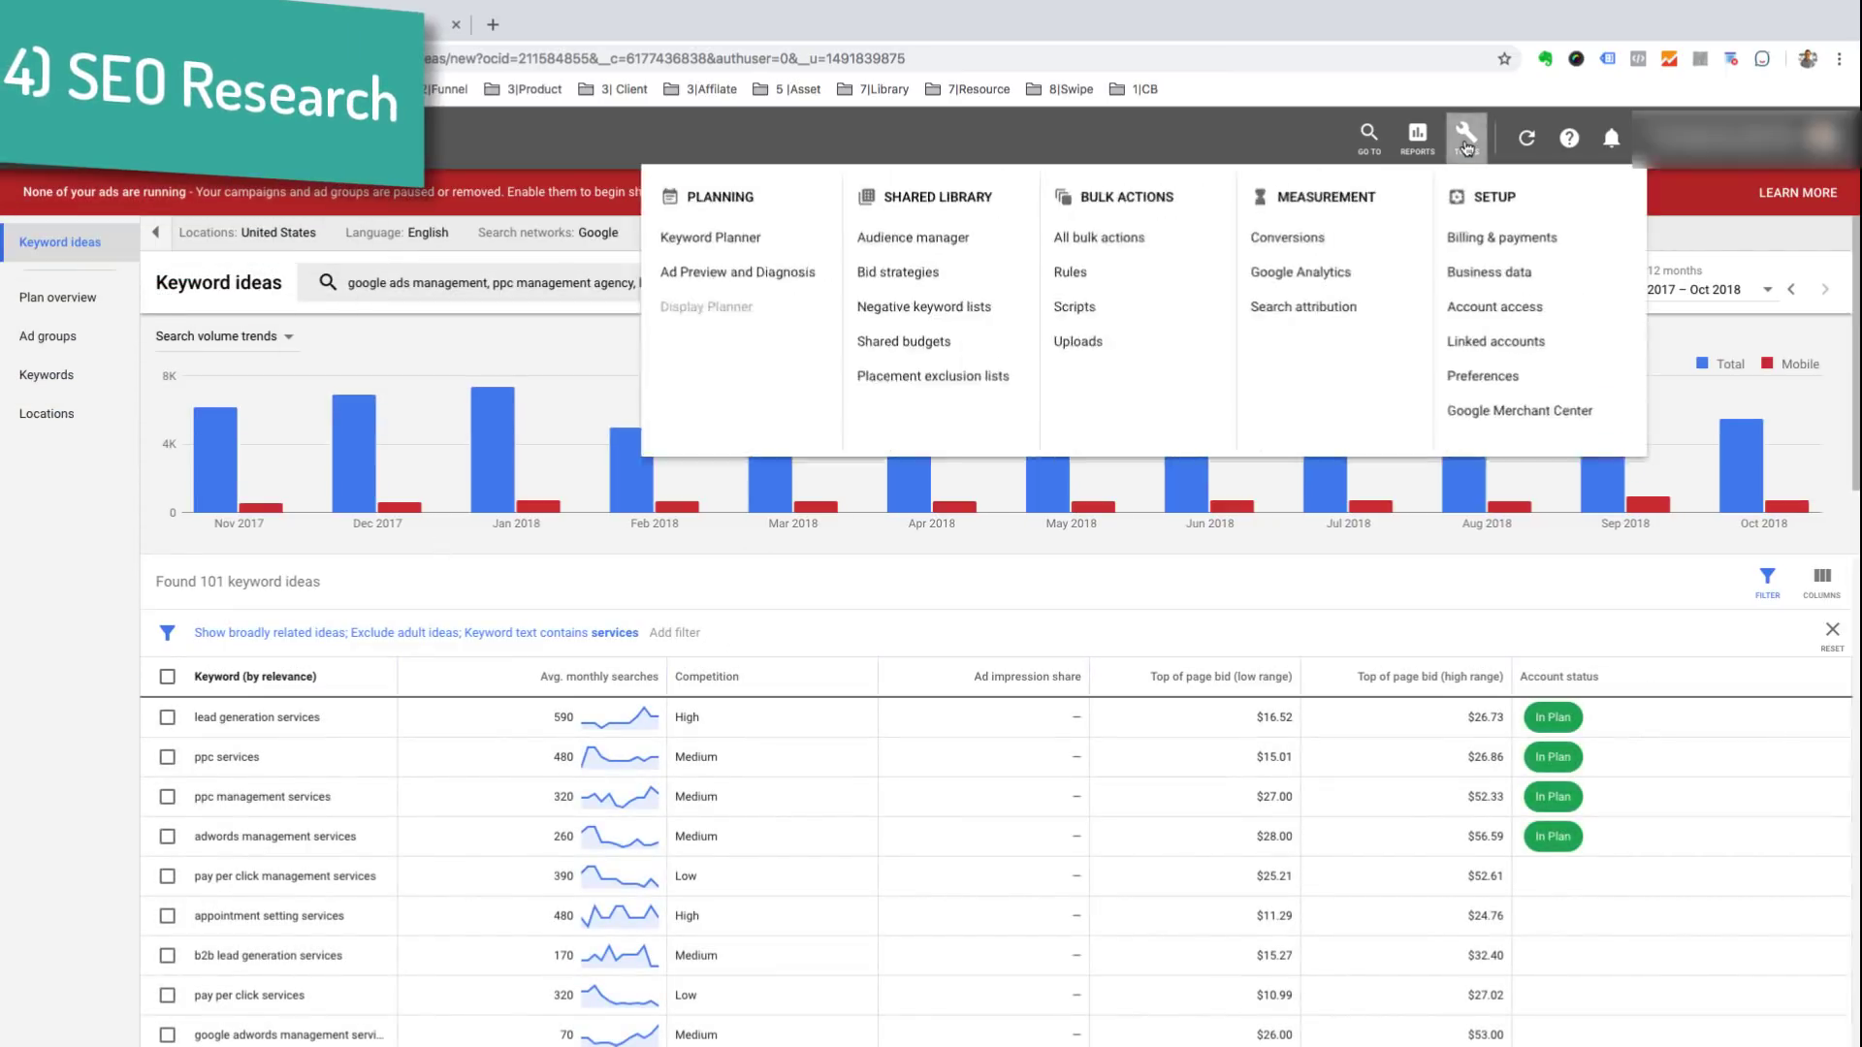
left_click(762, 237)
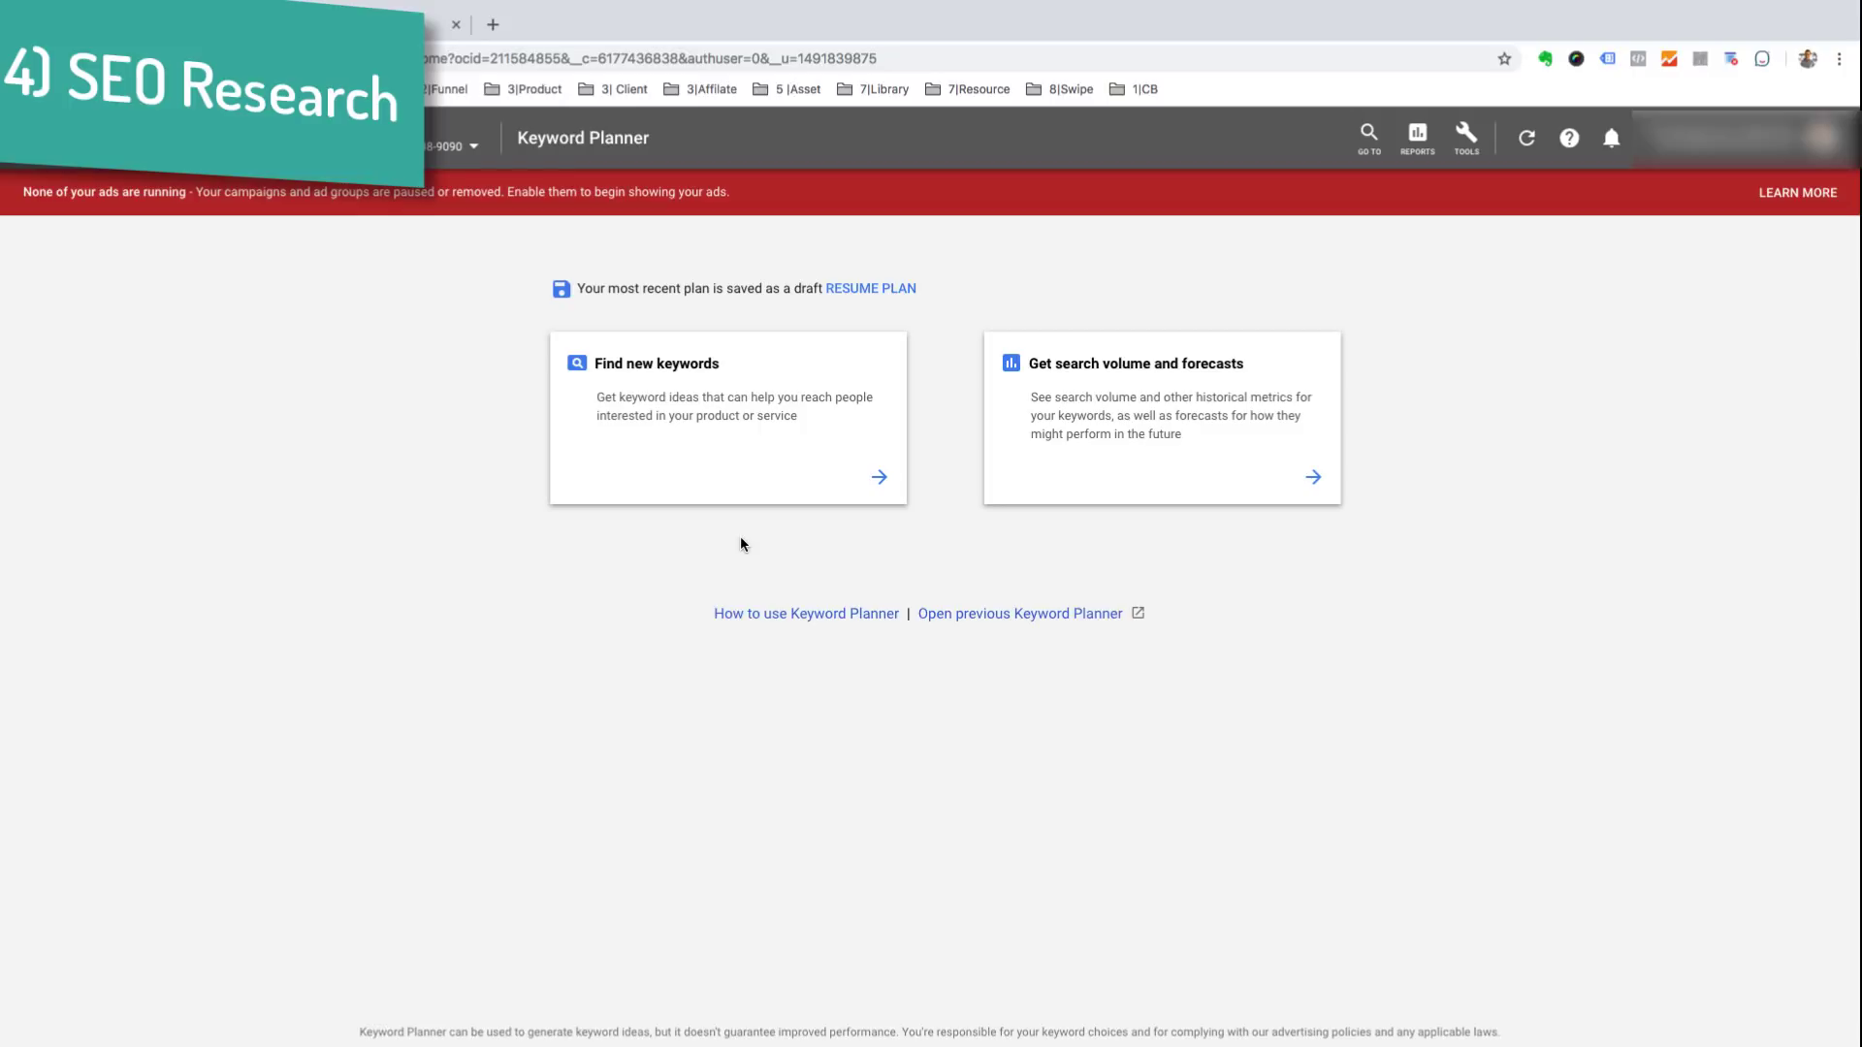
left_click(698, 426)
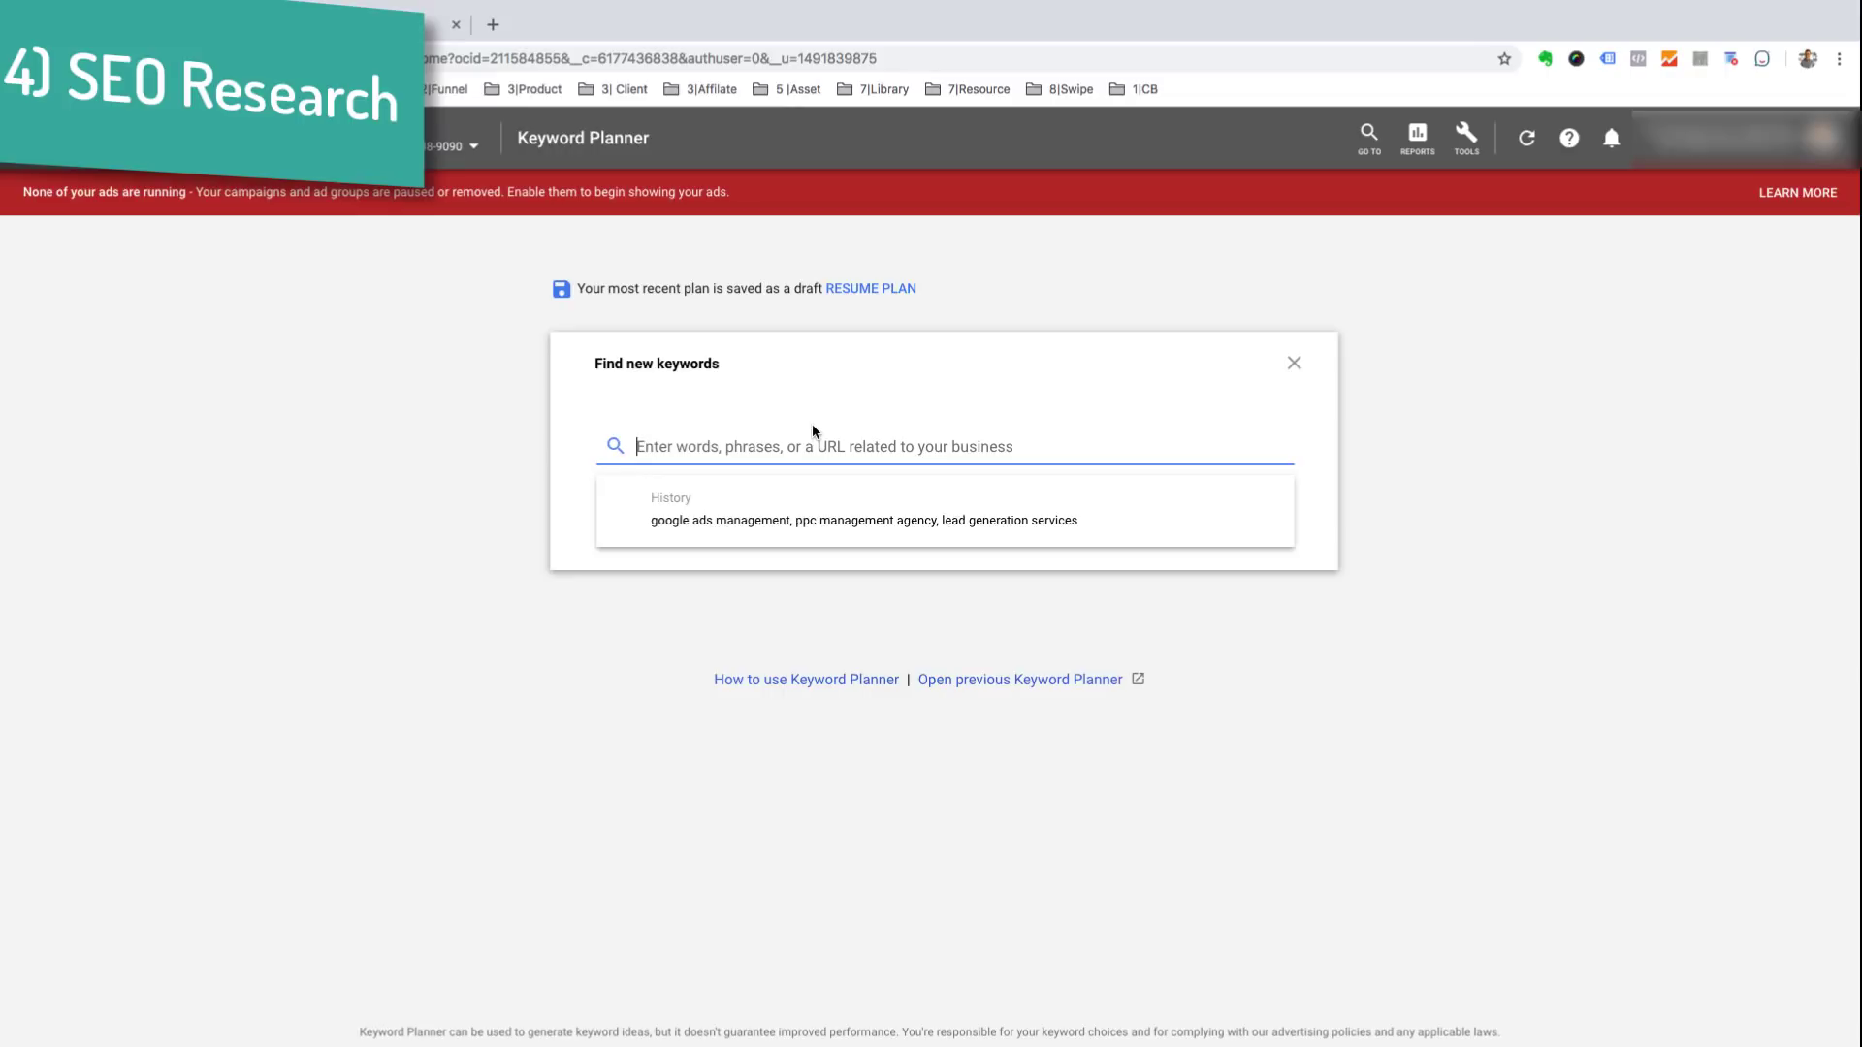
Step: Get keyword ideas for what are google ads, google ads tutorial and google ads for business
type("what are google ads")
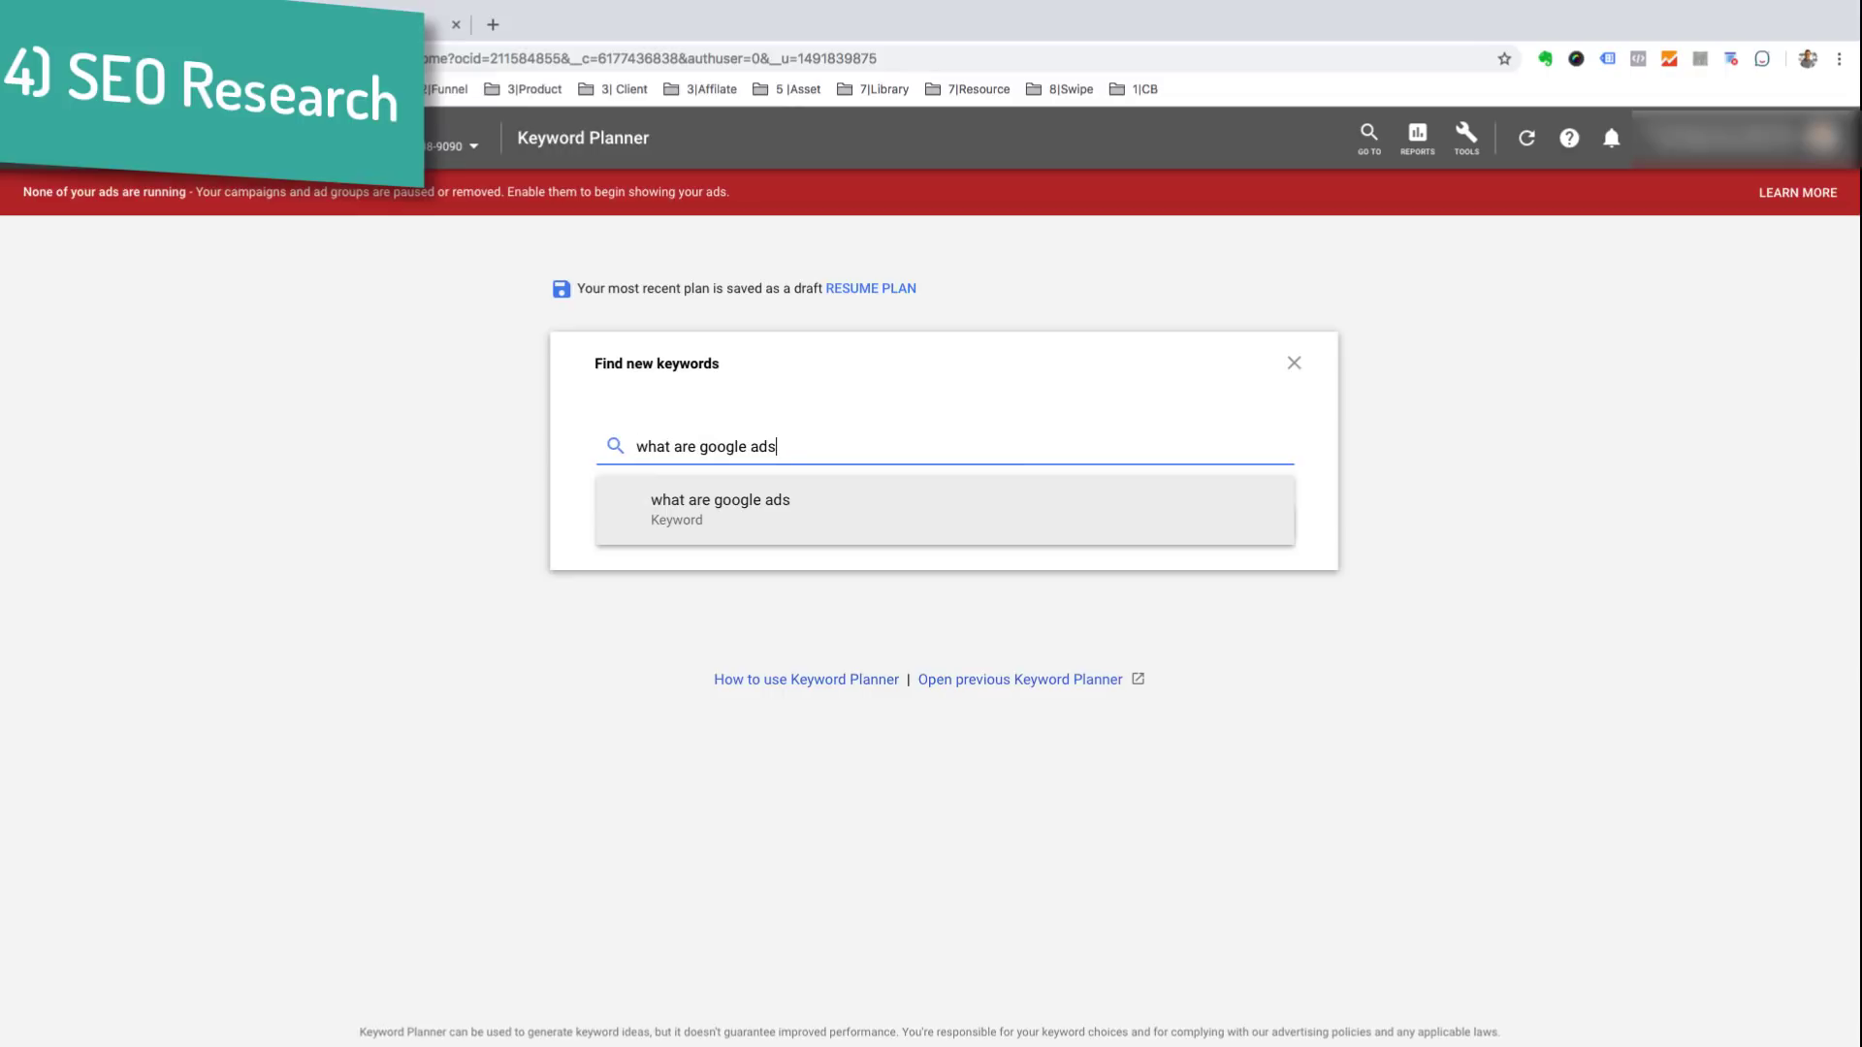
key("Return")
type("google ads tutorial")
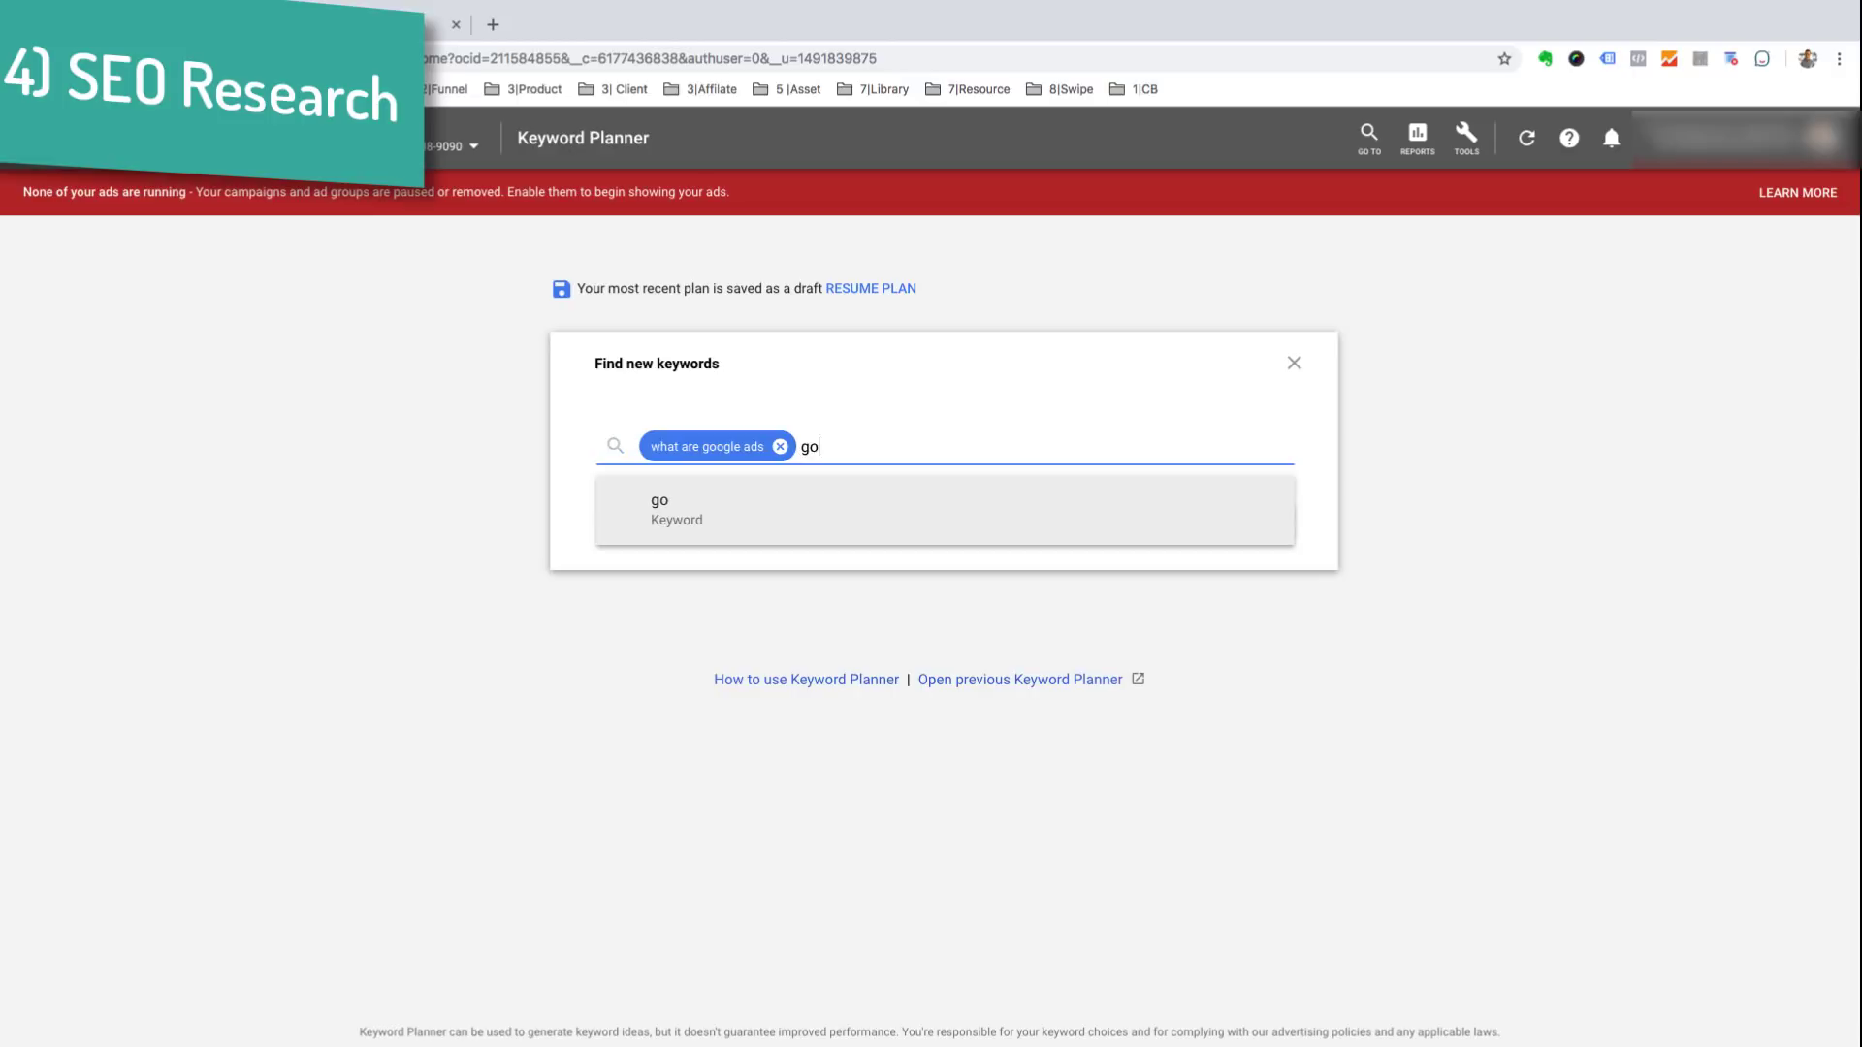
key("Return")
type("google ads for business")
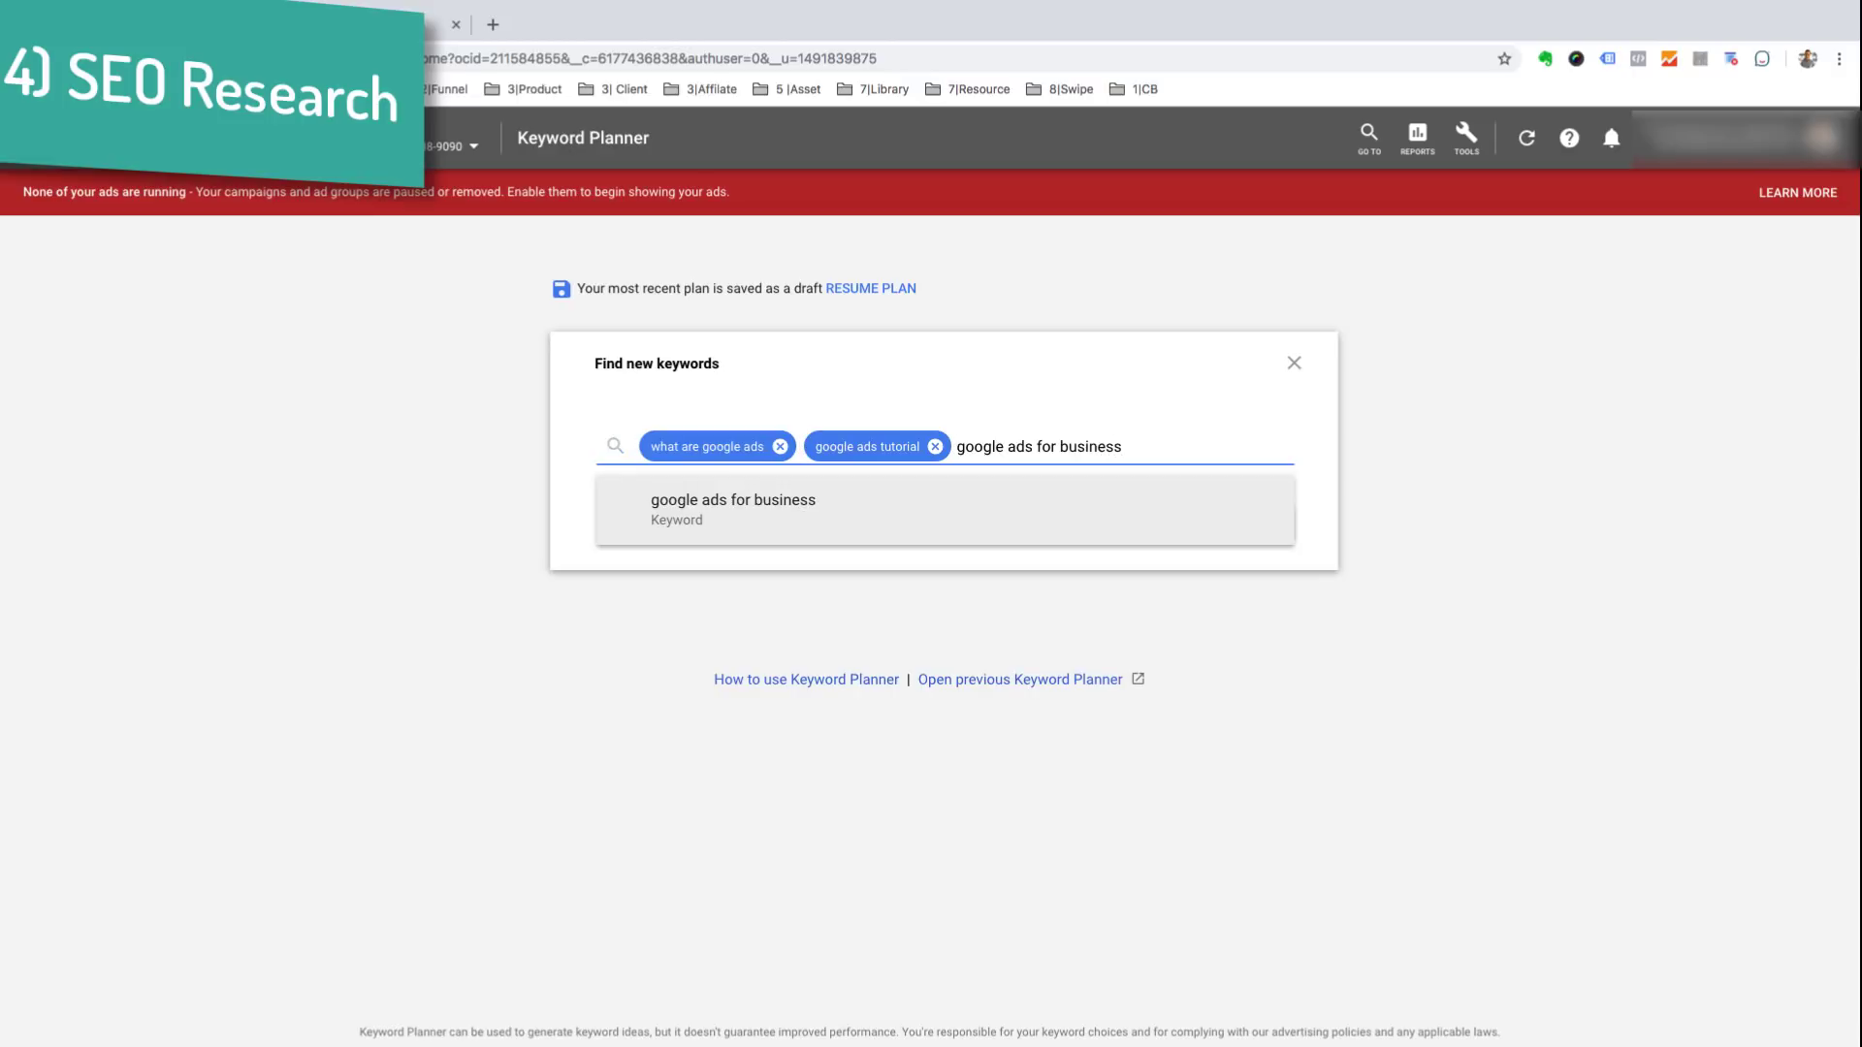
key("Return")
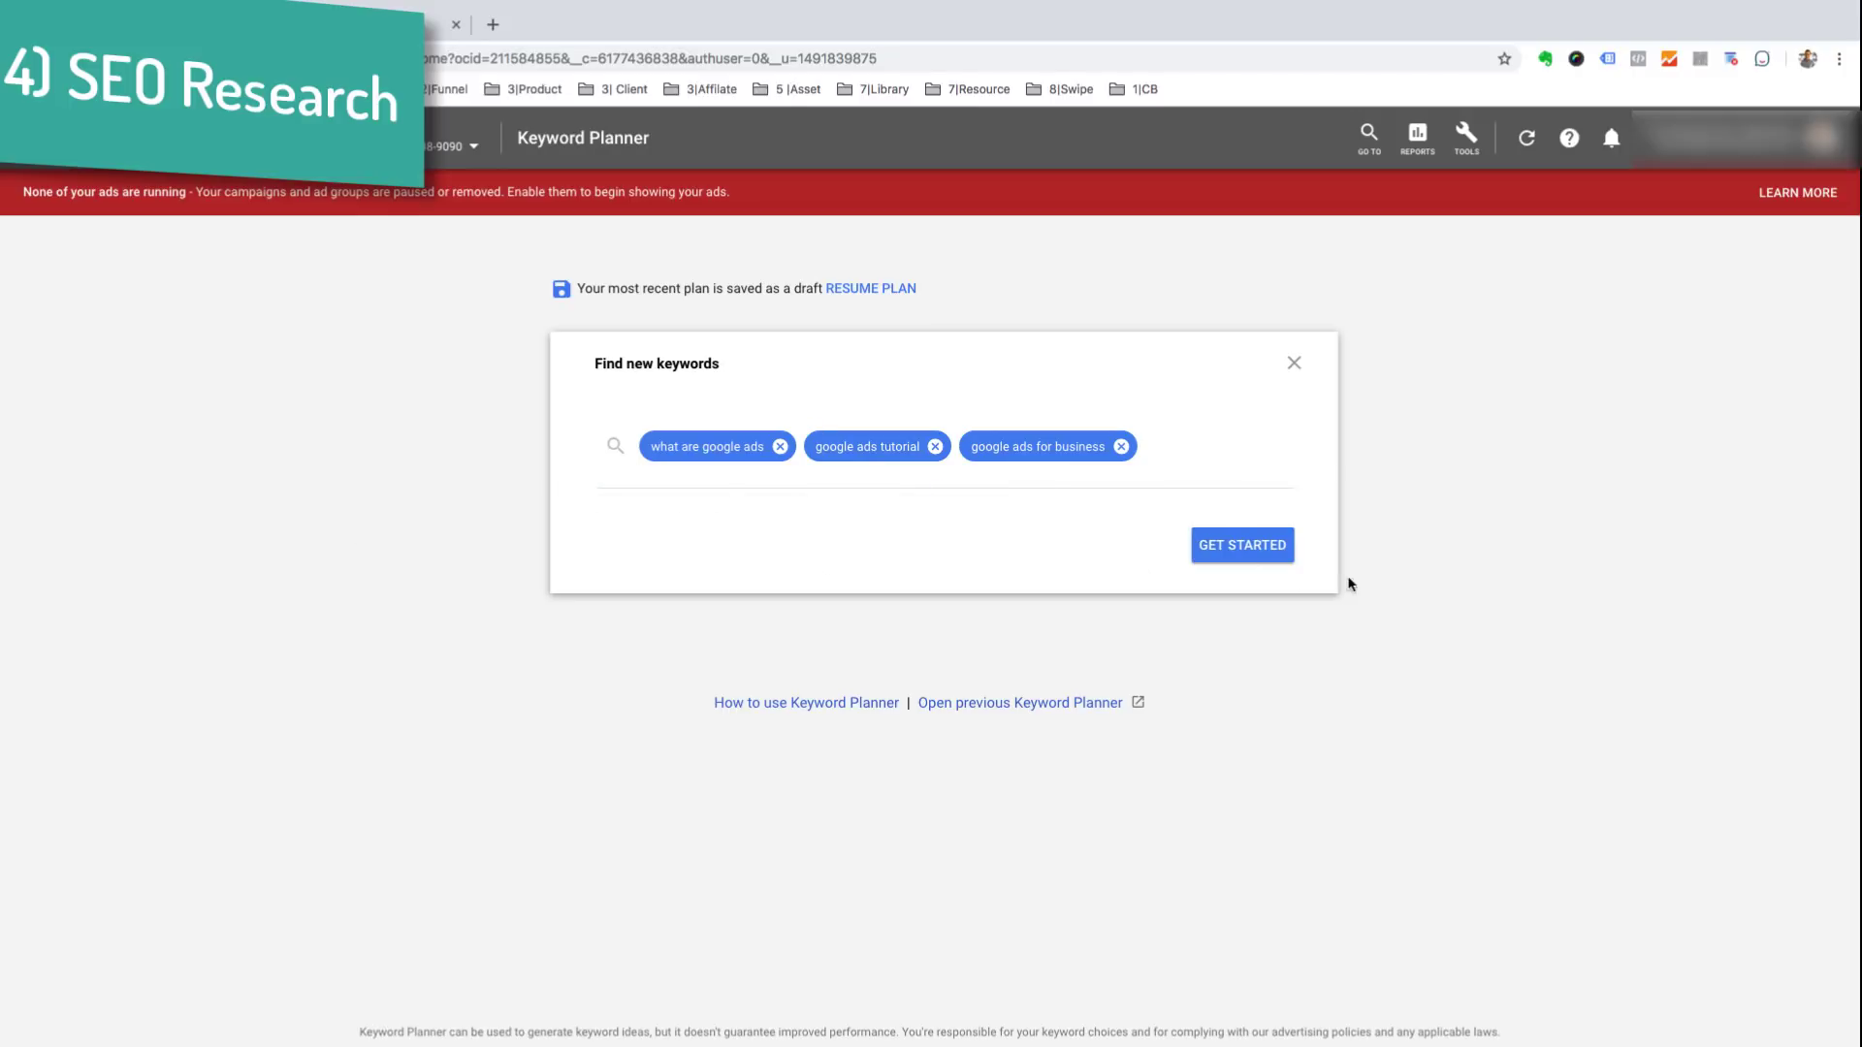
left_click(1251, 548)
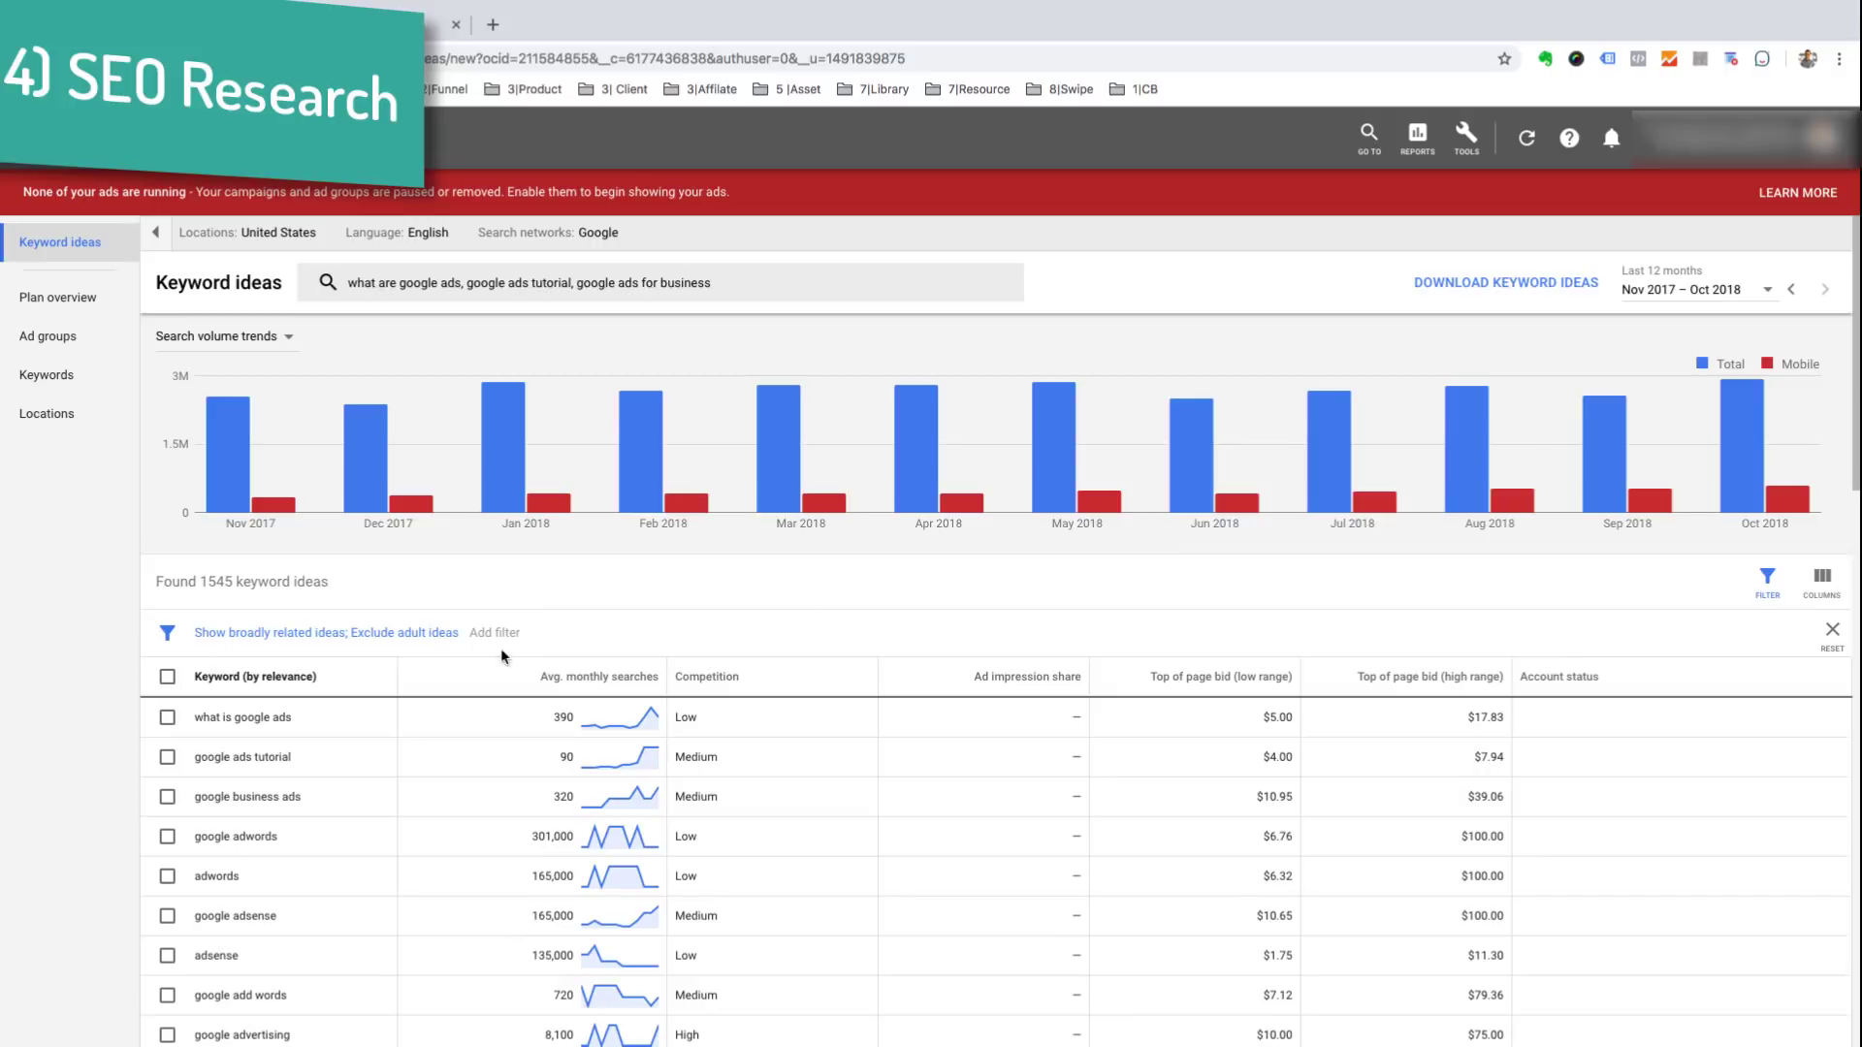
Step: Examine the first page of unfiltered keyword ideas for informational phrases and their average monthly searches
scroll(494, 749, "down", 4)
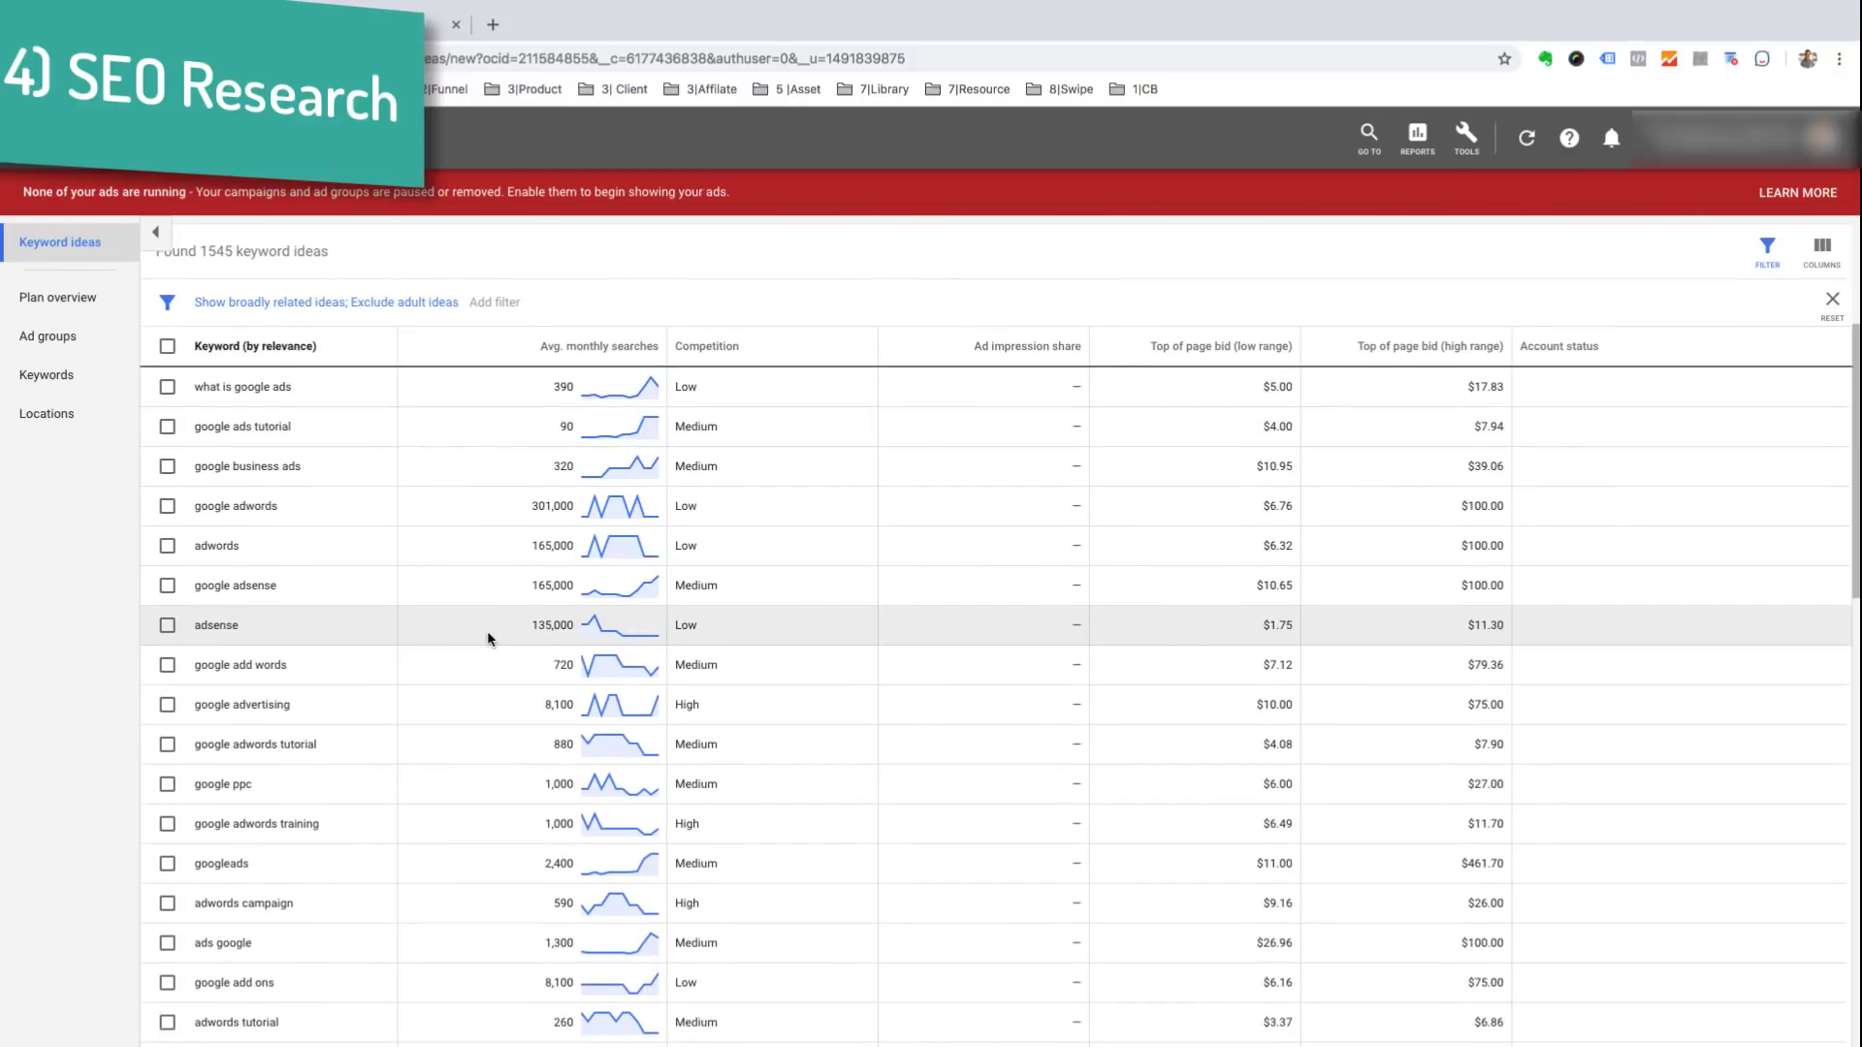
scroll(487, 630, "down", 2)
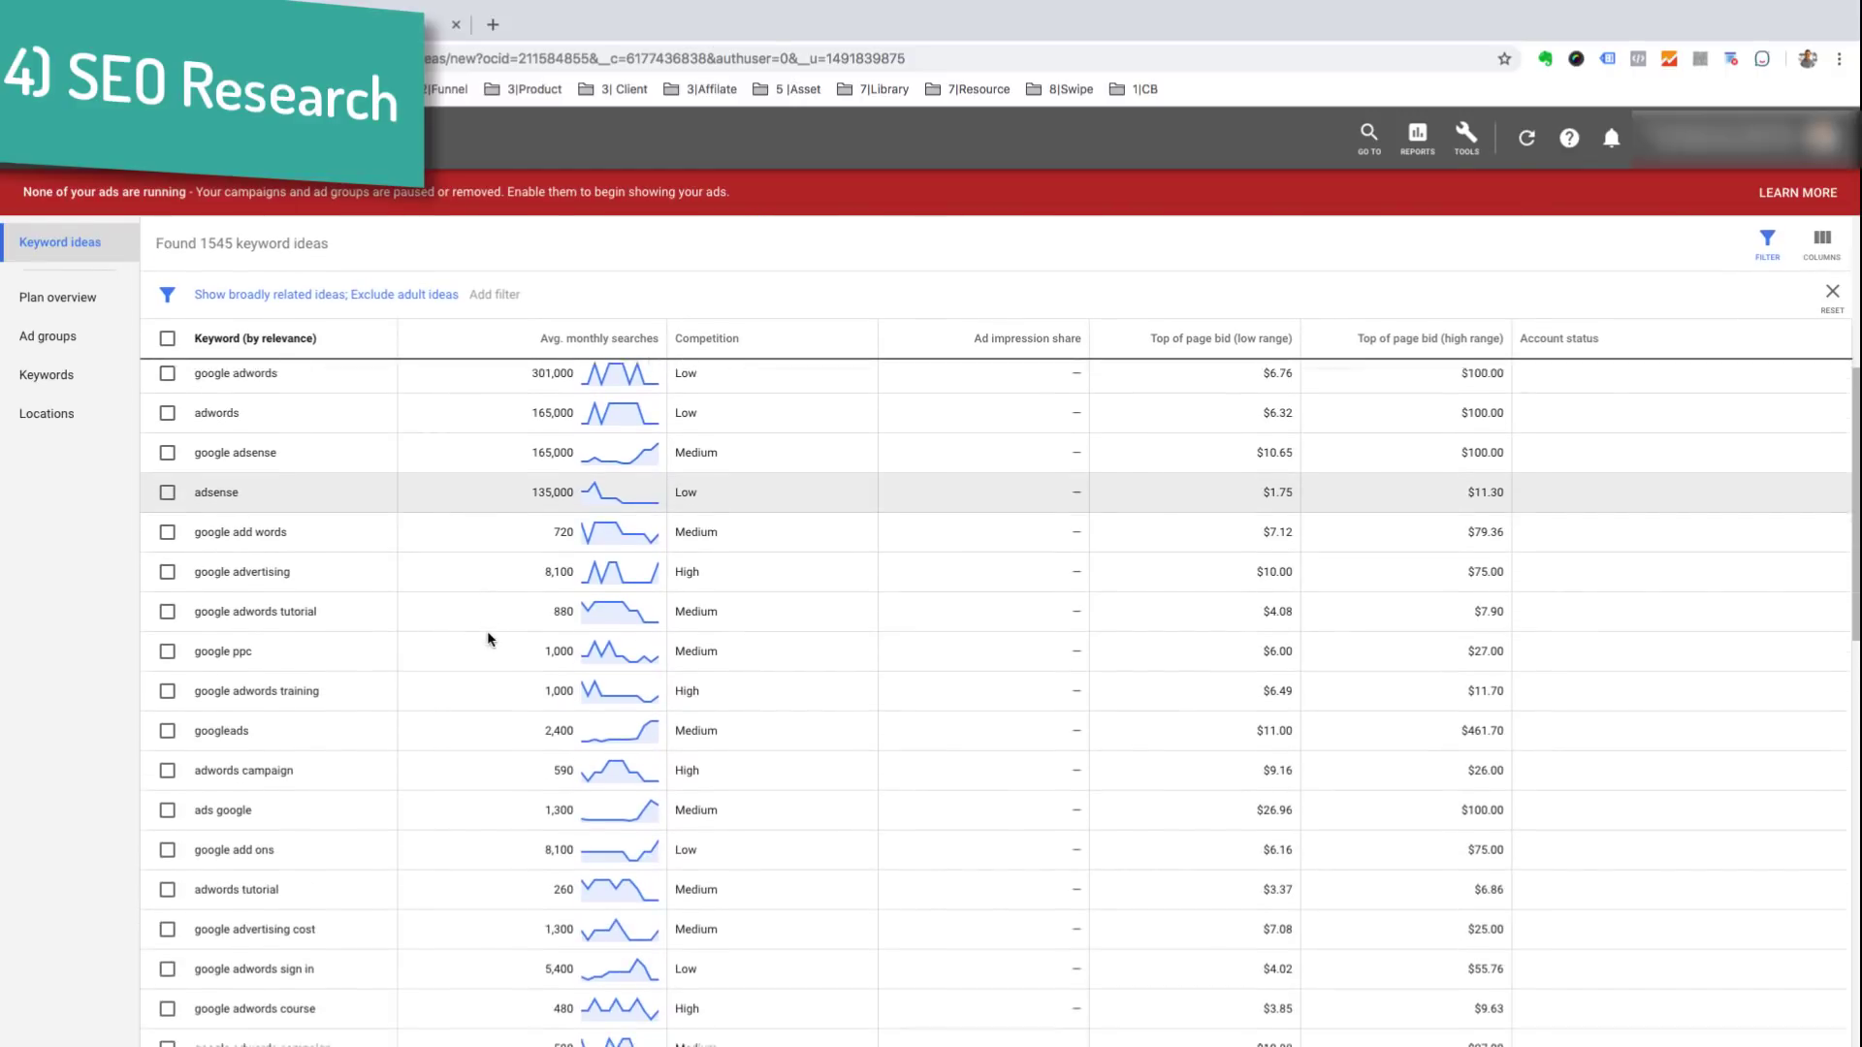
scroll(455, 679, "down", 3)
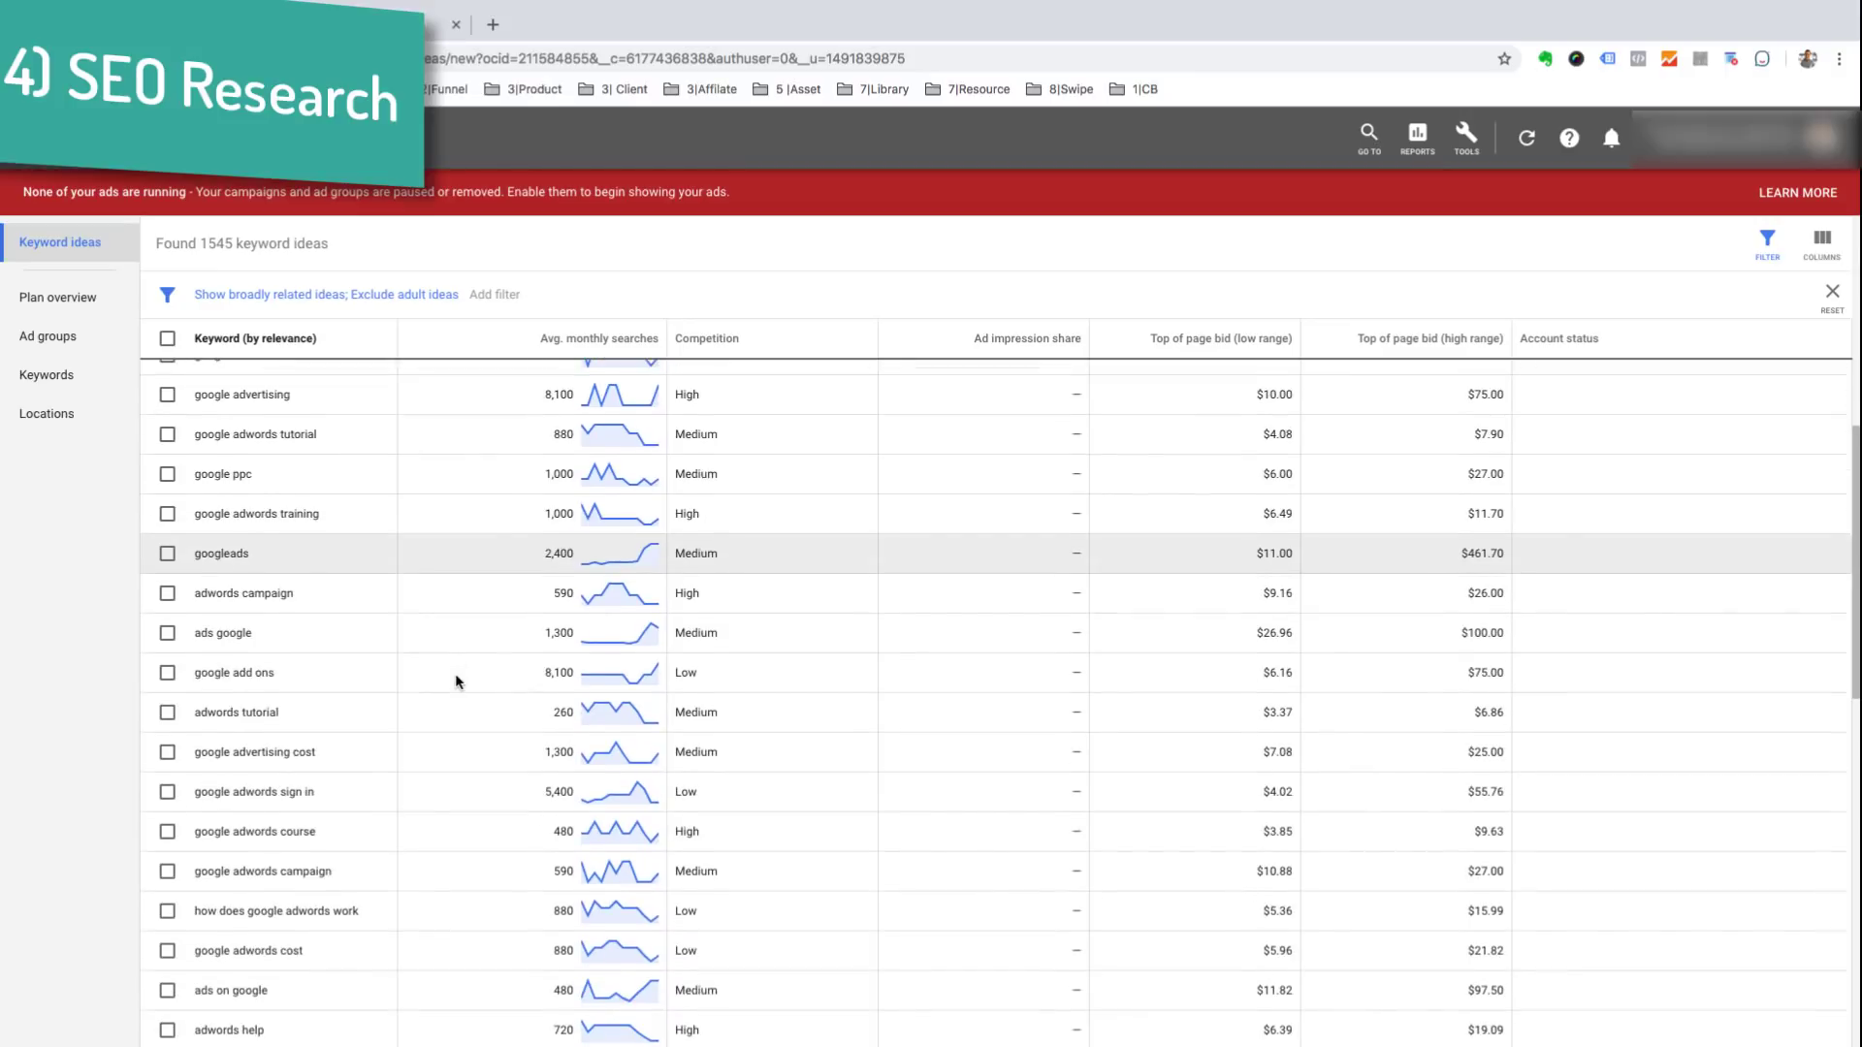
scroll(456, 679, "down", 5)
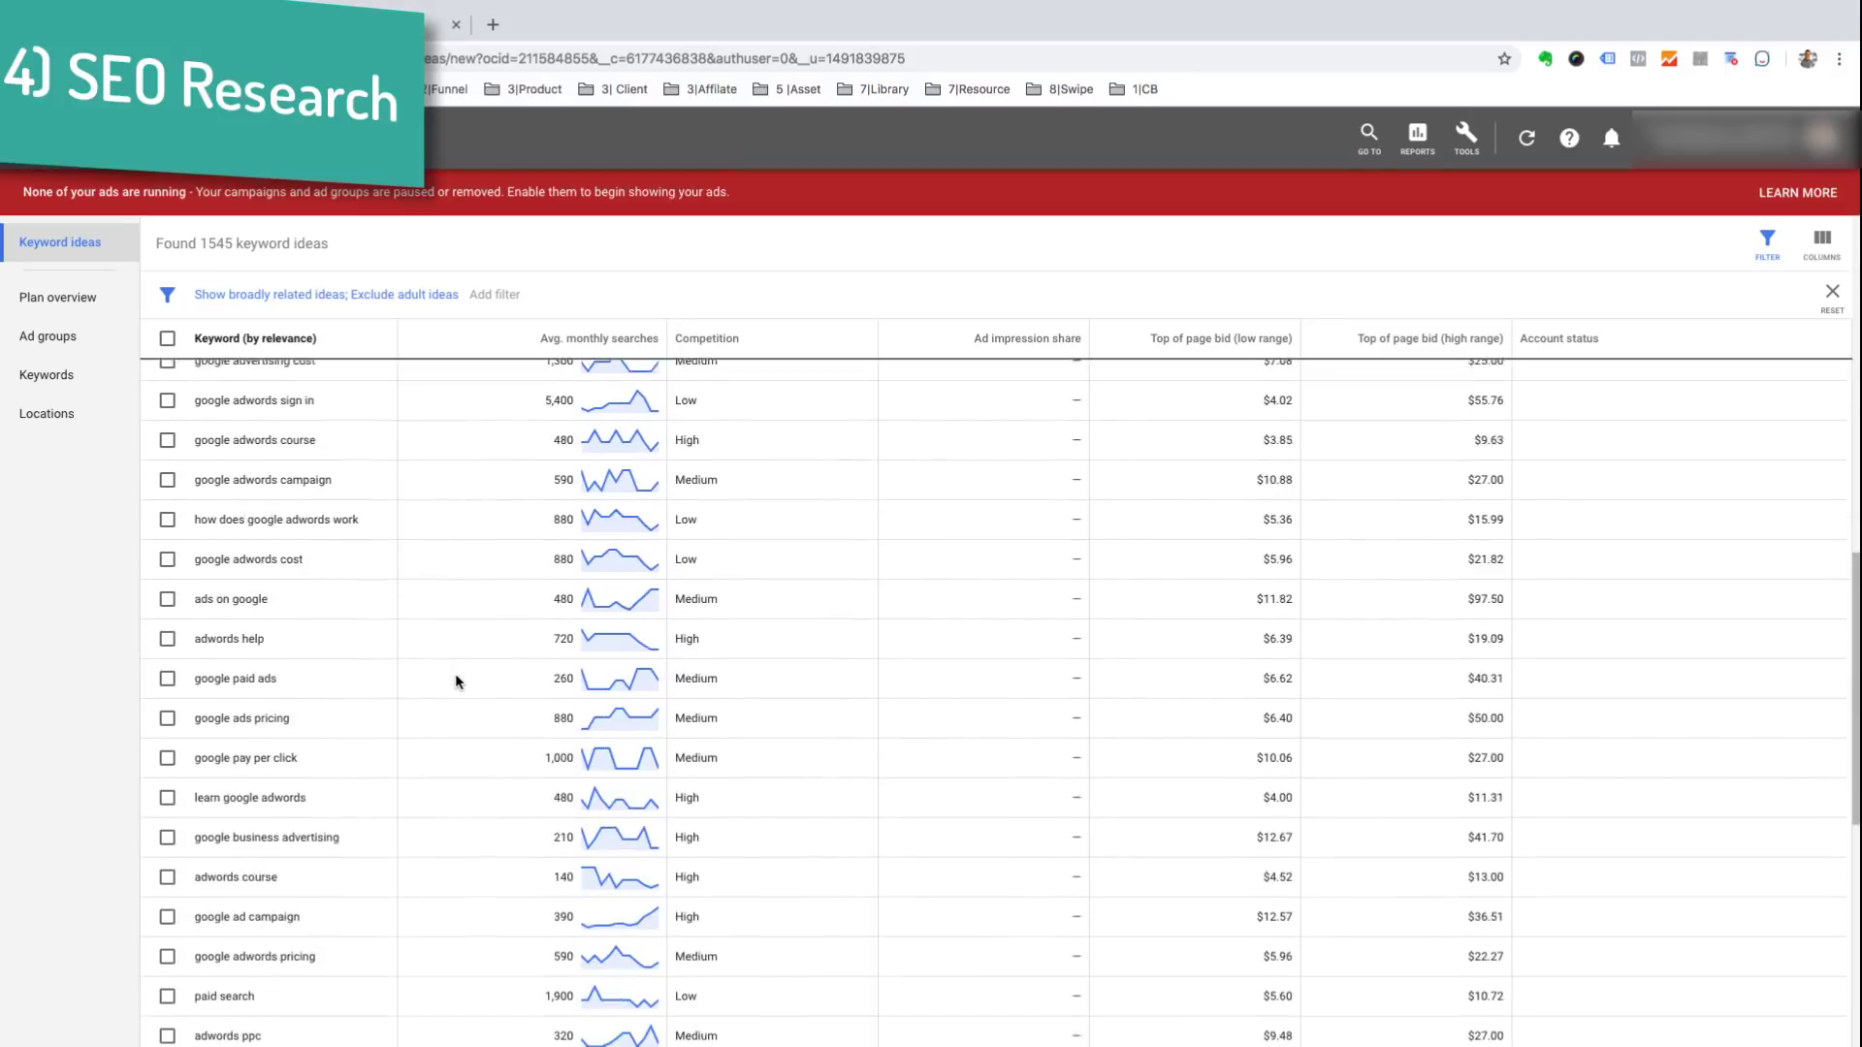
scroll(455, 679, "down", 8)
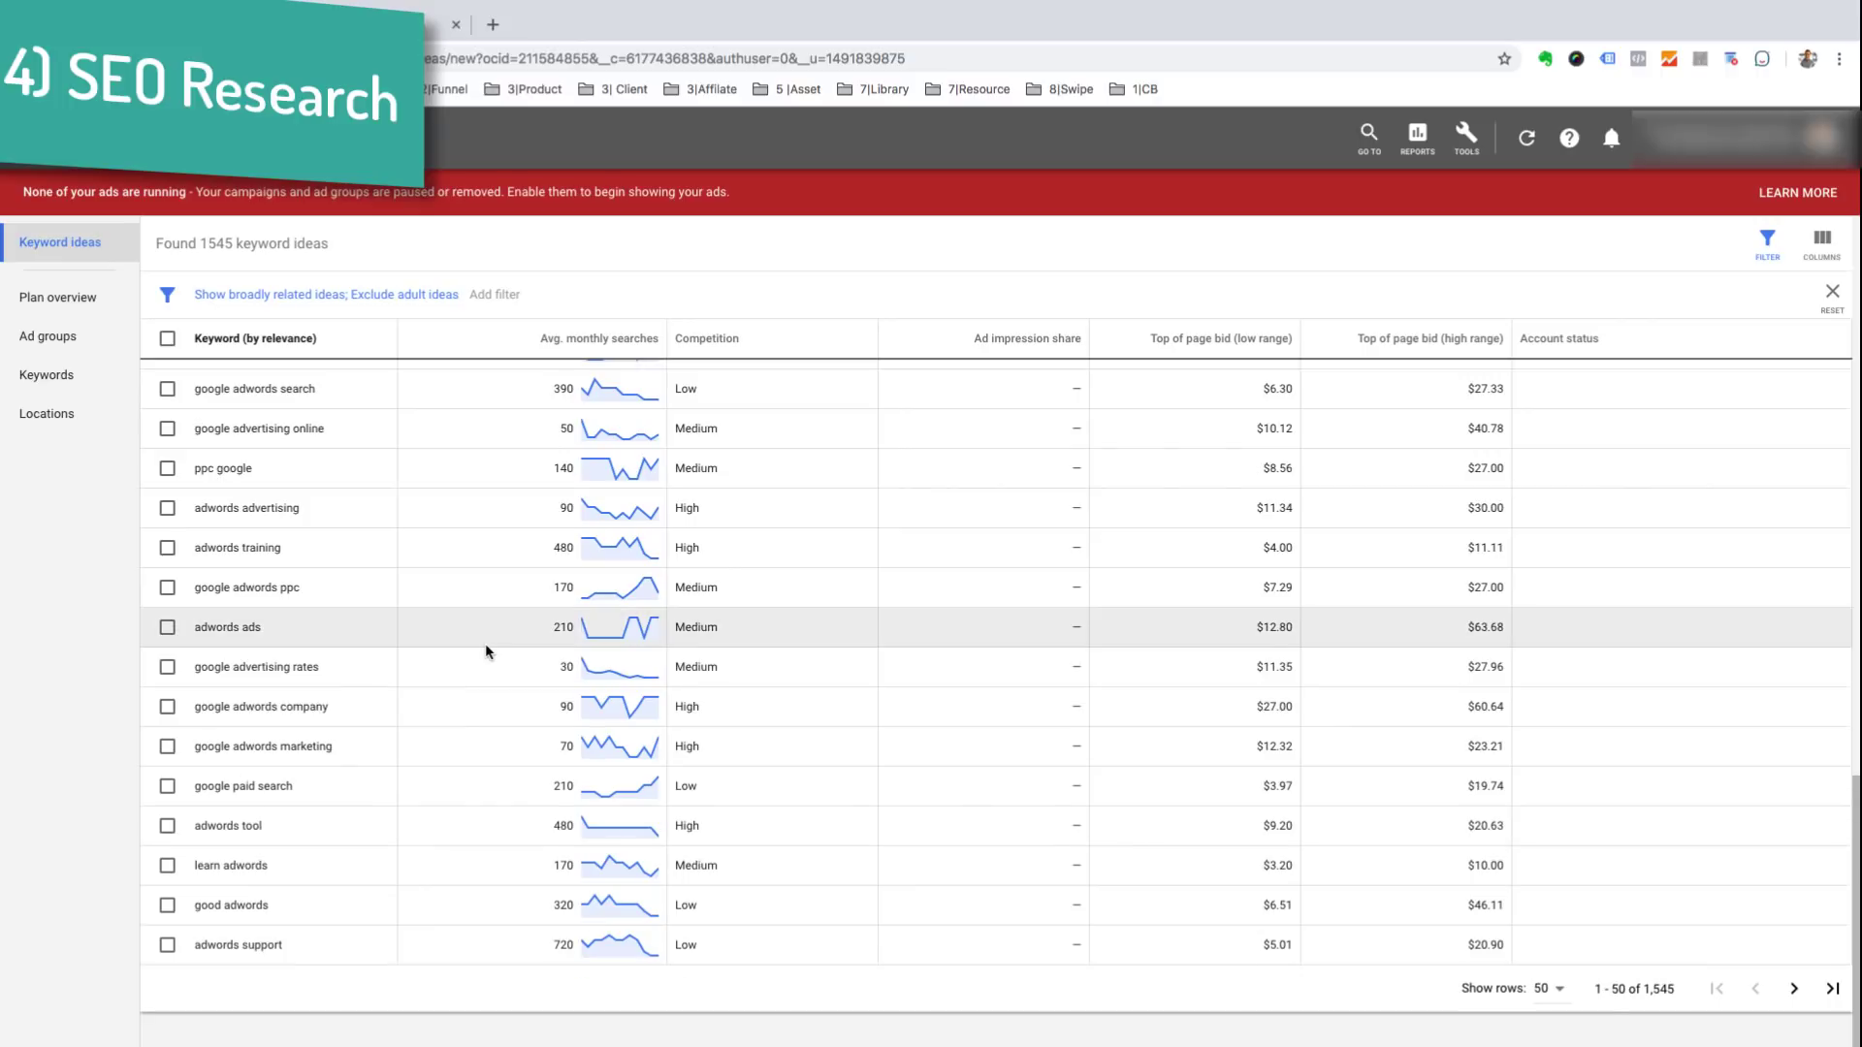
scroll(484, 643, "up", 9)
scroll(484, 643, "up", 5)
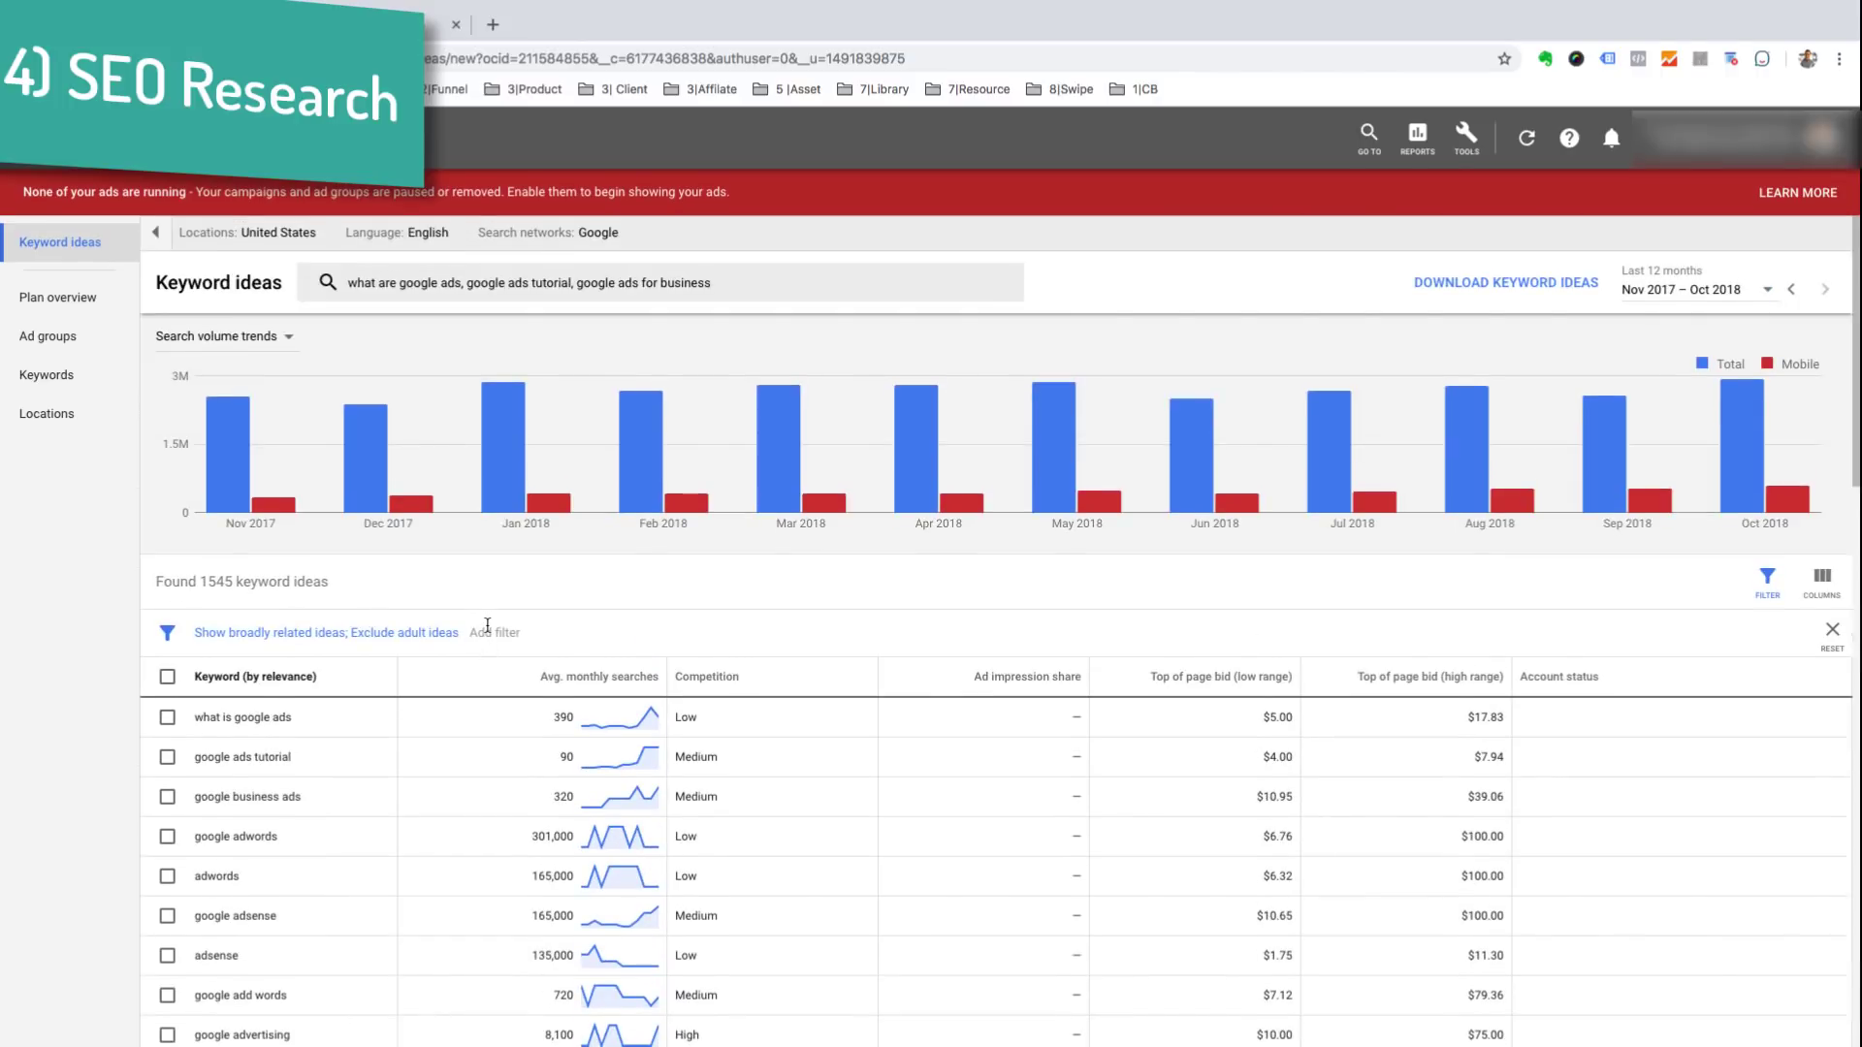
Step: Filter the keyword ideas to those whose keyword text contains how to or what is
left_click(489, 626)
left_click(682, 762)
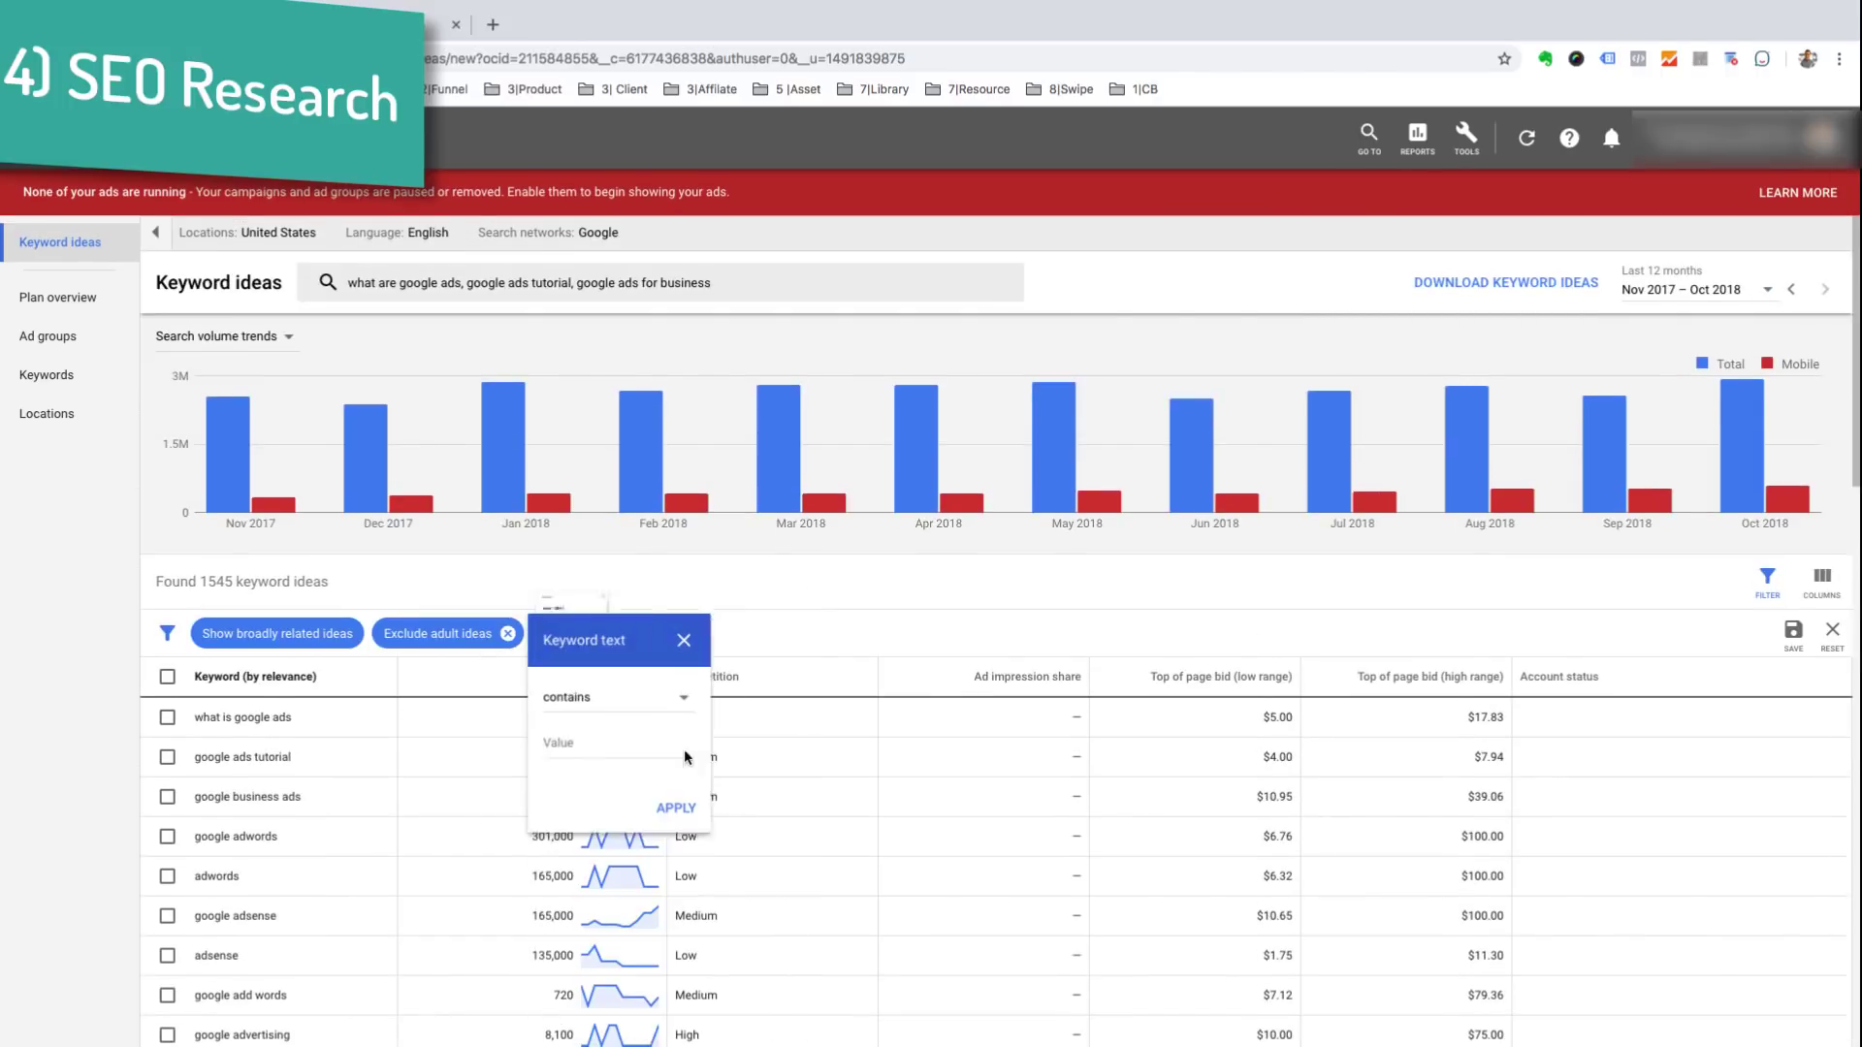
type("how ")
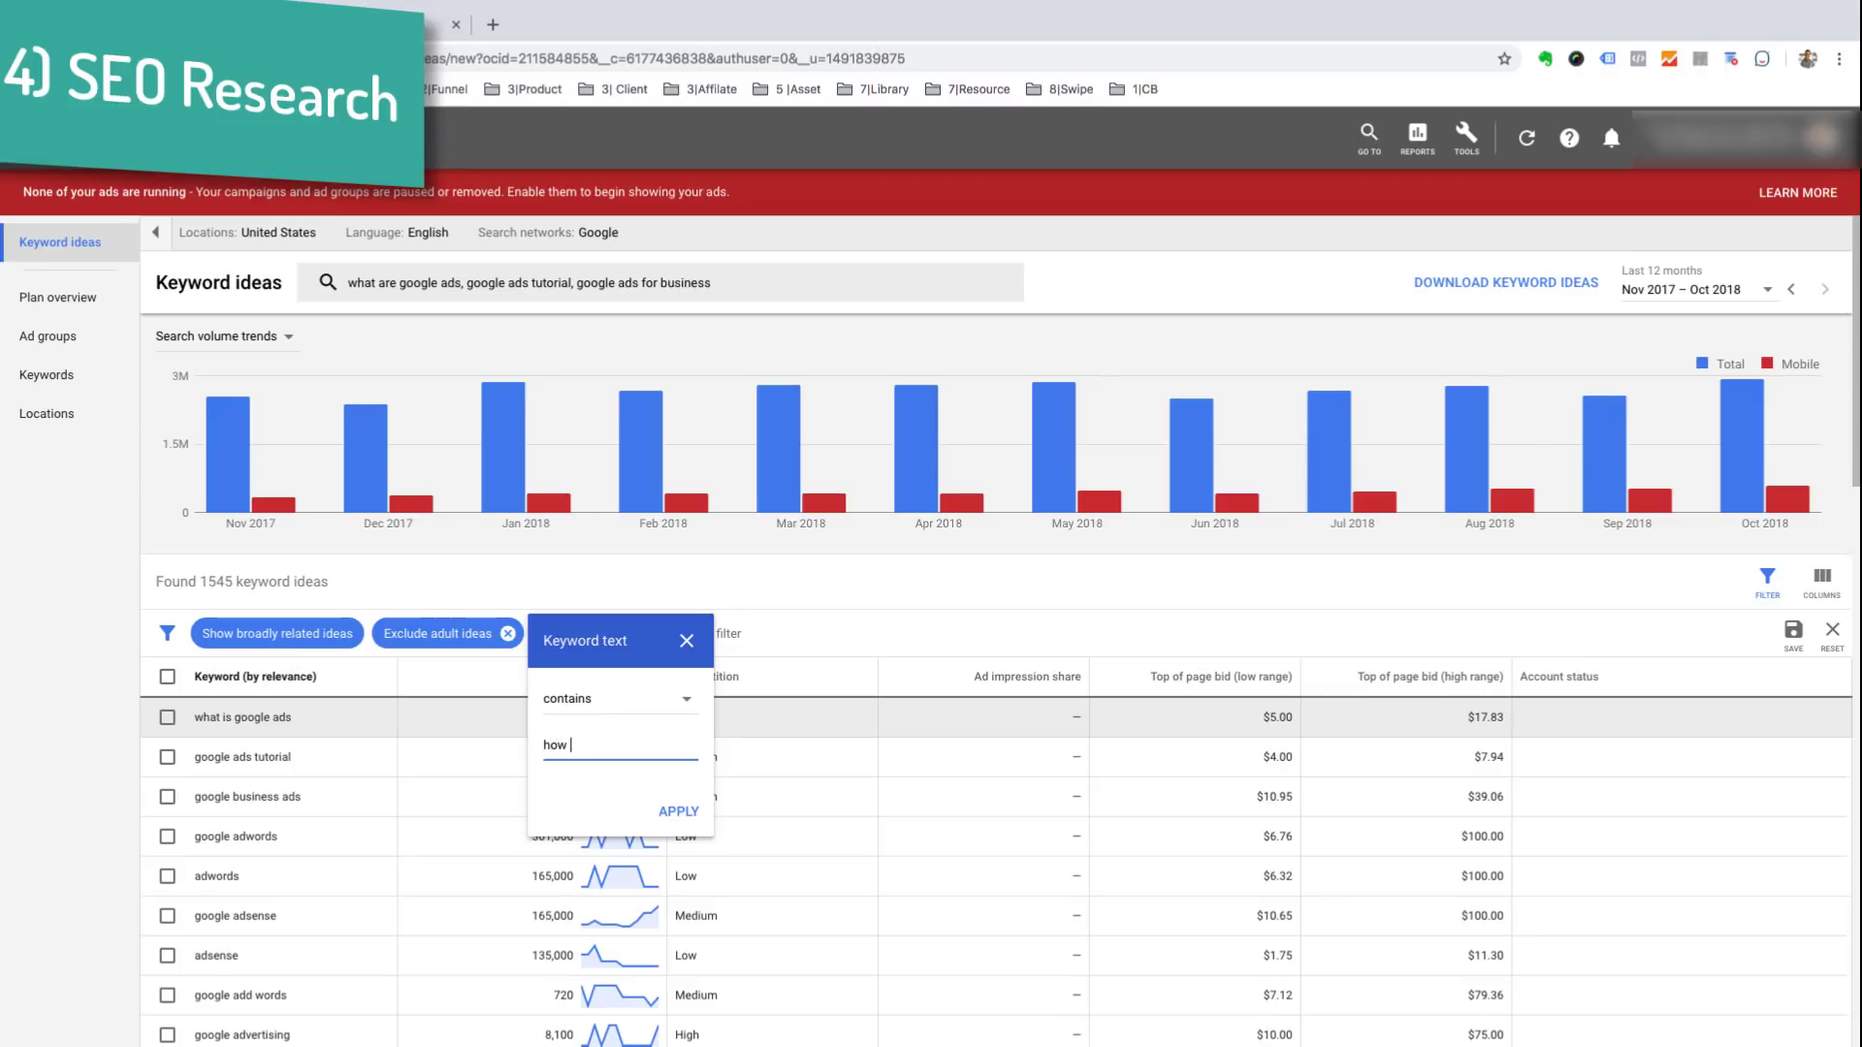
type("what")
key("BackSpace")
key("BackSpace")
key("BackSpace")
key("BackSpace")
type("to")
key("Return")
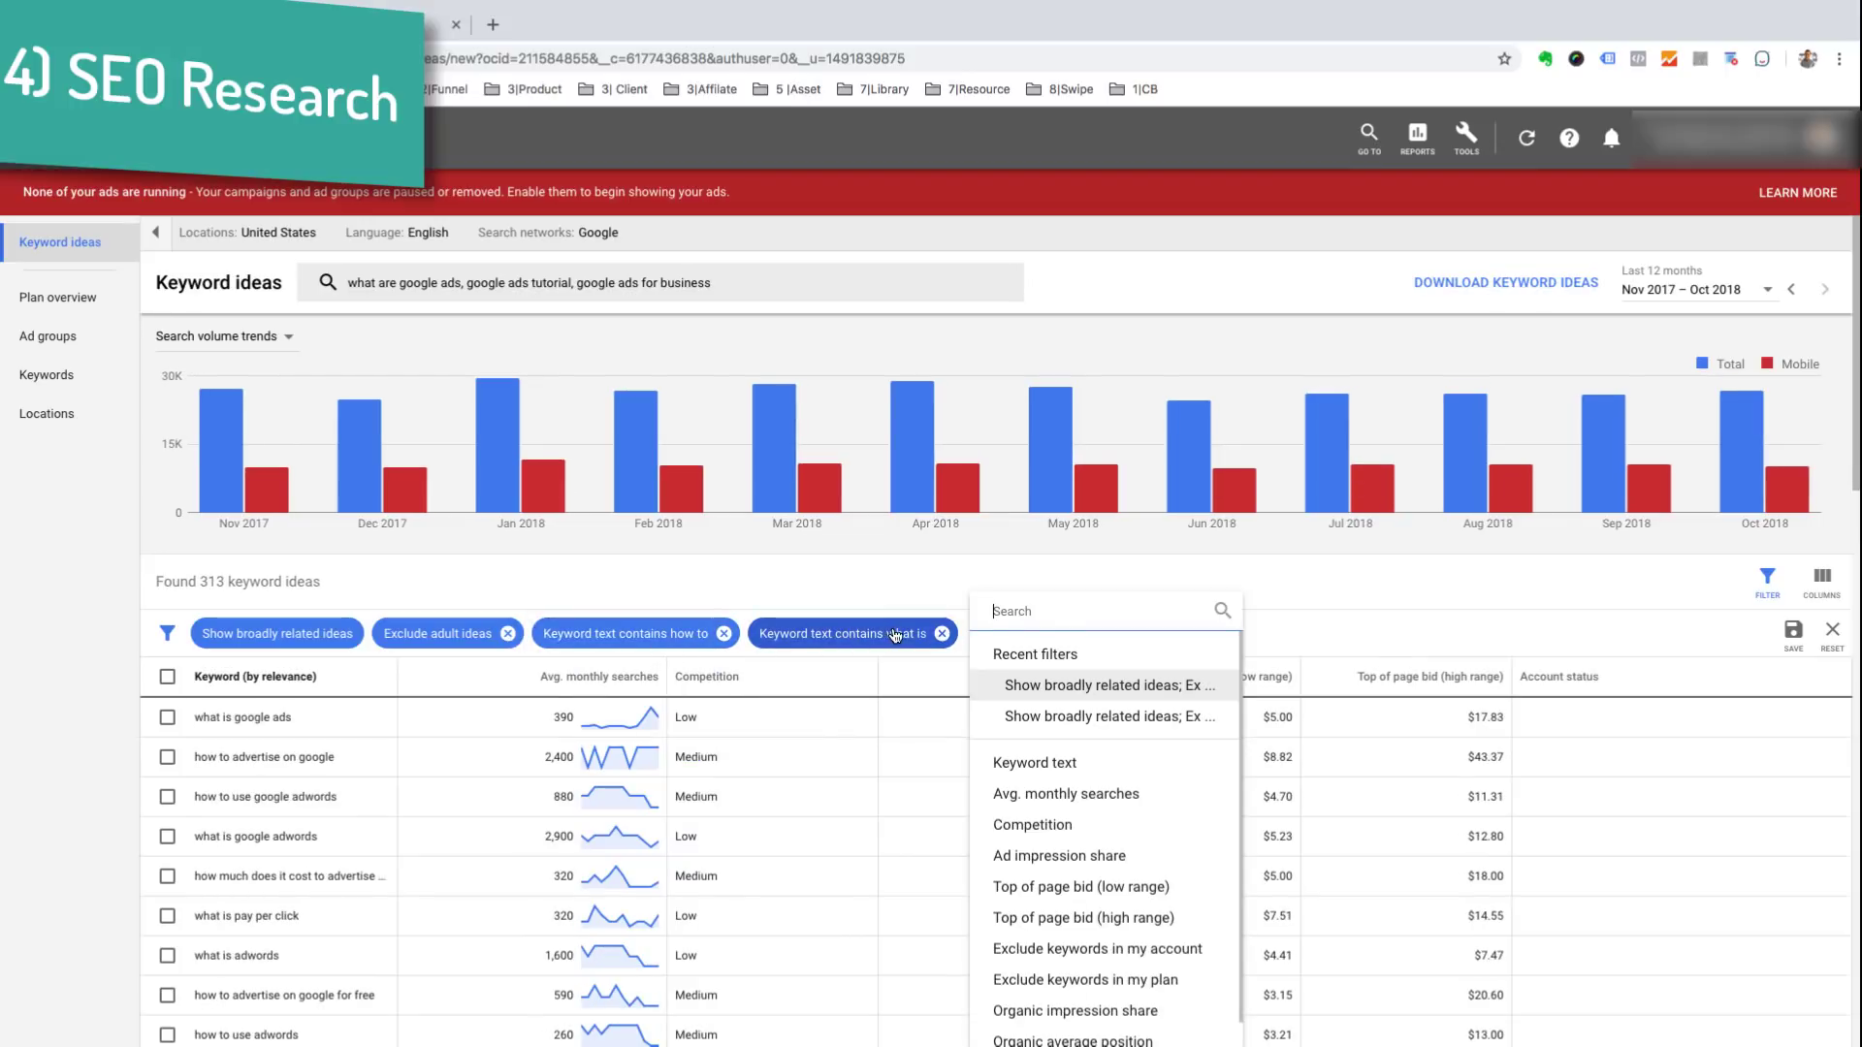
left_click(512, 580)
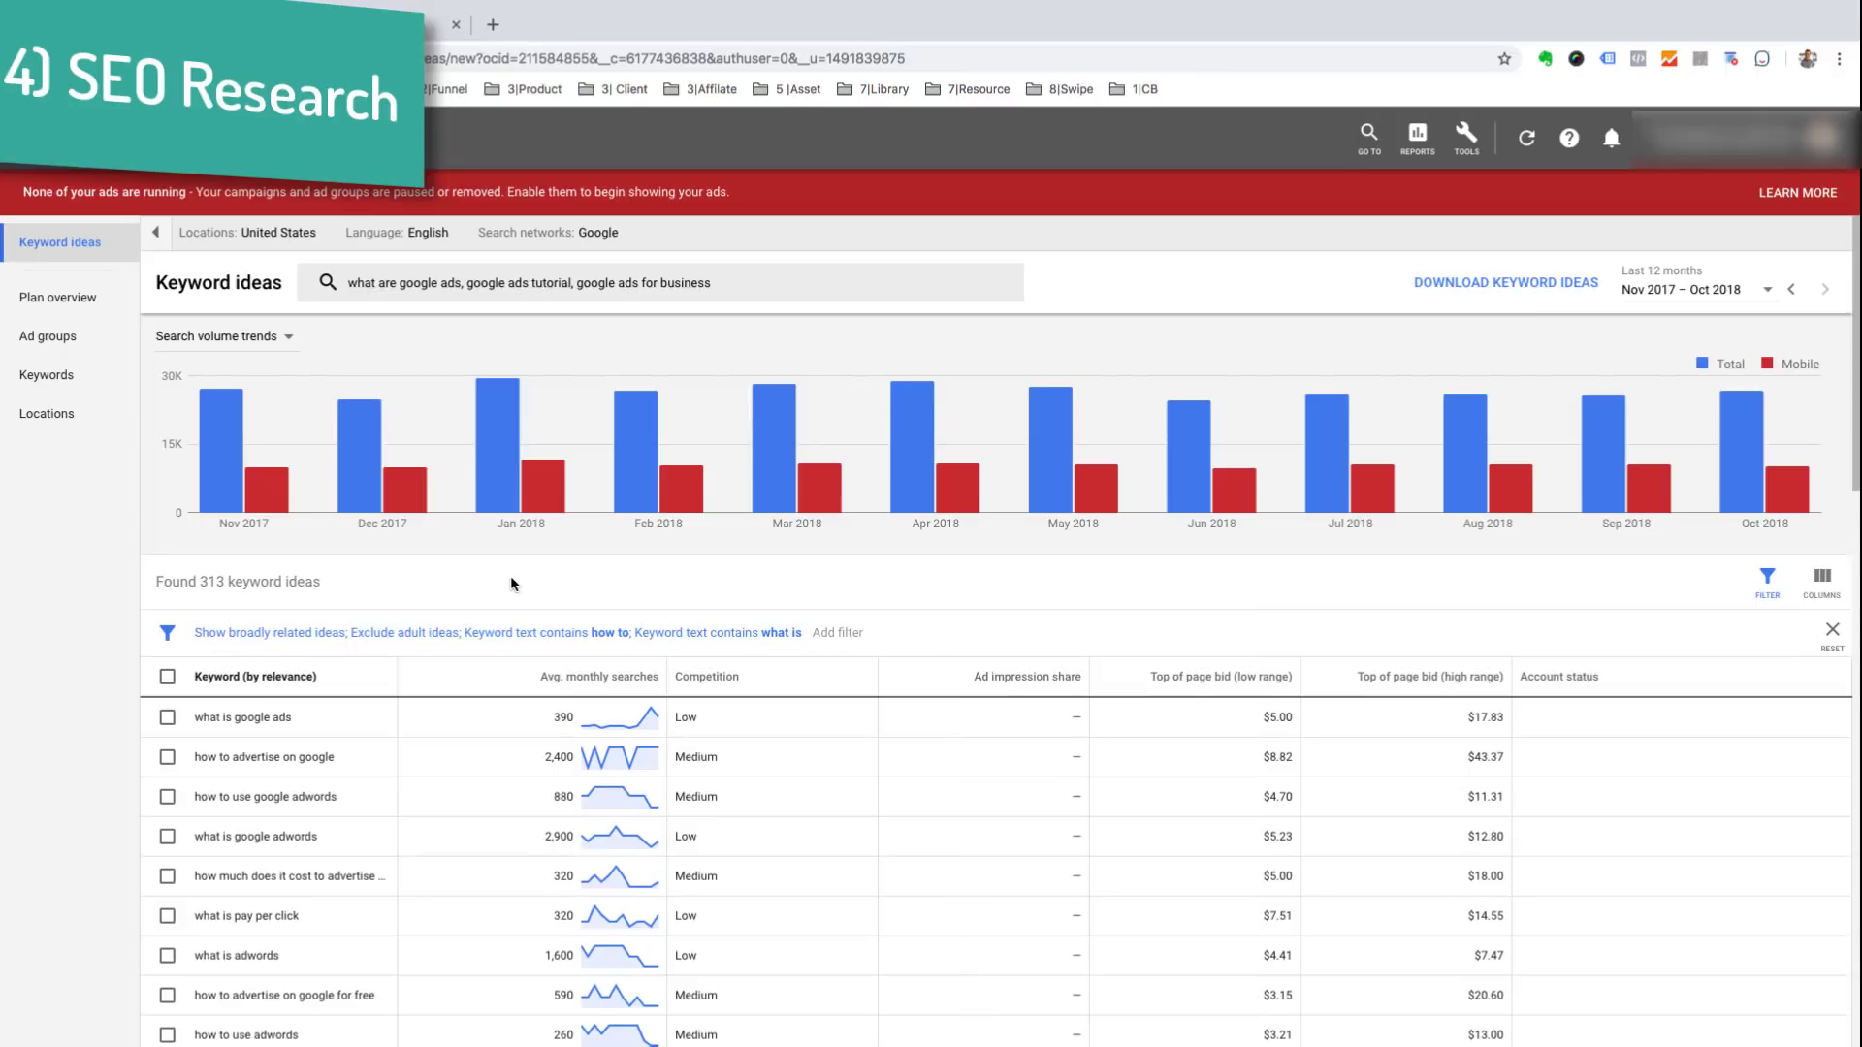
Step: Widen the keyword column to fit full phrases and examine the question keywords, highlighting how to use google adwords effectively
scroll(405, 776, "down", 3)
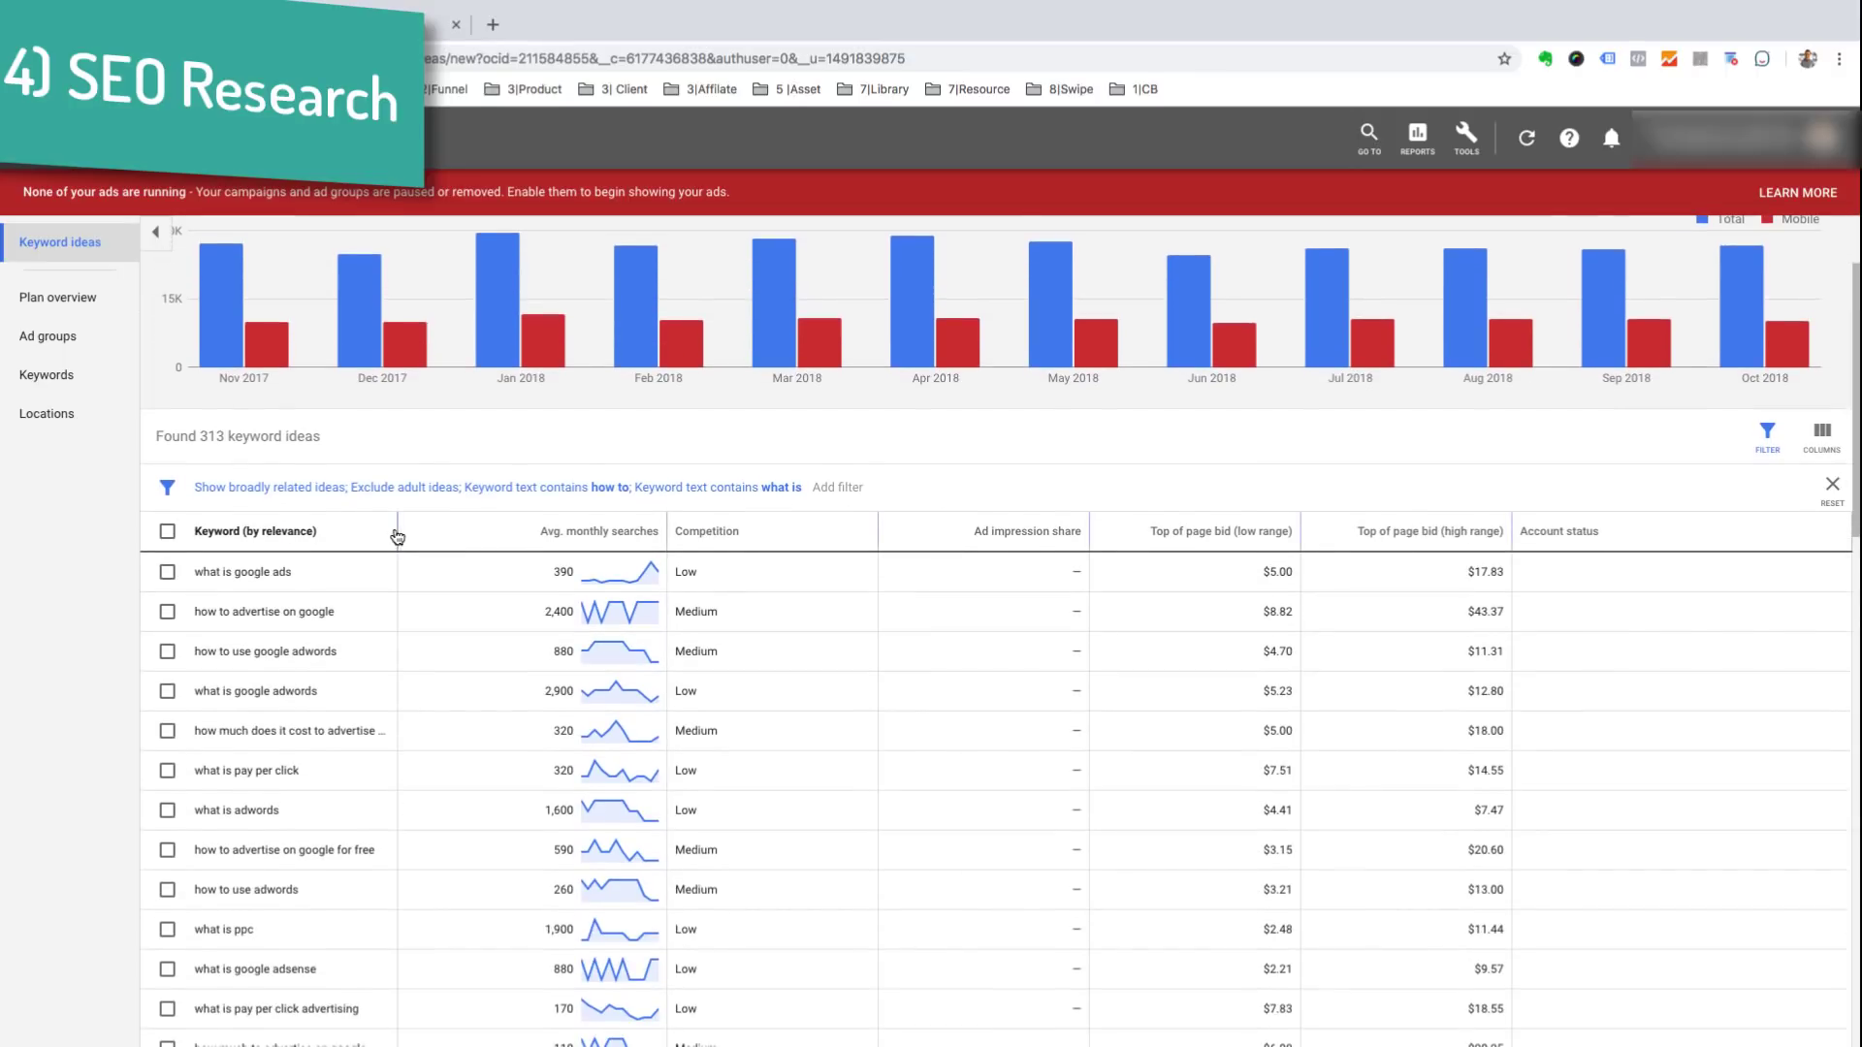
left_click_drag(397, 536, 519, 549)
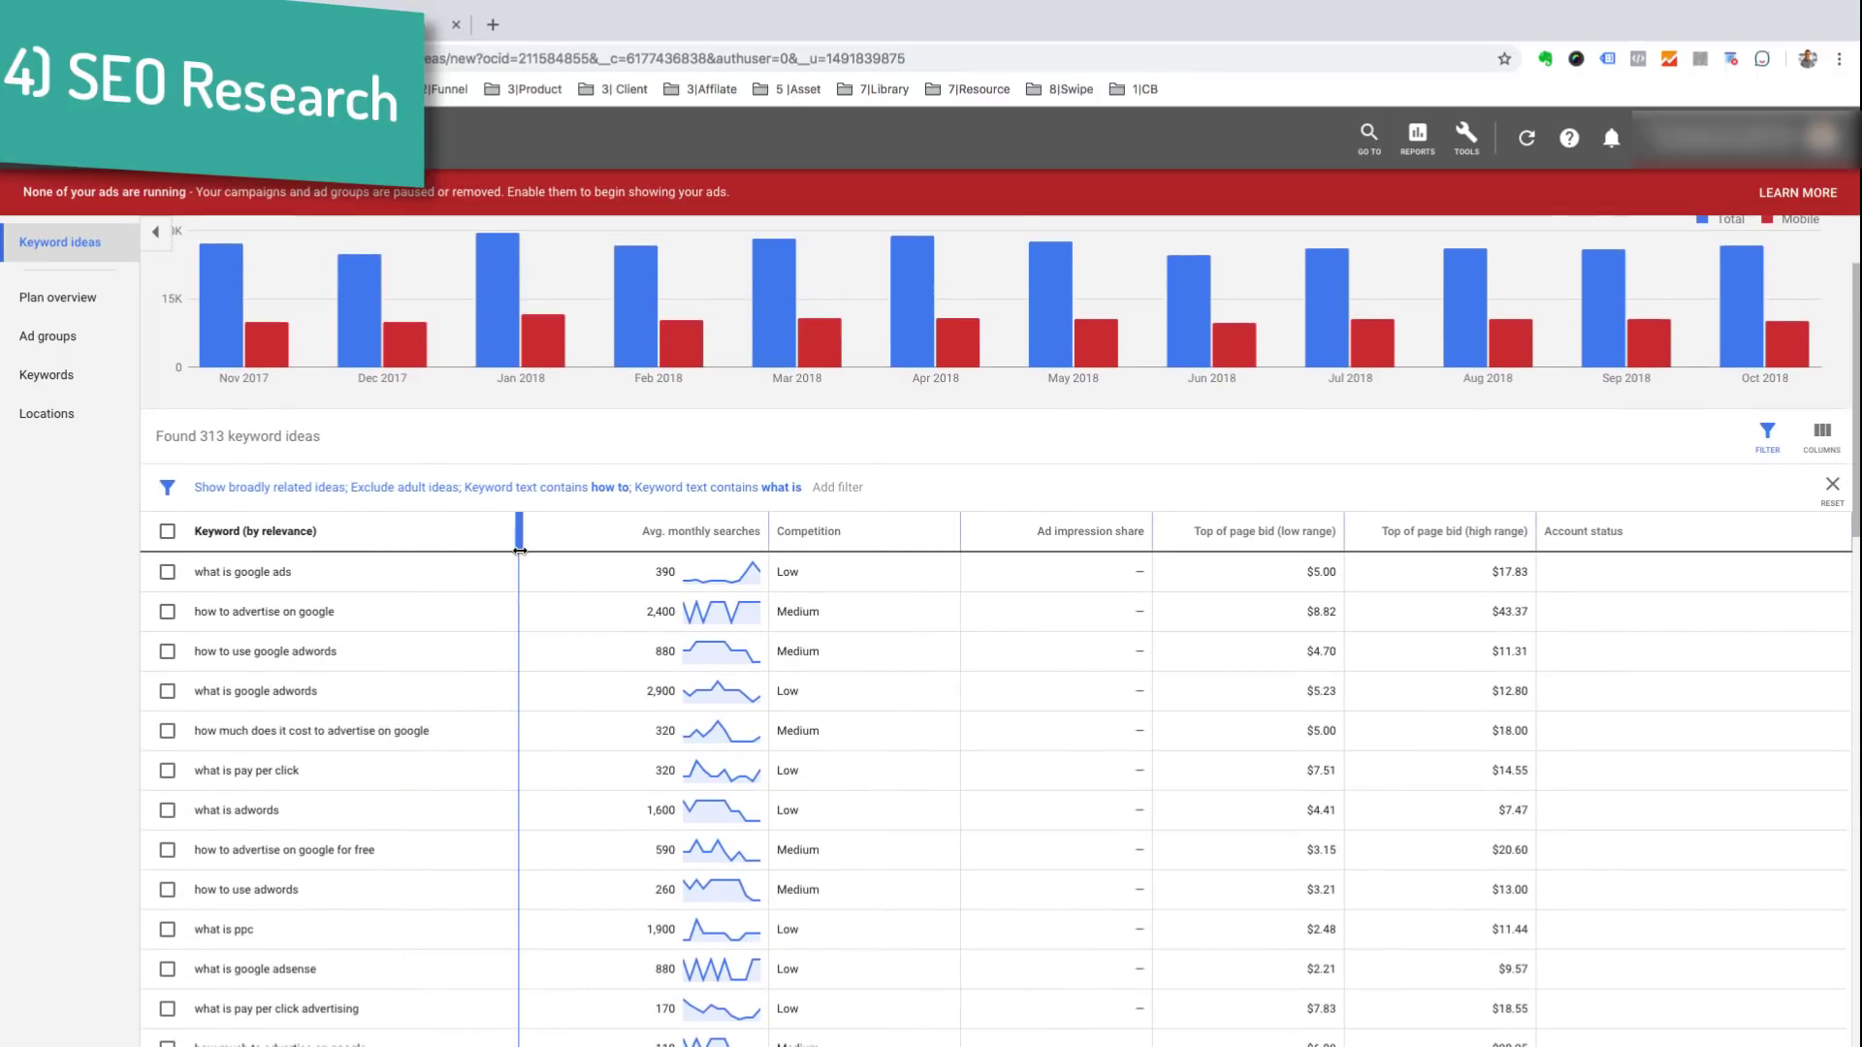
scroll(421, 871, "down", 5)
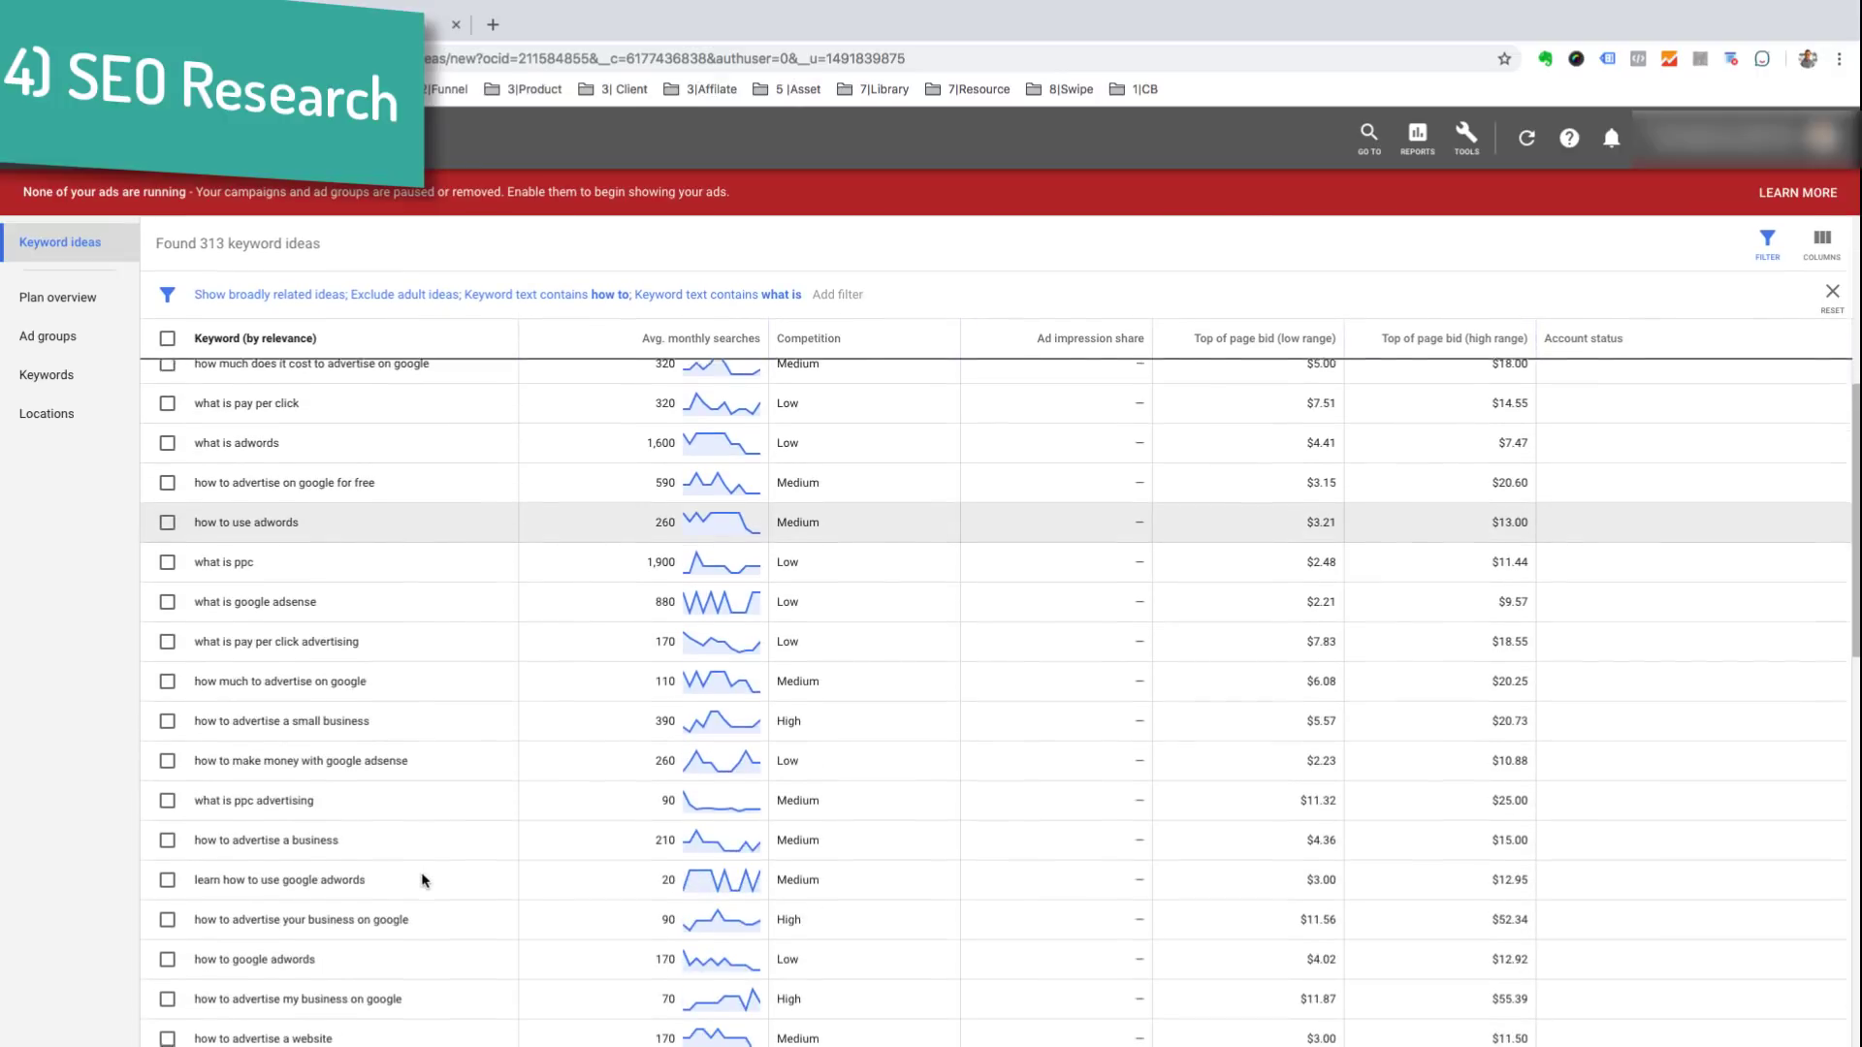
scroll(433, 811, "down", 7)
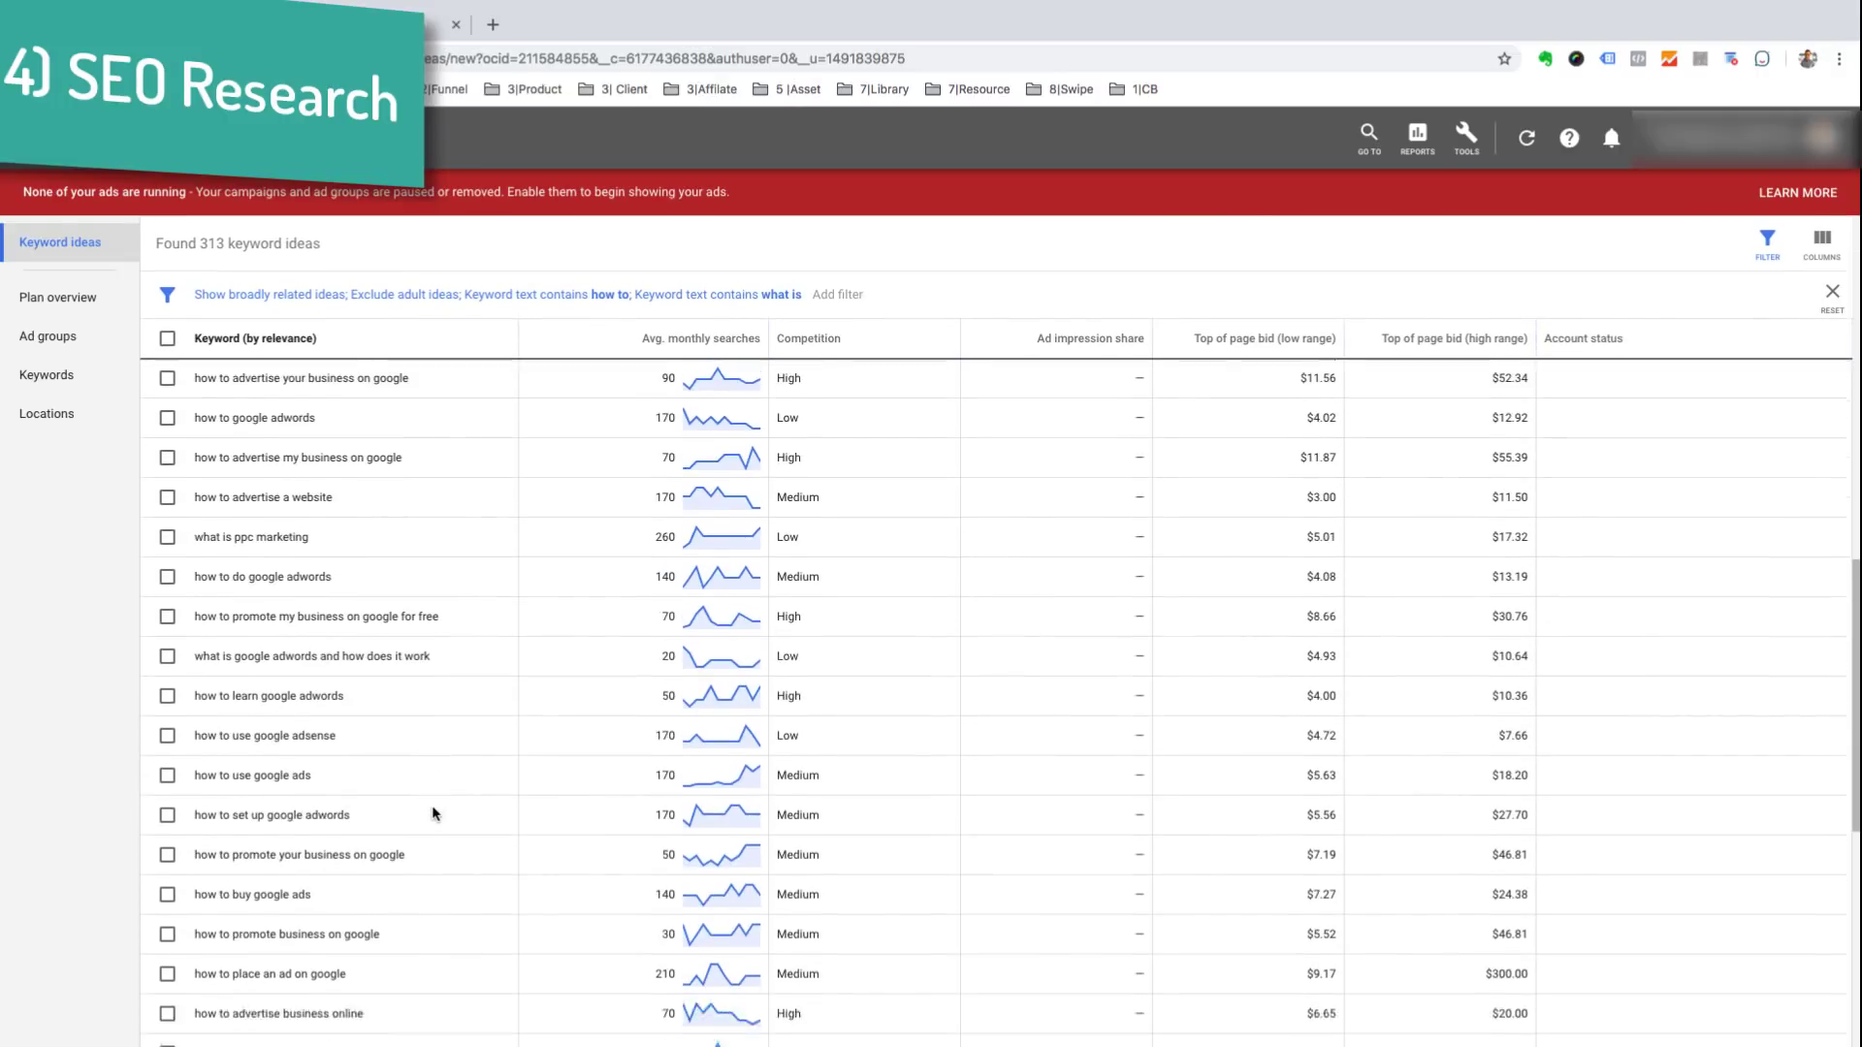
scroll(433, 813, "down", 5)
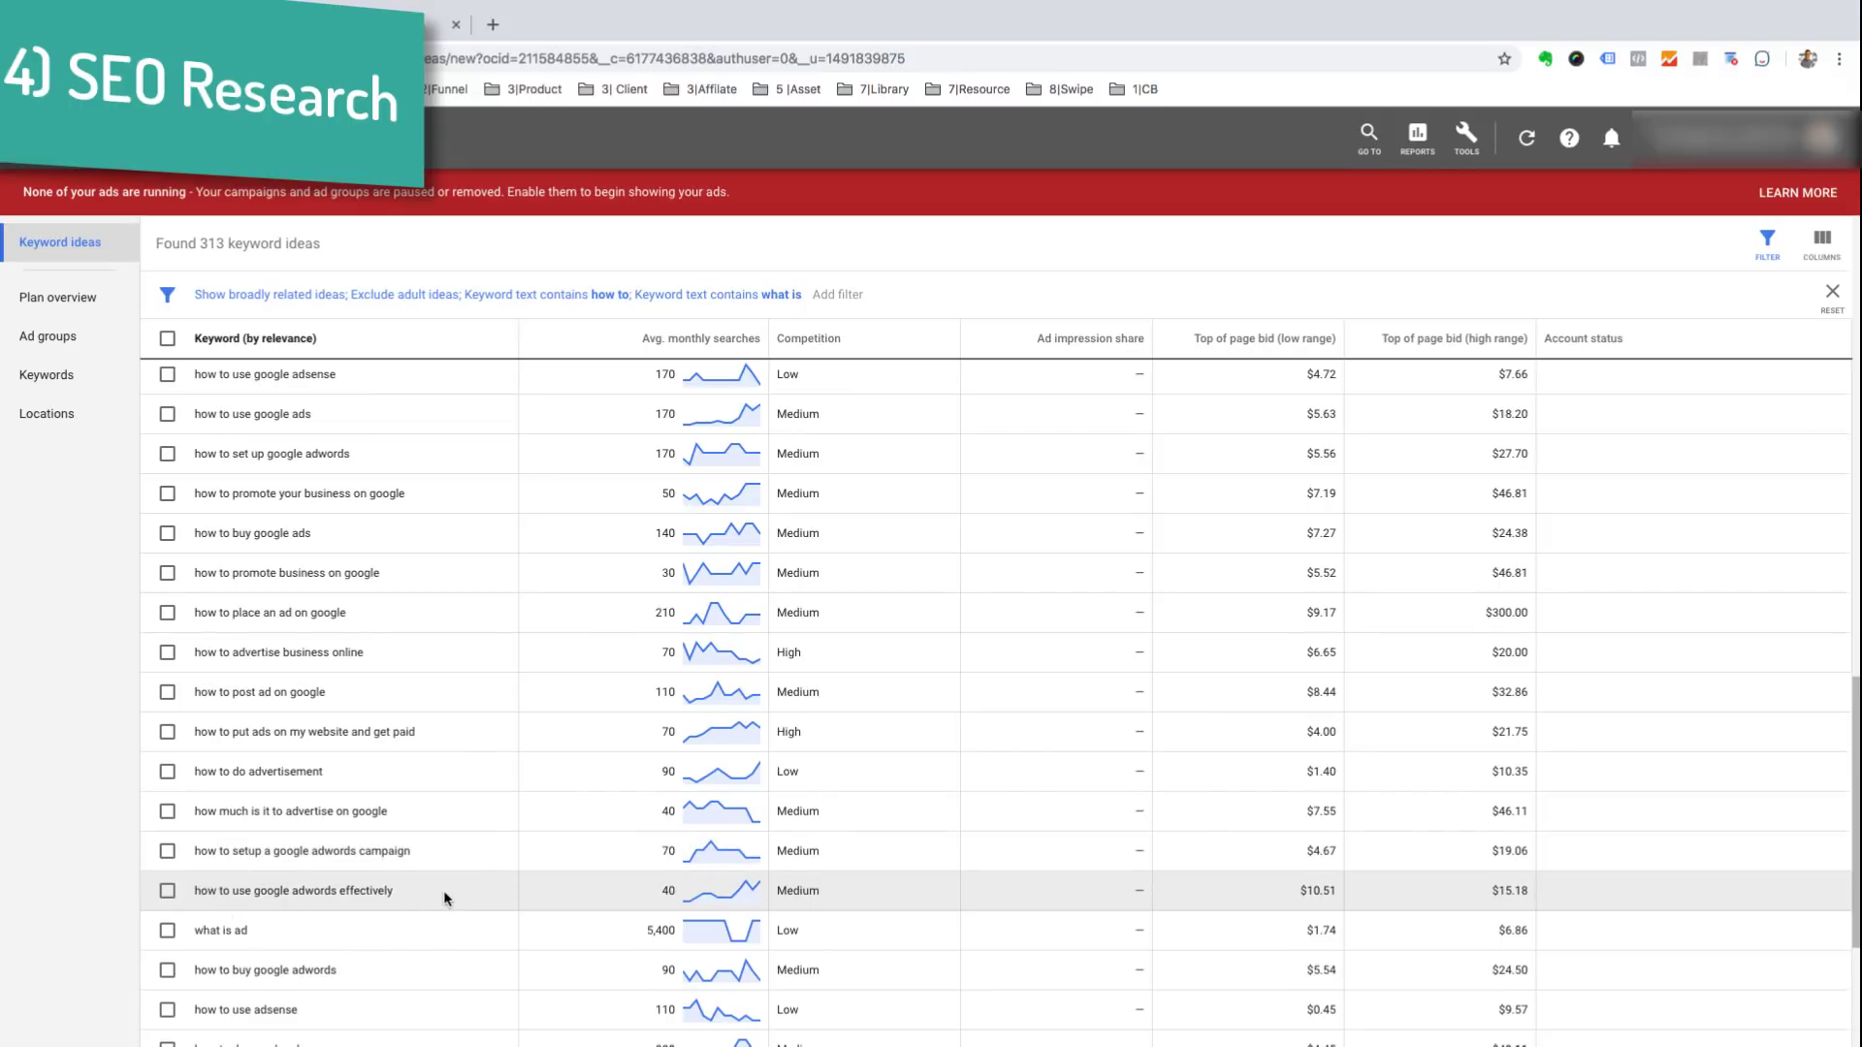
left_click_drag(422, 889, 186, 891)
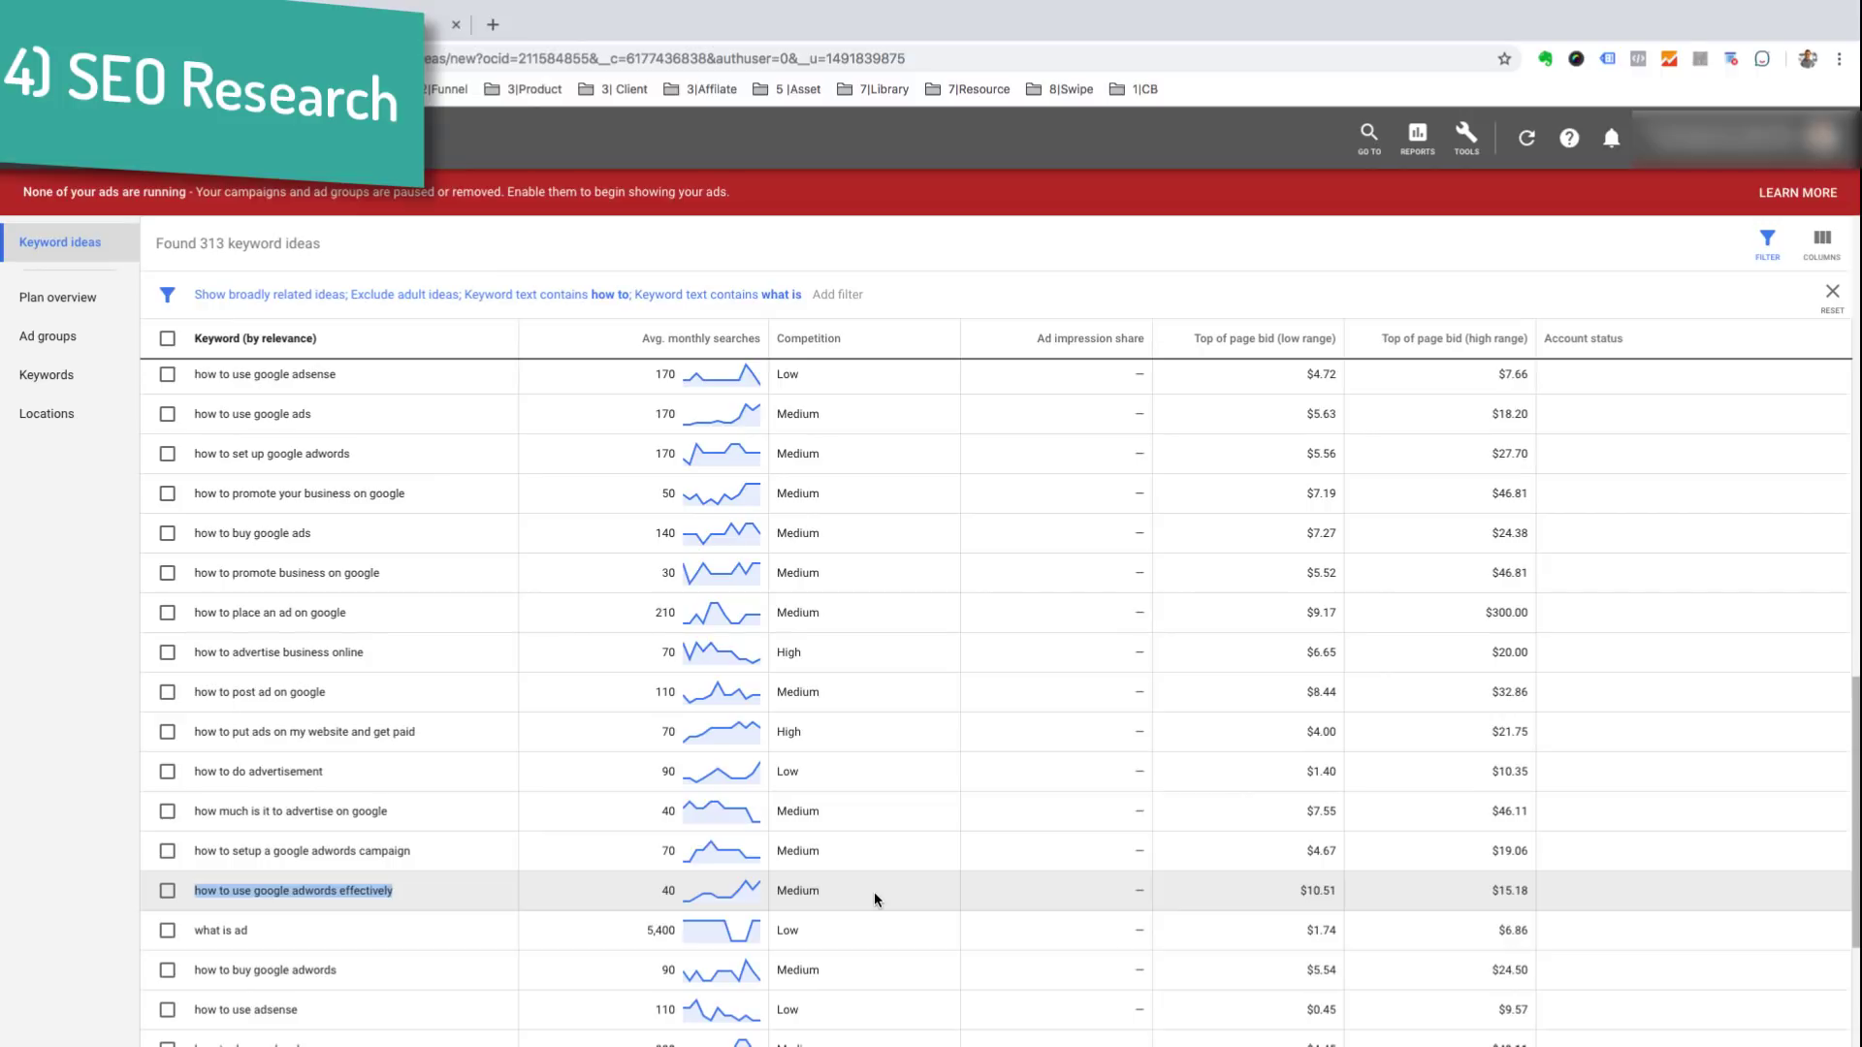
scroll(875, 892, "up", 2)
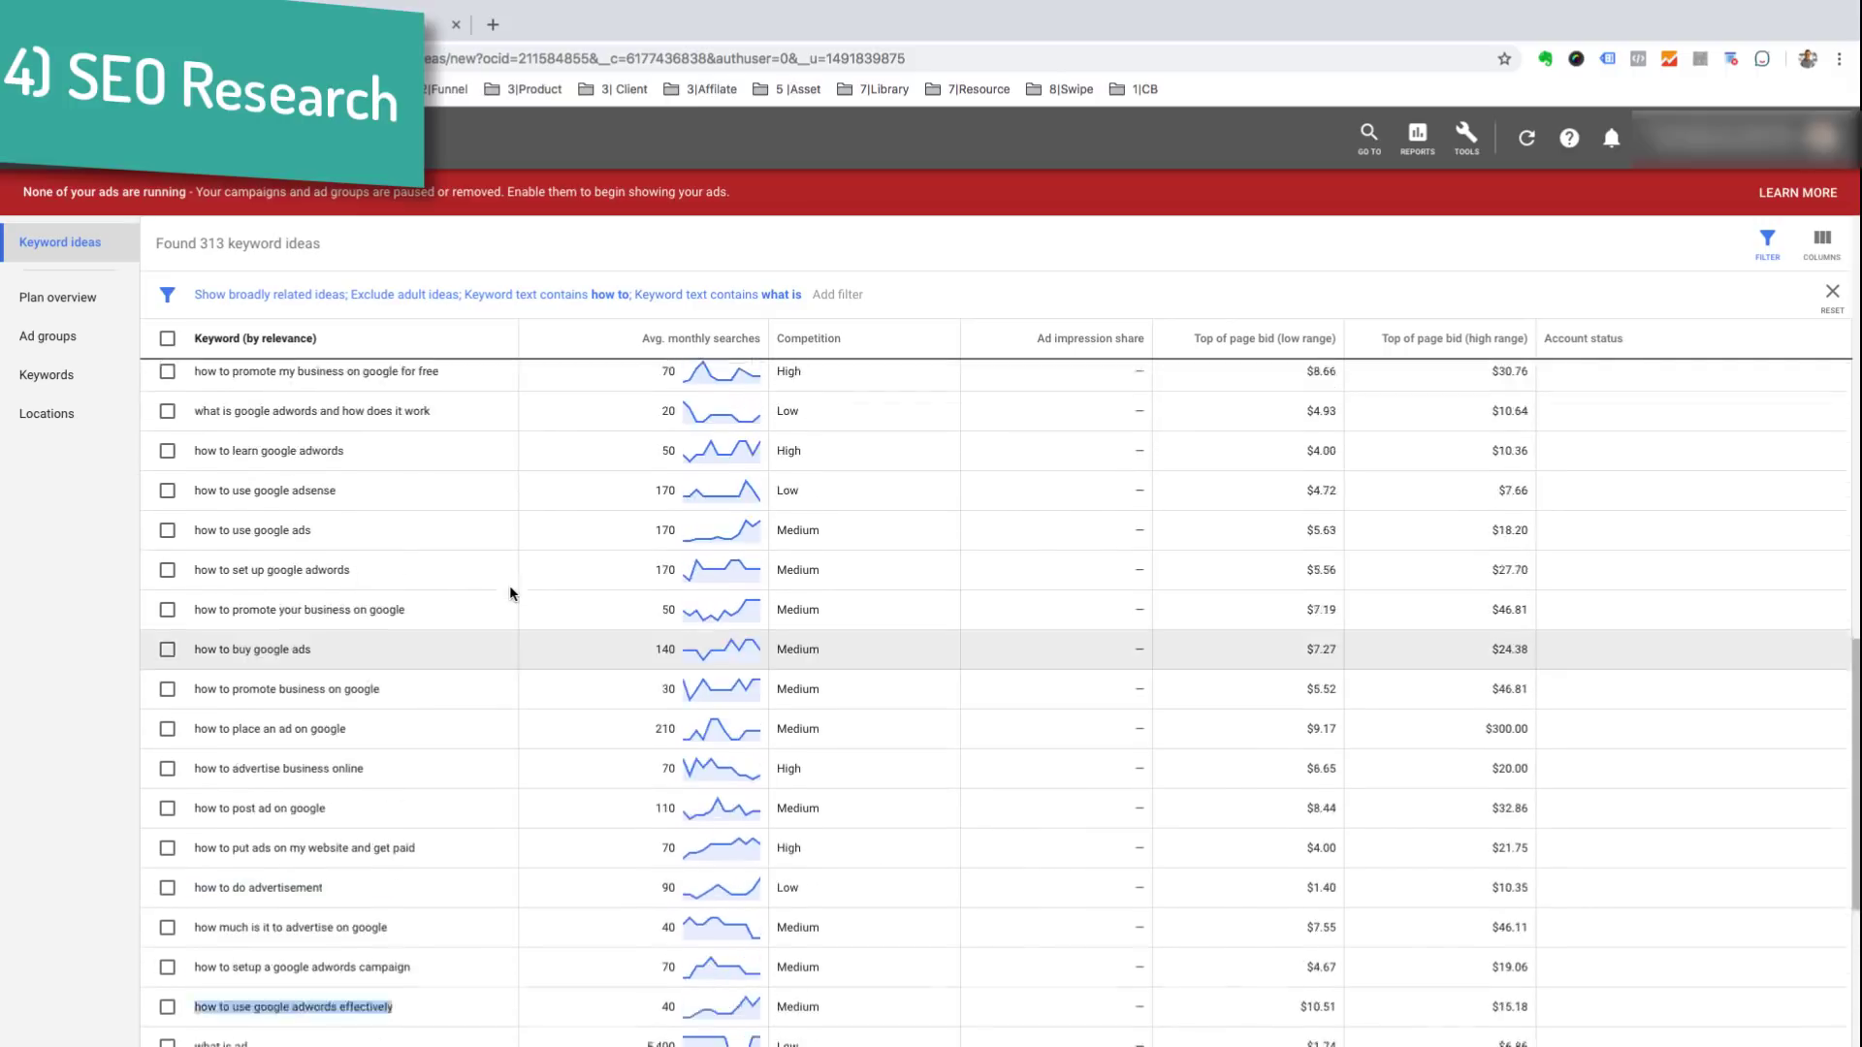
scroll(511, 590, "up", 10)
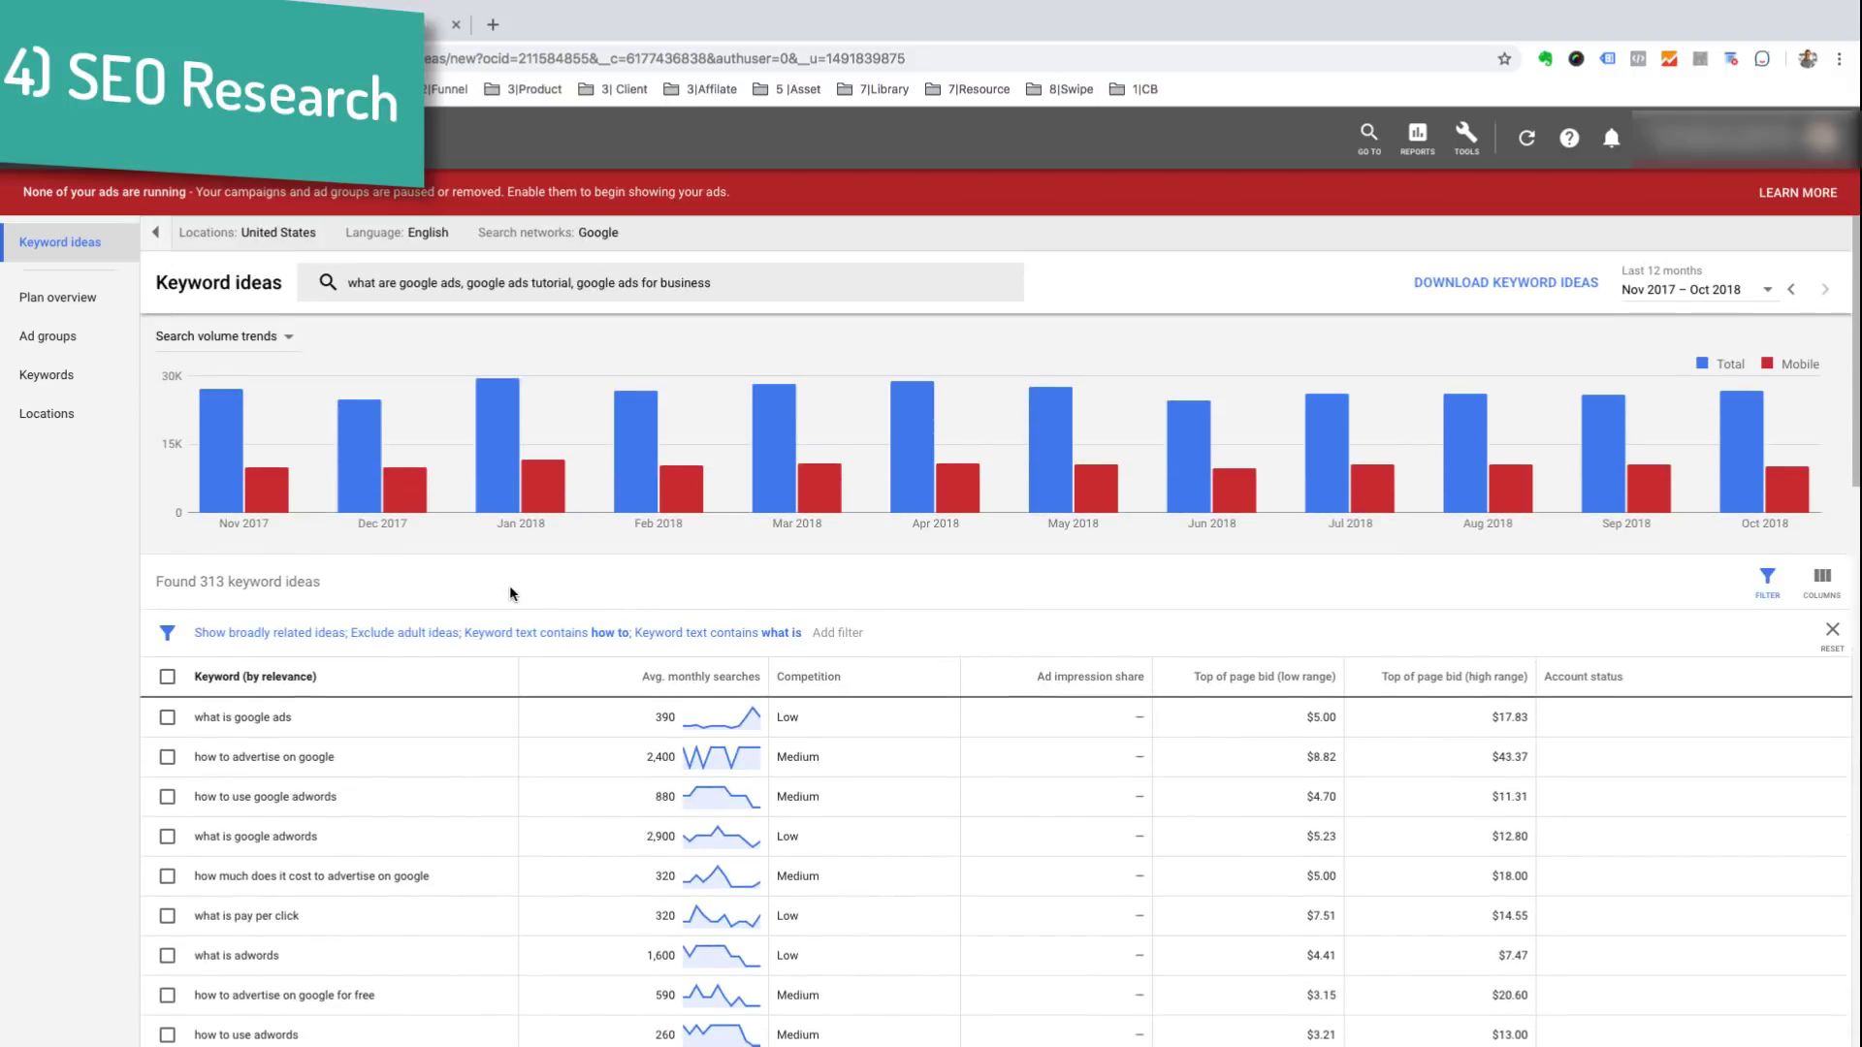
scroll(450, 748, "down", 10)
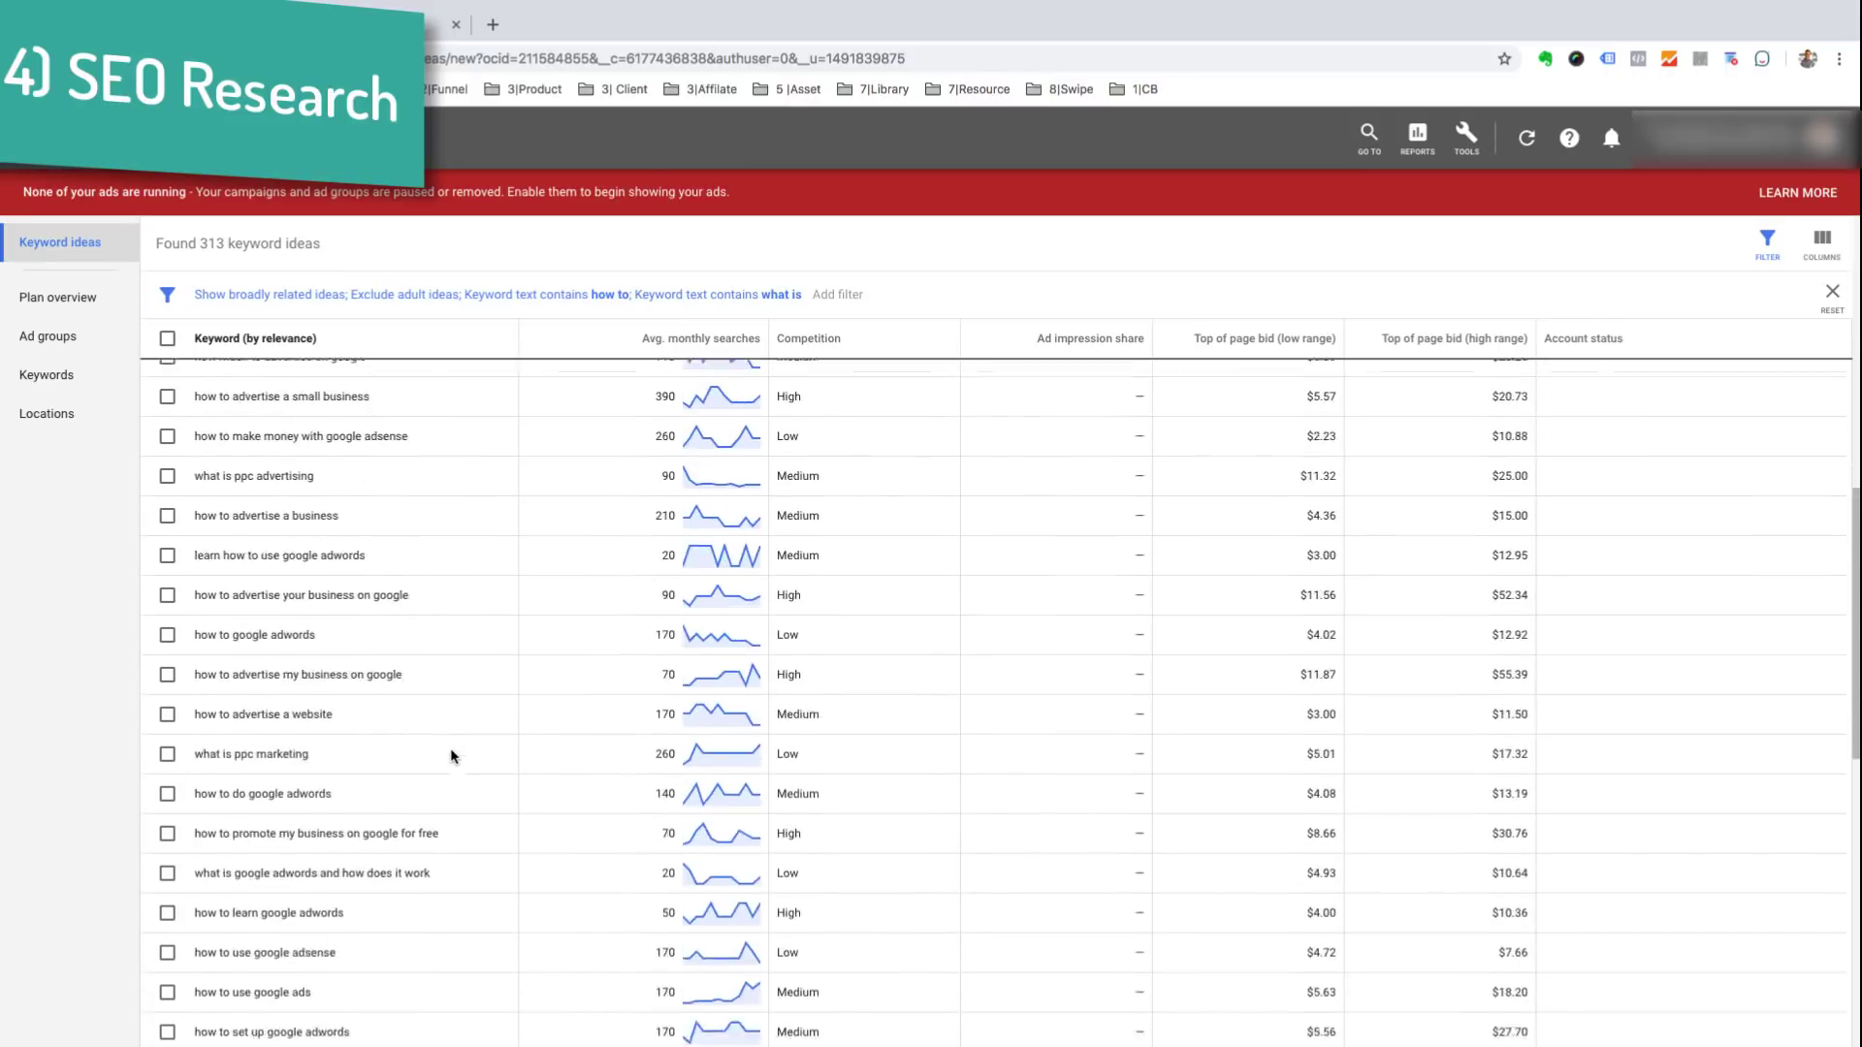
scroll(450, 748, "up", 10)
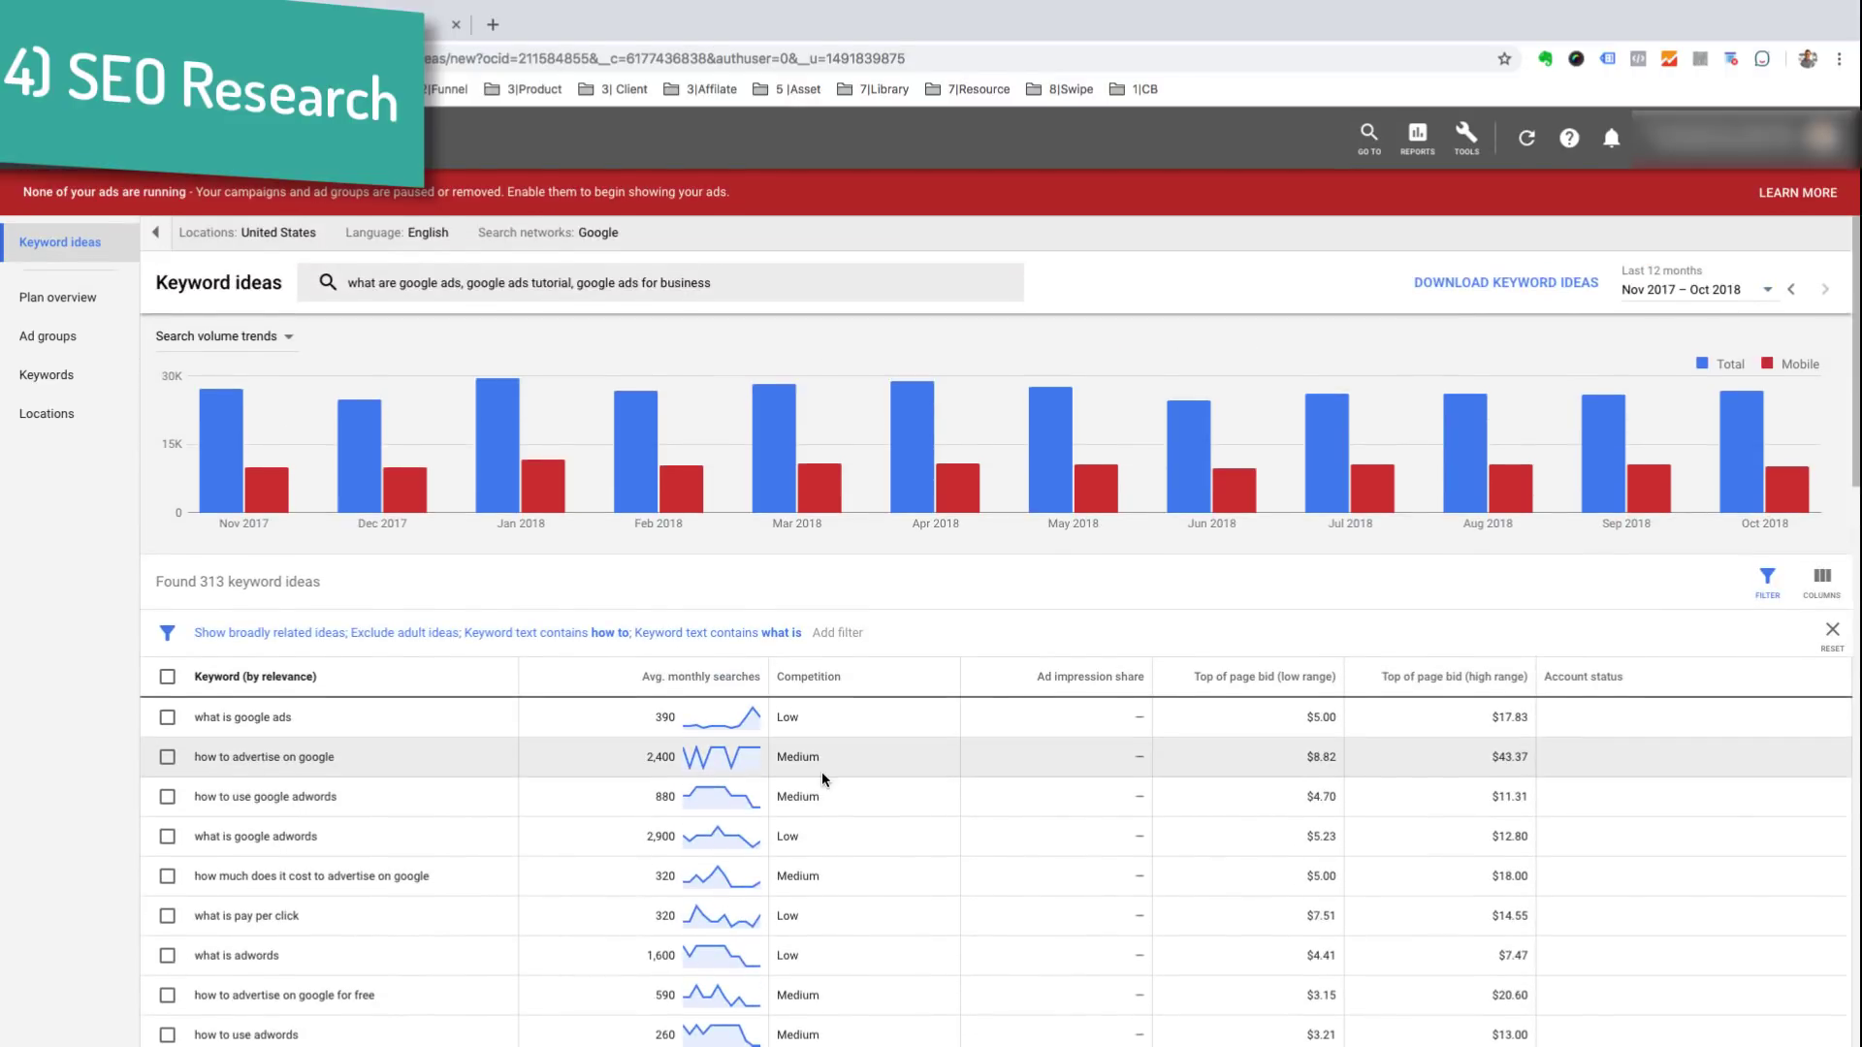
scroll(823, 771, "down", 1)
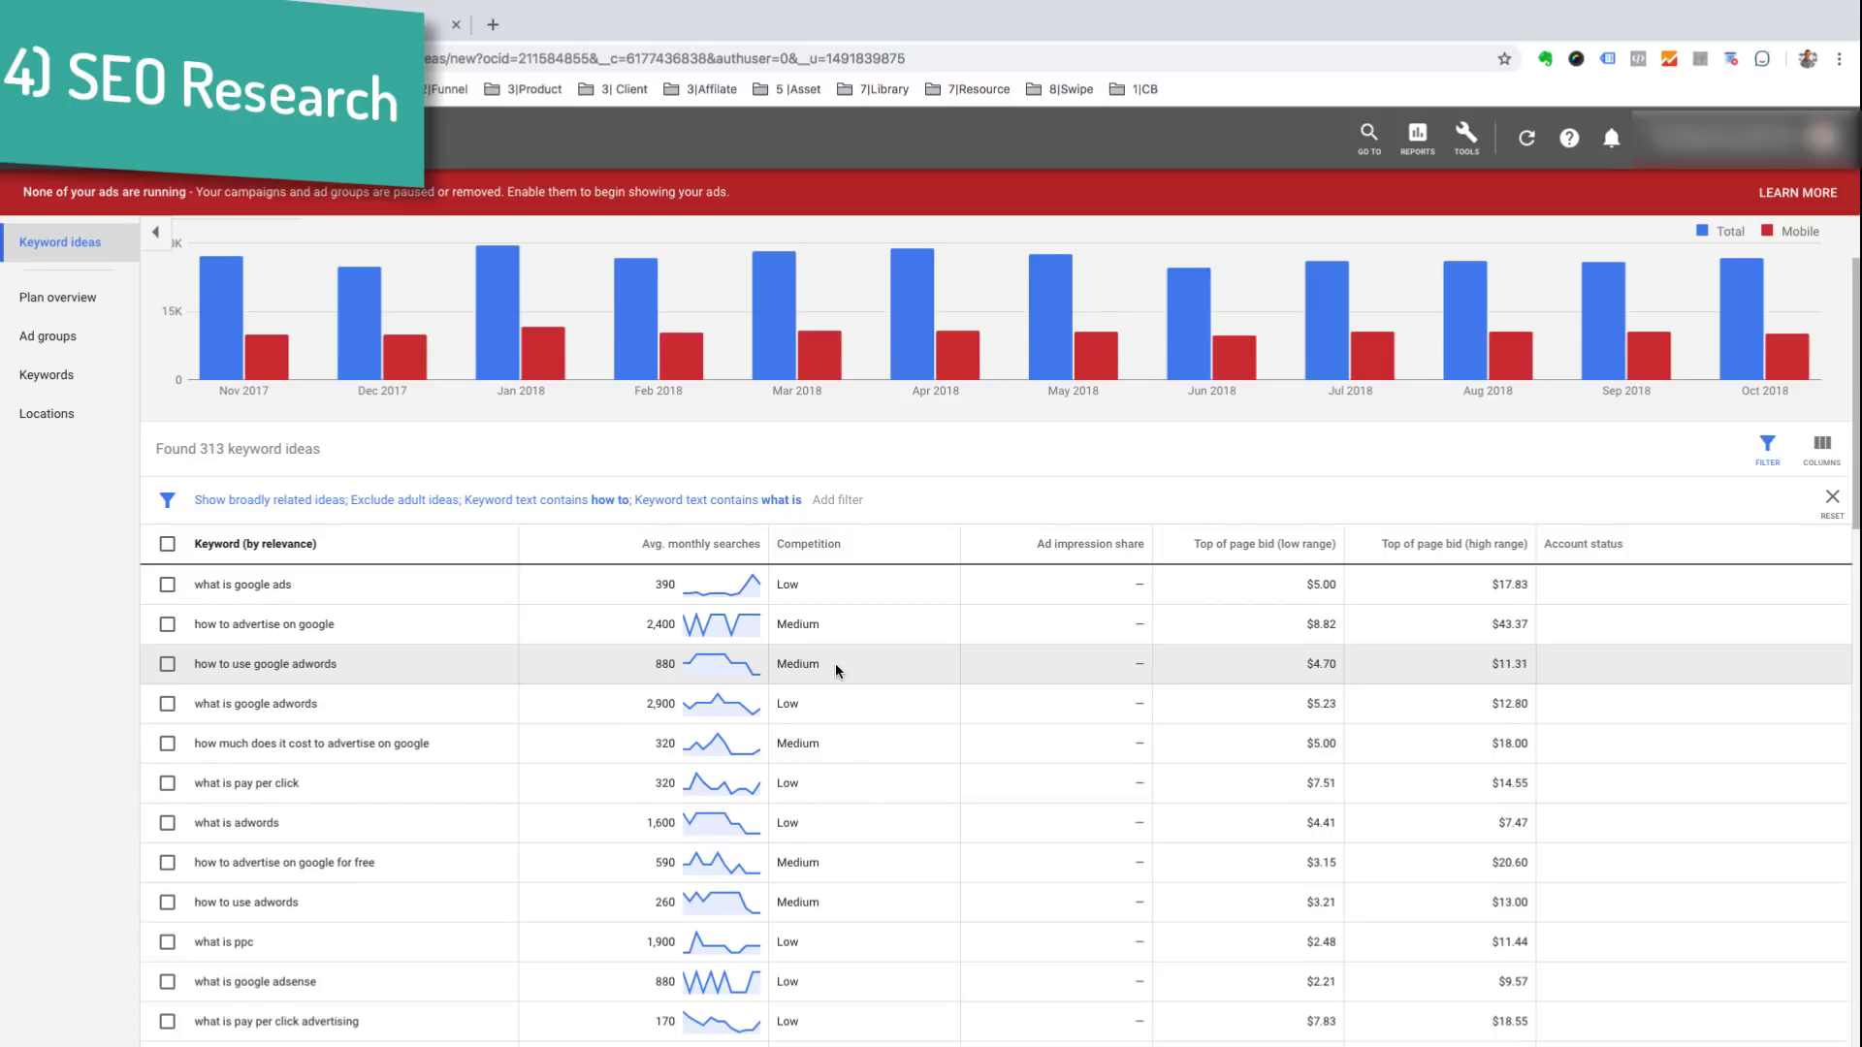
scroll(836, 665, "up", 1)
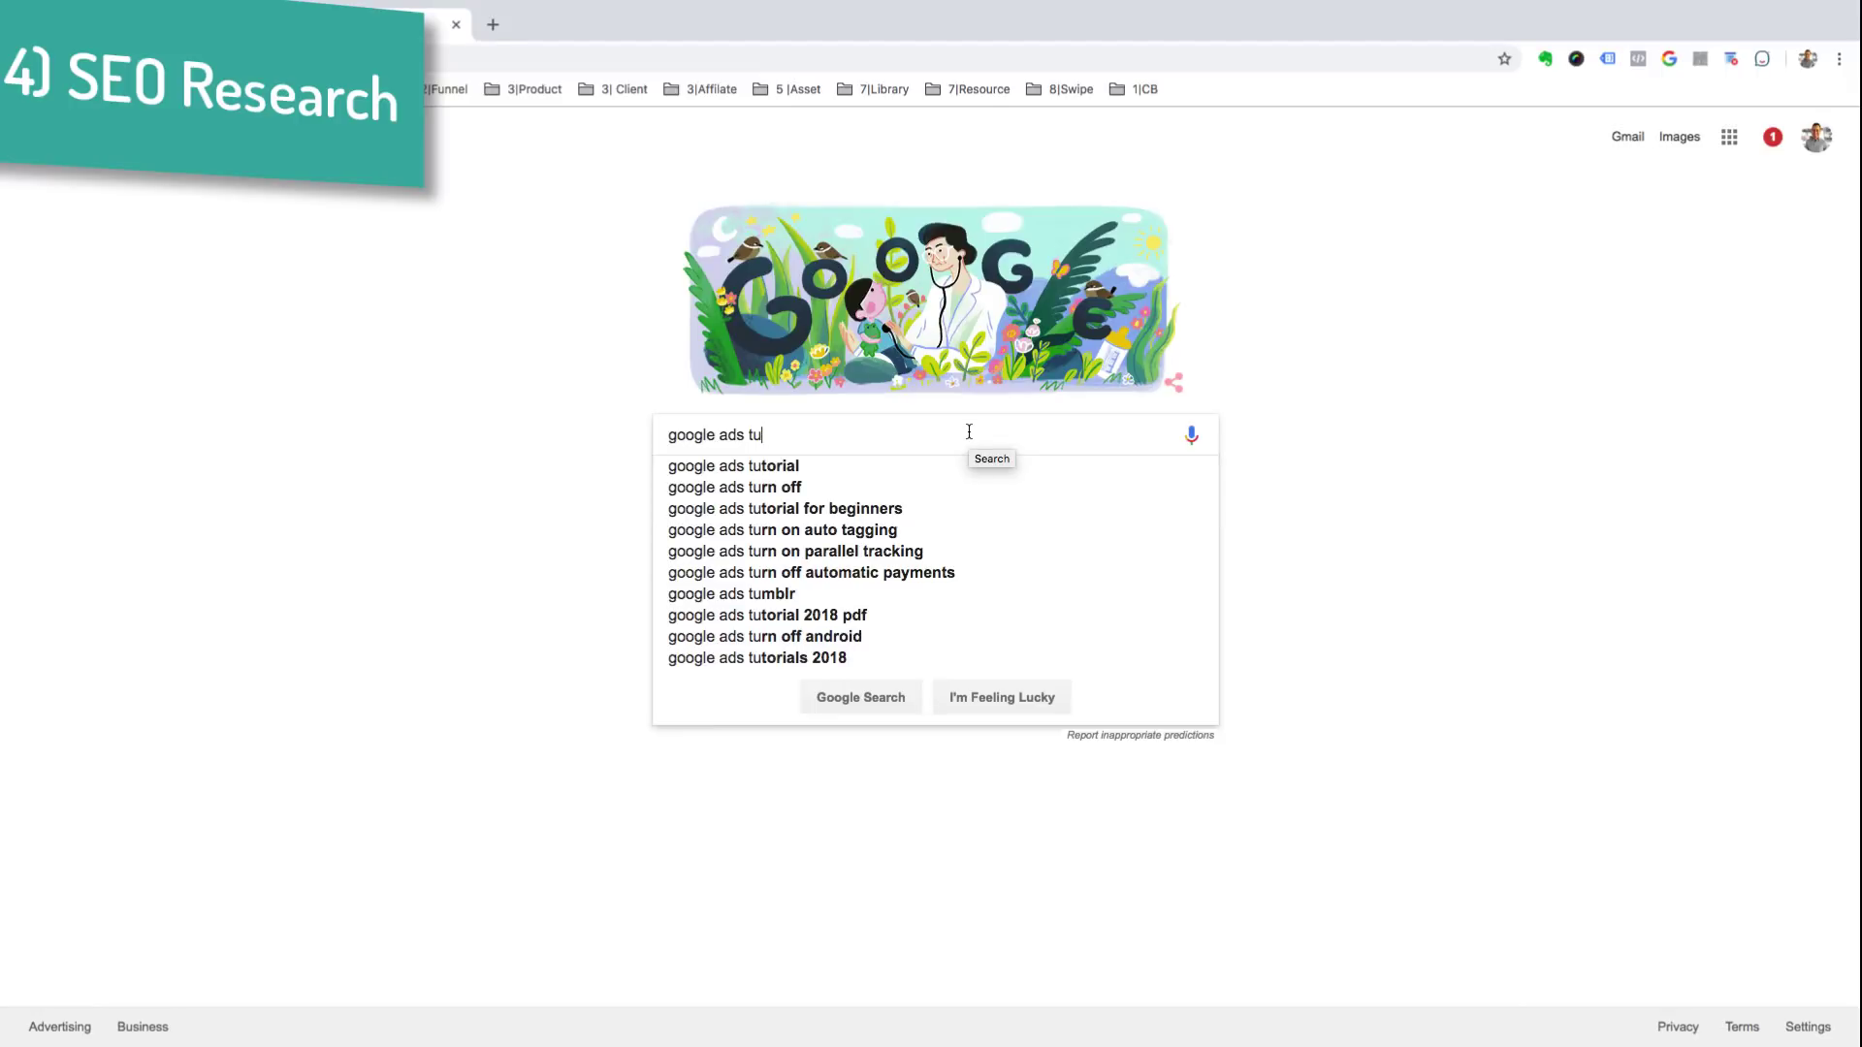
Step: Switch to Google Search and compare the autocomplete suggestions for google ads and google ads tutorial
key("BackSpace")
key("BackSpace")
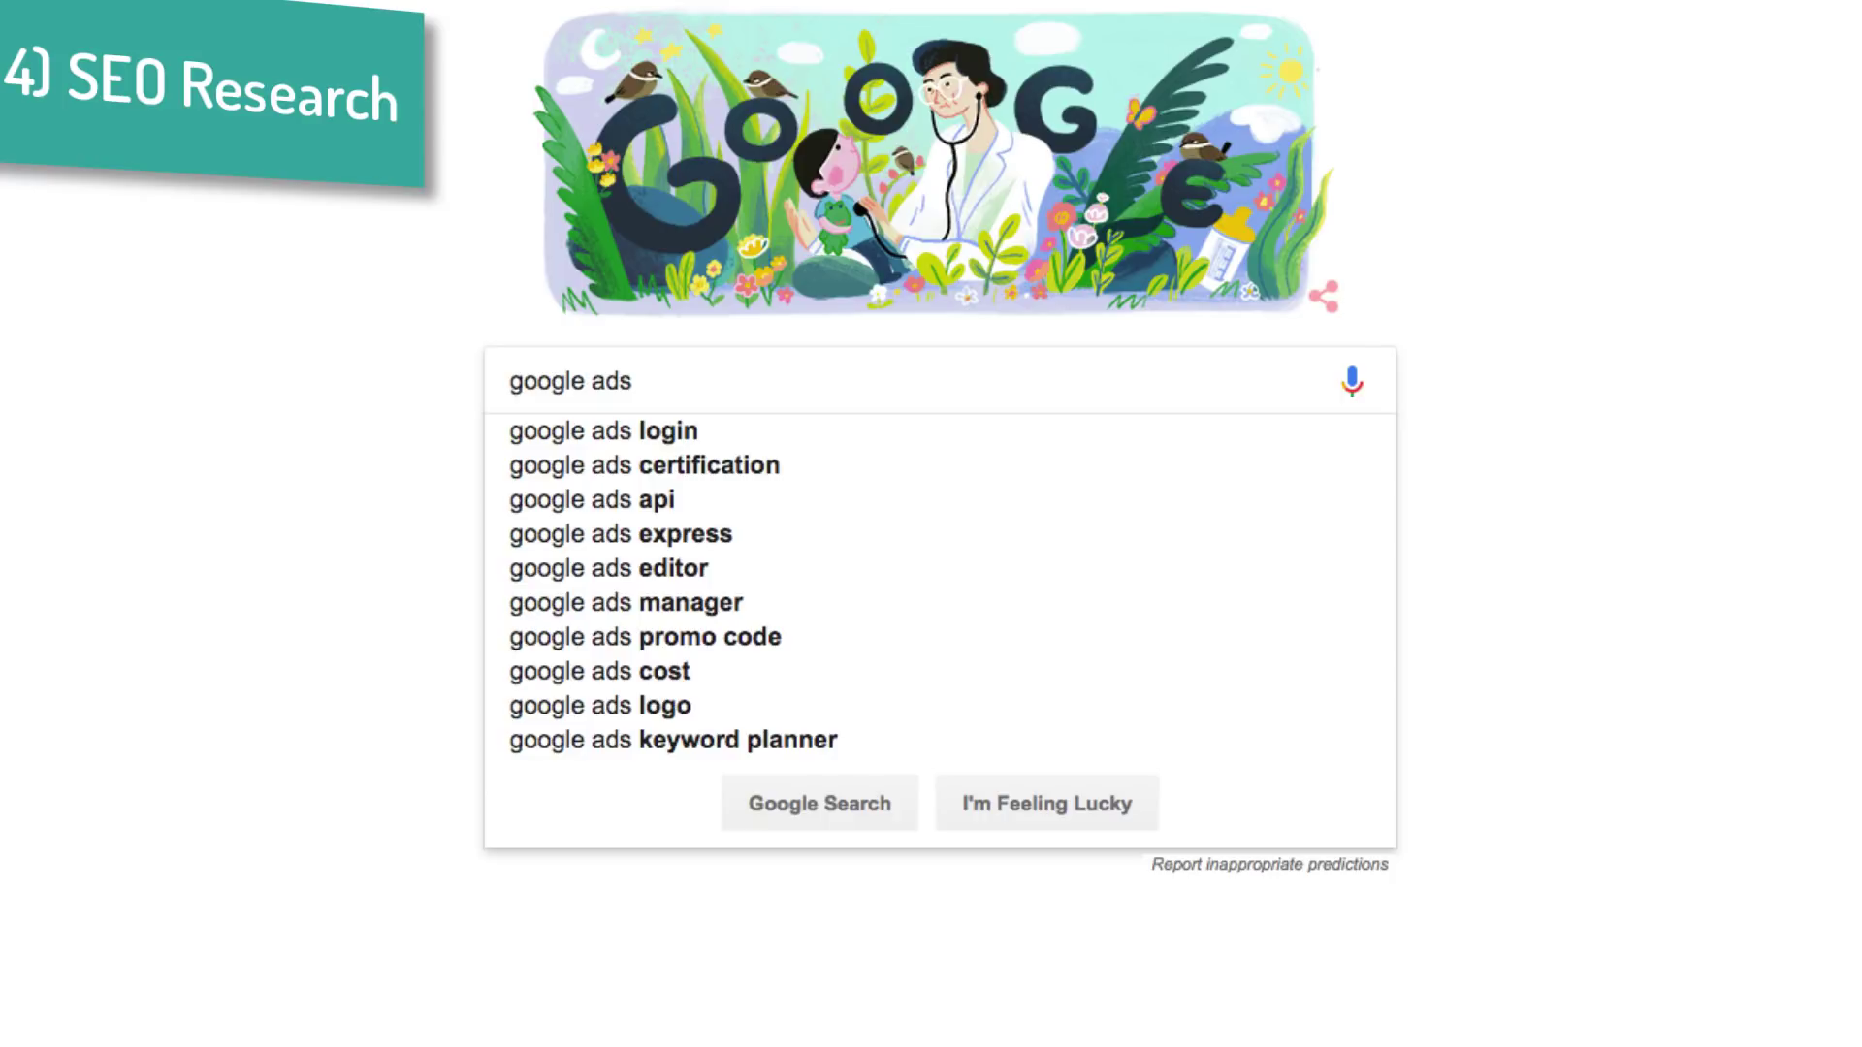
type("tutorial")
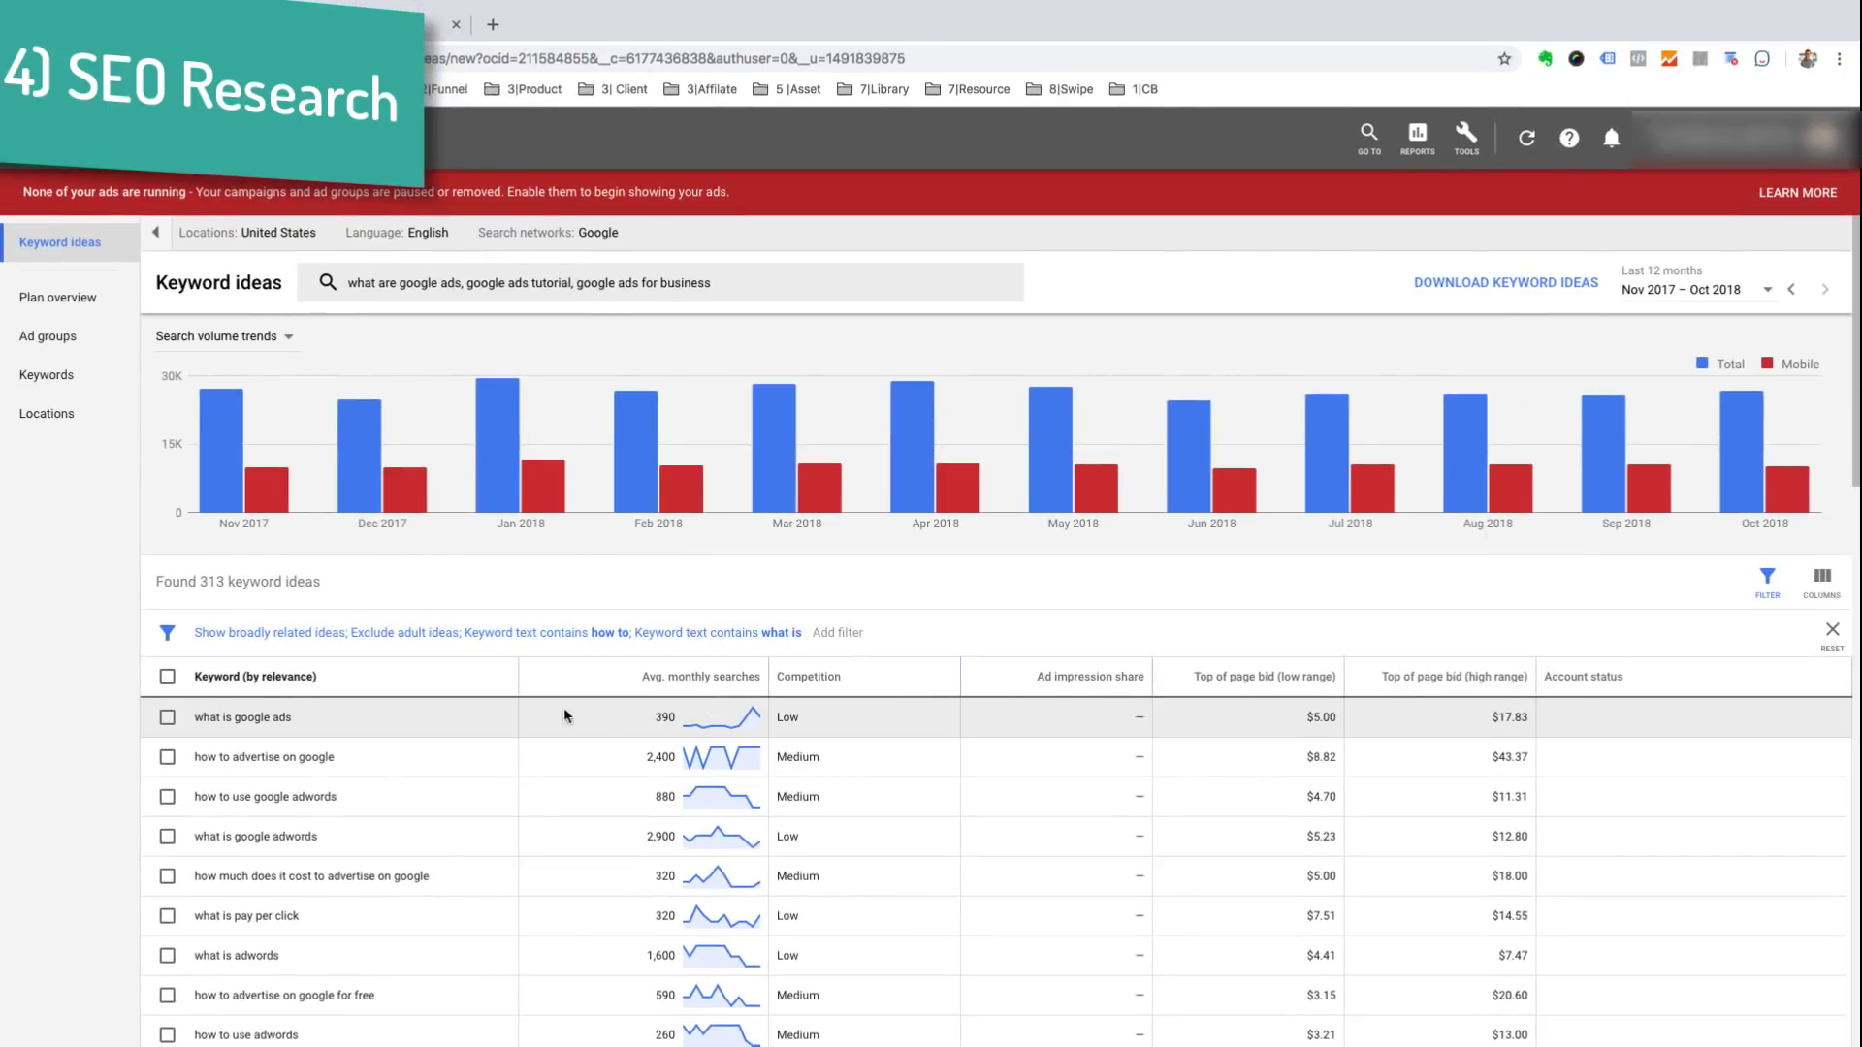
Step: Back in Keyword Planner, examine the filtered how to and what is keywords and the available filter types
scroll(549, 852, "down", 6)
scroll(539, 824, "down", 5)
scroll(516, 794, "up", 11)
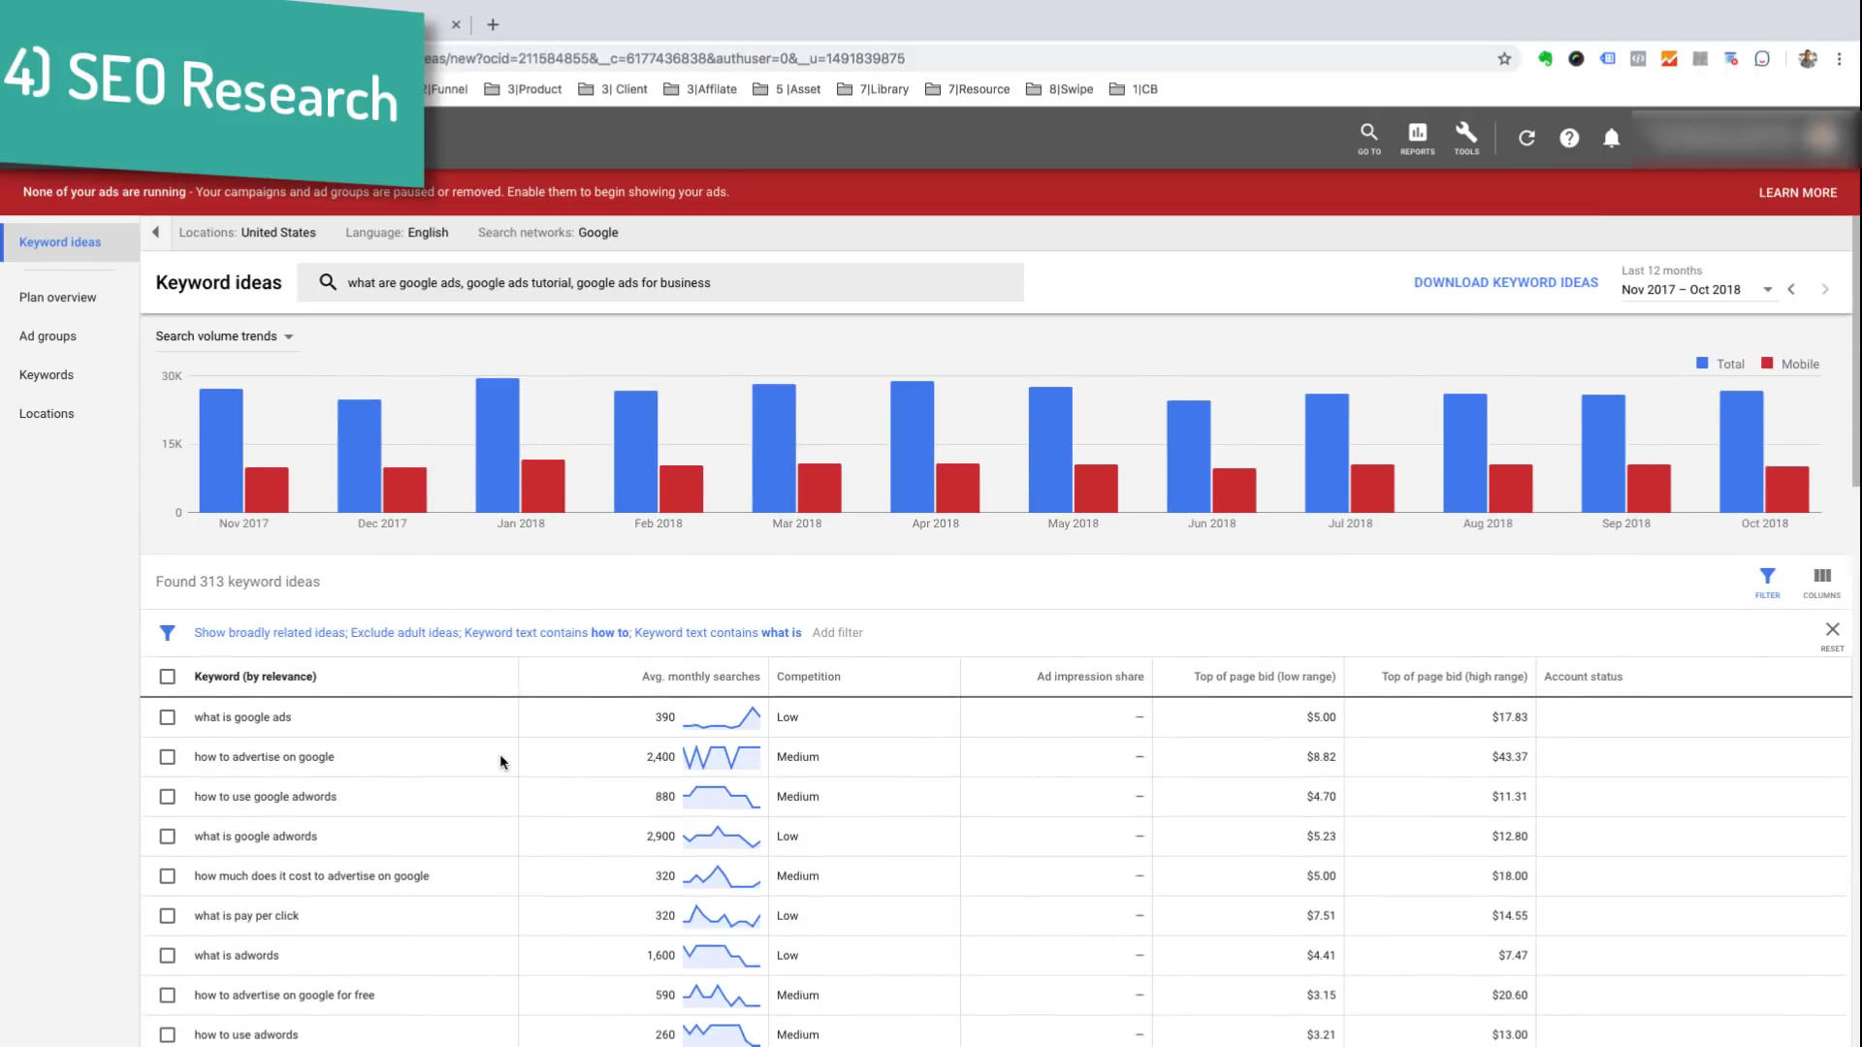
scroll(506, 753, "down", 3)
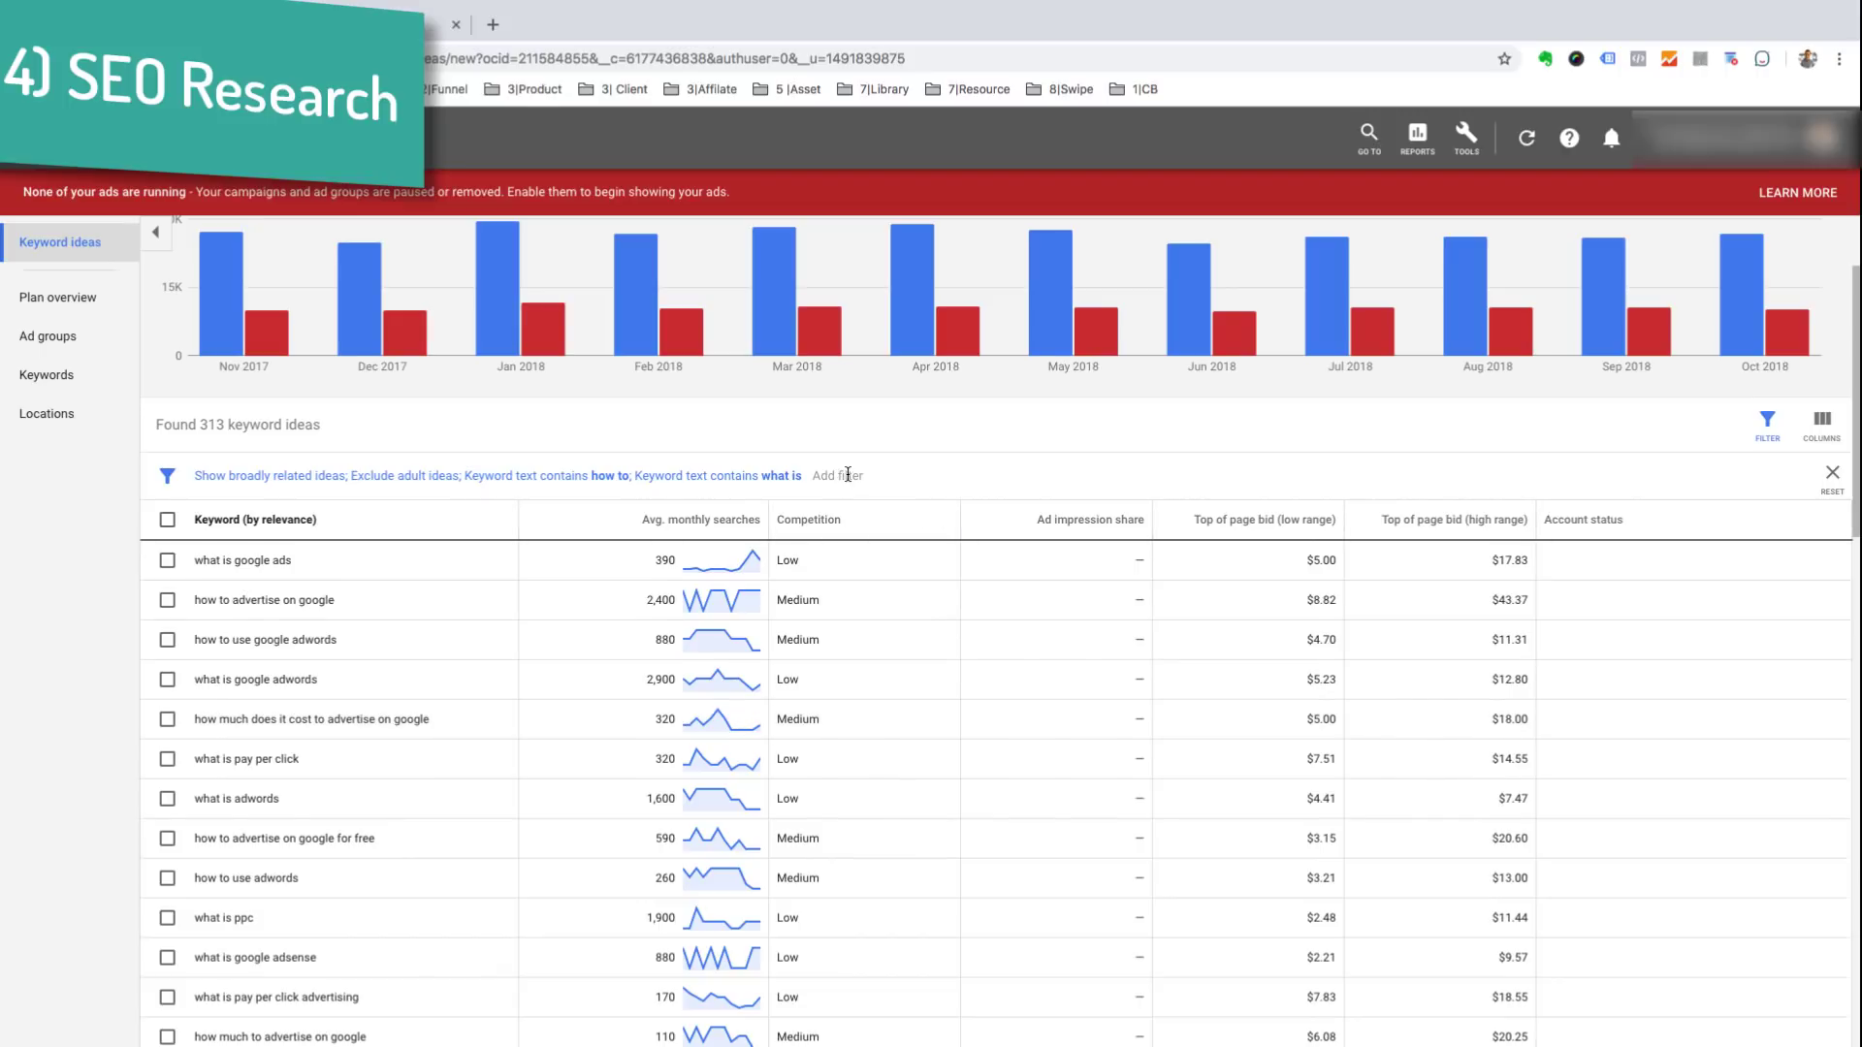
scroll(853, 484, "up", 3)
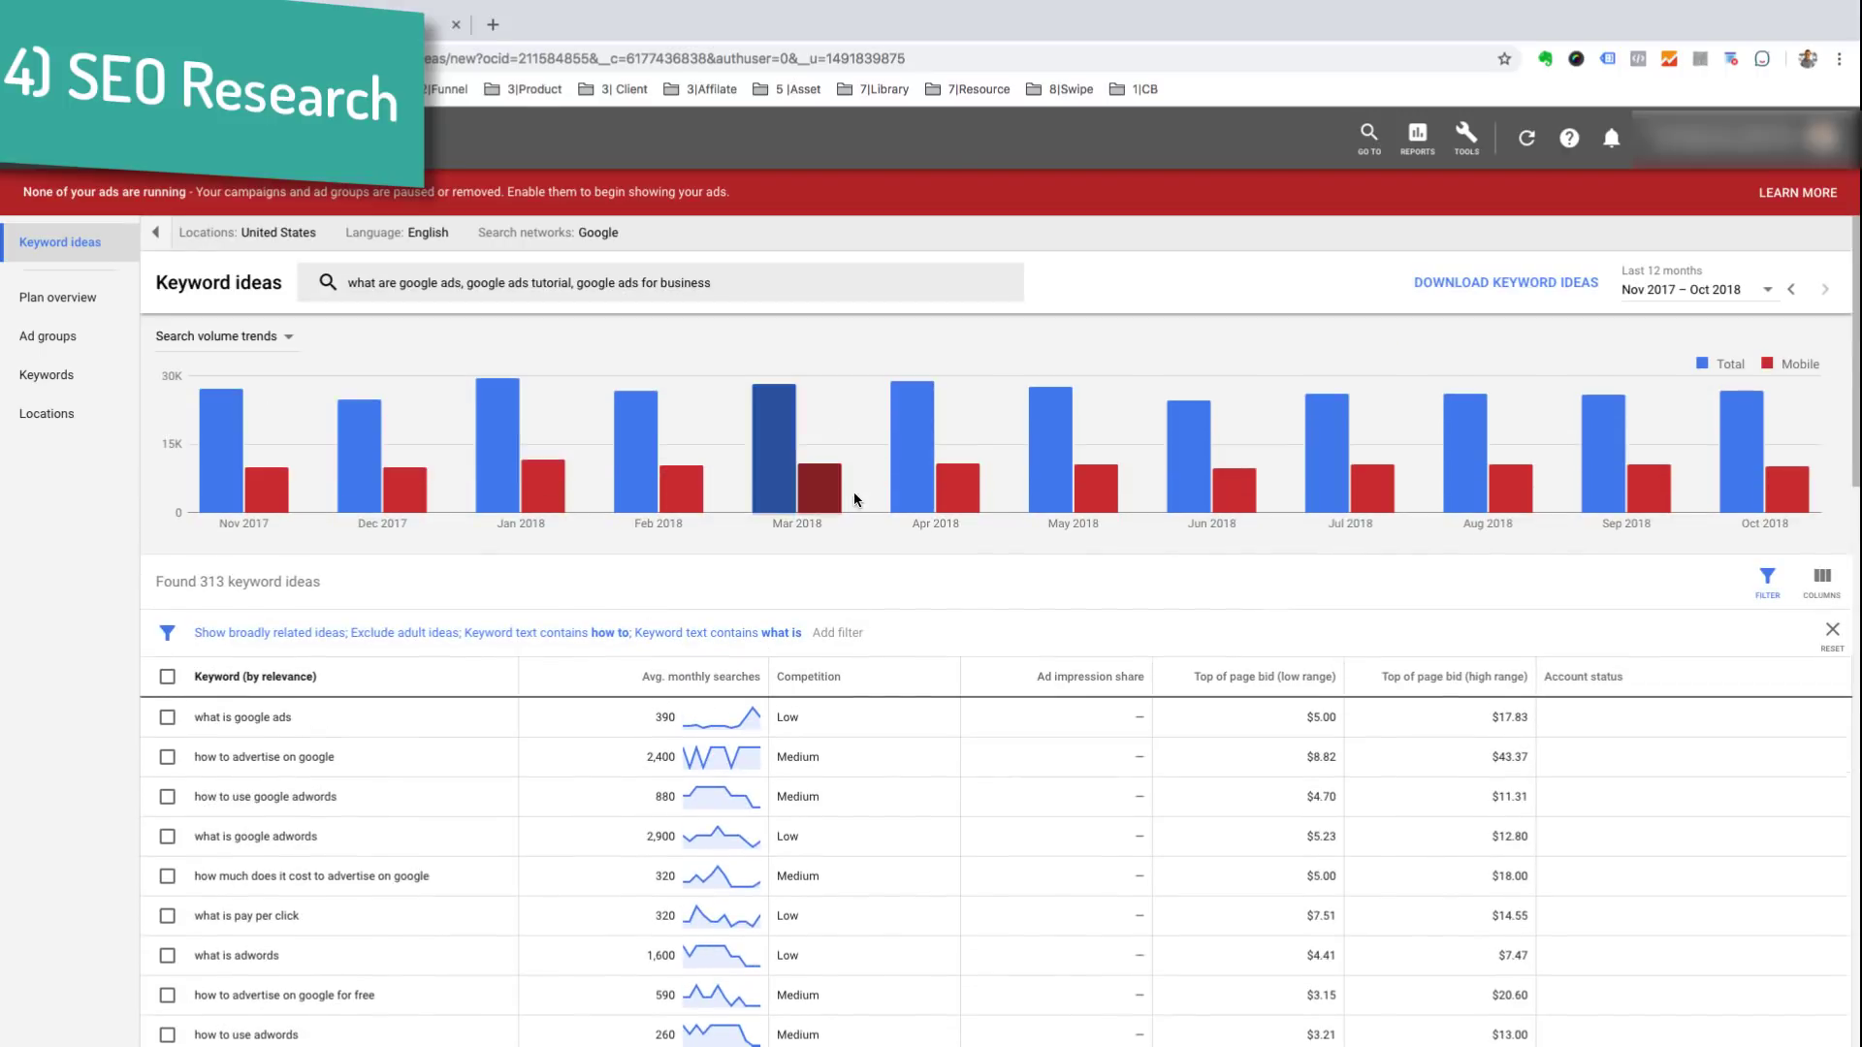
left_click(837, 632)
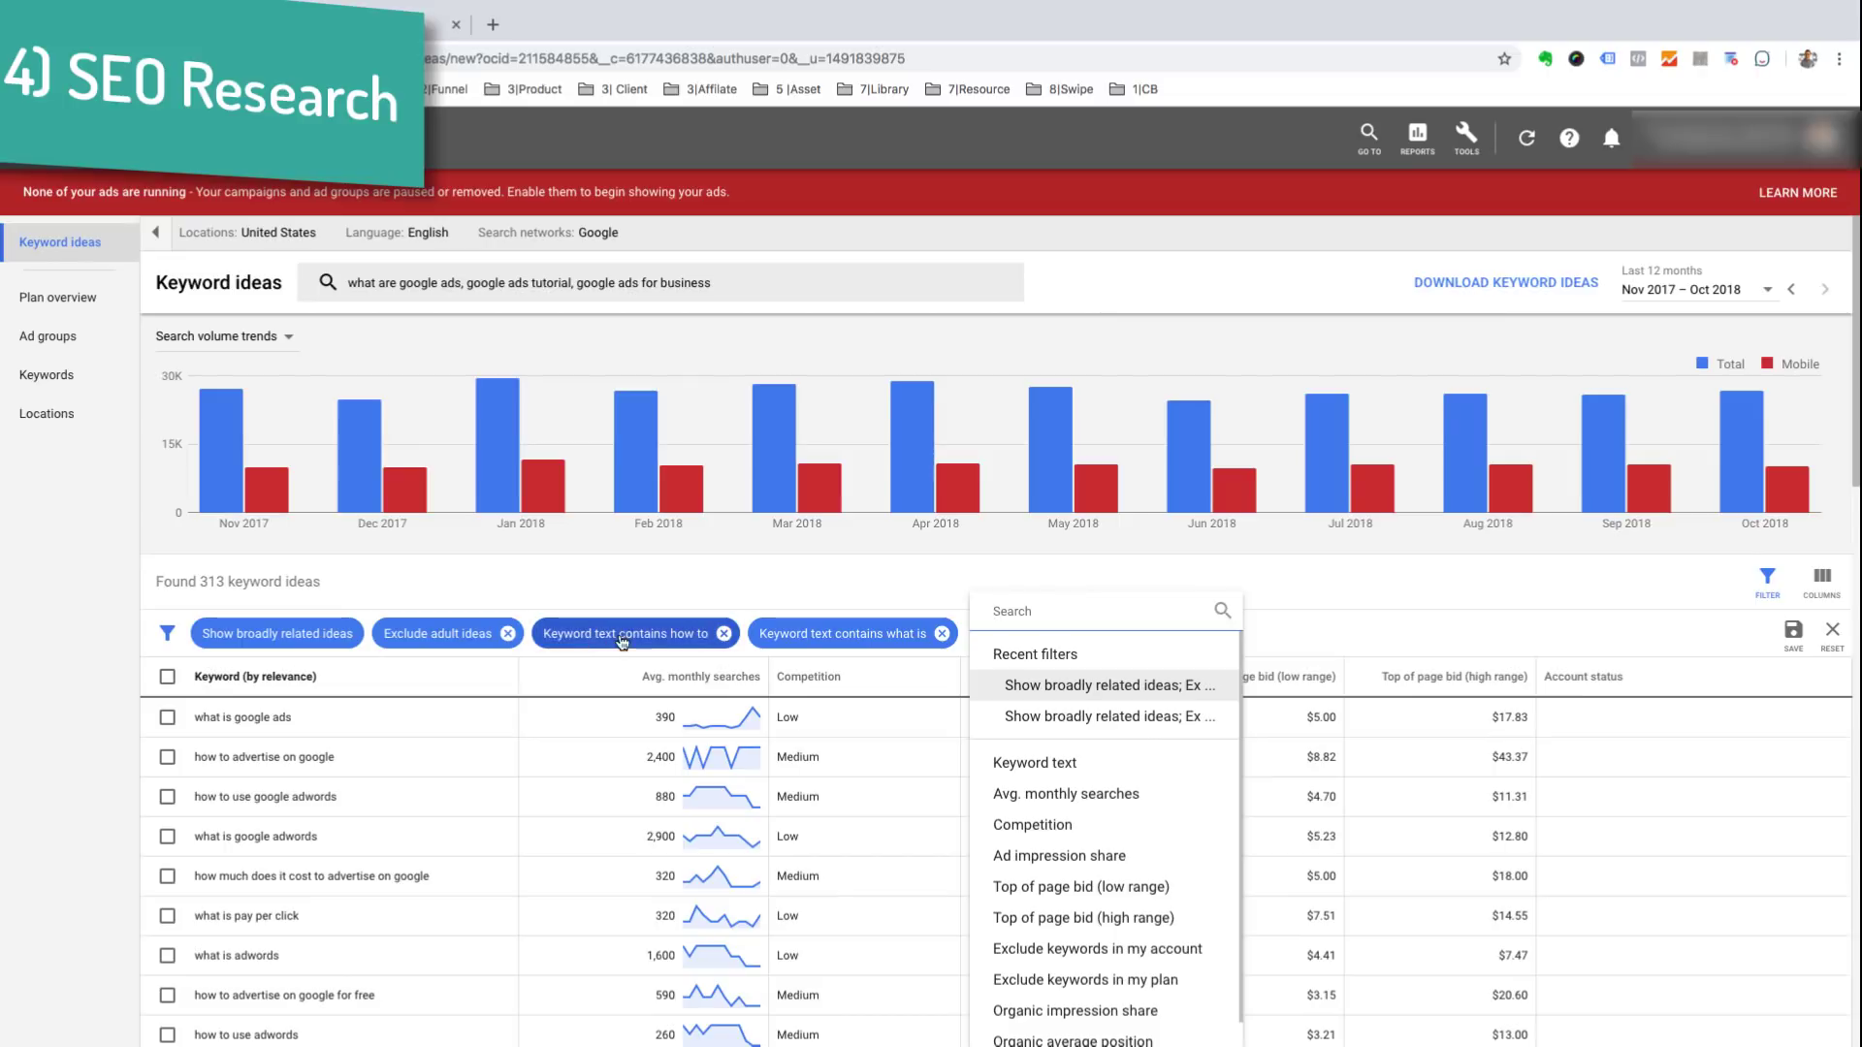
left_click(929, 590)
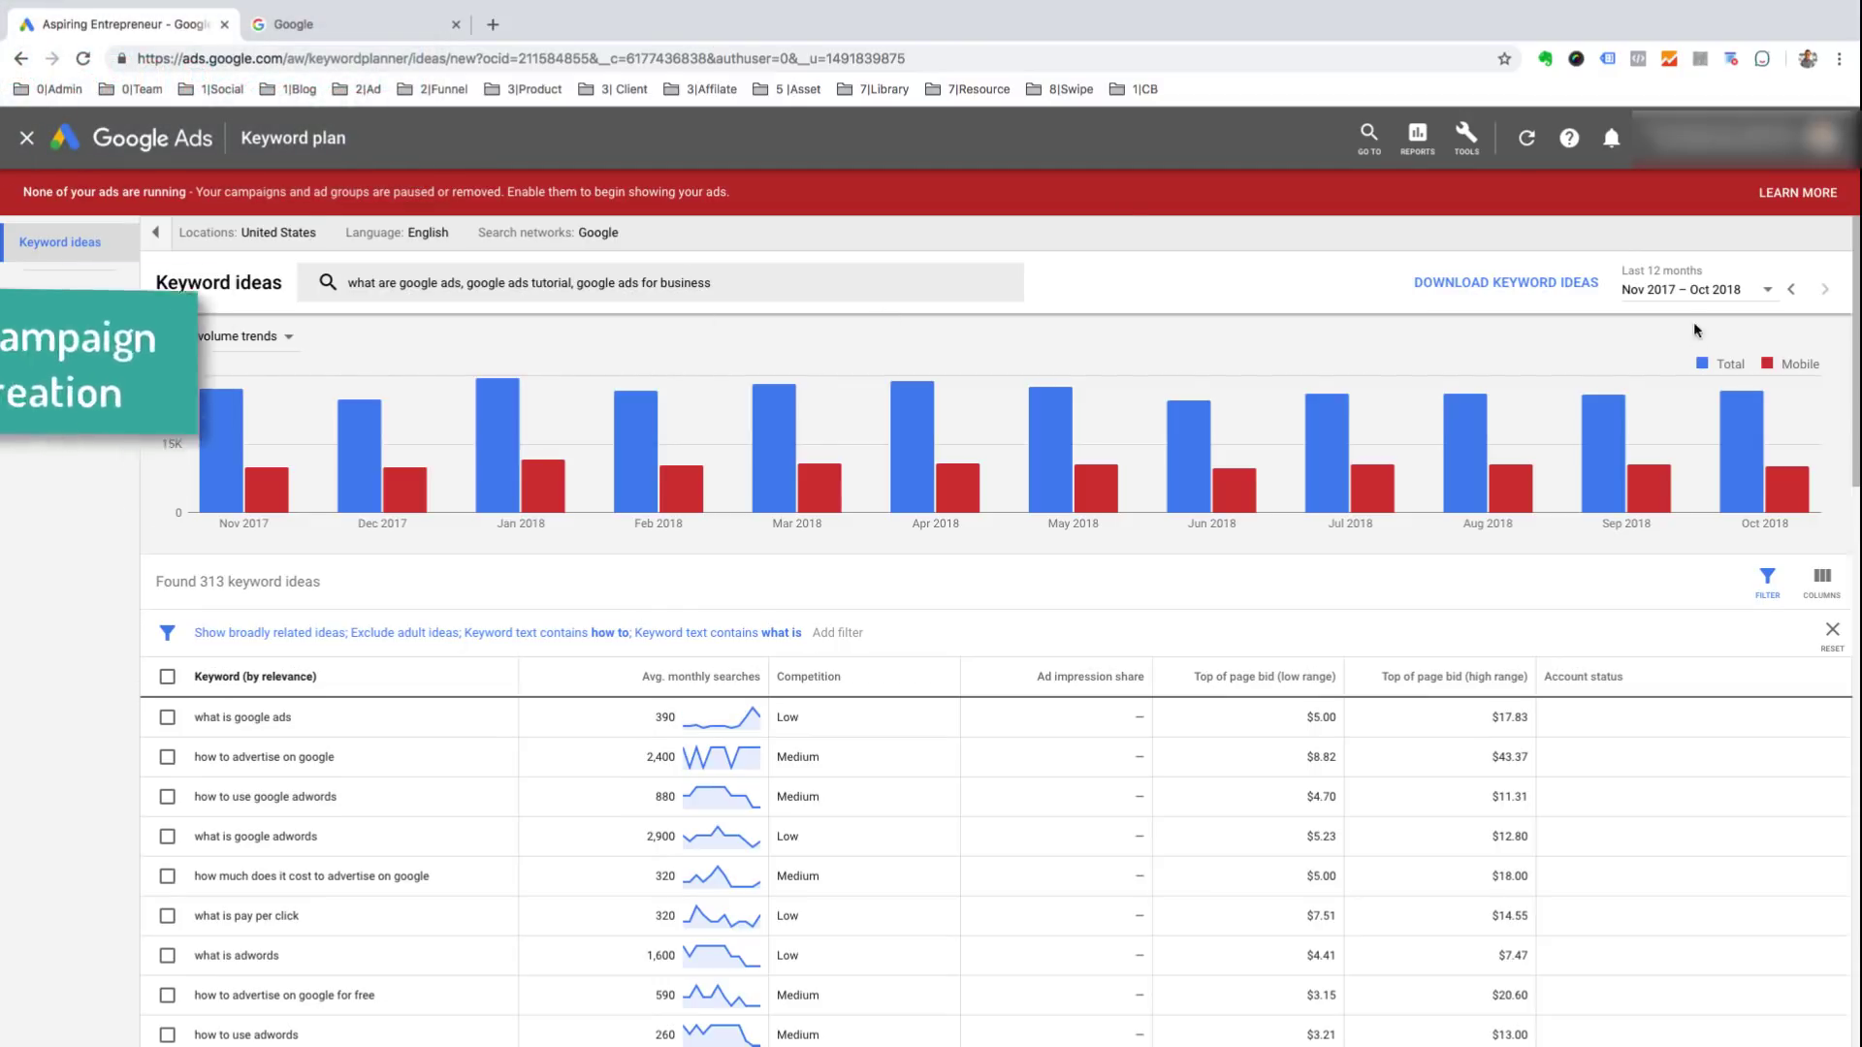
Step: Start a new keyword search, reusing the earlier query google ads management, ppc management agency, lead generation services
left_click(1466, 137)
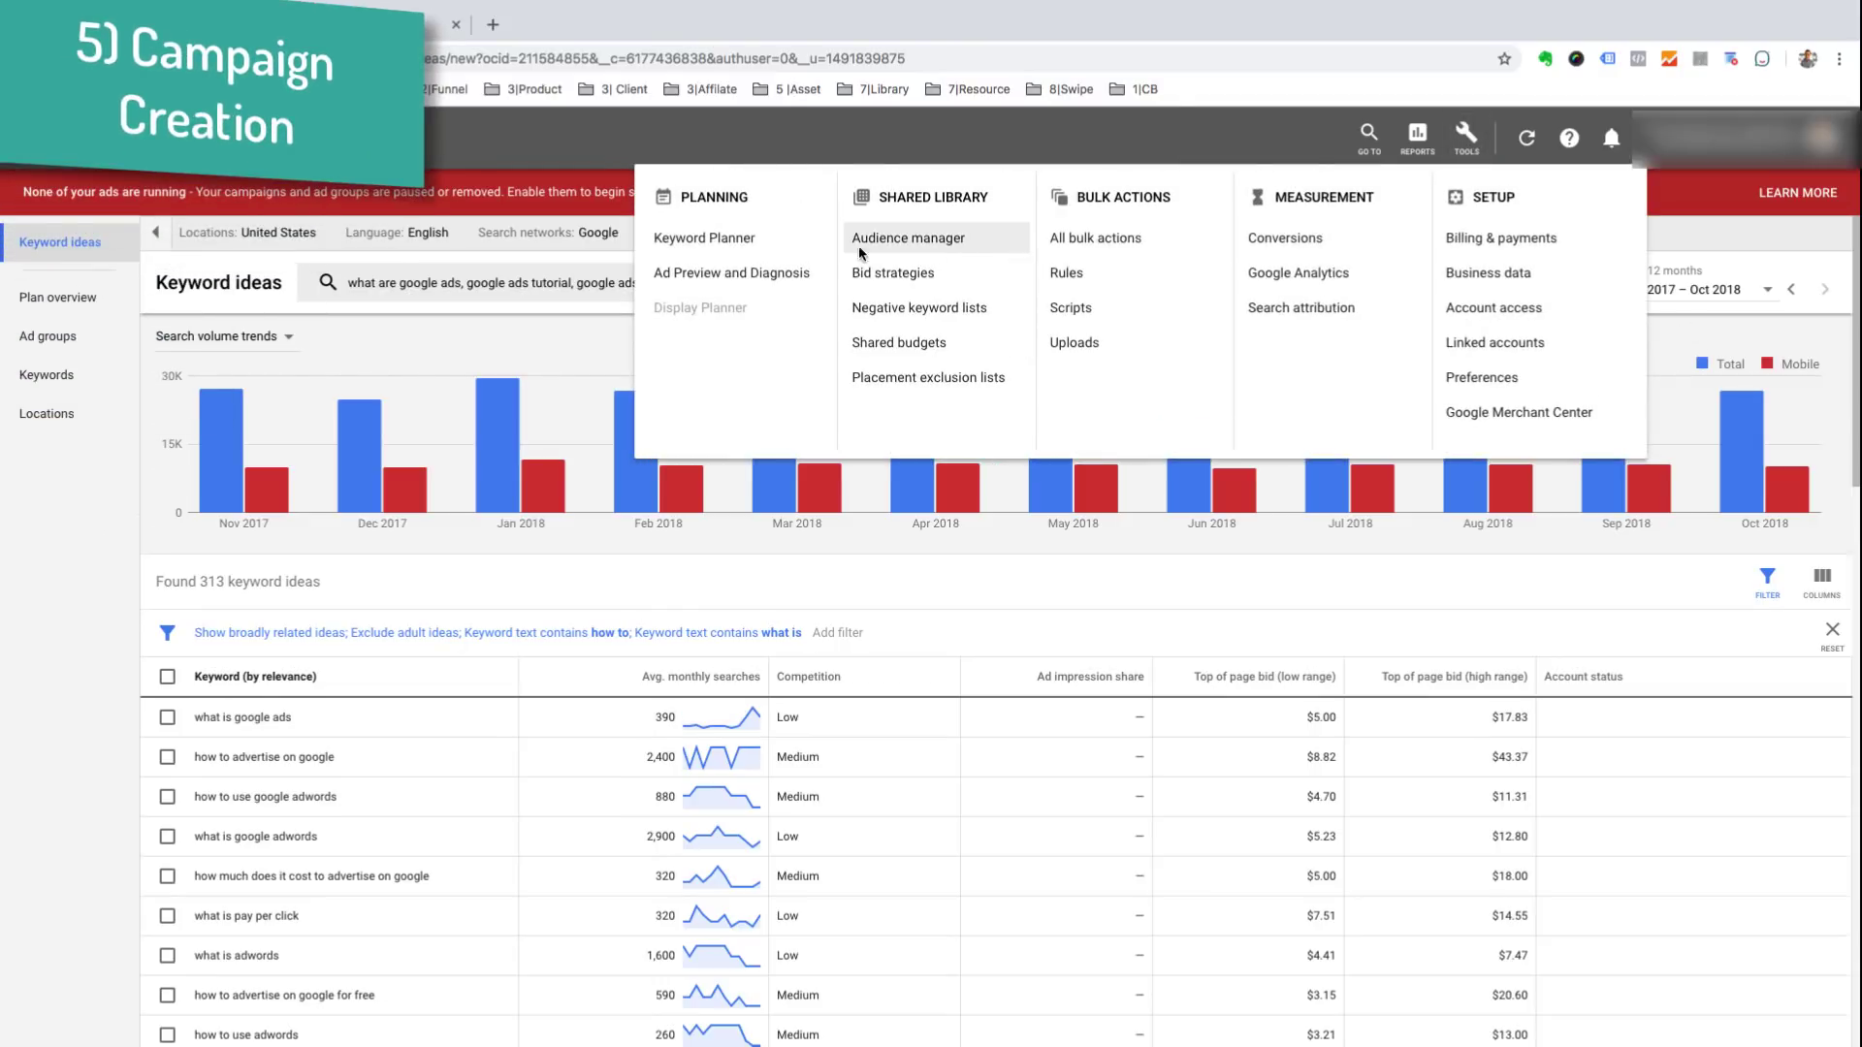
left_click(708, 238)
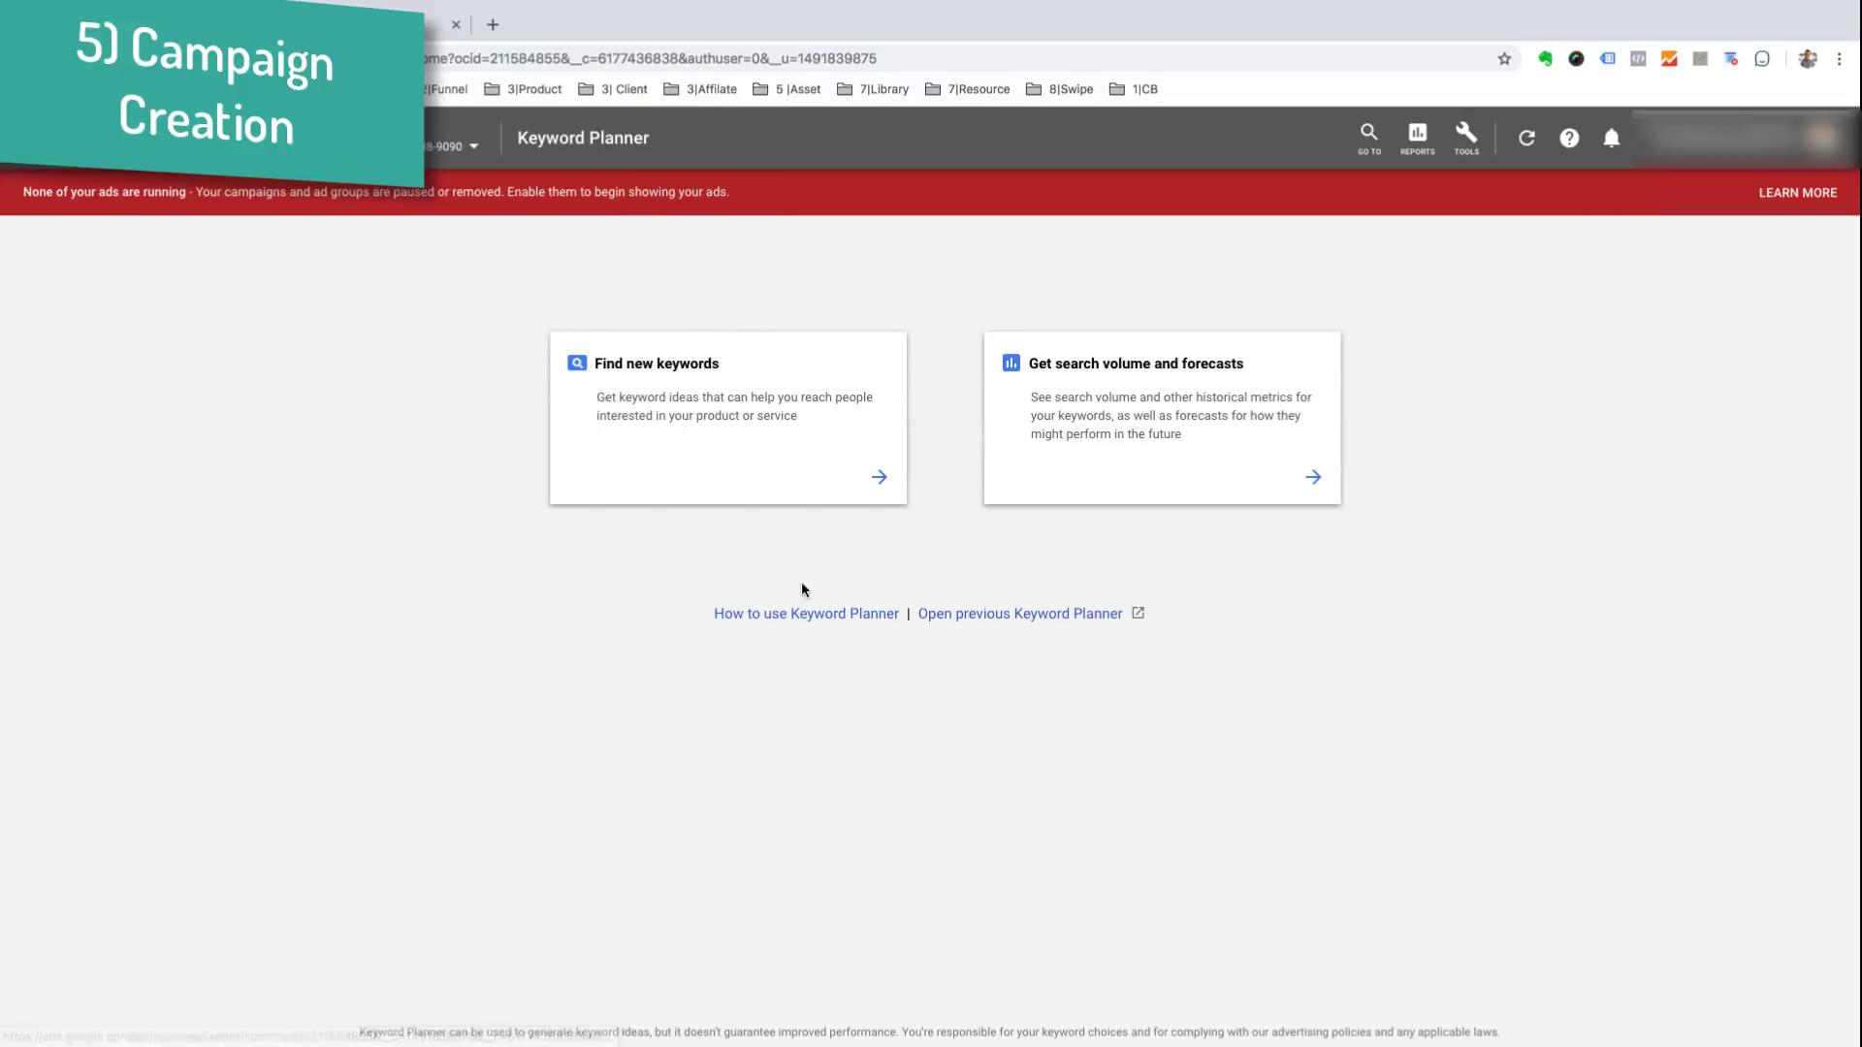
left_click(723, 433)
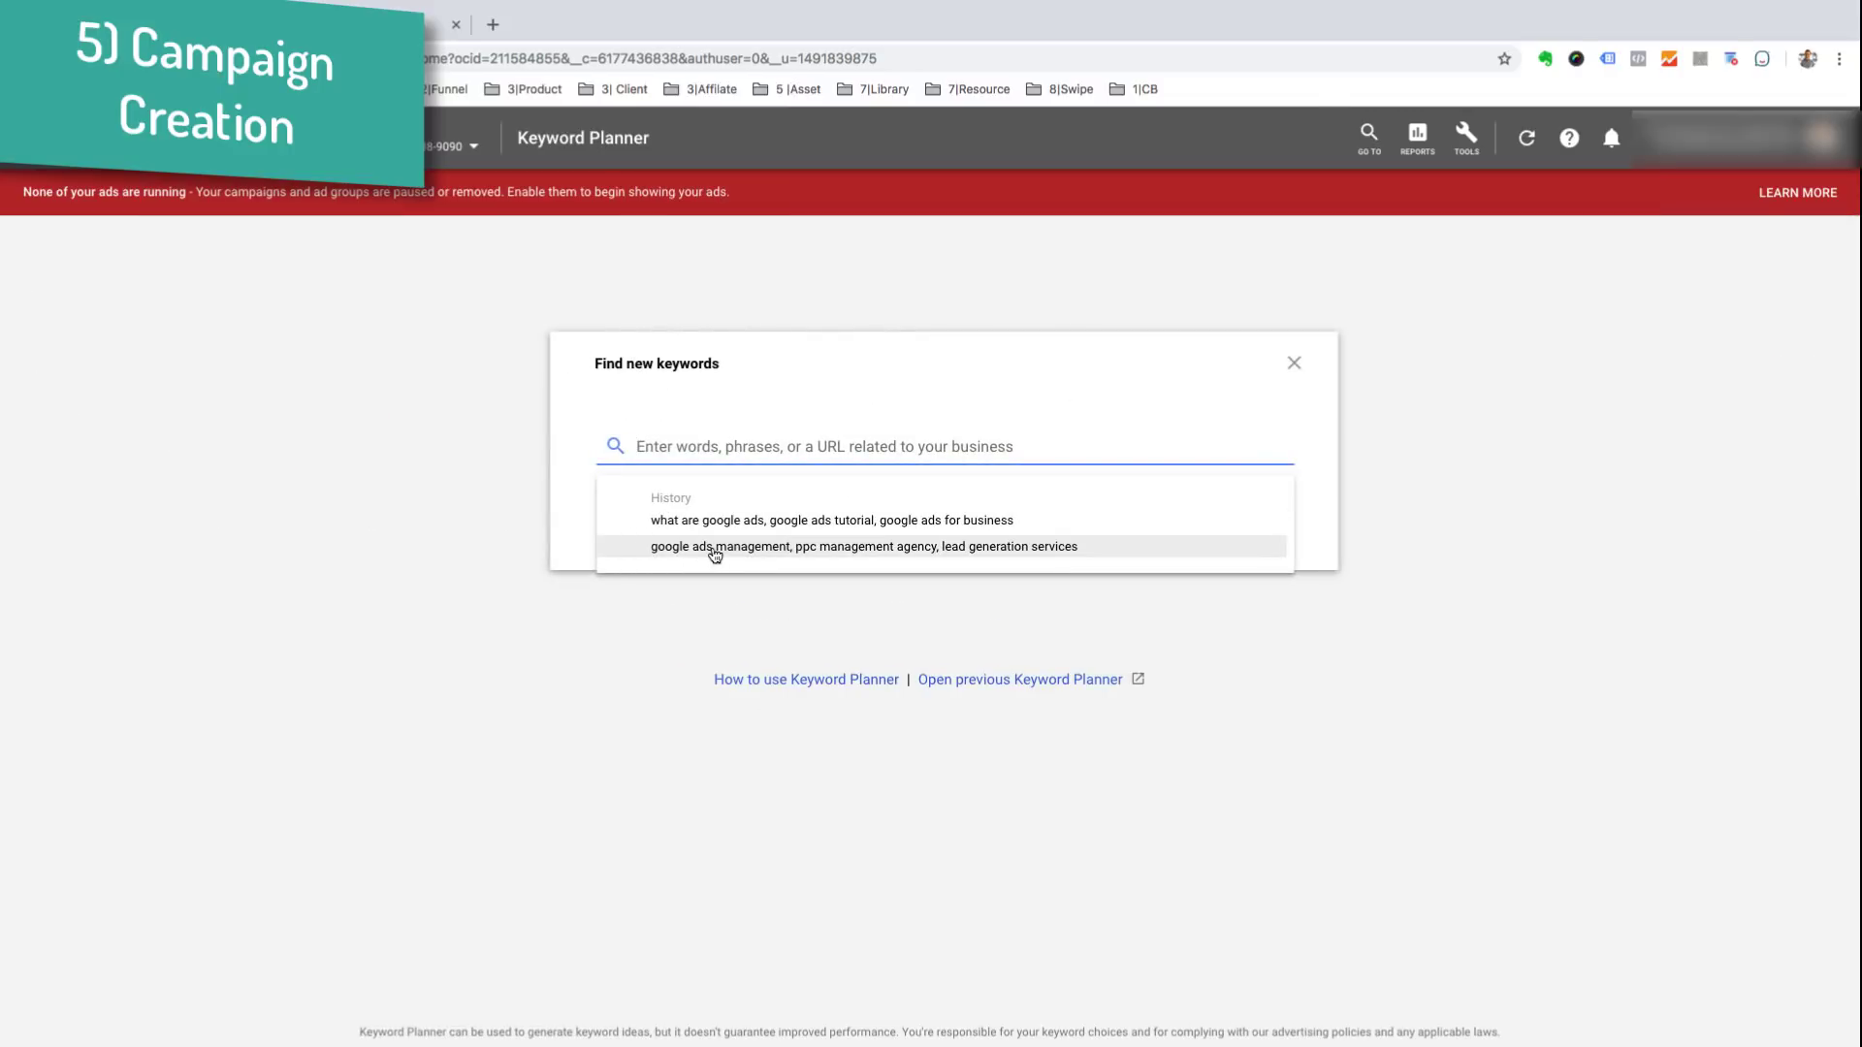
left_click(715, 546)
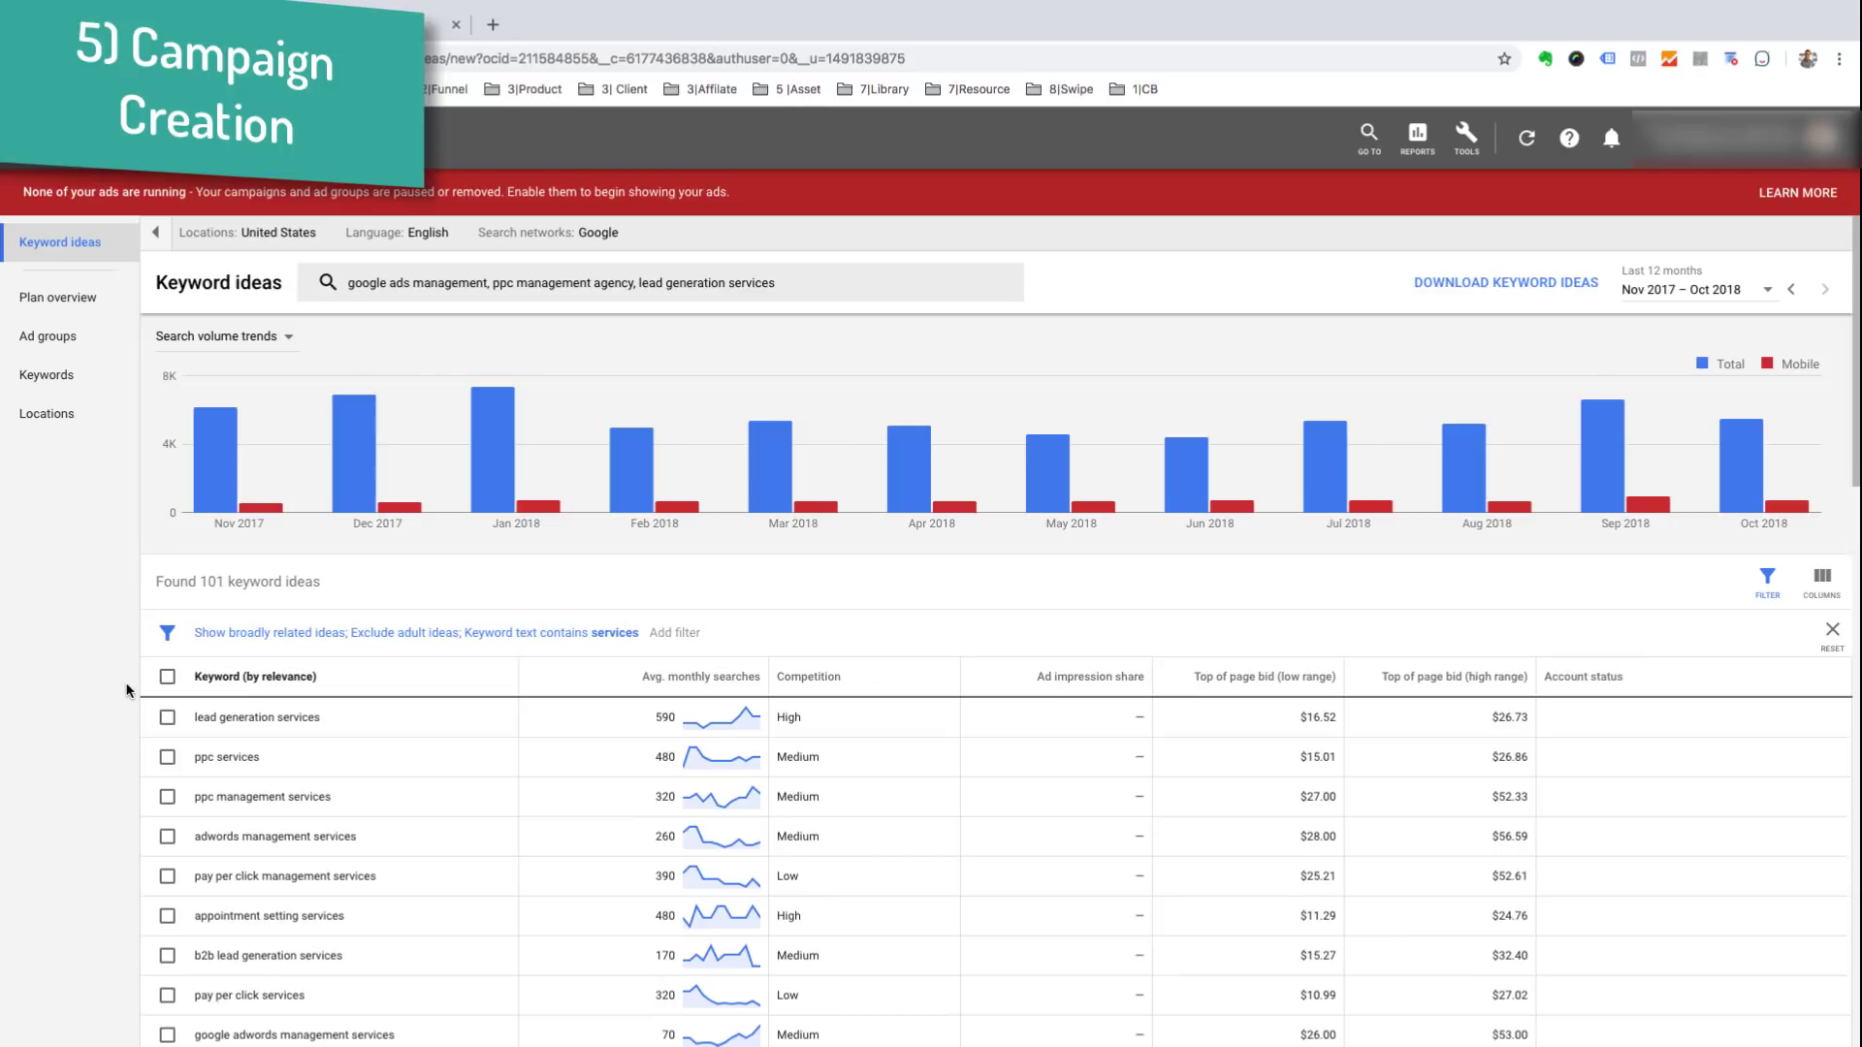
Step: Select the ppc services keyword and create a new ad group named PPC Services for it
left_click(169, 760)
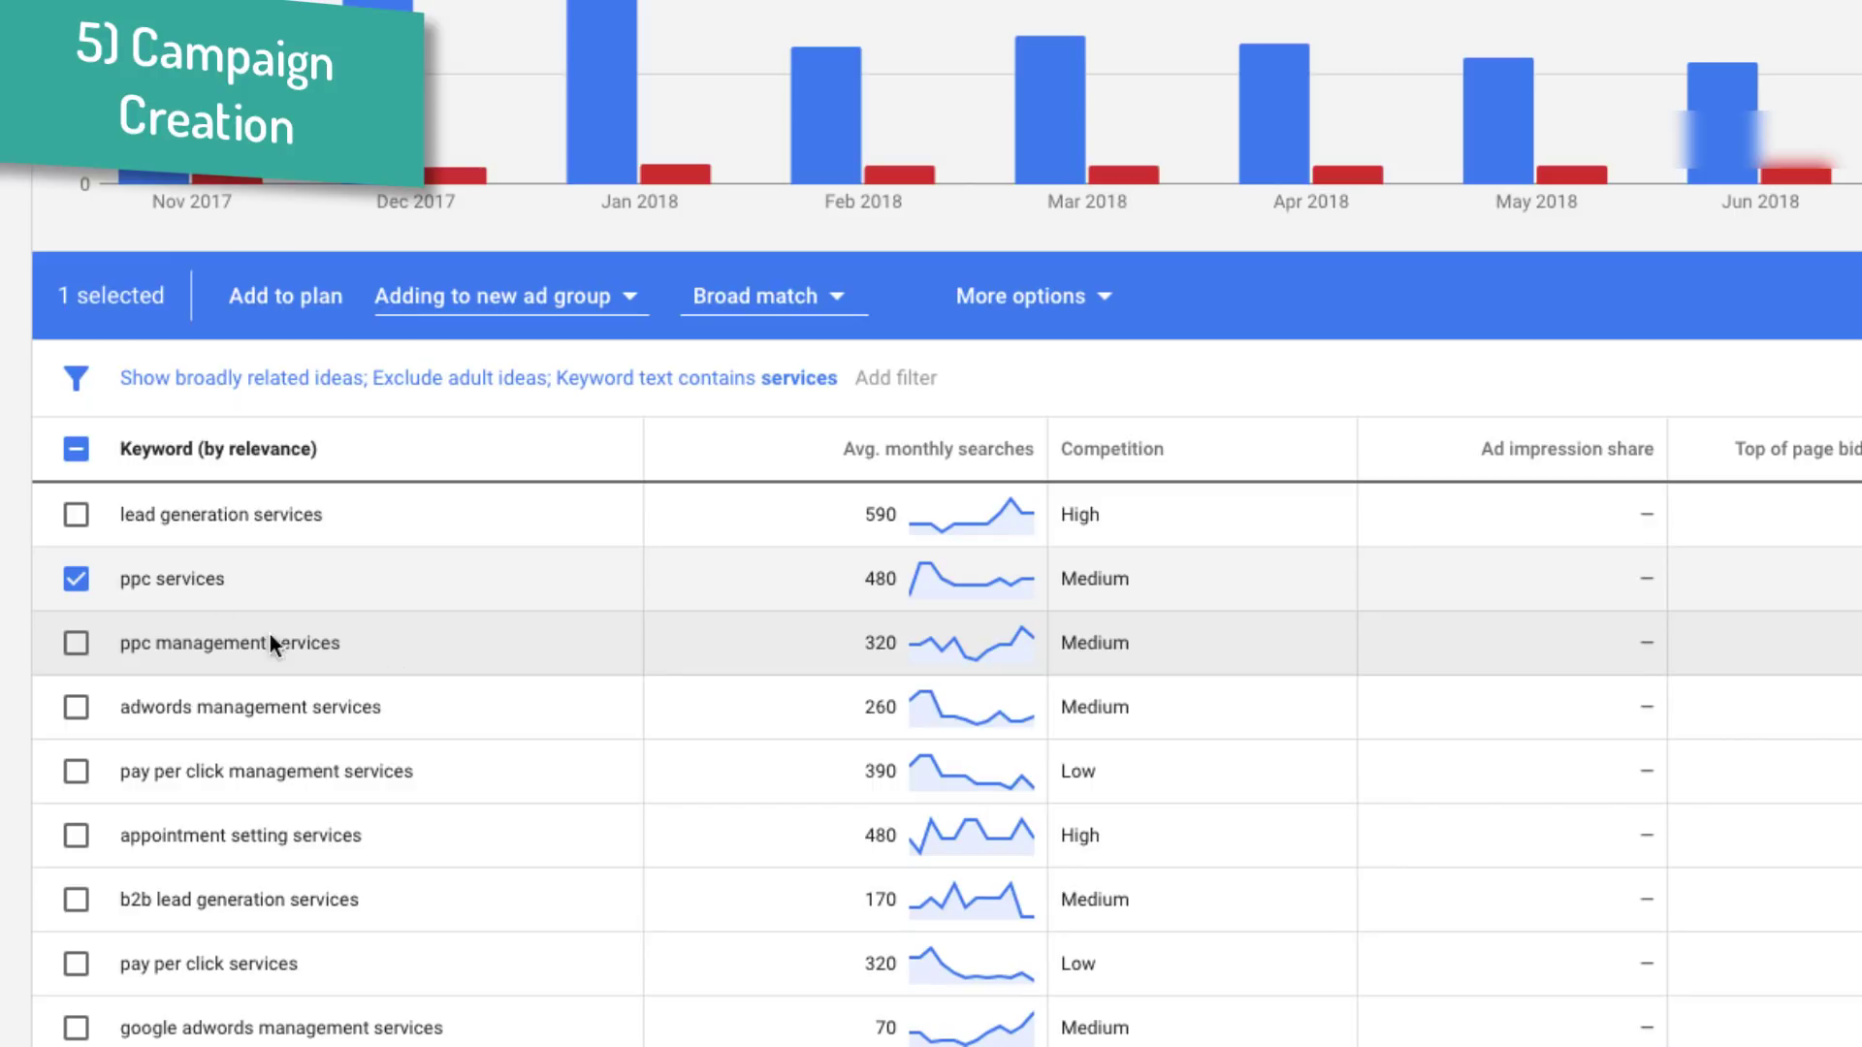
left_click(631, 300)
left_click(476, 417)
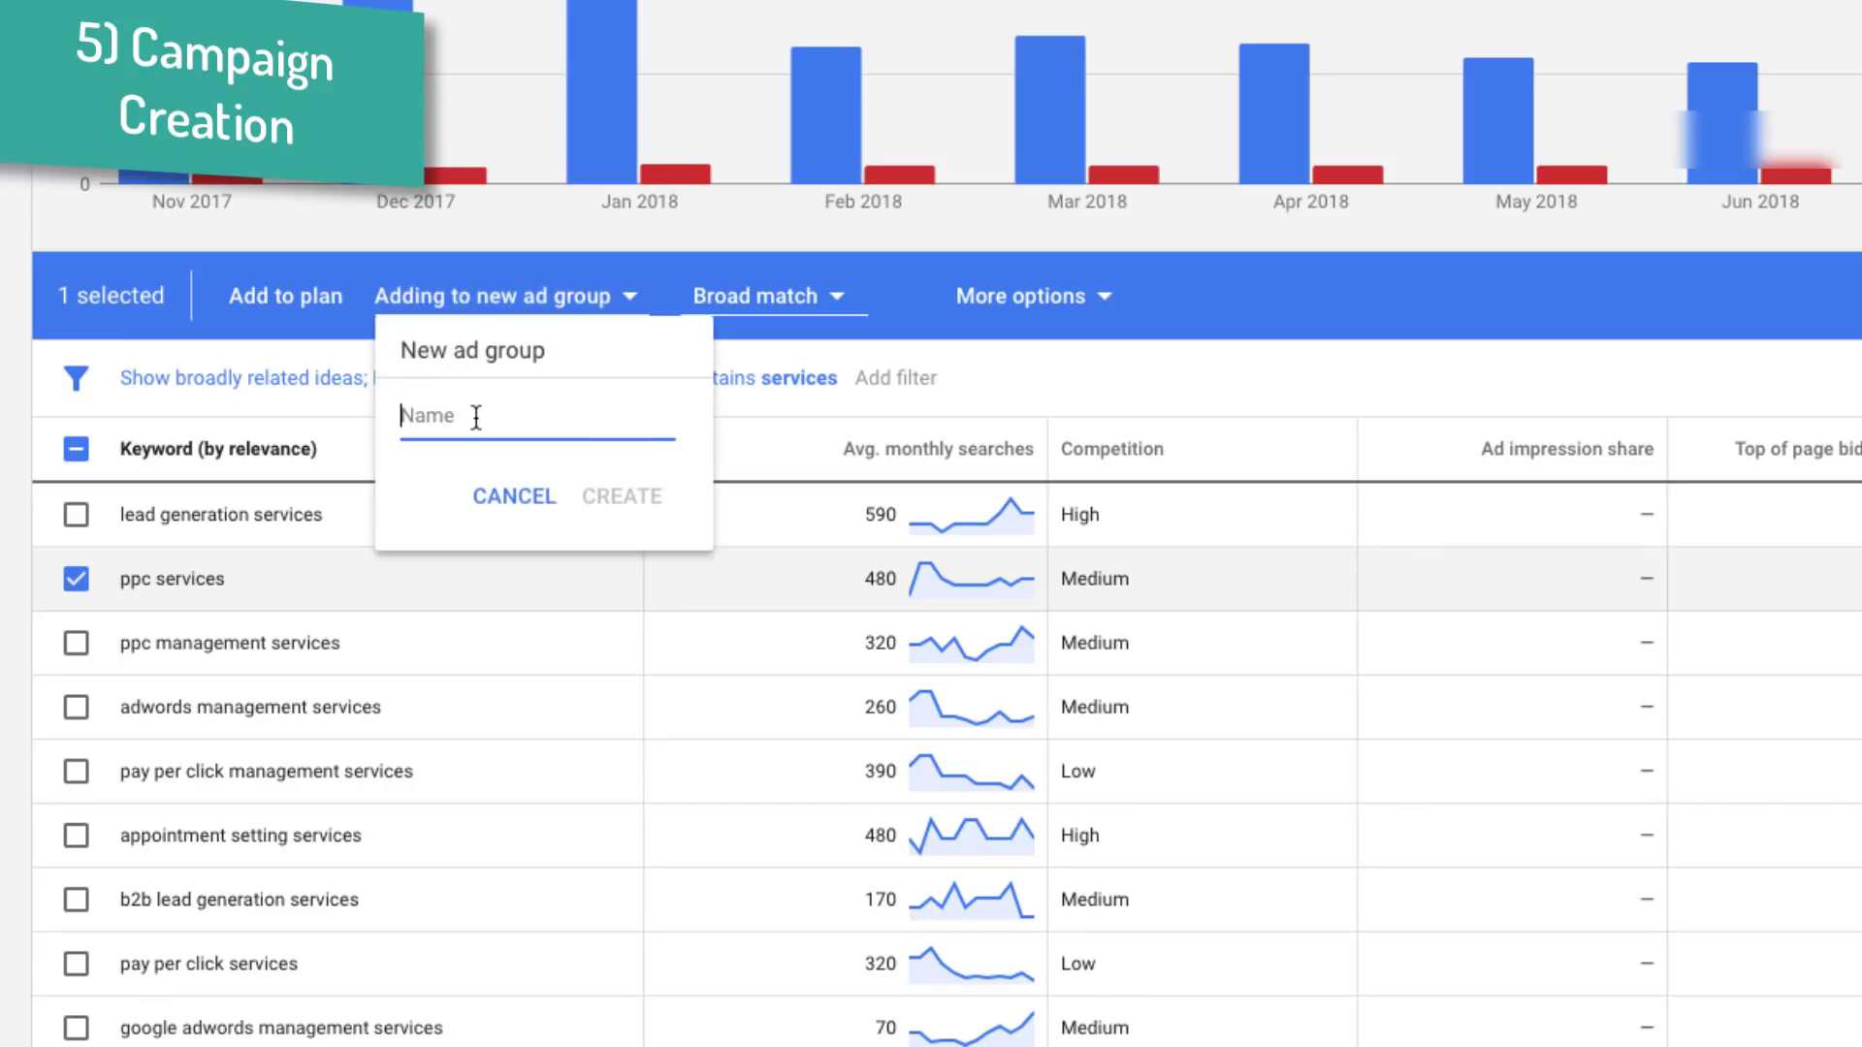
type("PPC Services")
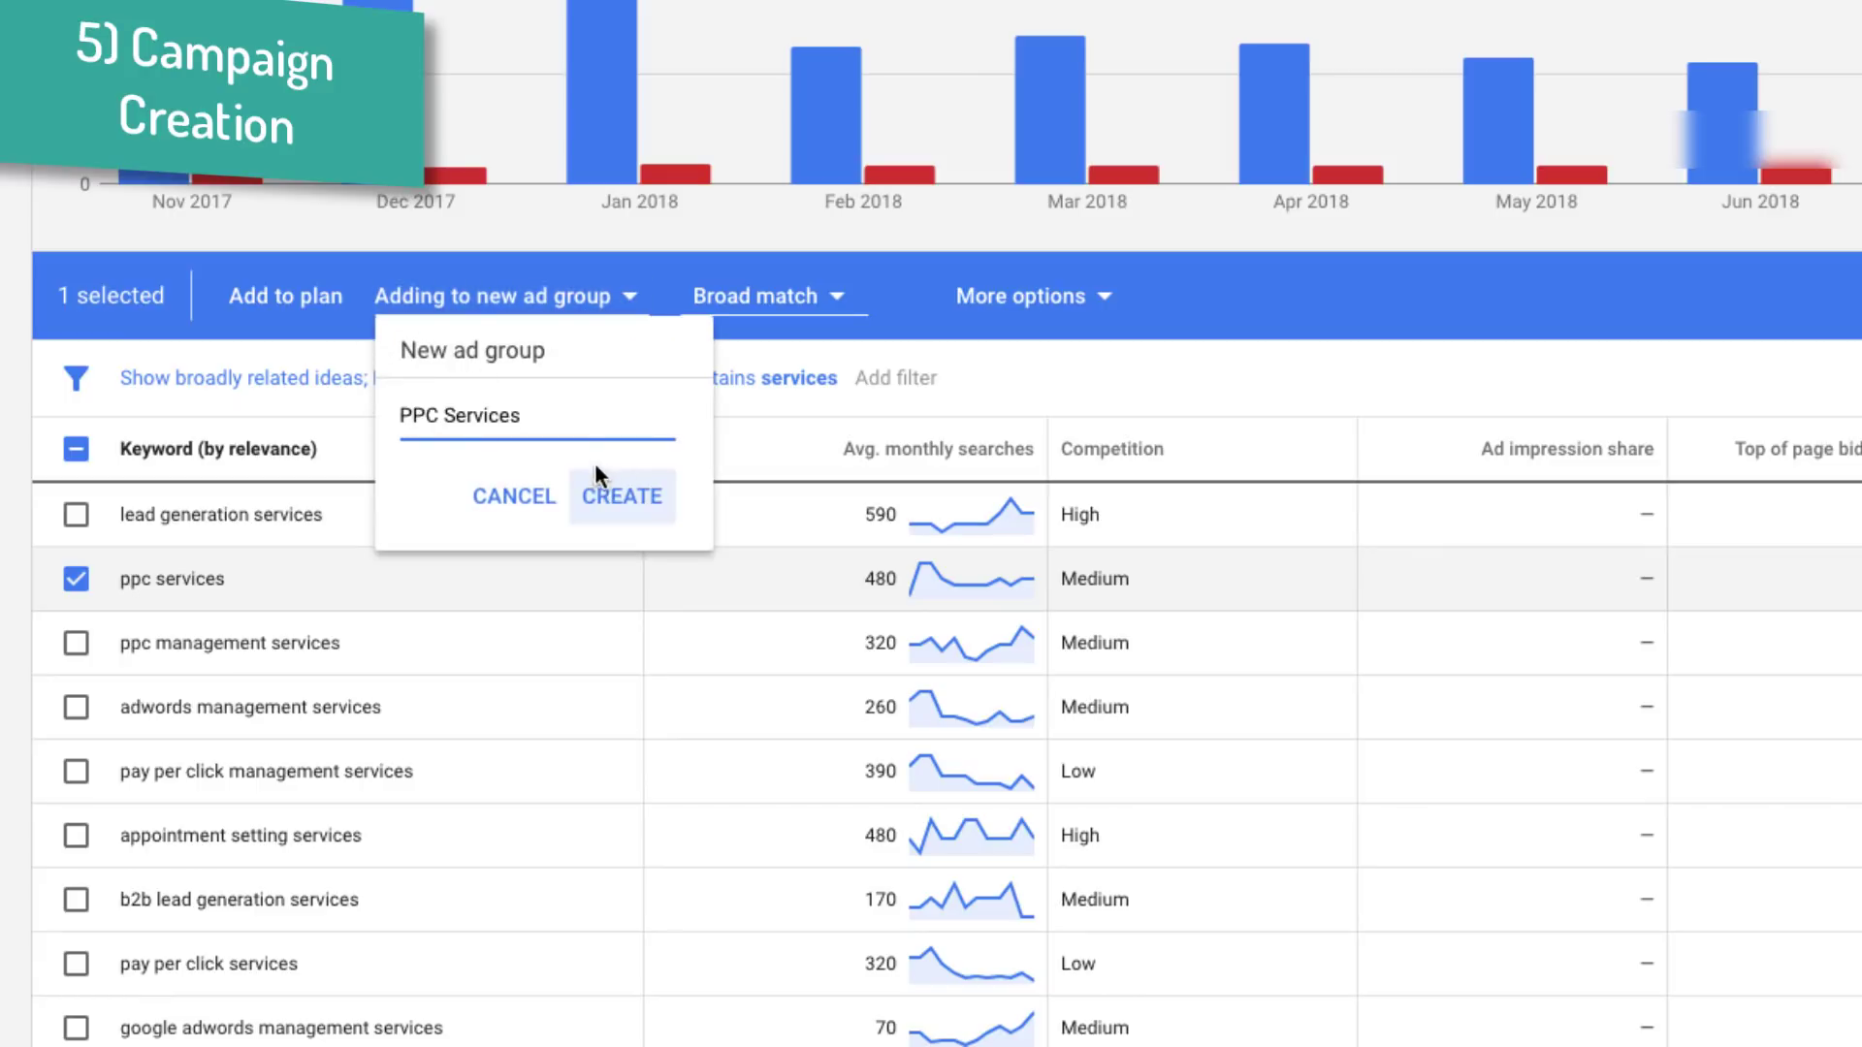
left_click(642, 498)
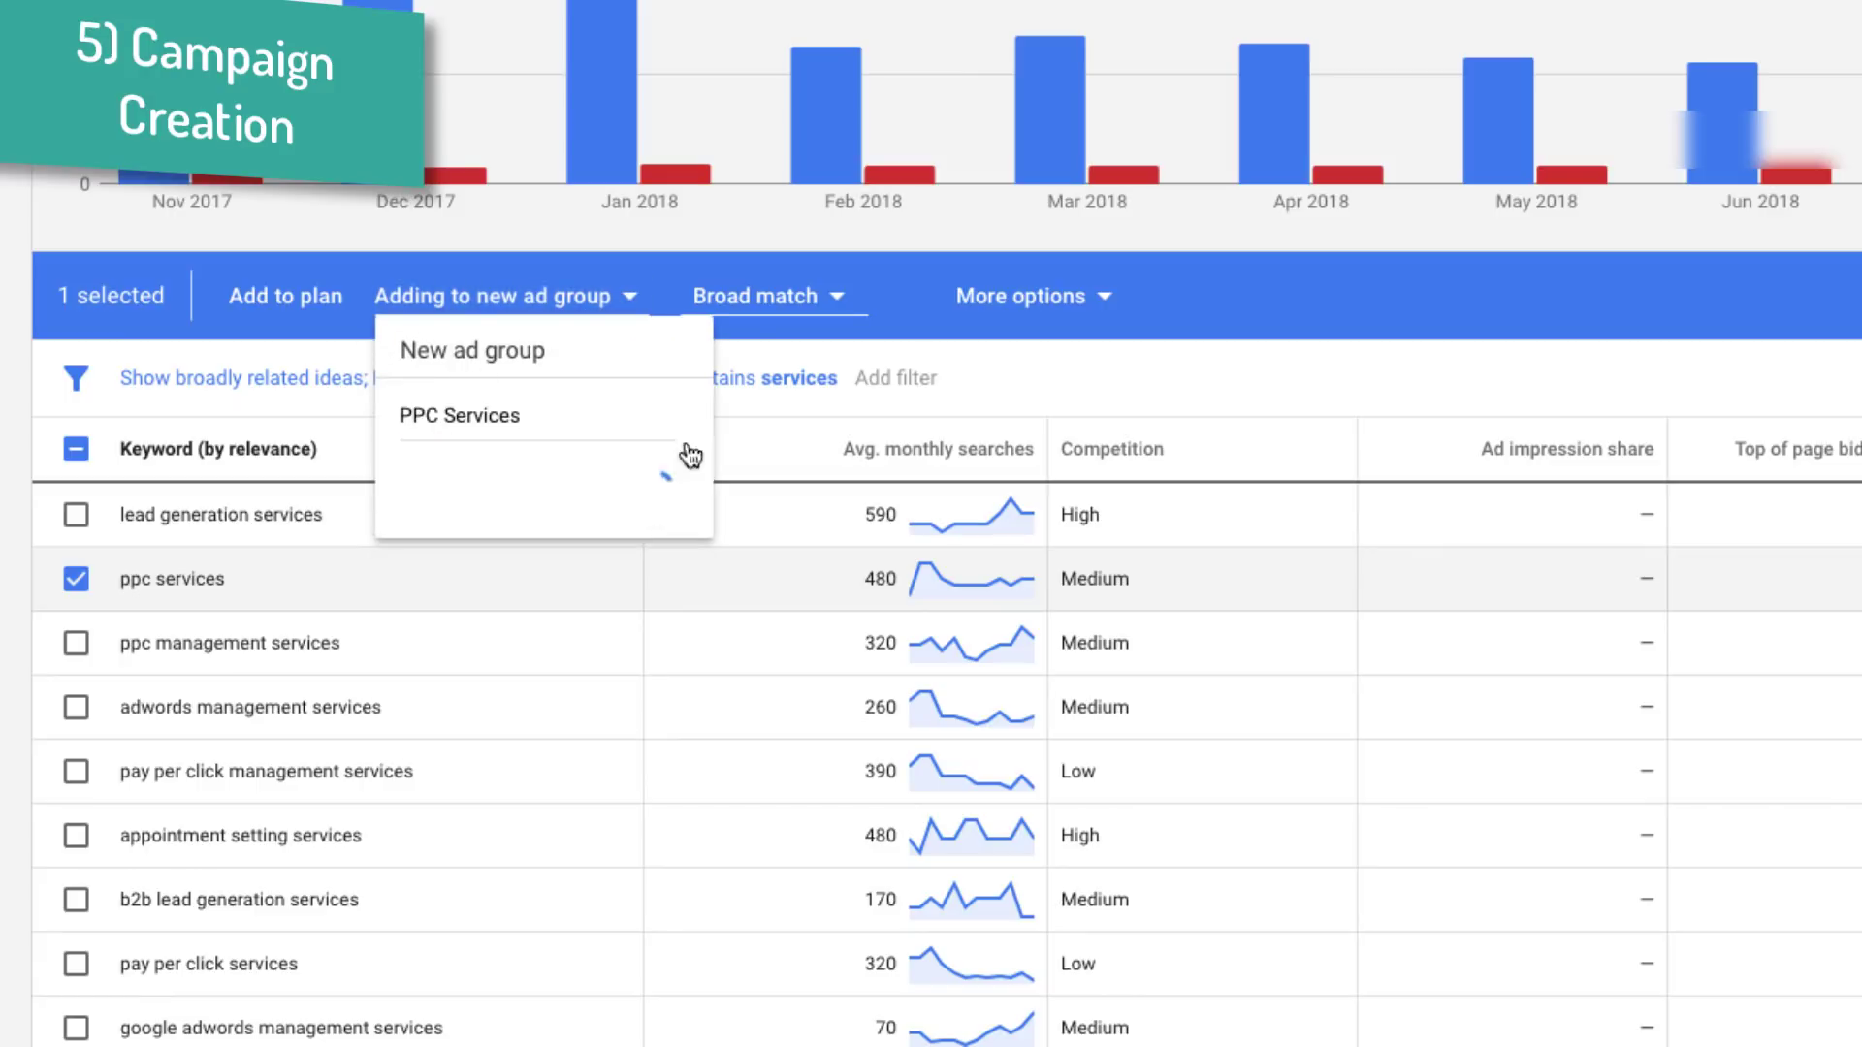
Step: Add ppc services to the plan as an exact match keyword in the PPC Services ad group
left_click(840, 298)
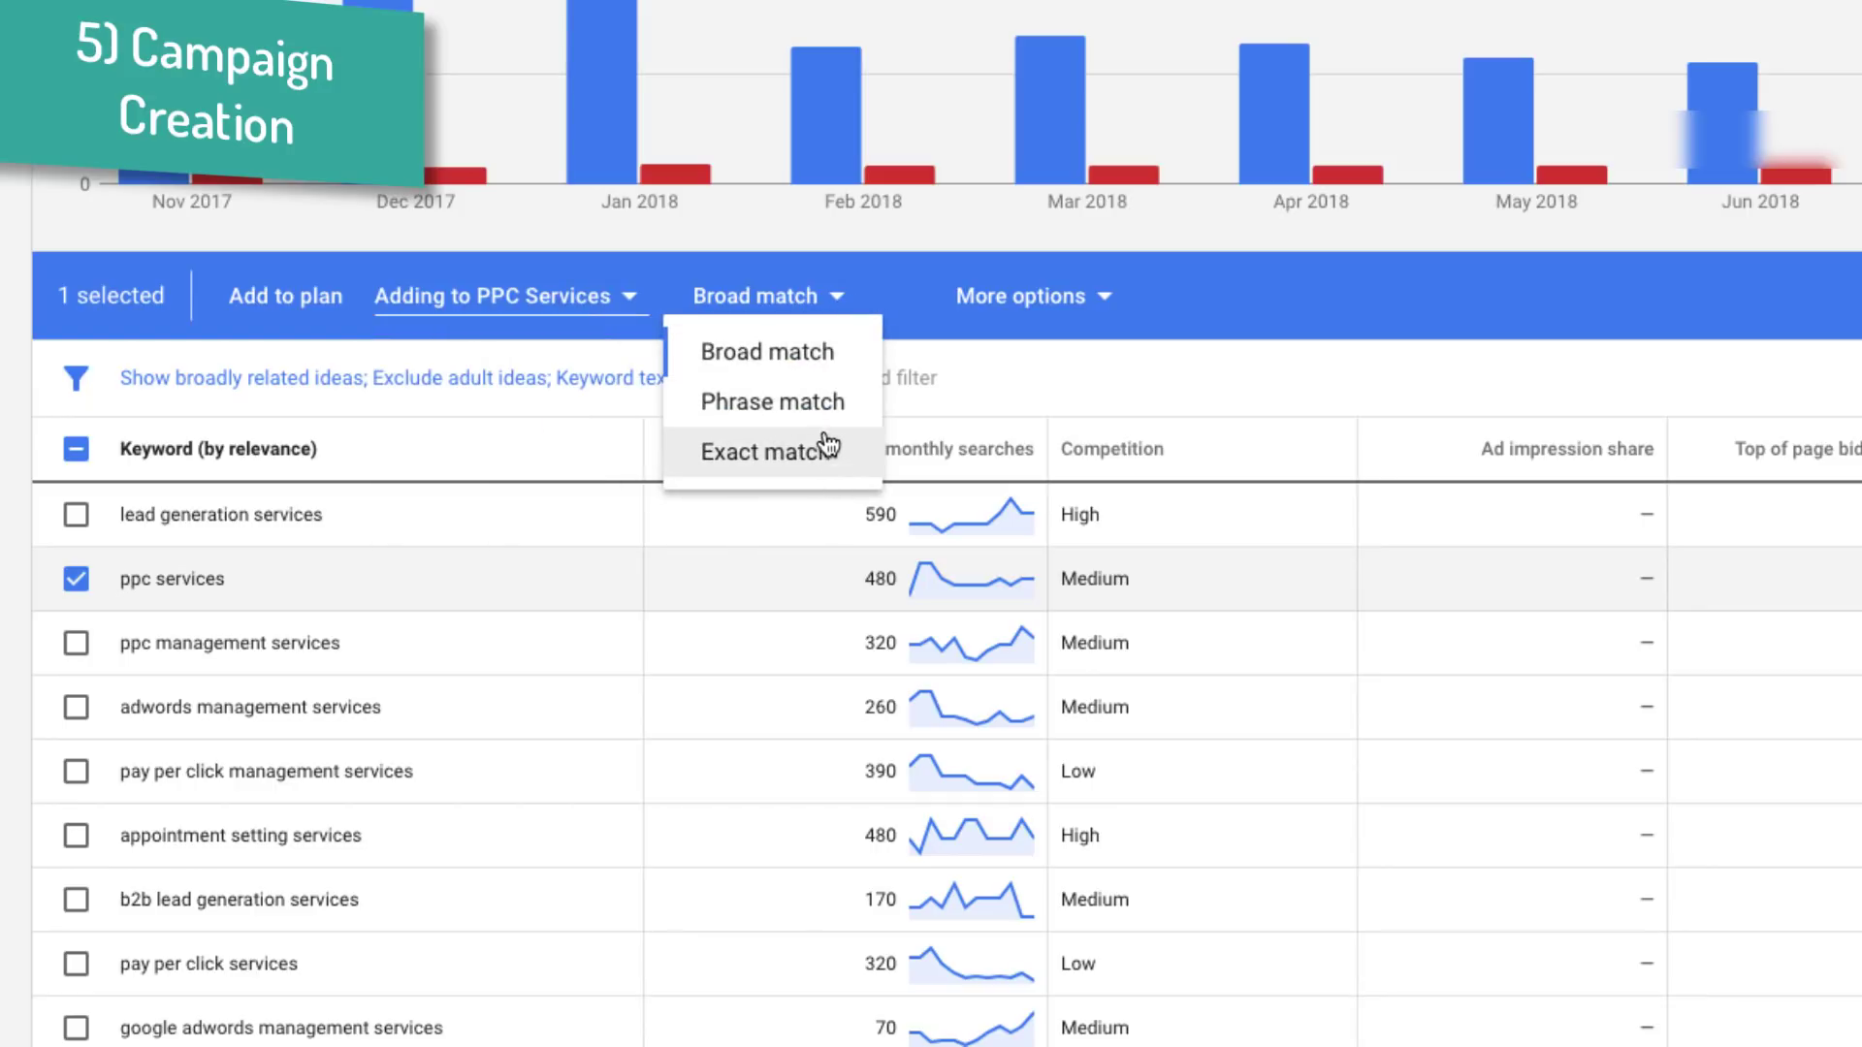
left_click(802, 455)
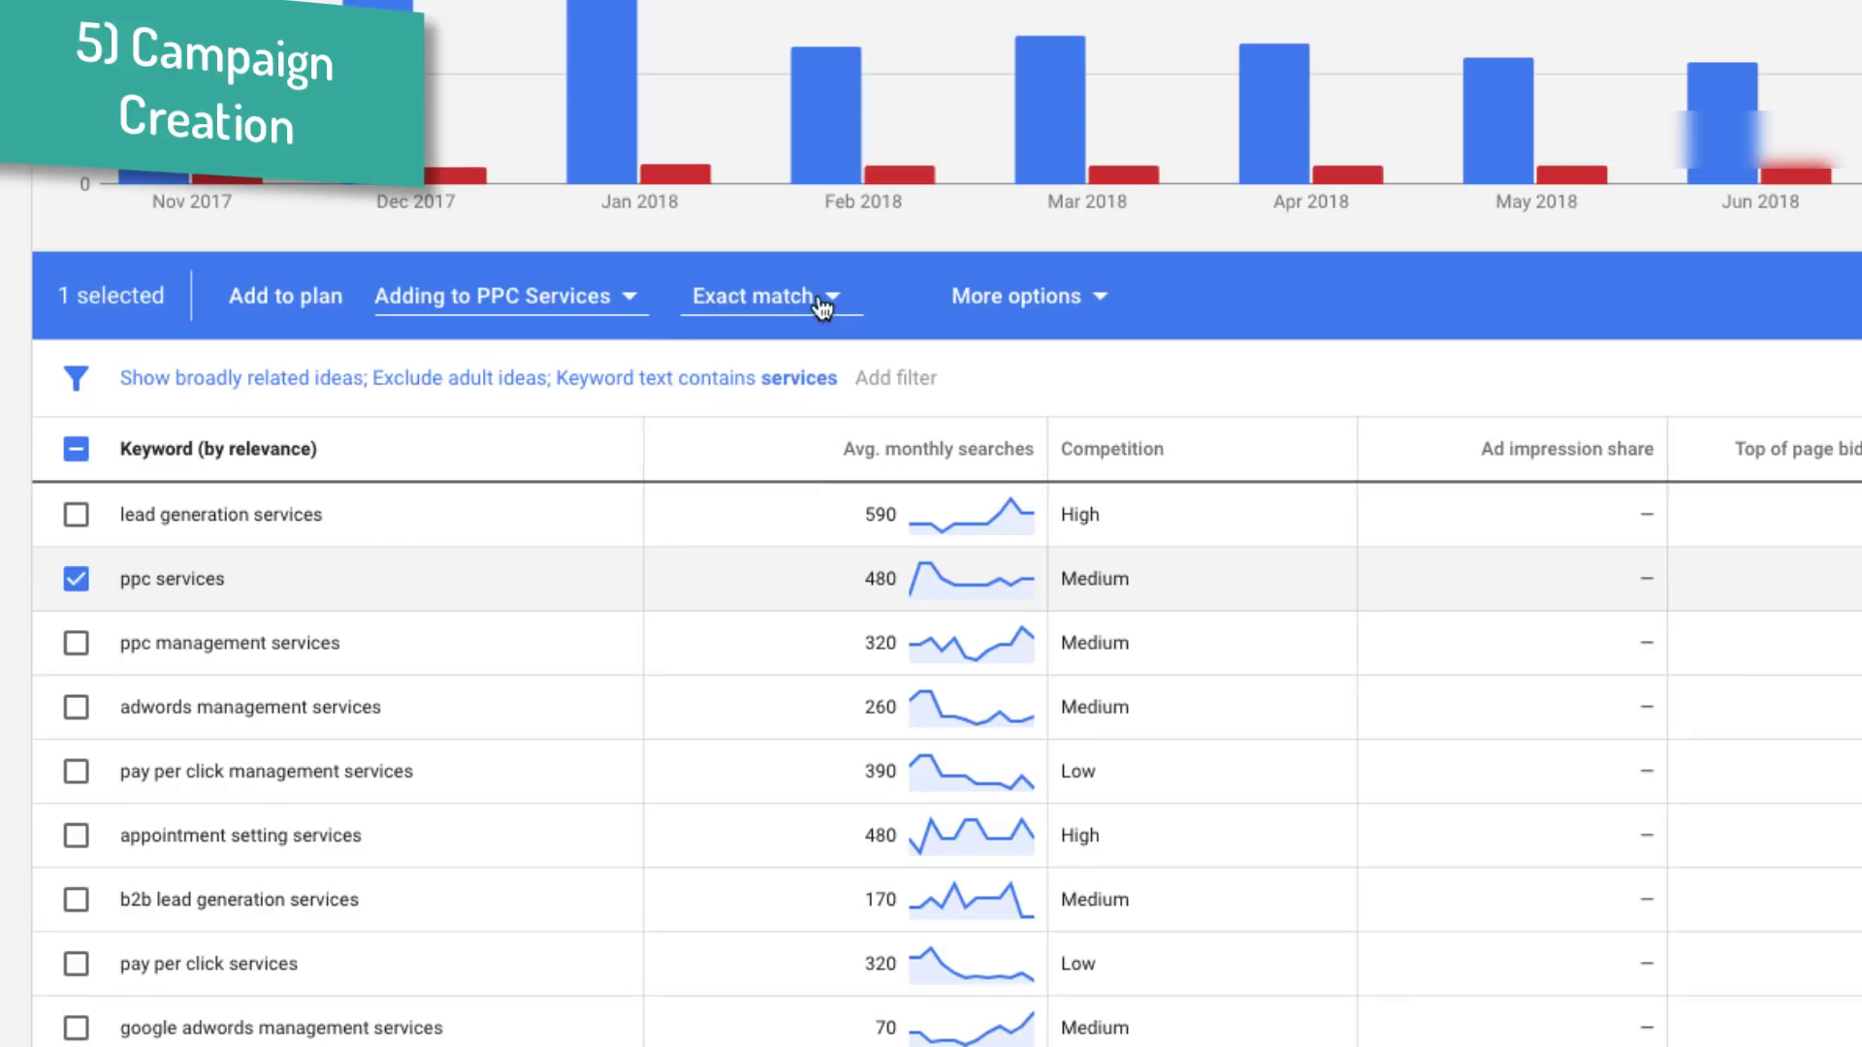
left_click(1070, 310)
left_click(288, 403)
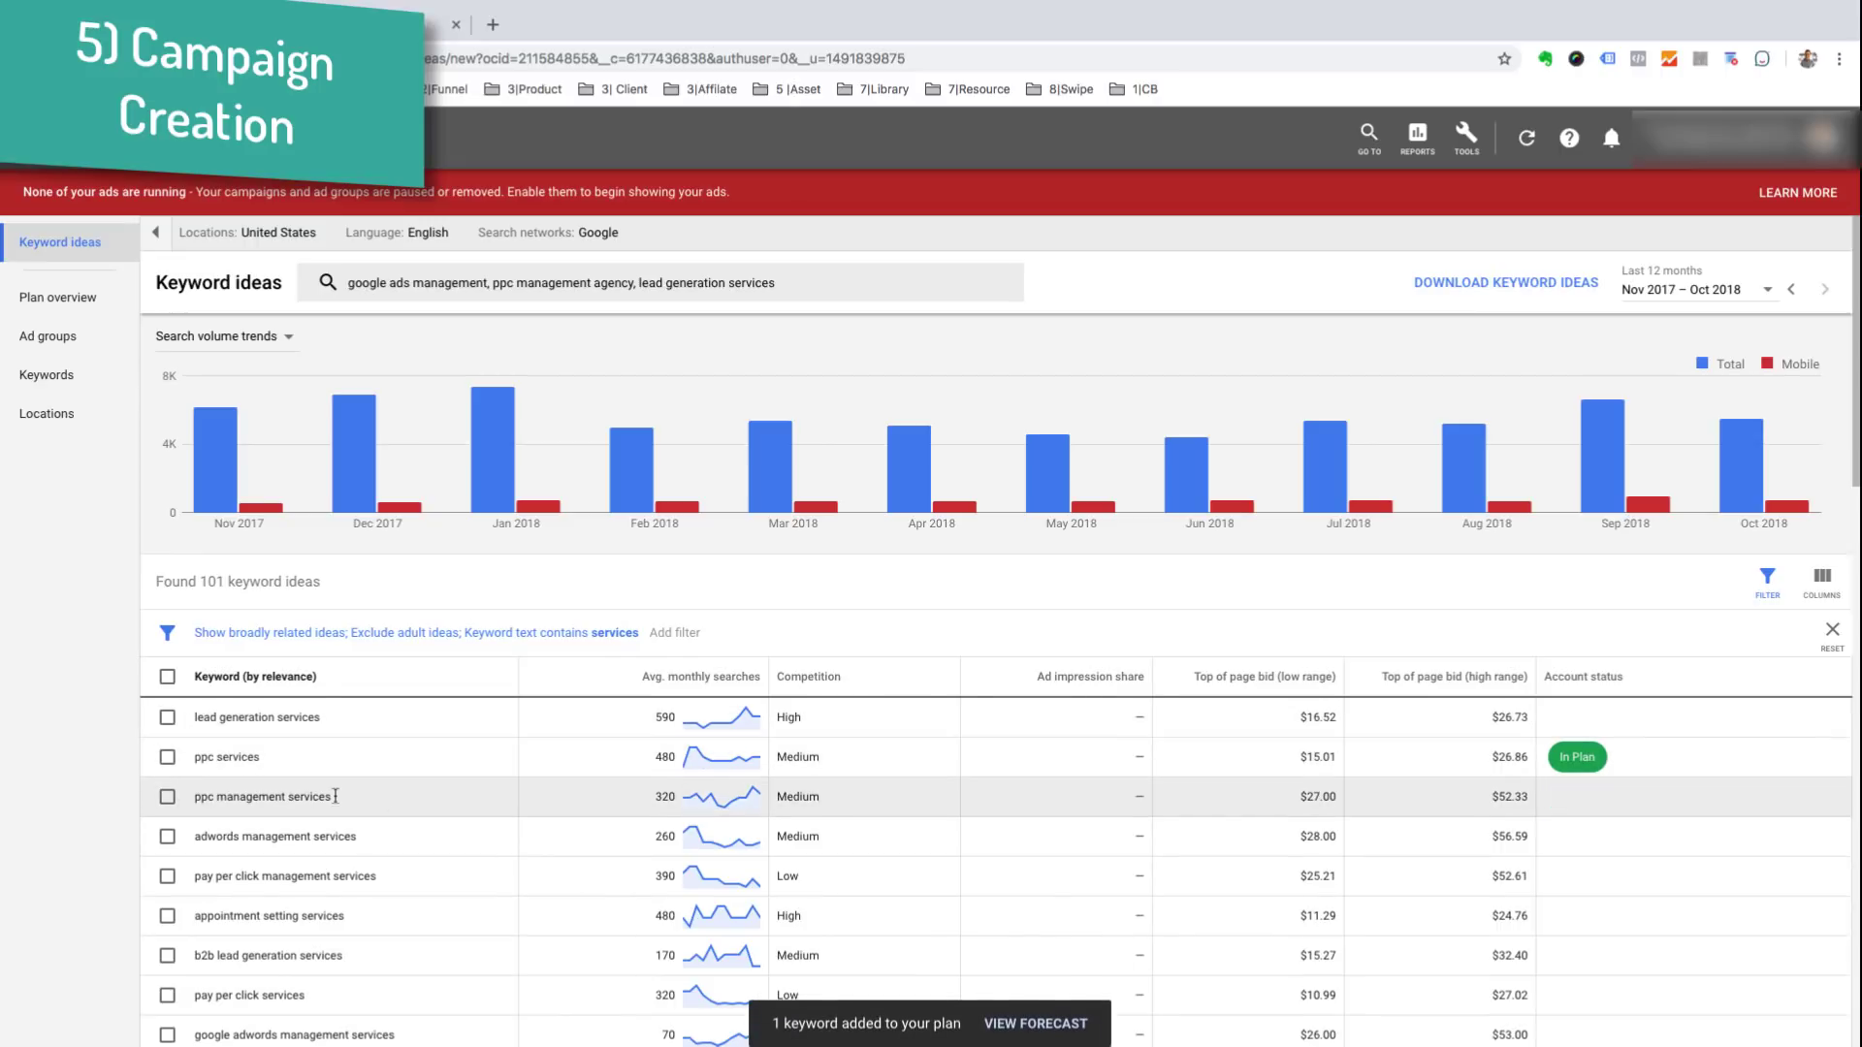
Step: Add ppc services to the plan again as a phrase match keyword in the PPC Services ad group
left_click(166, 758)
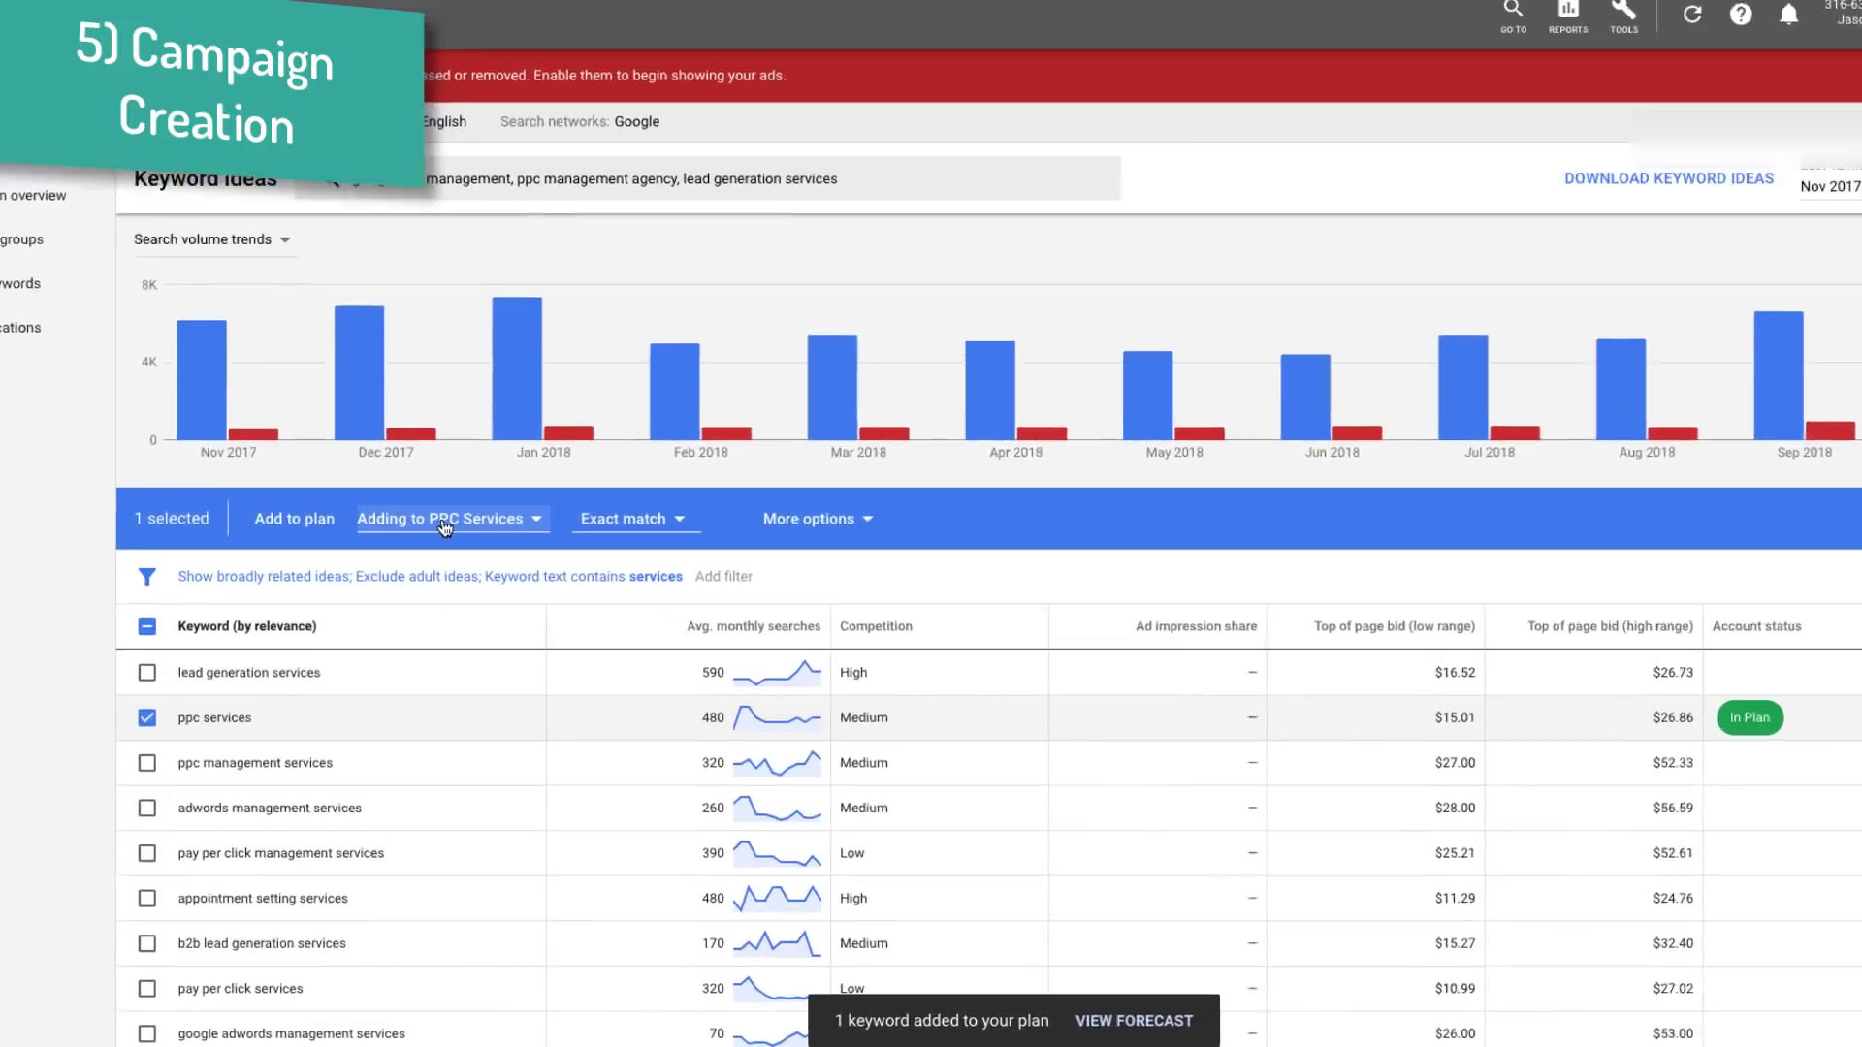
left_click(419, 585)
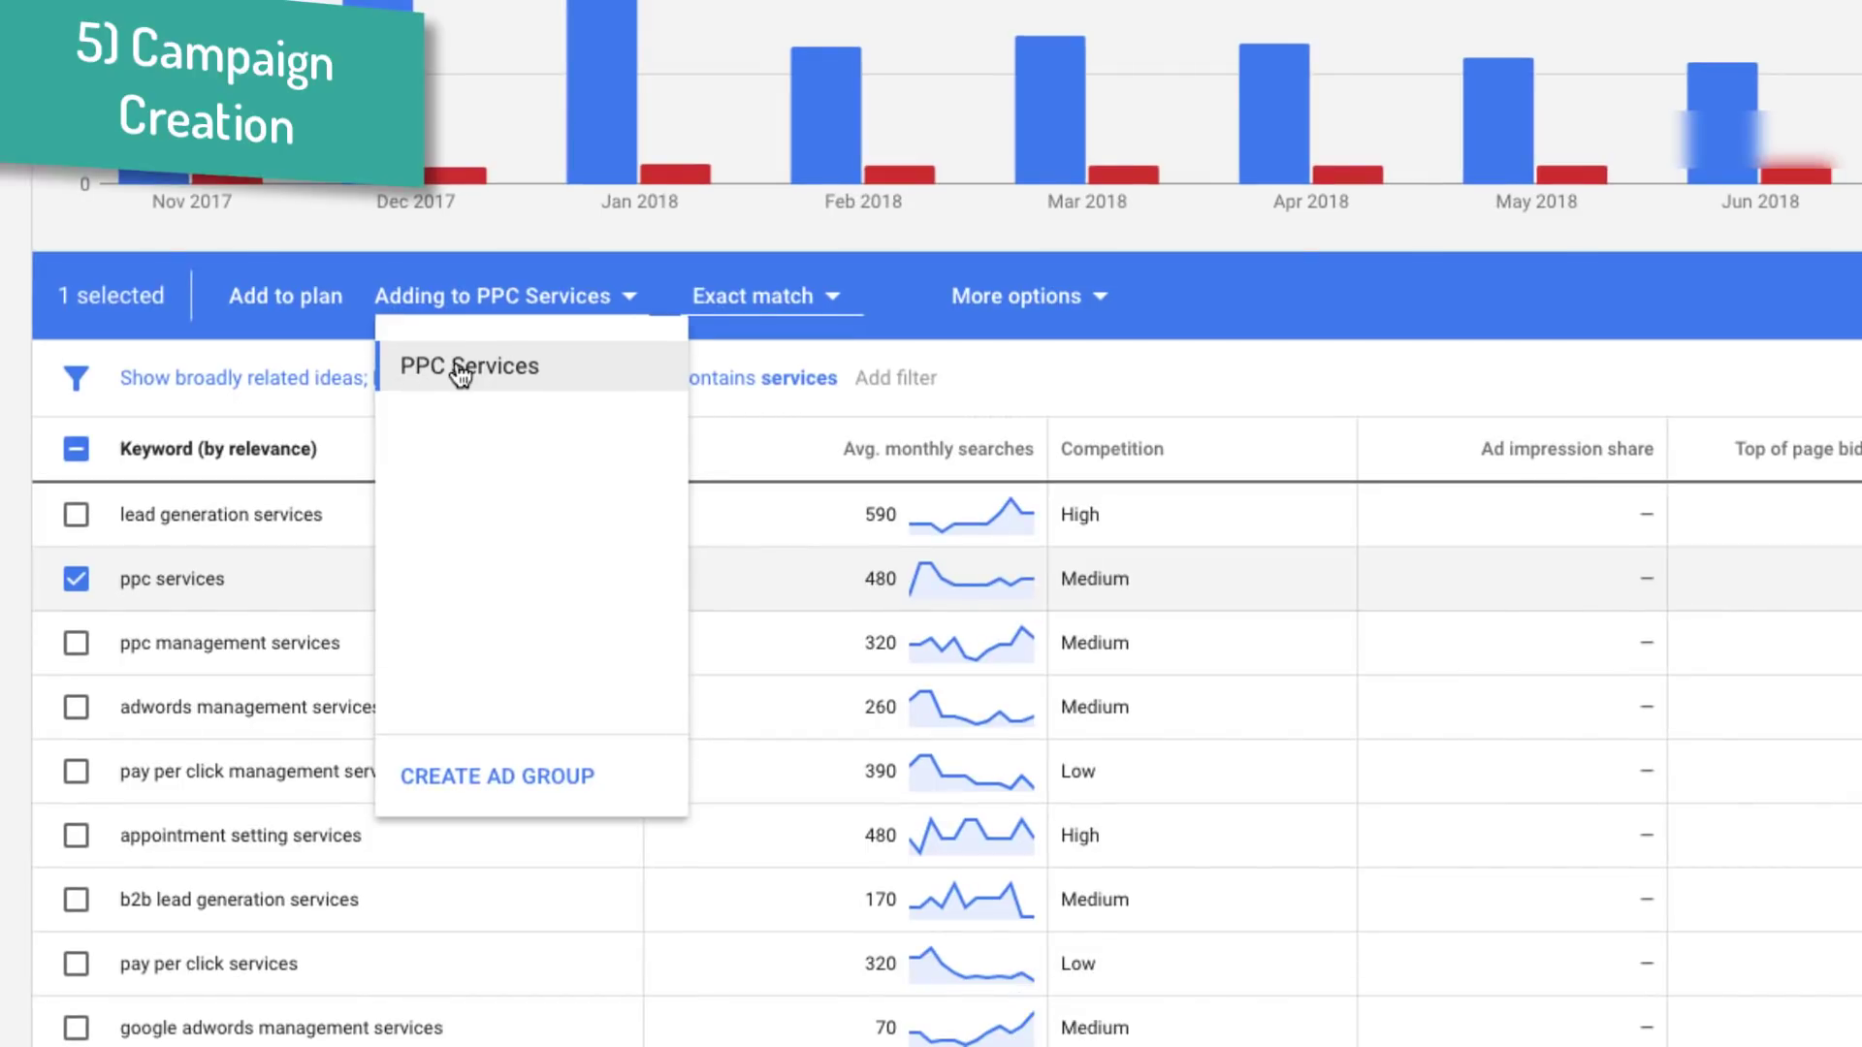
left_click(459, 374)
left_click(820, 300)
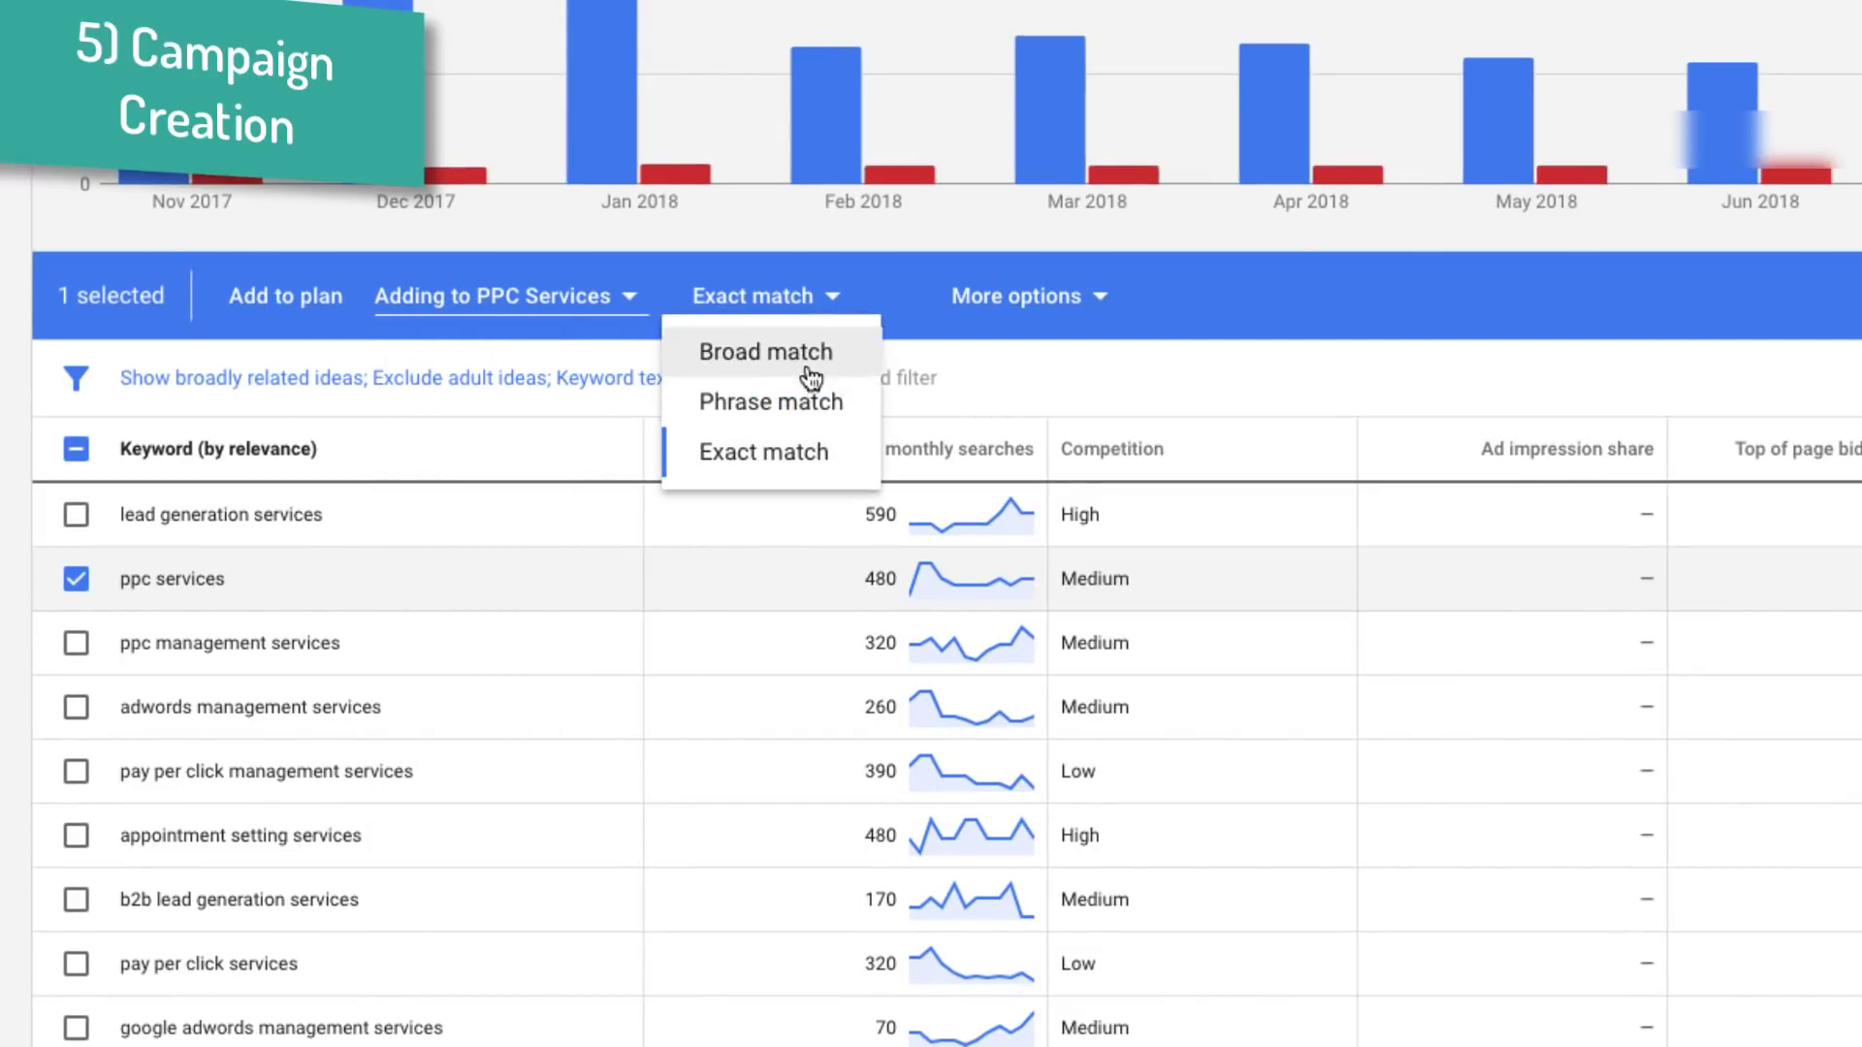
left_click(795, 402)
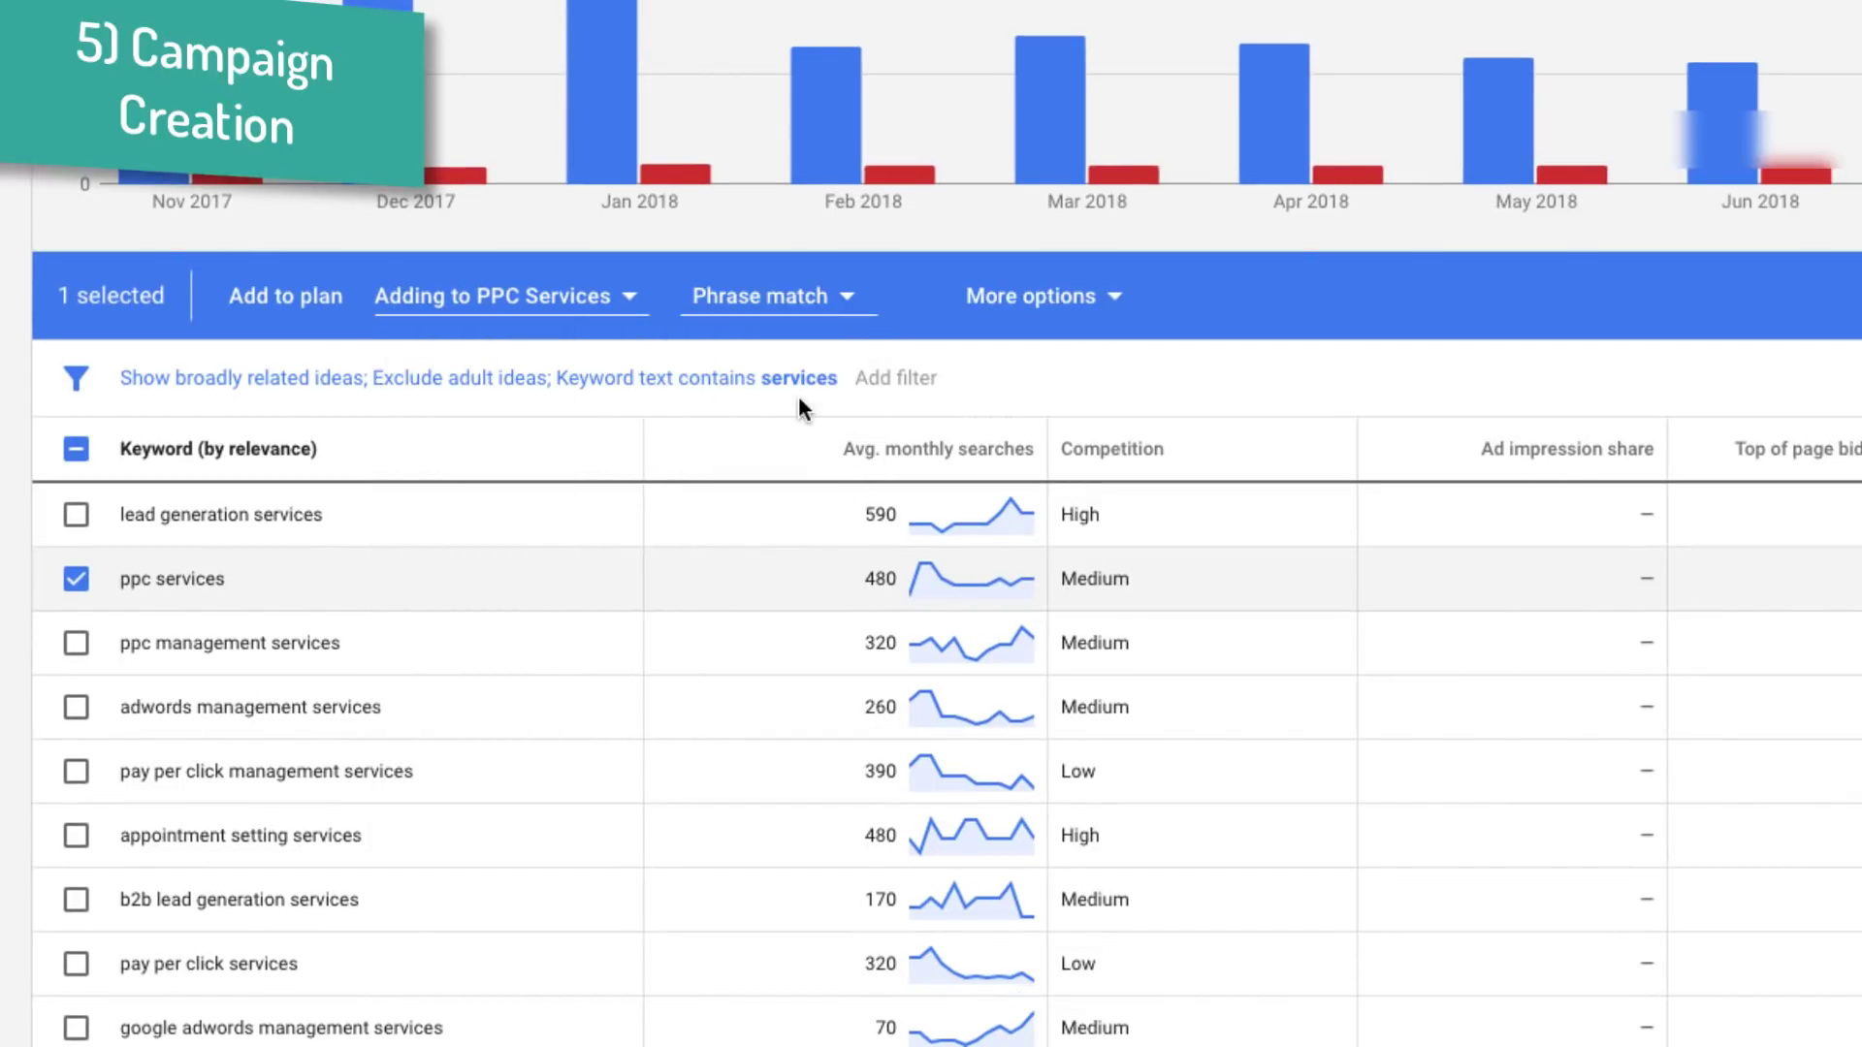
left_click(311, 297)
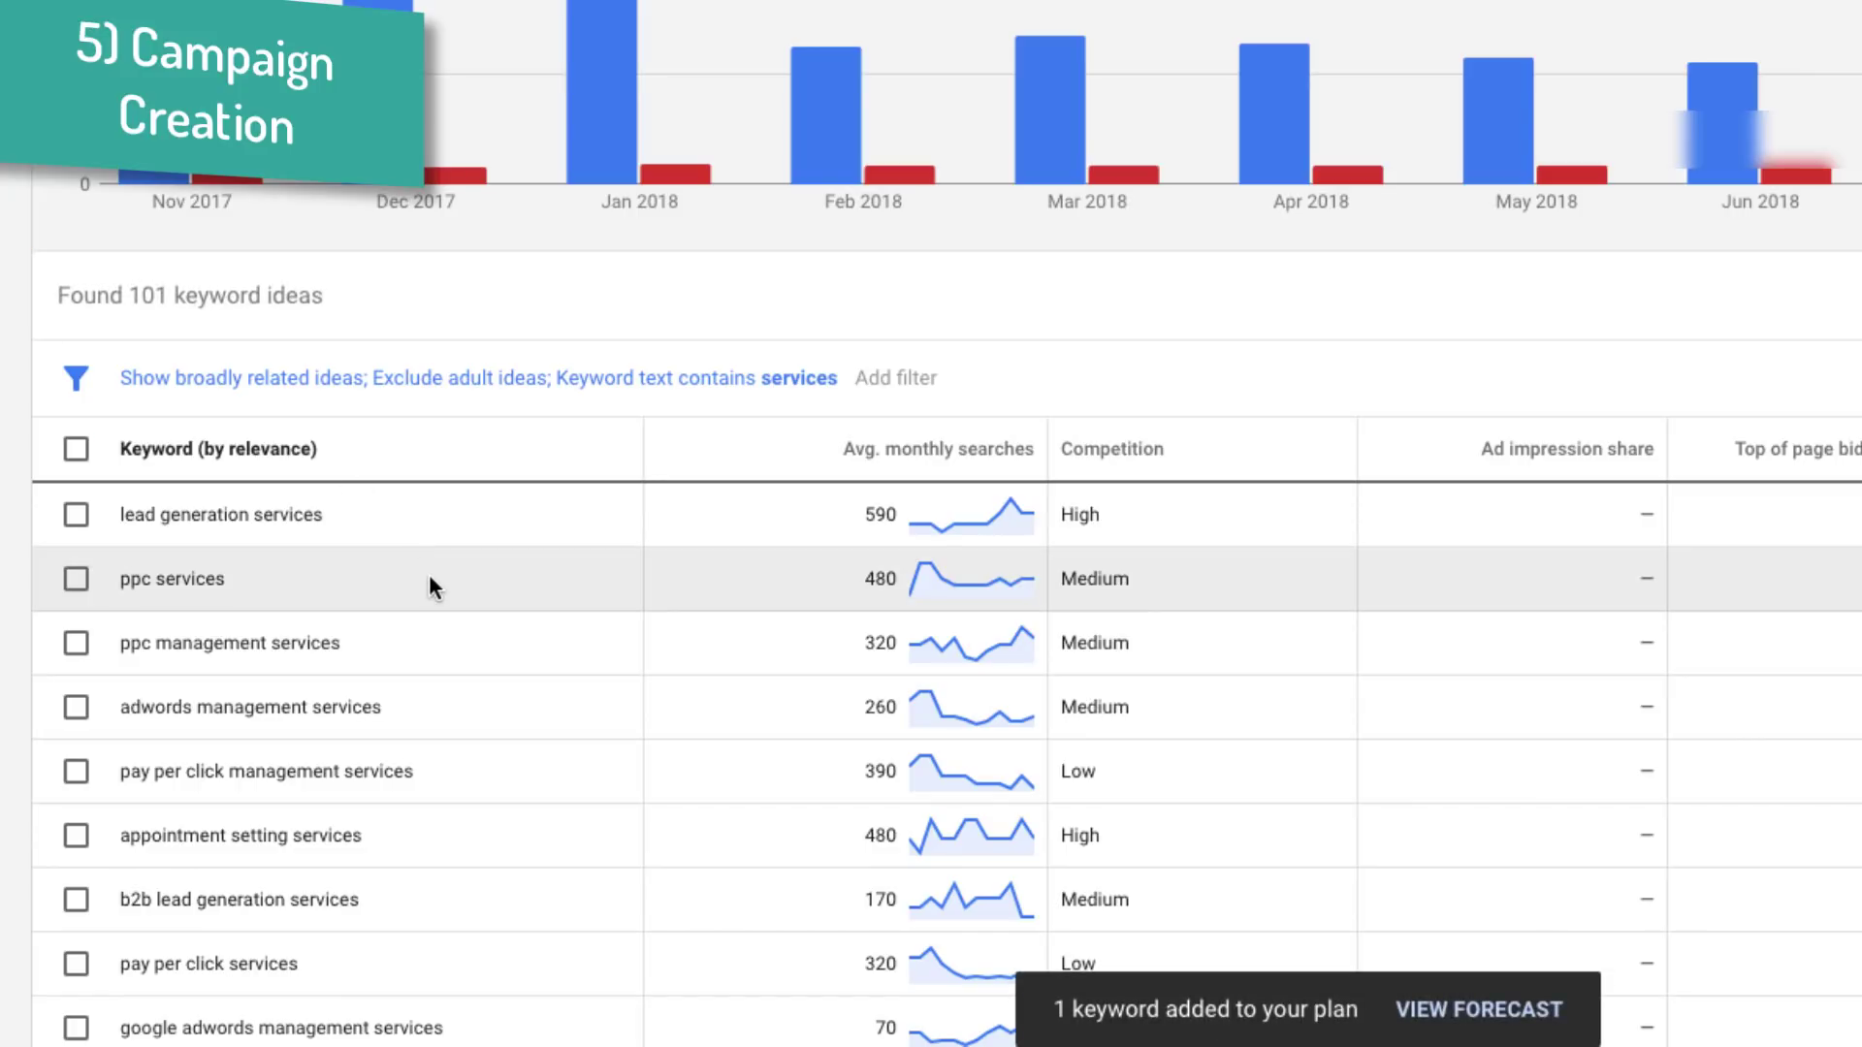
Step: Select the ppc management services keyword and create a new ad group named PPC Management Services for it
left_click(78, 646)
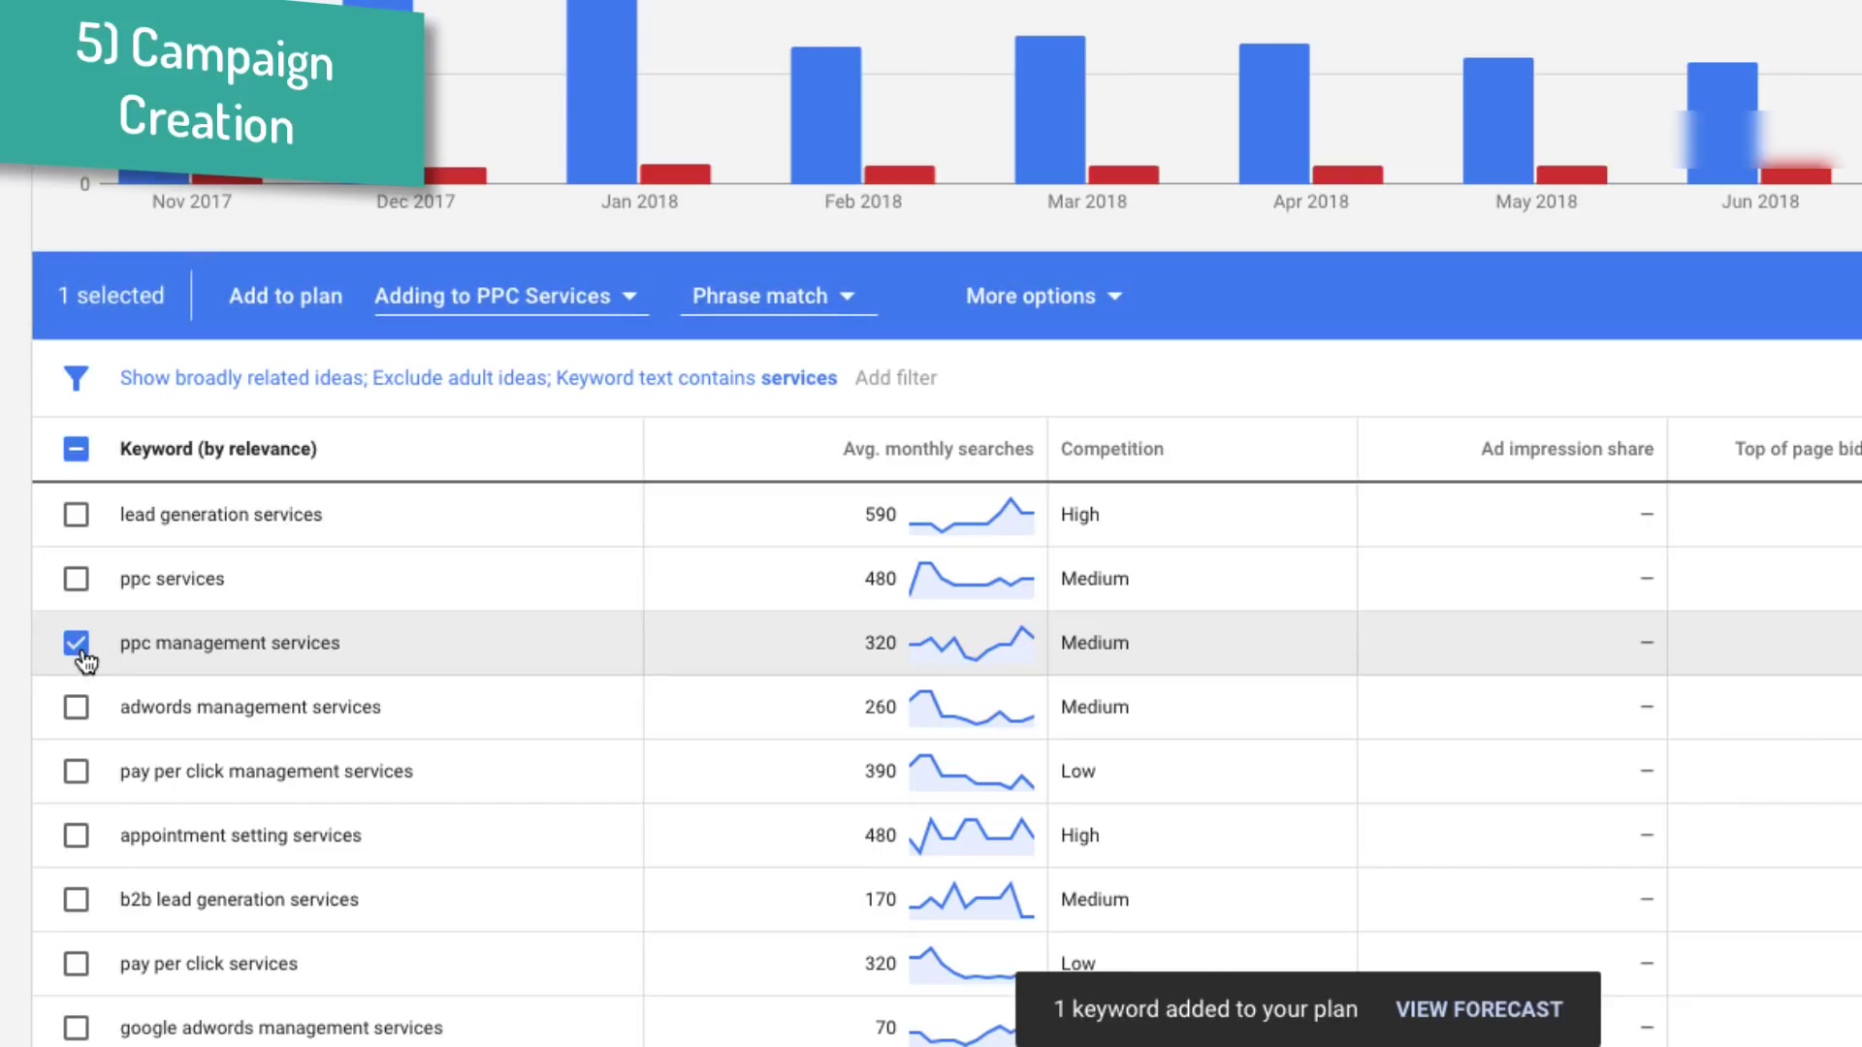
left_click(622, 306)
left_click(559, 776)
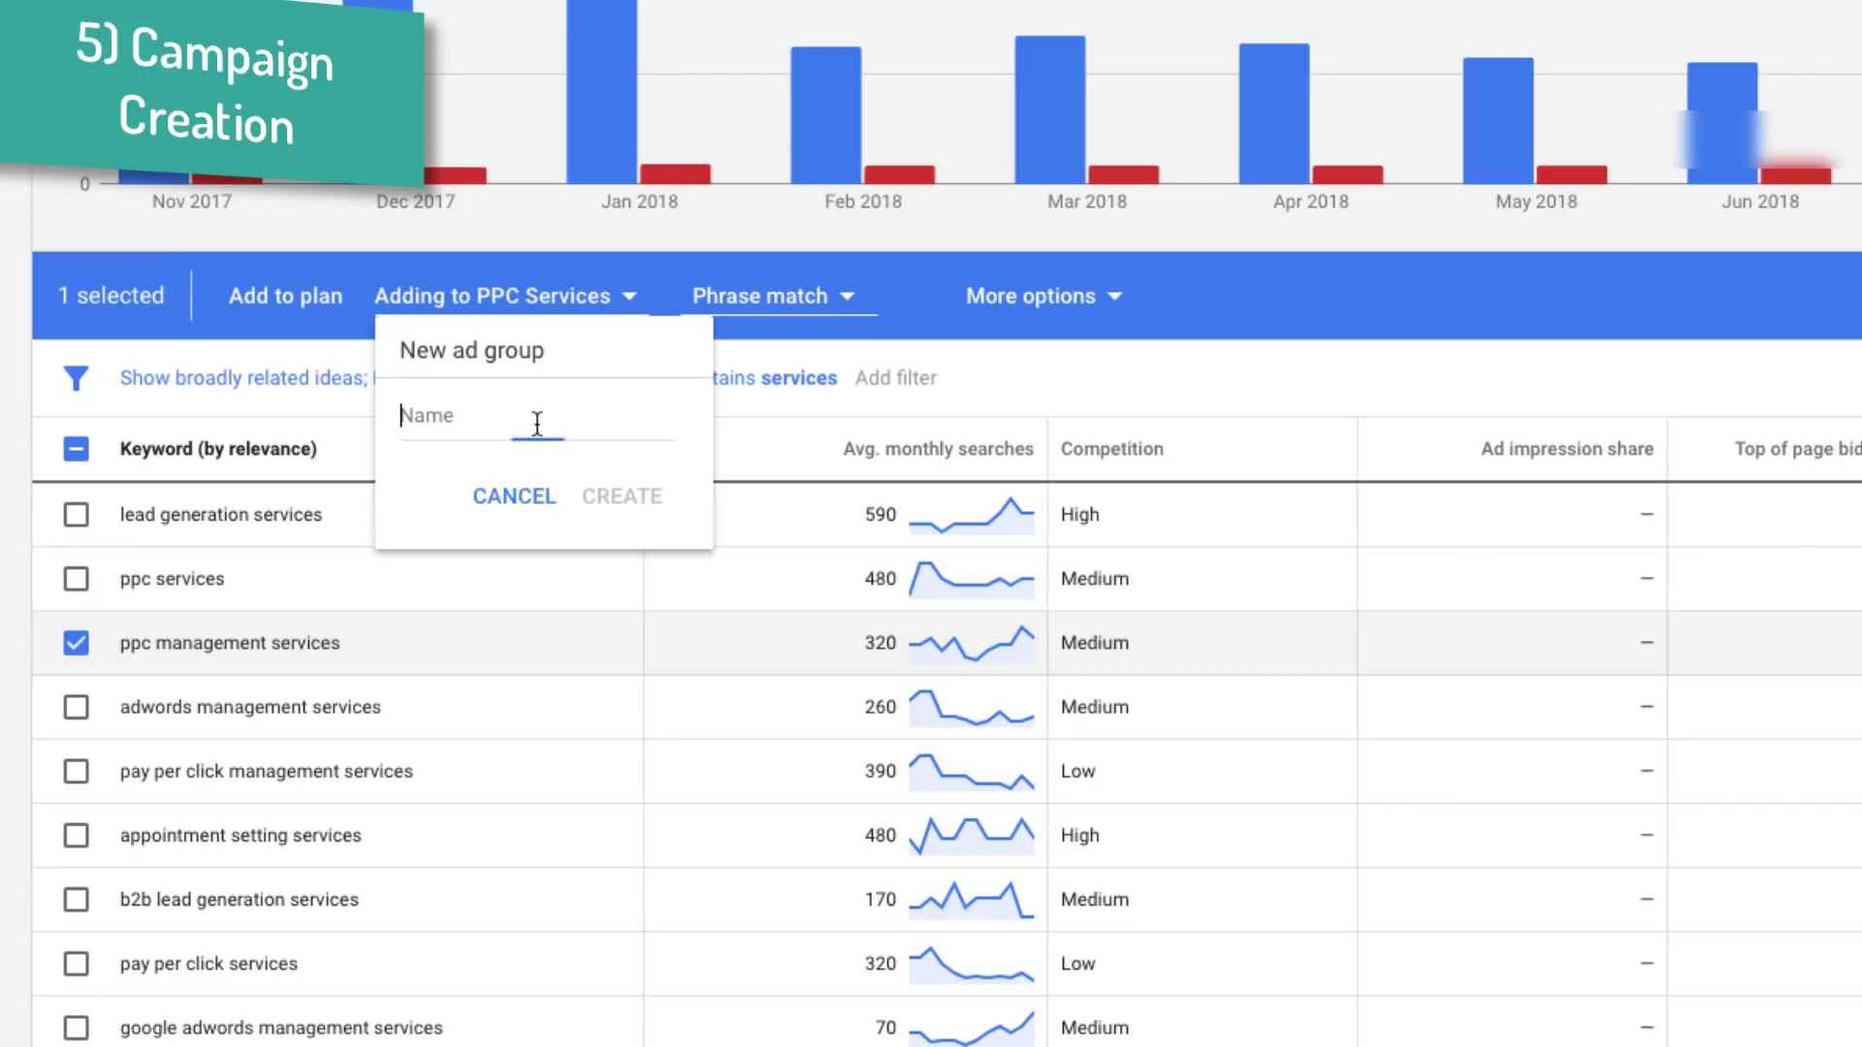
type("PPC Management Services")
left_click(628, 498)
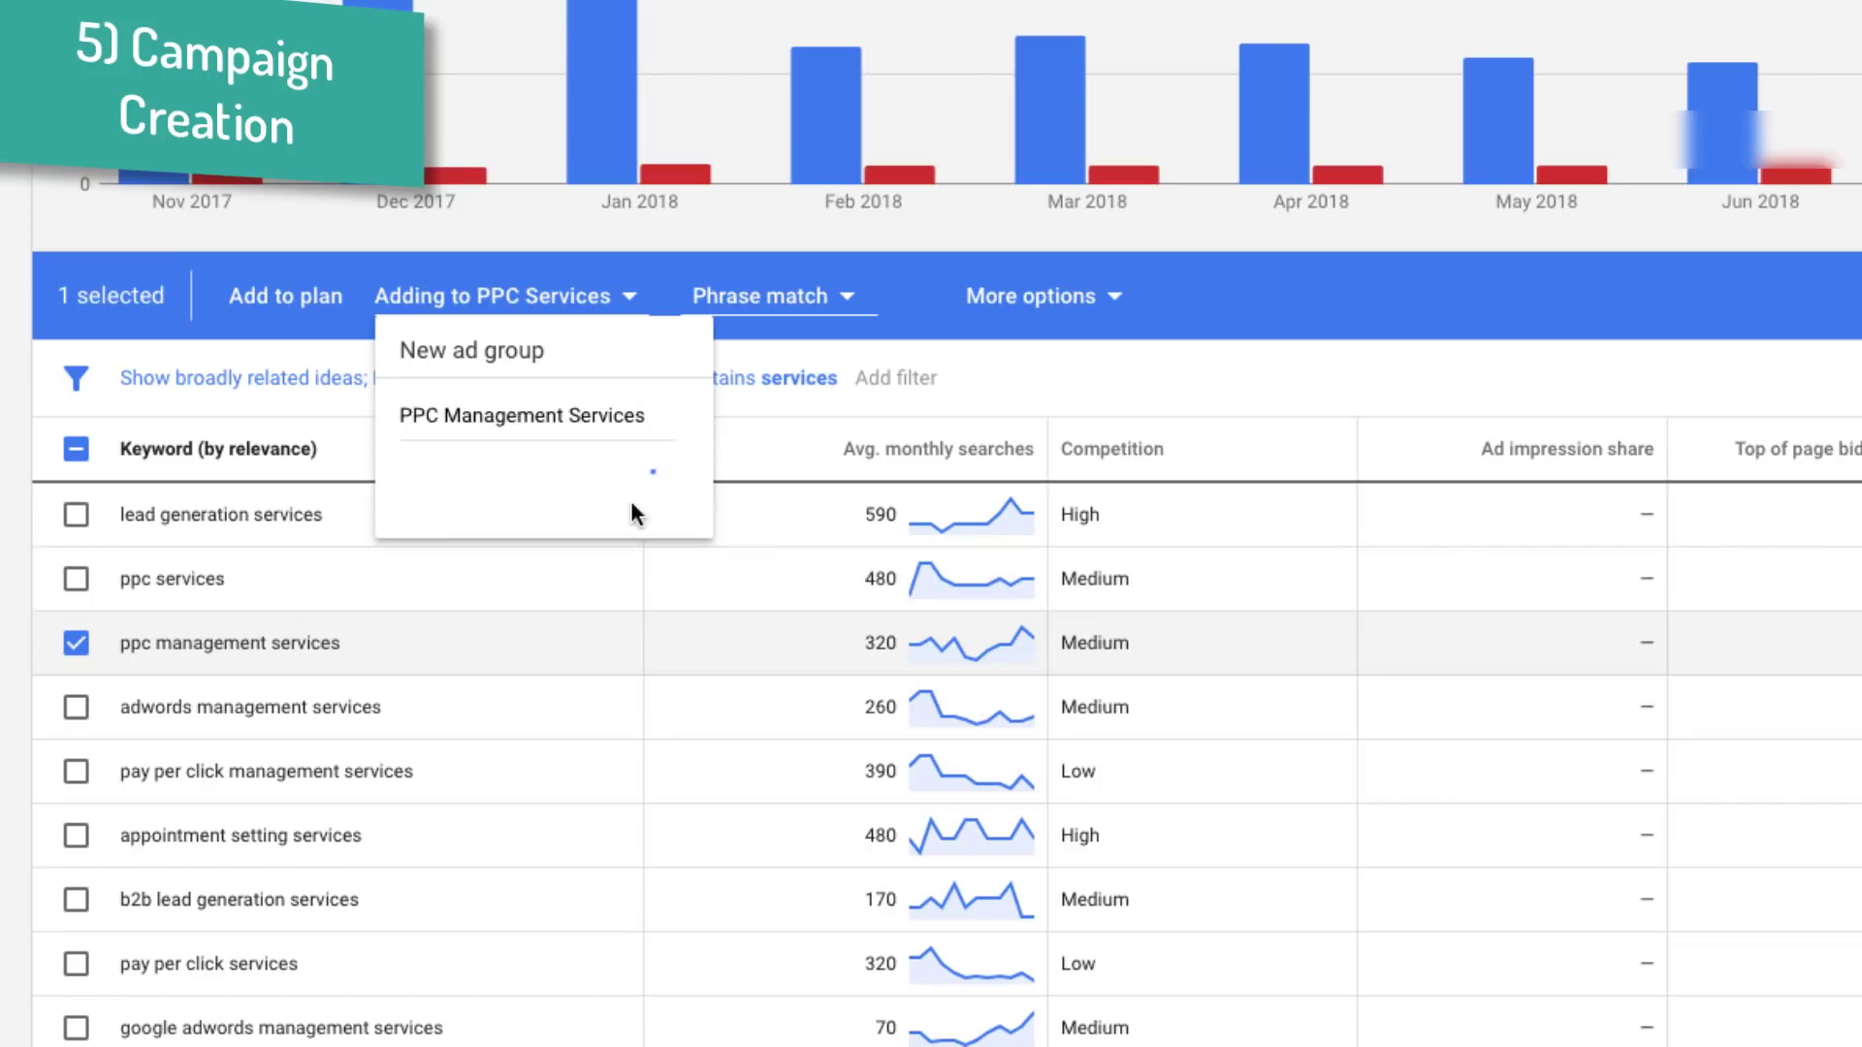
Step: Add ppc management services to the plan as an exact match keyword in the PPC Management Services ad group
left_click(844, 313)
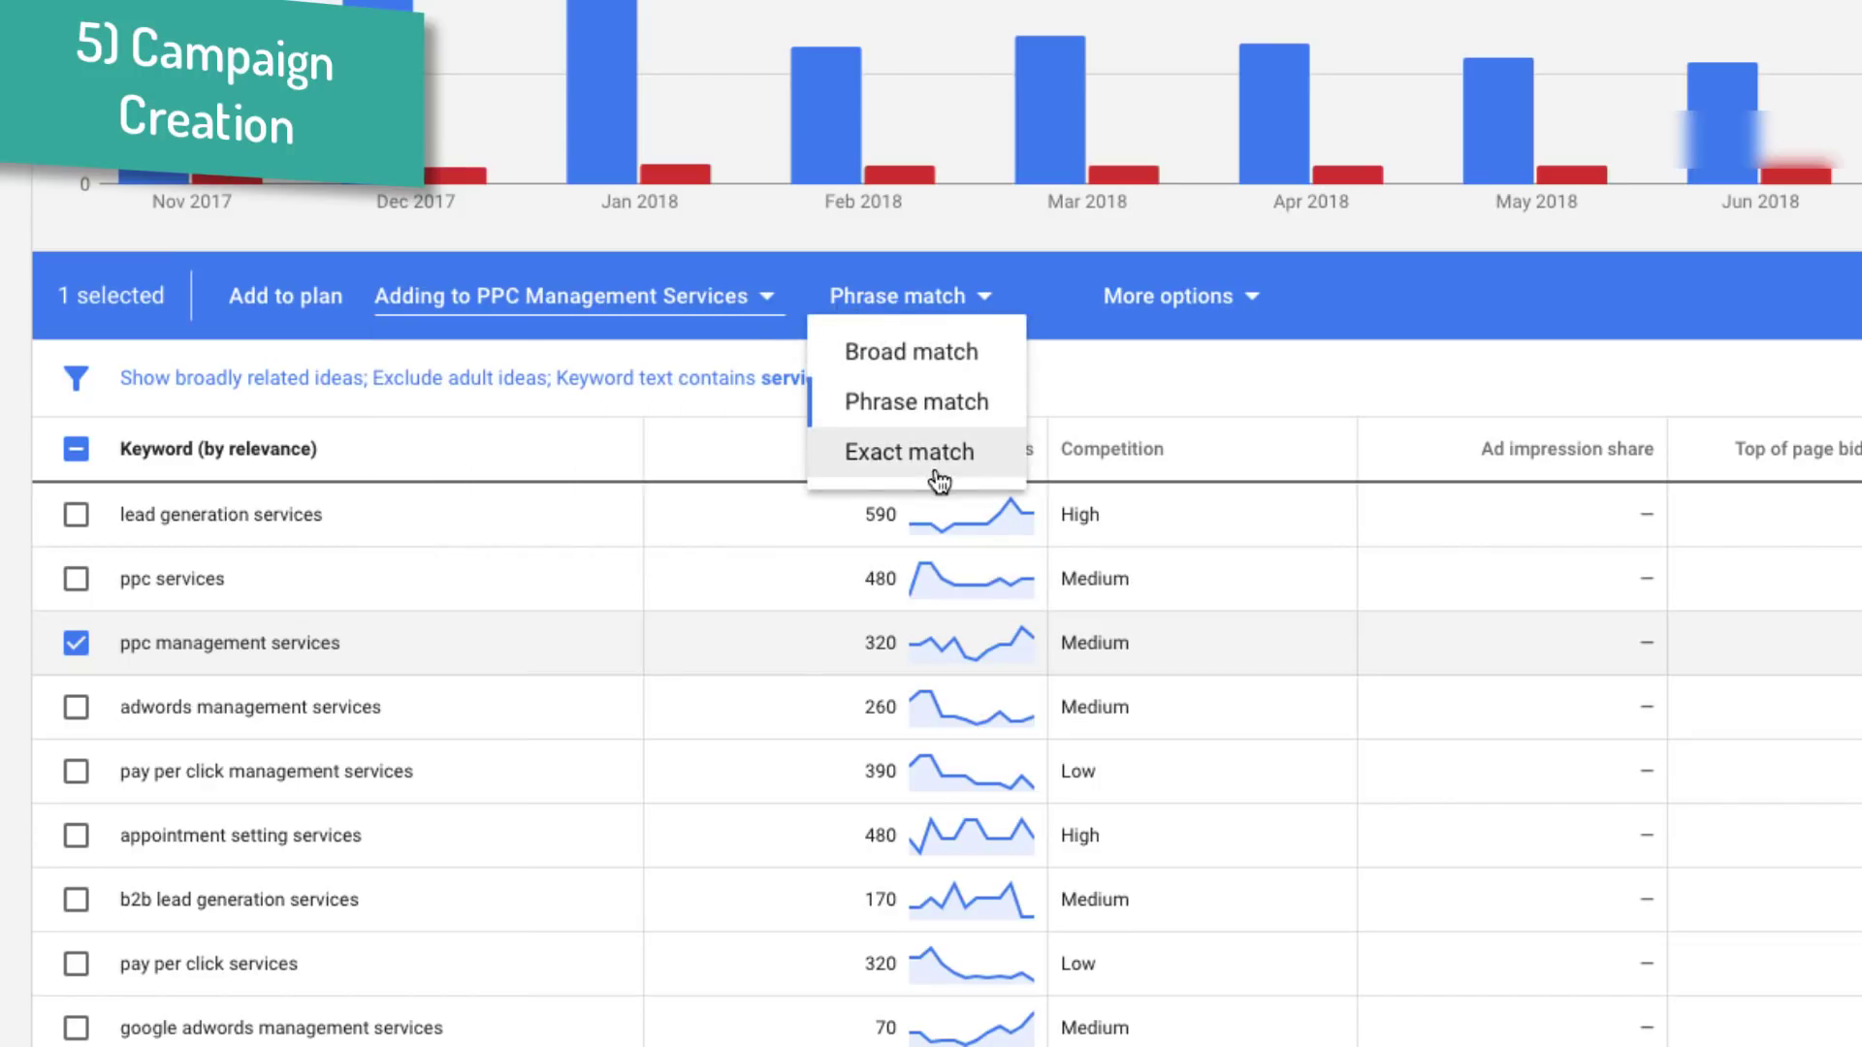
left_click(938, 465)
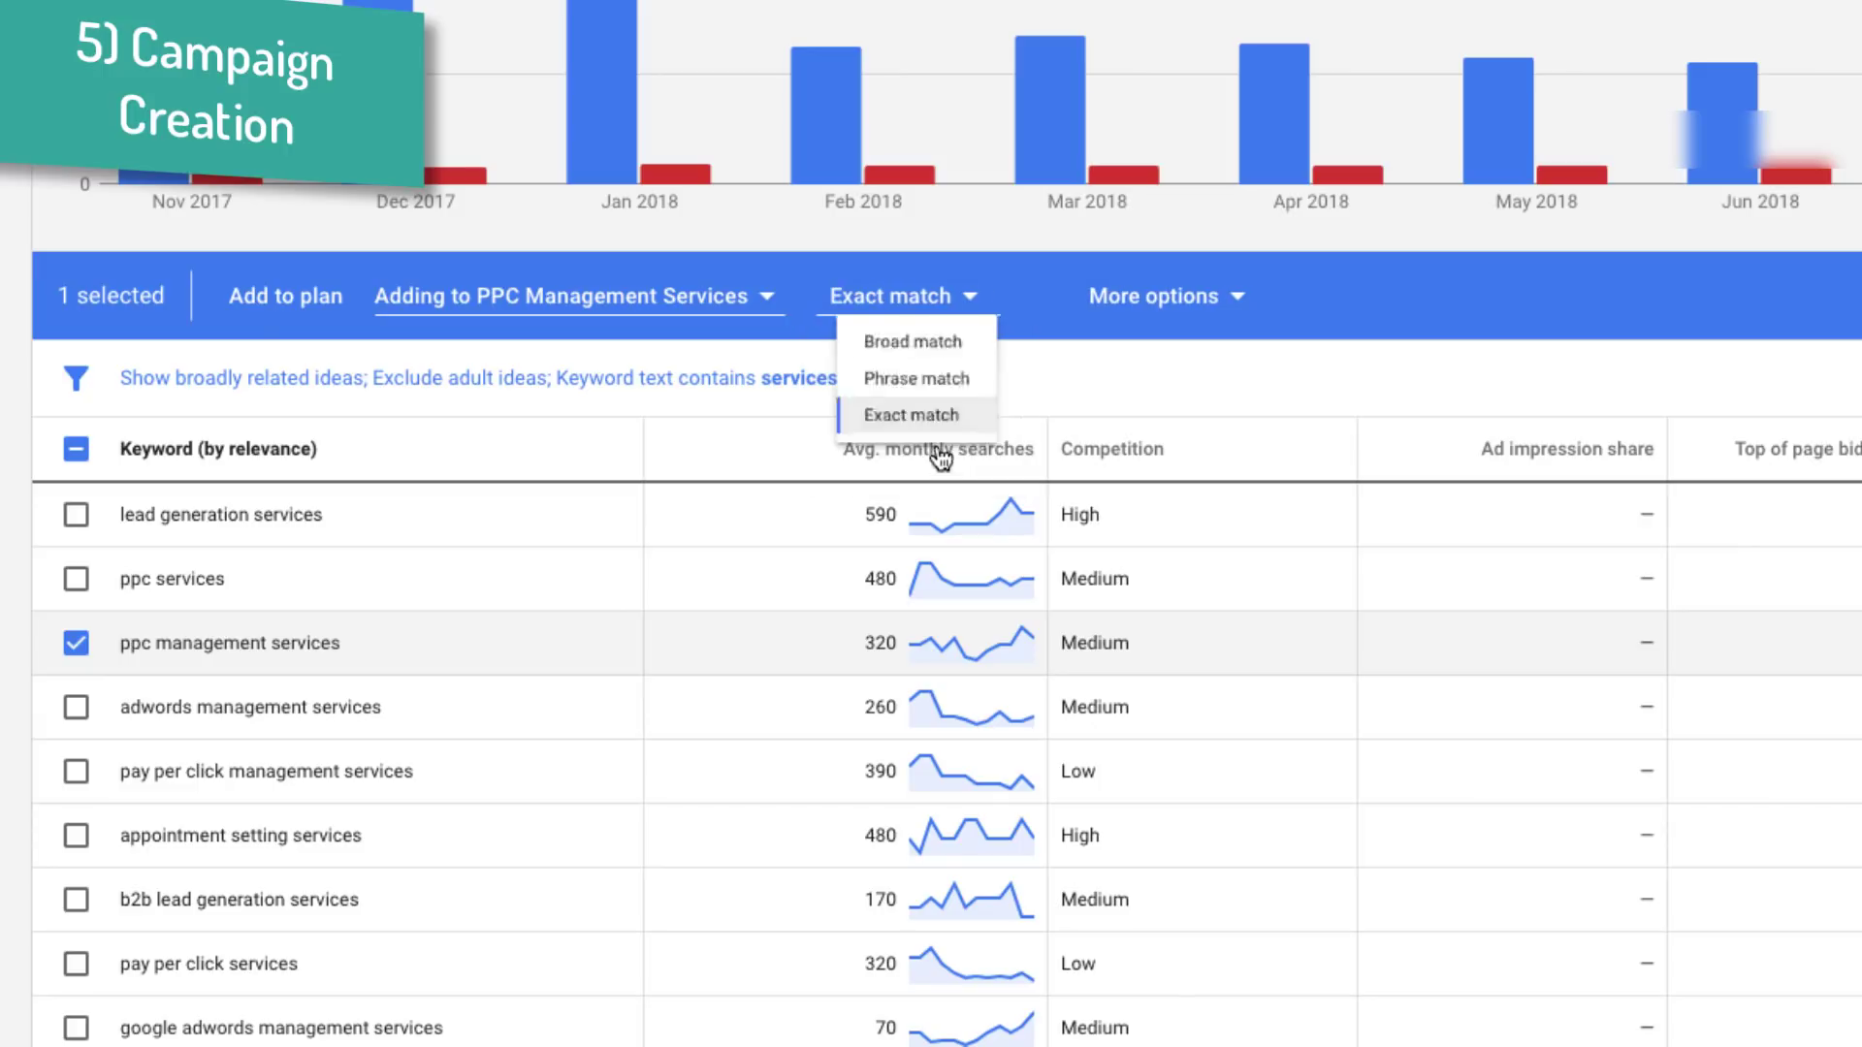
left_click(277, 300)
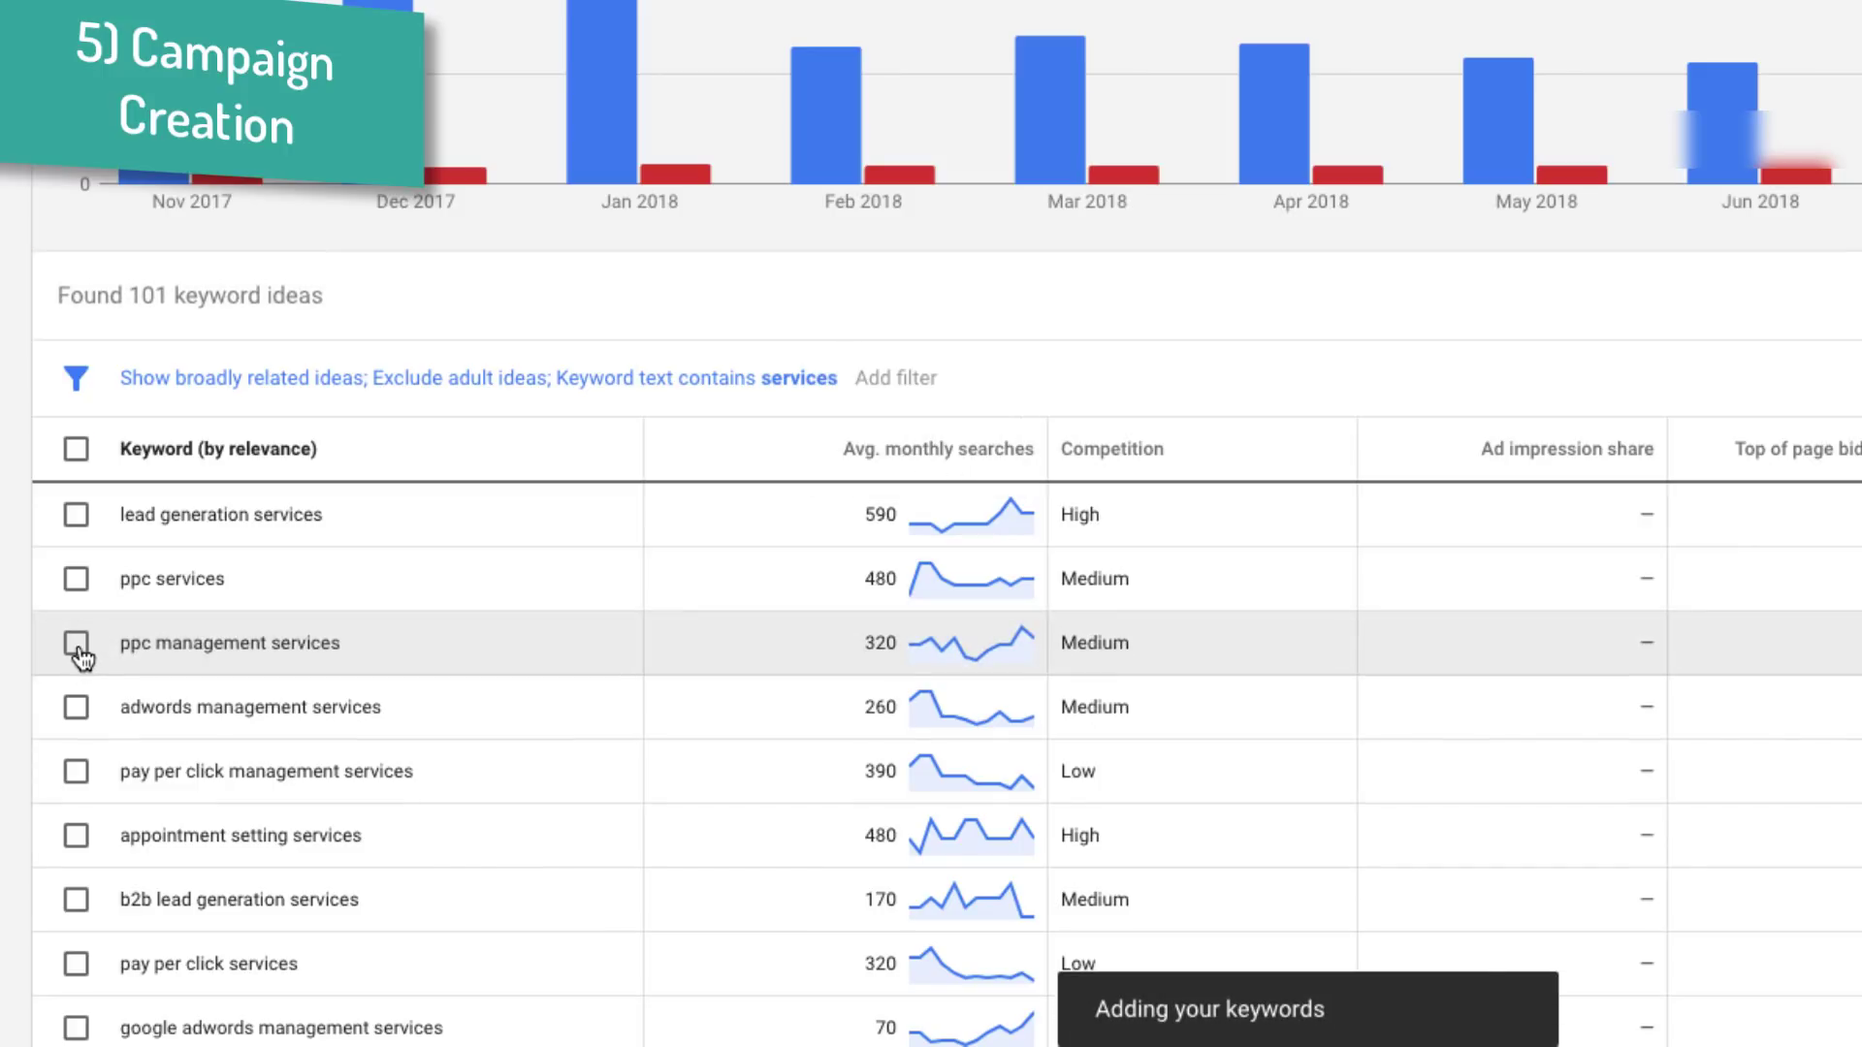
Step: Add ppc management services to the plan again as a phrase match keyword in the PPC Management Services ad group
left_click(77, 646)
left_click(700, 310)
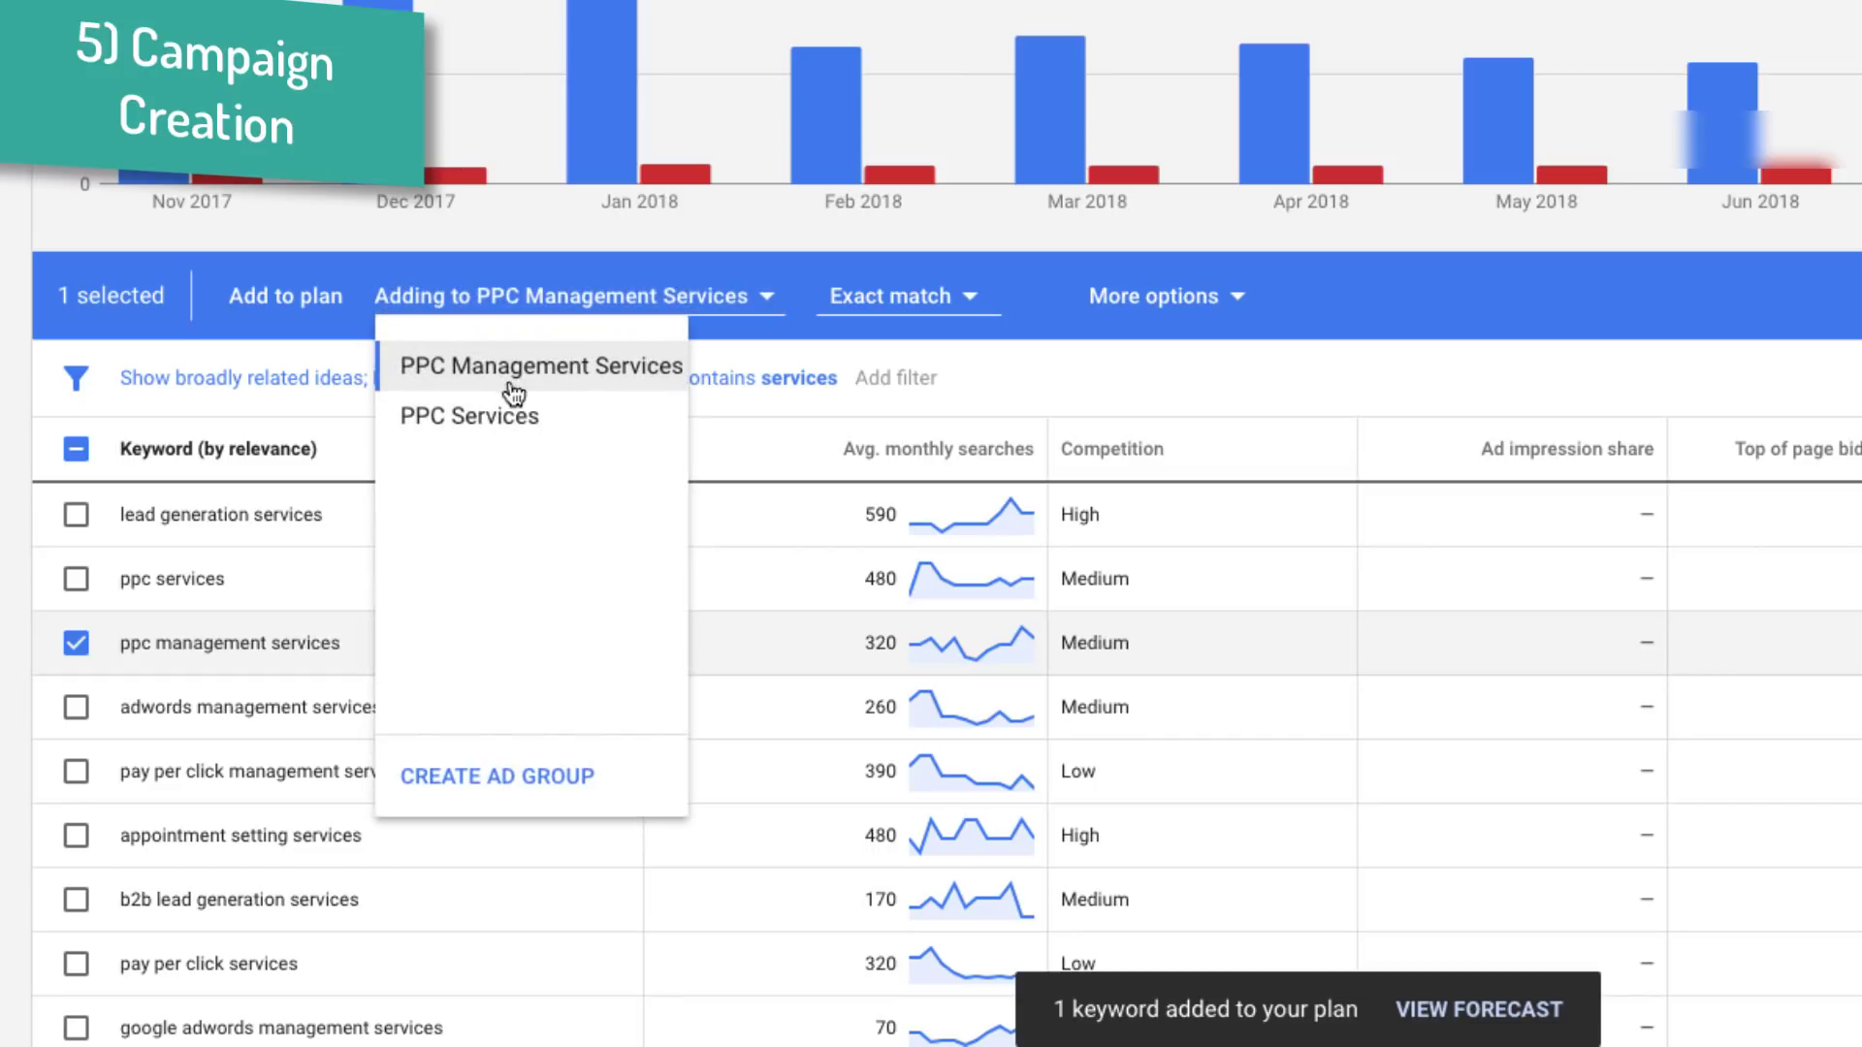
left_click(970, 303)
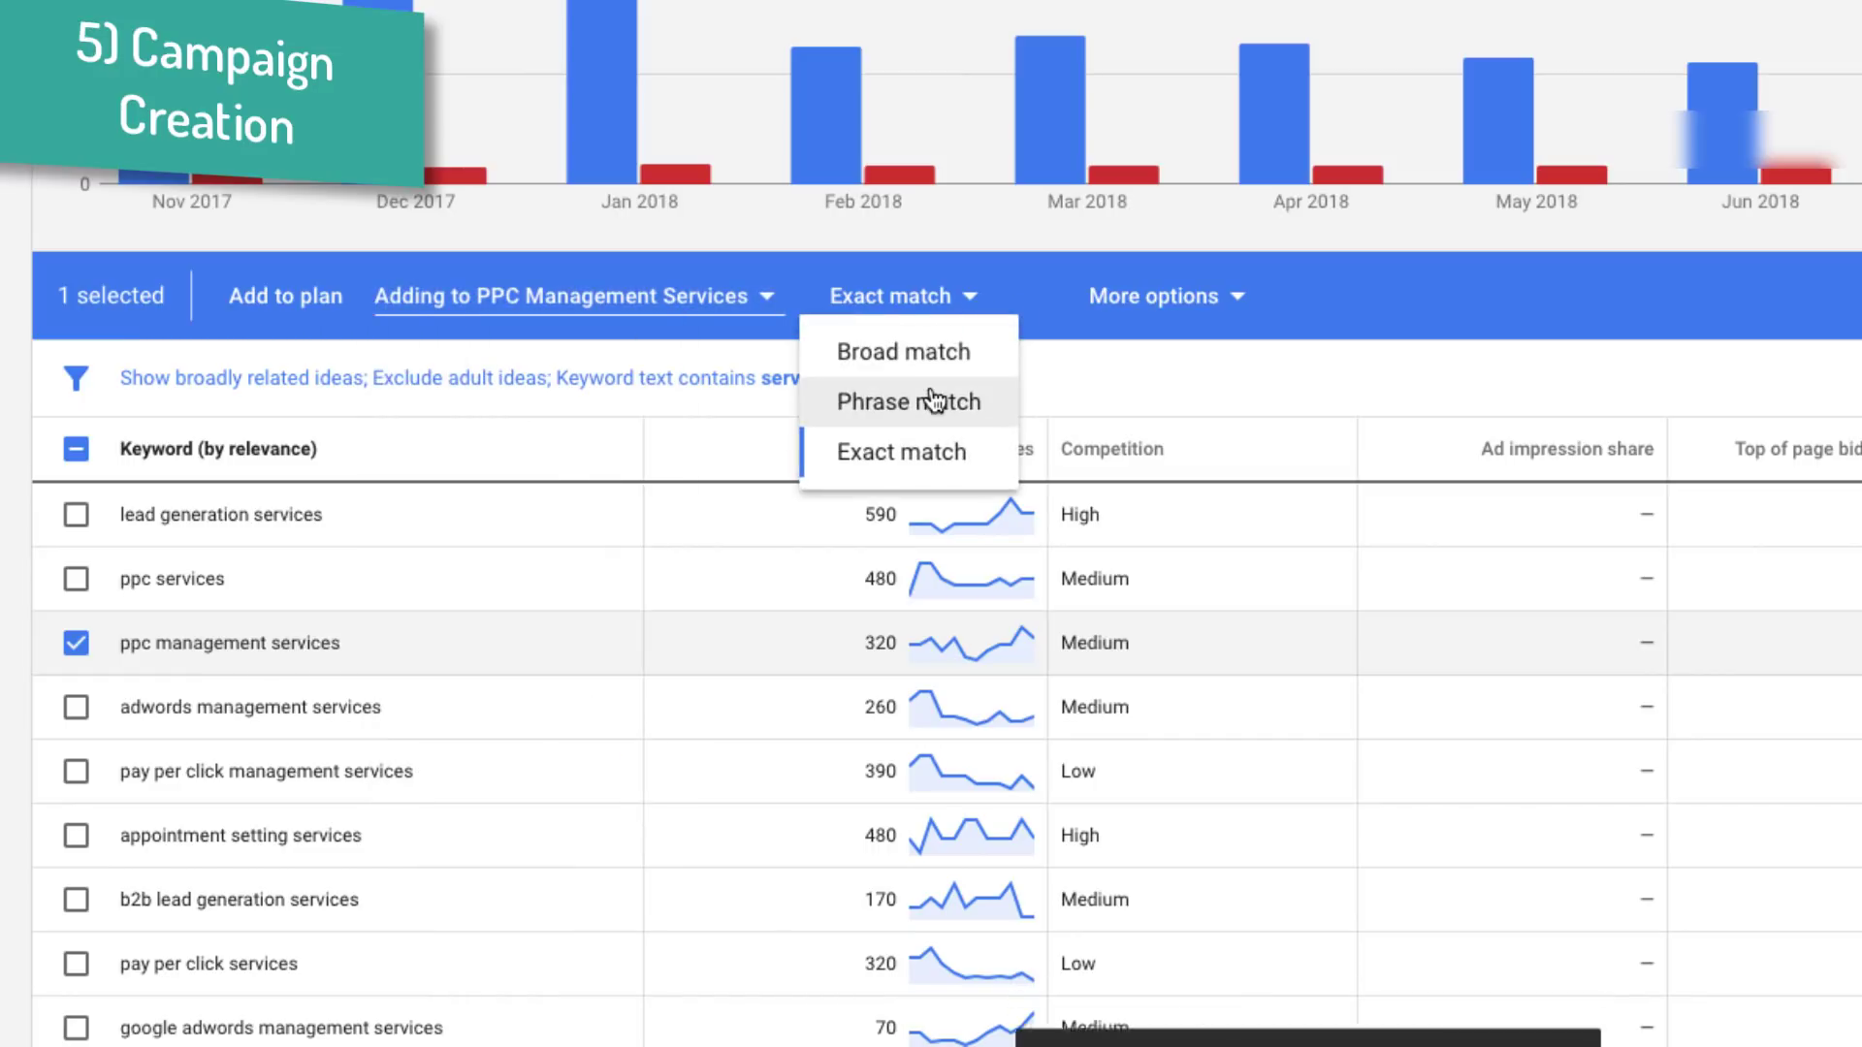
left_click(933, 399)
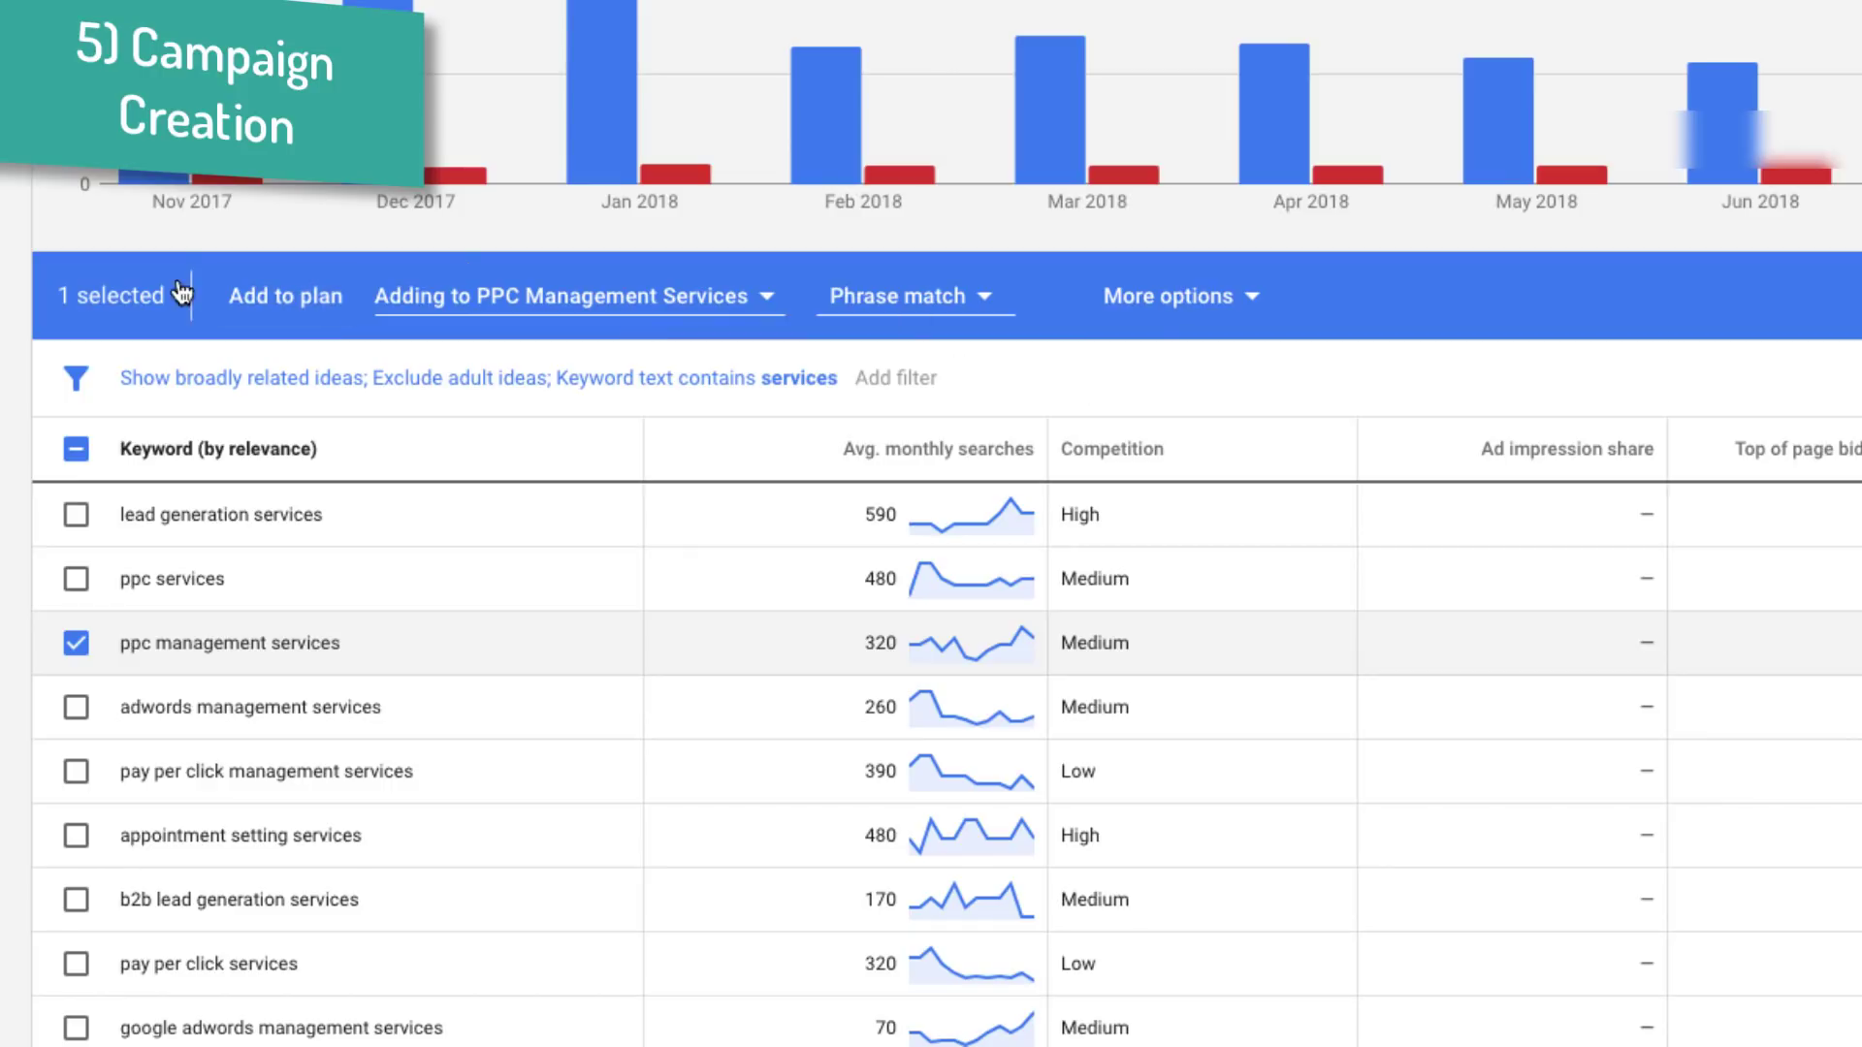
left_click(249, 294)
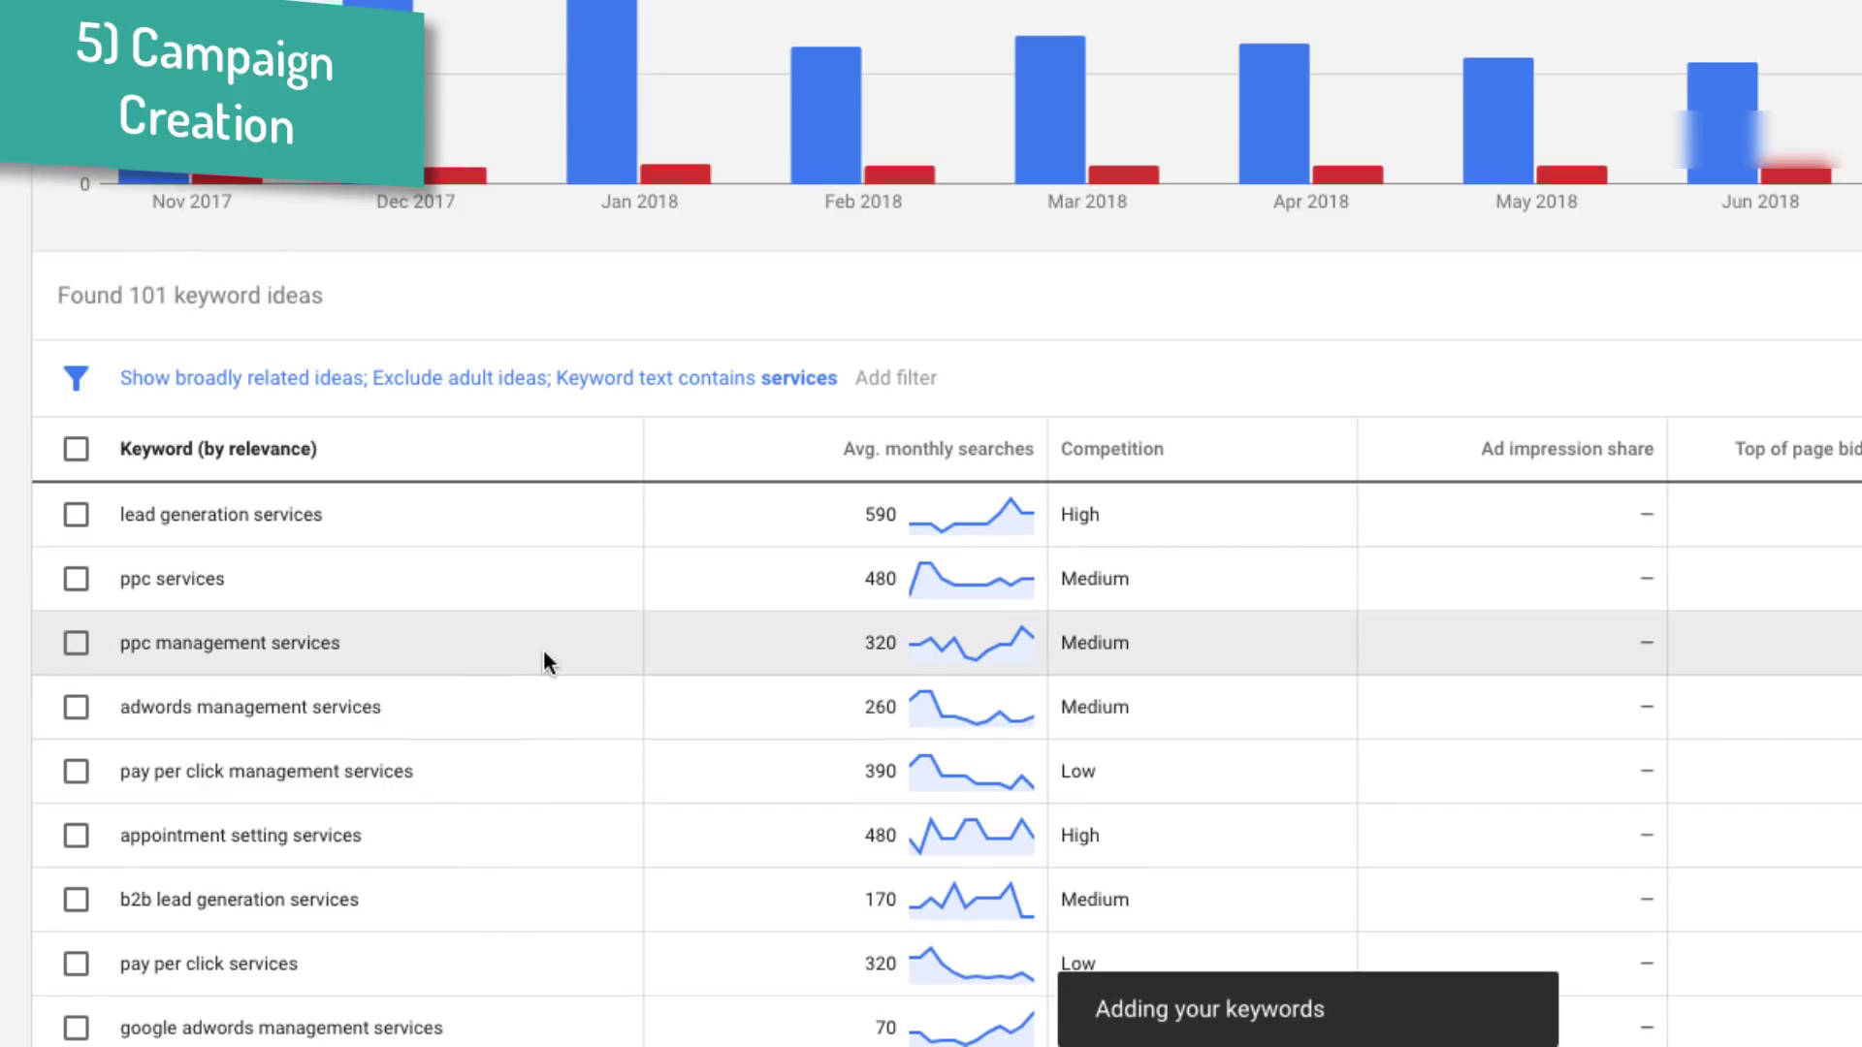
Step: Select the adwords management services keyword and create a new ad group named Adwords Mngmt Services for it
left_click(76, 709)
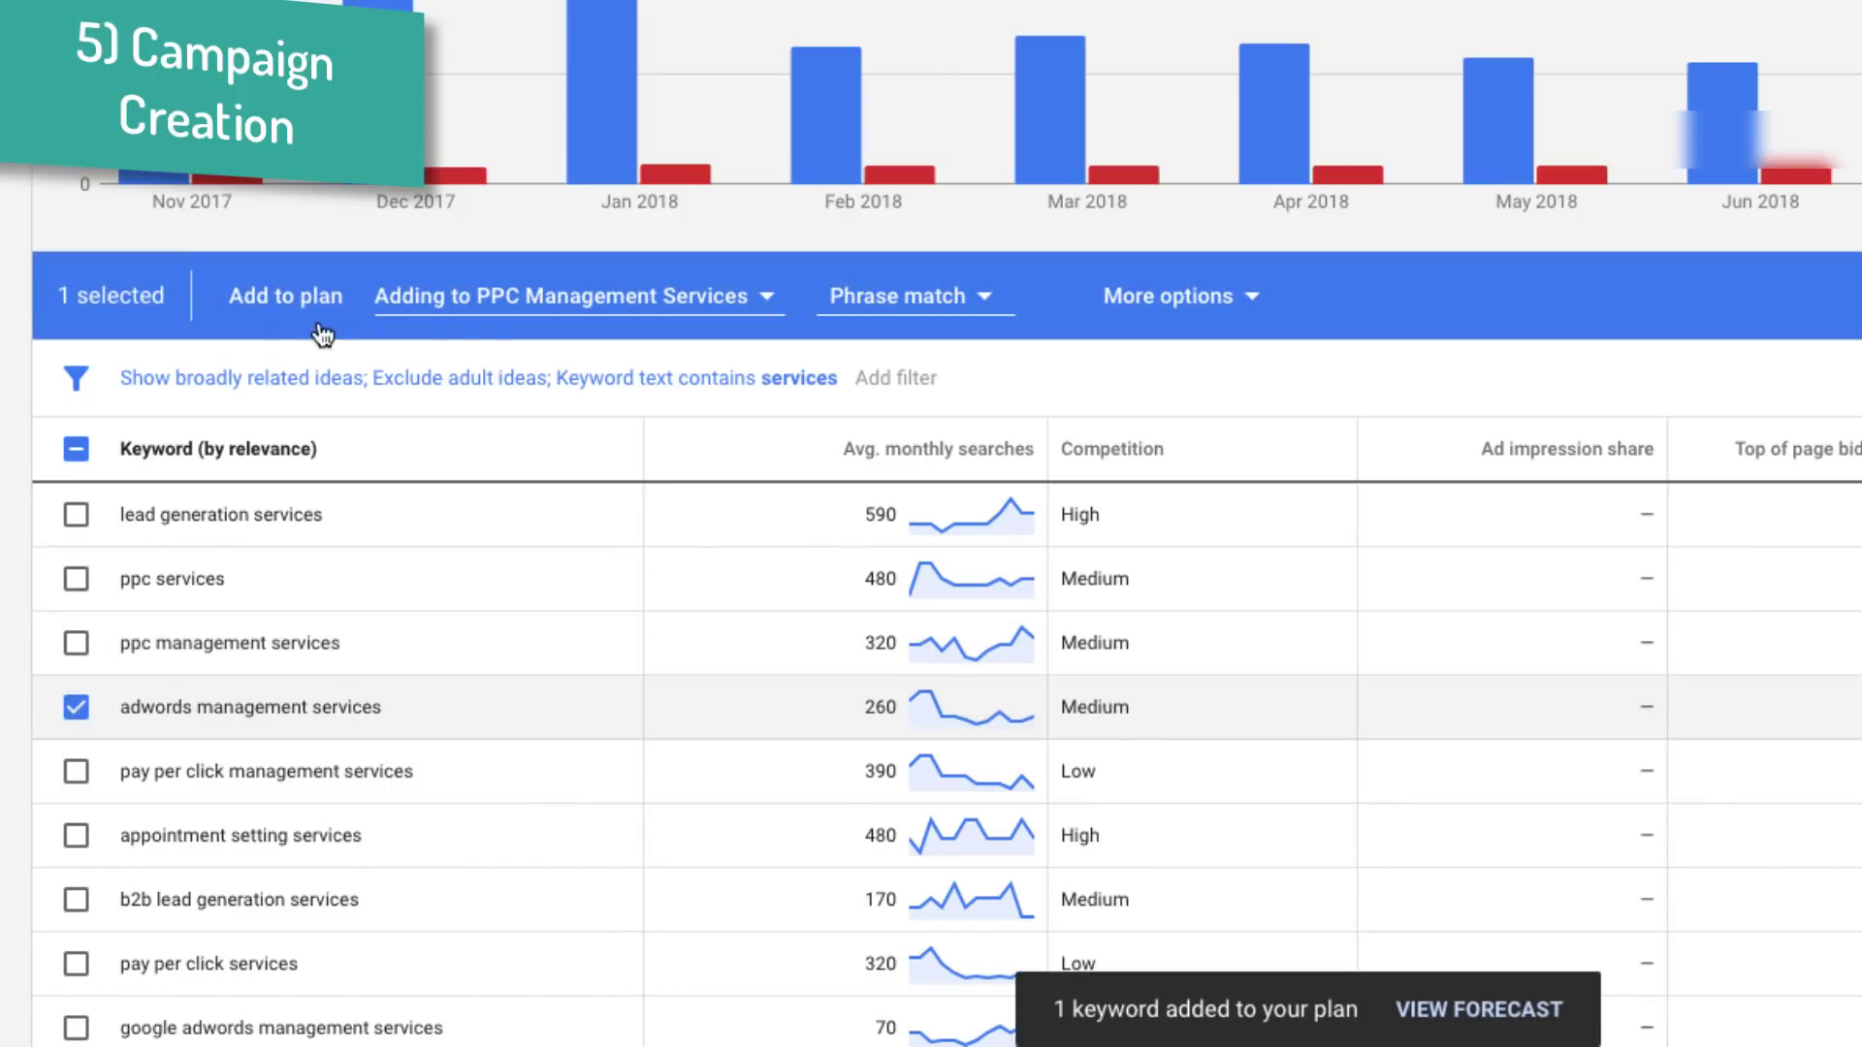
left_click(528, 298)
left_click(497, 779)
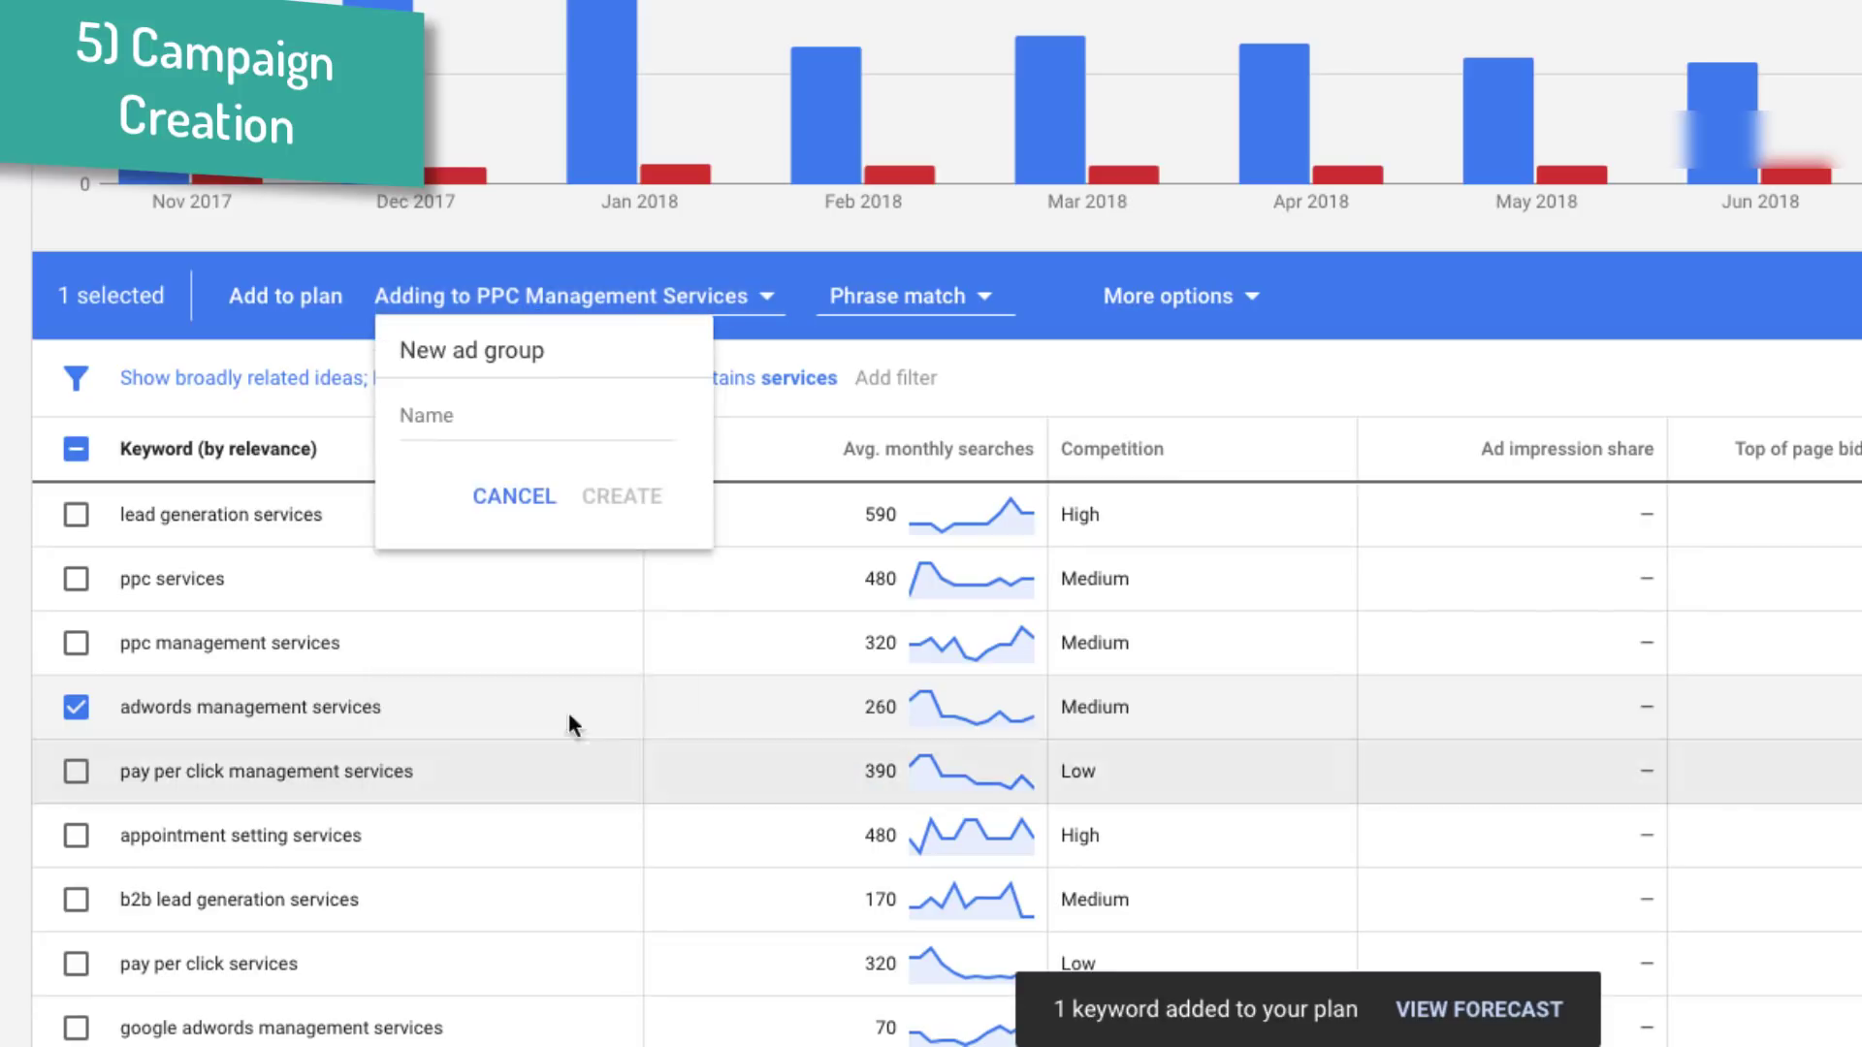
type("Adwords Mngmt Services")
left_click(628, 495)
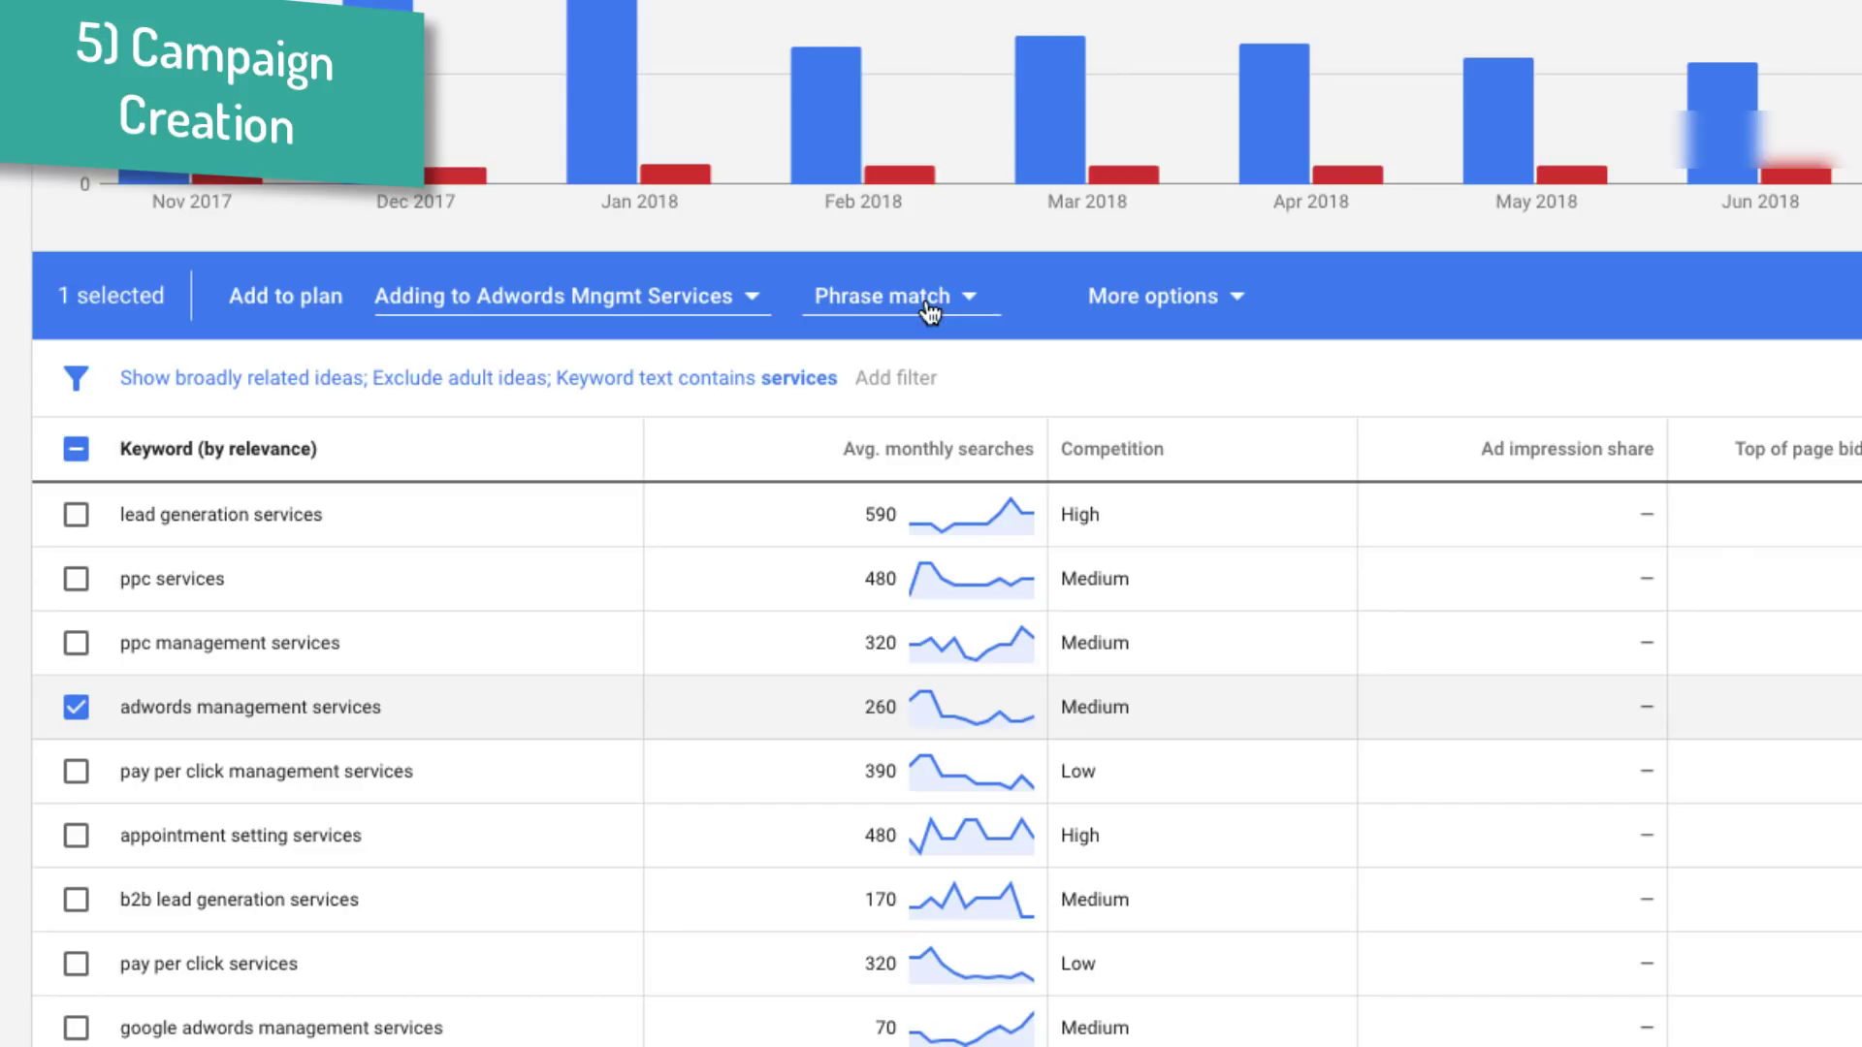
Step: Add adwords management services to the plan as an exact match keyword in the Adwords Mngmt Services ad group
left_click(878, 296)
left_click(897, 454)
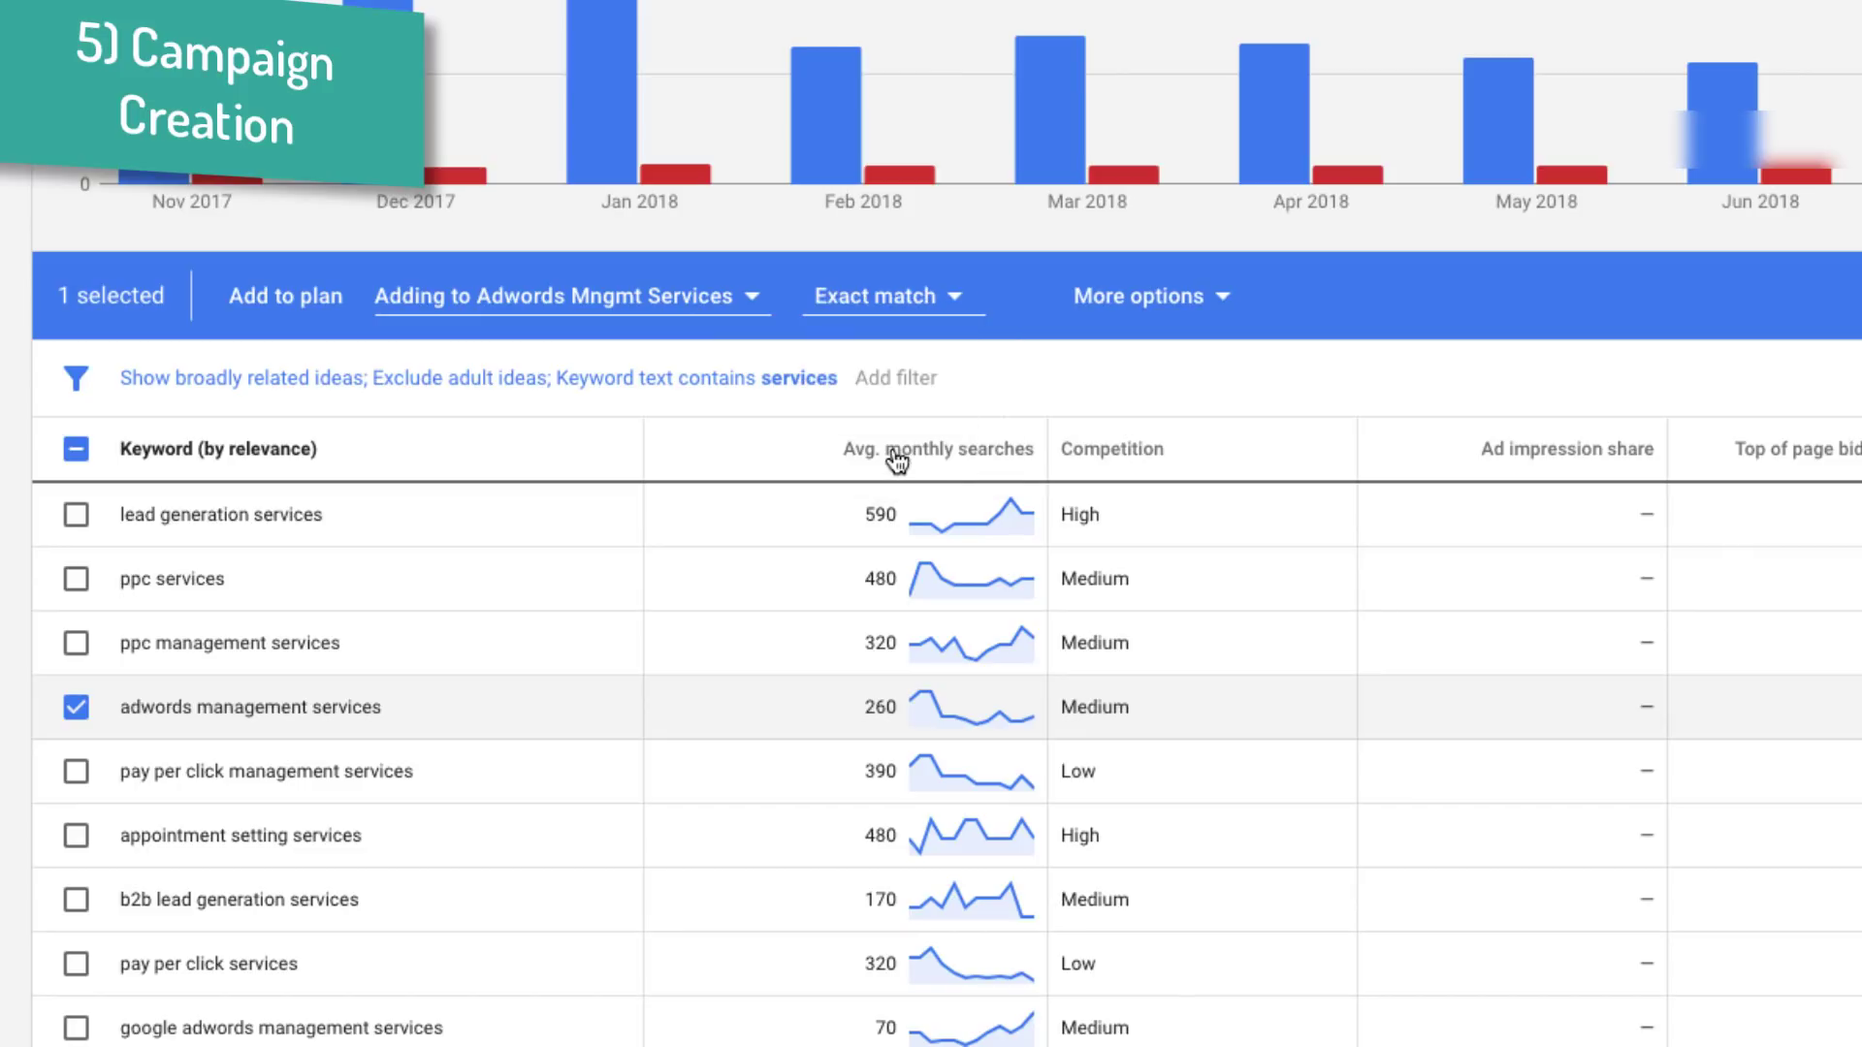
left_click(284, 301)
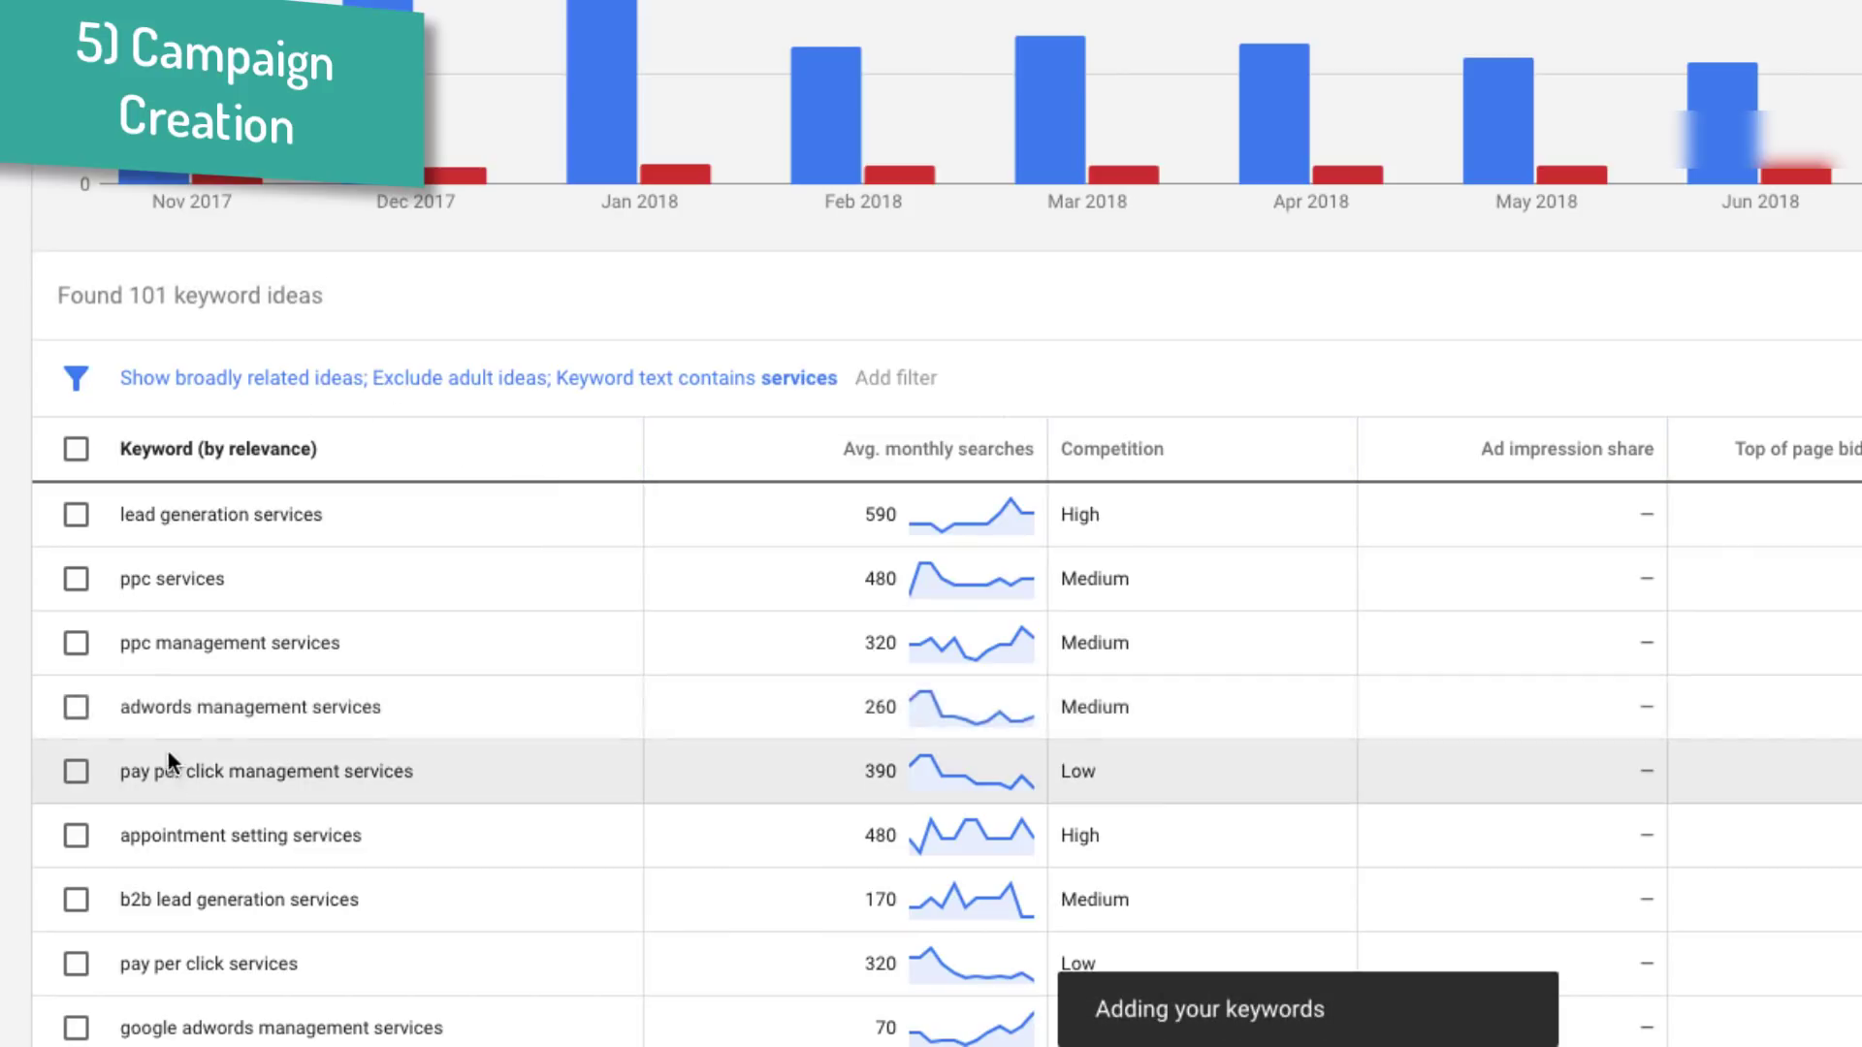
Step: Add adwords management services to the plan again as a phrase match keyword in the Adwords Mngmt Services ad group
left_click(76, 706)
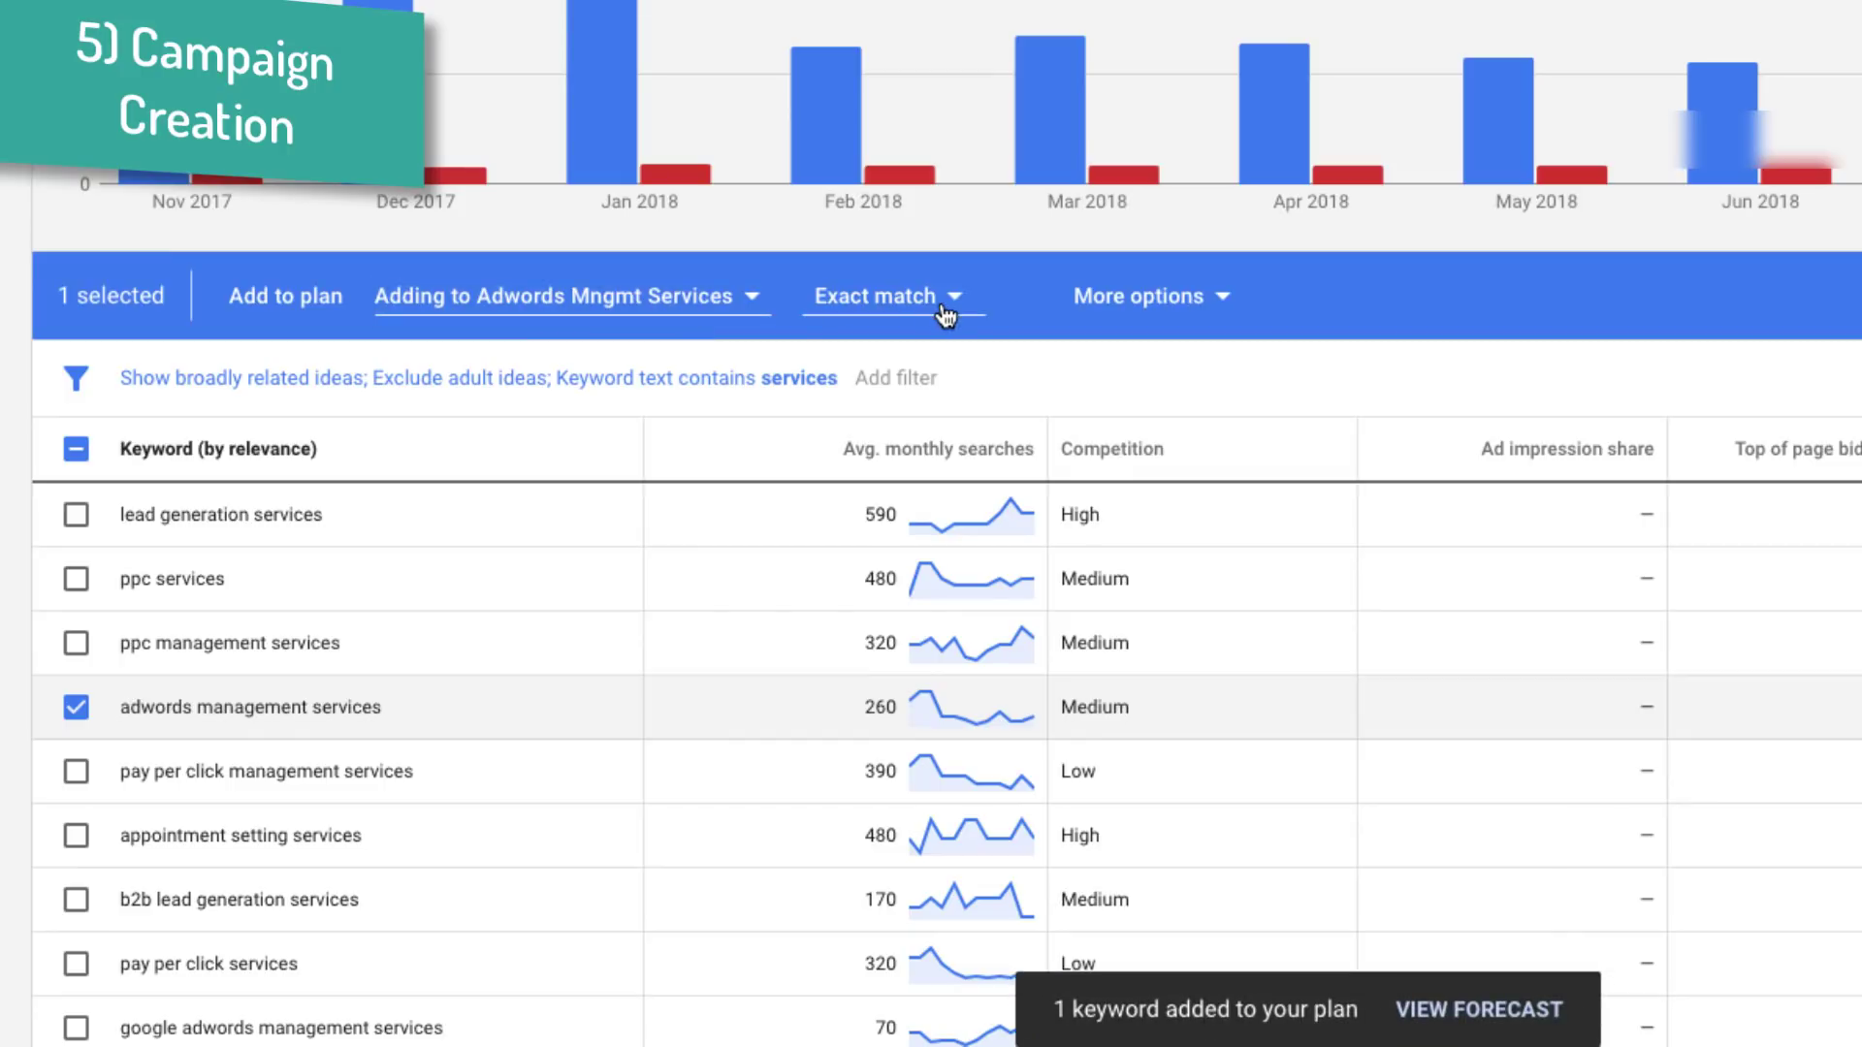
left_click(947, 308)
left_click(881, 397)
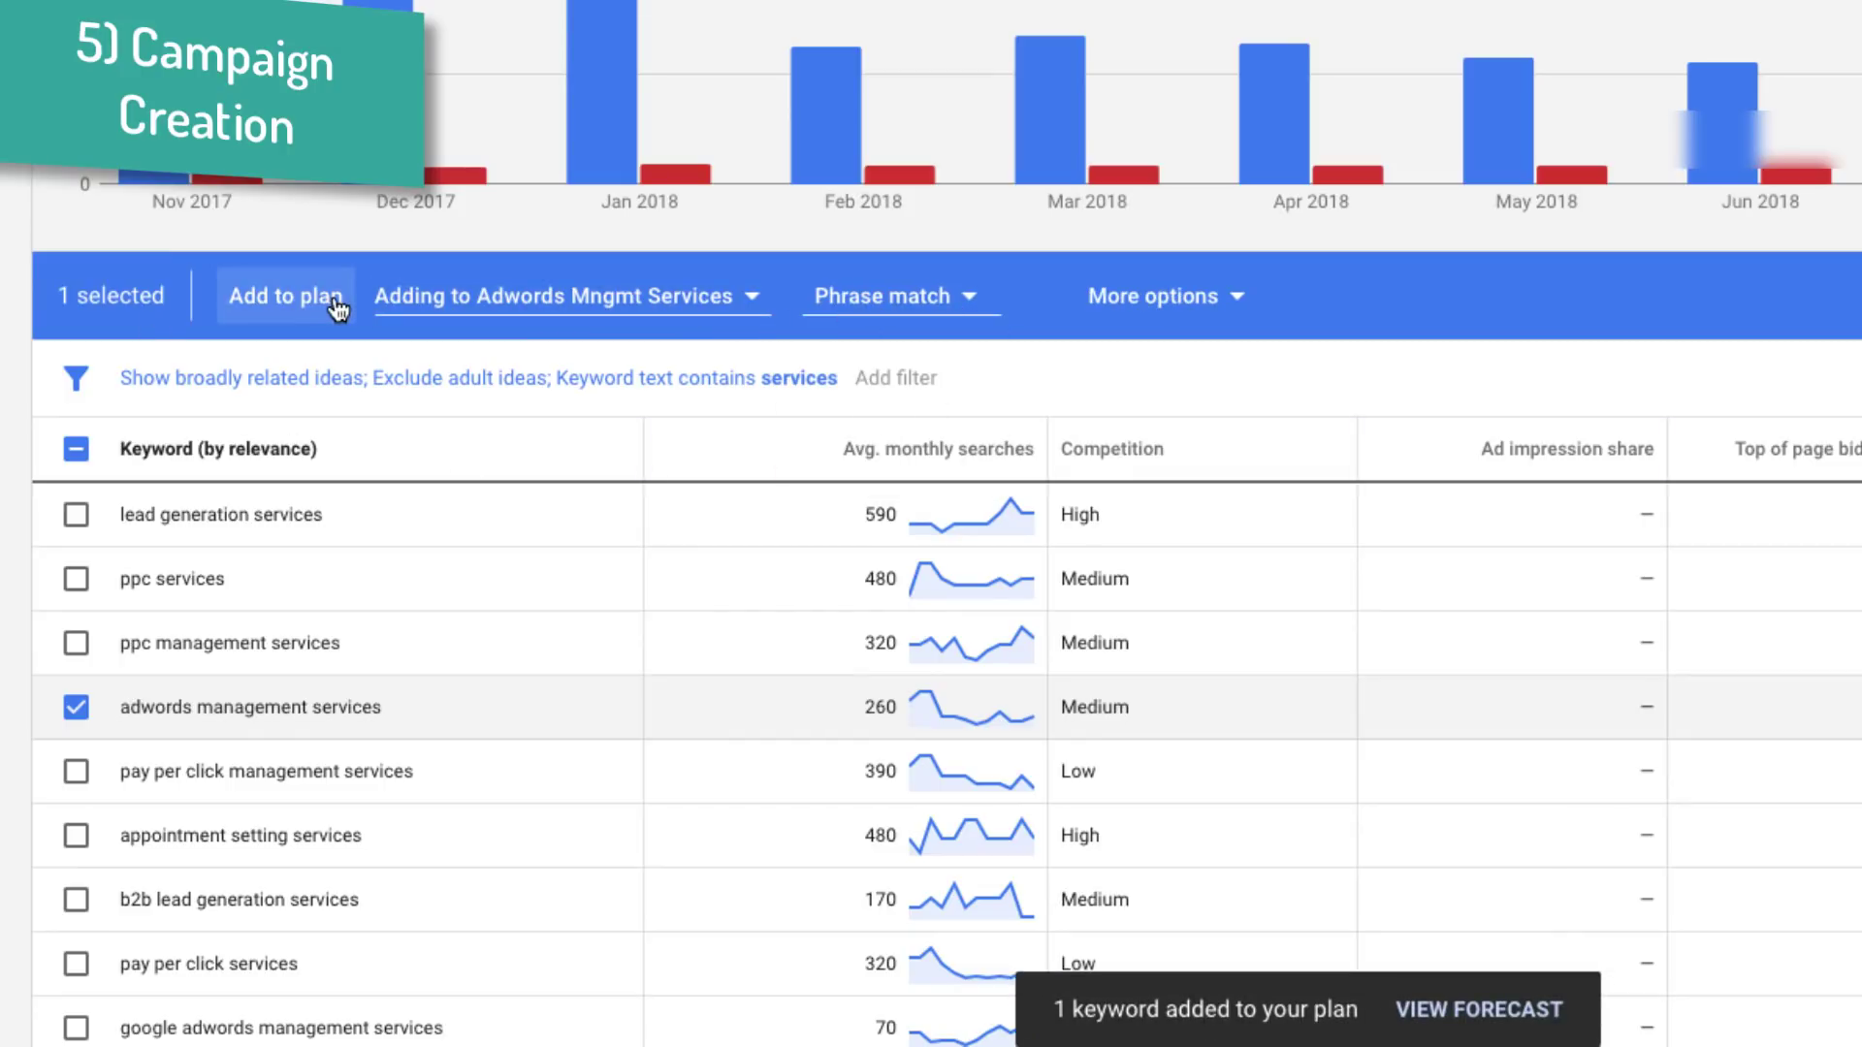
left_click(285, 296)
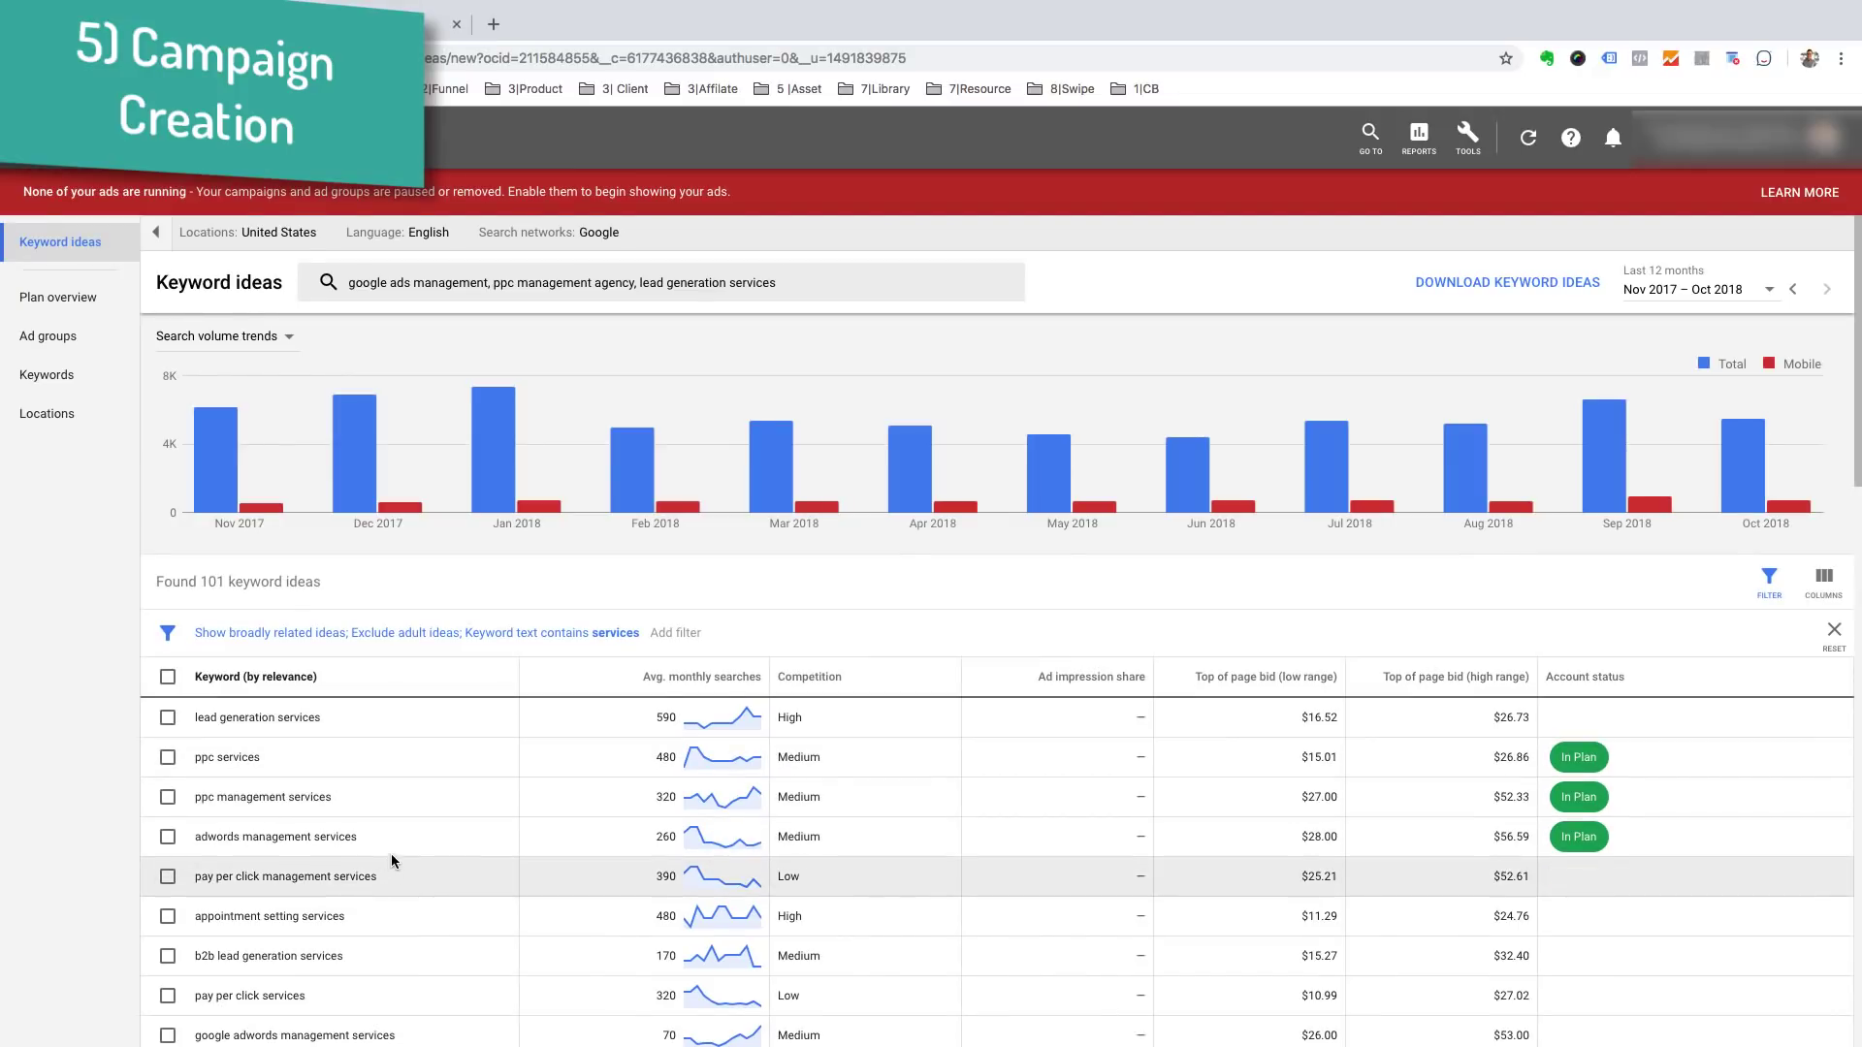
Step: Add appointment setting services to the plan as an exact match negative keyword
left_click(169, 917)
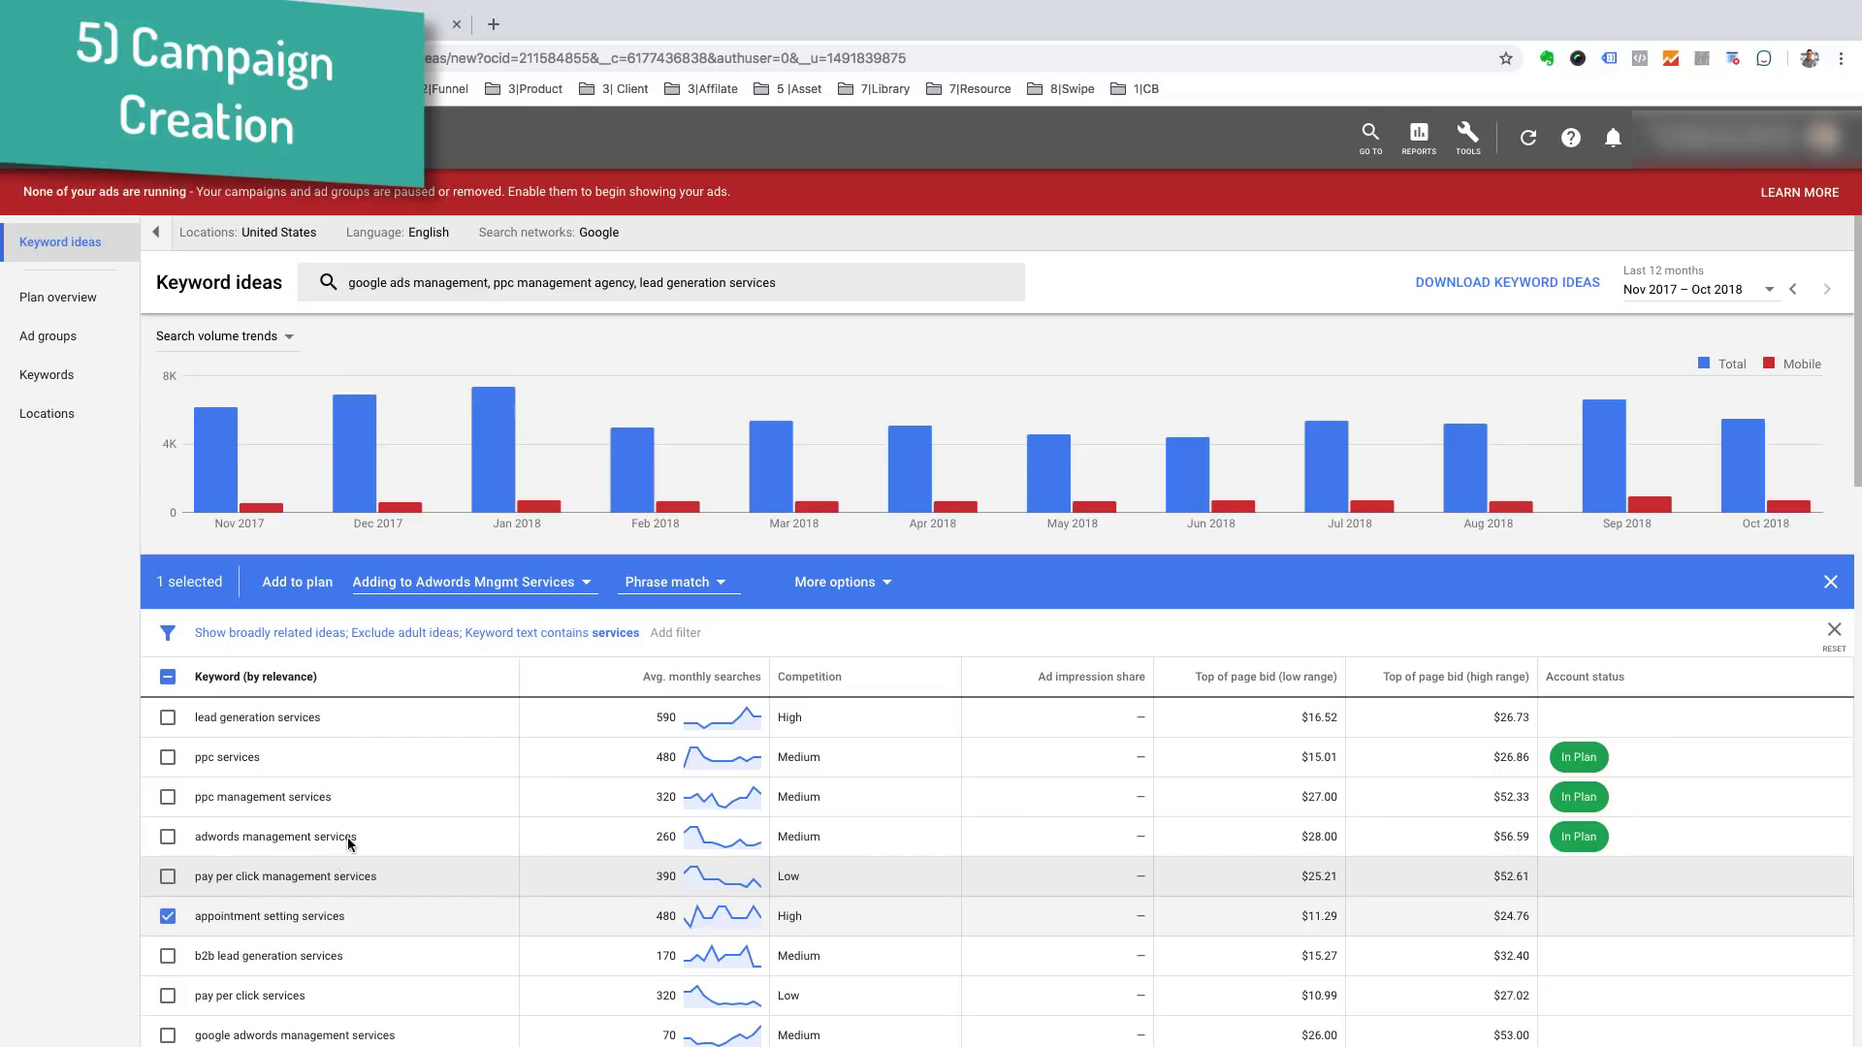
left_click(422, 588)
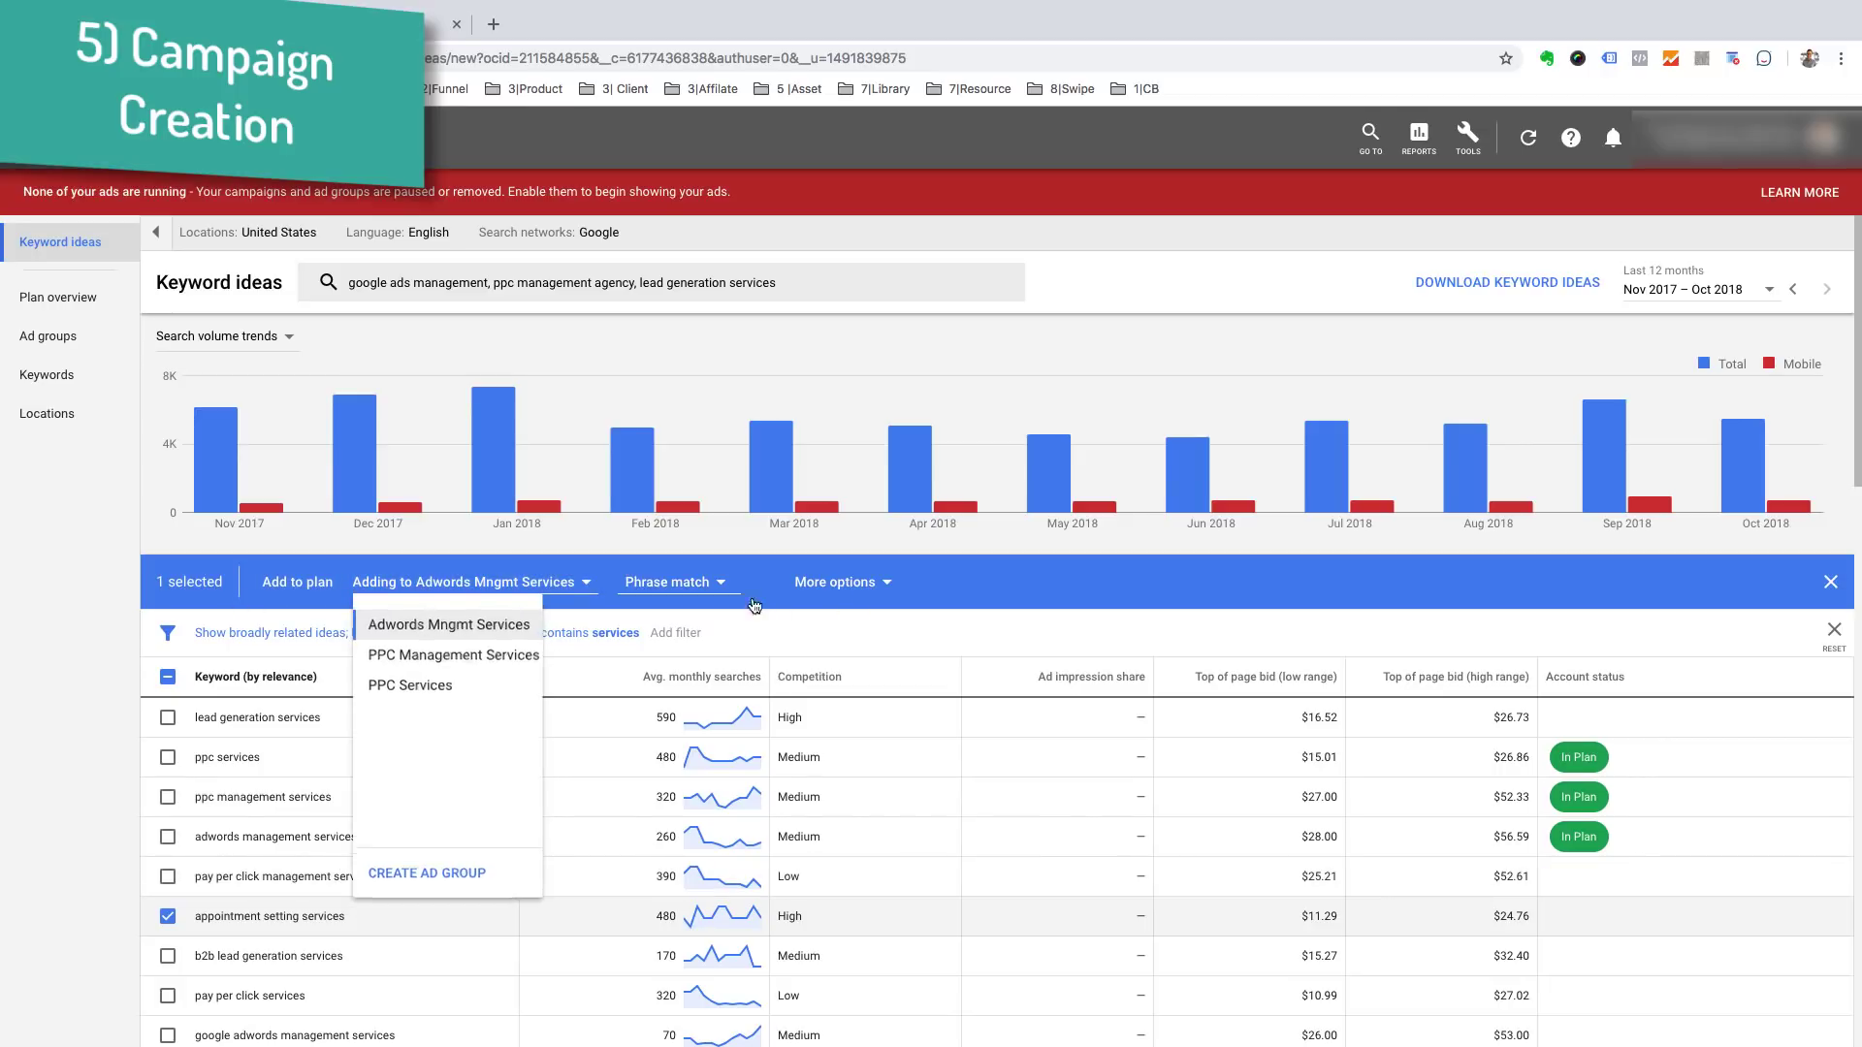
left_click(824, 590)
left_click(871, 585)
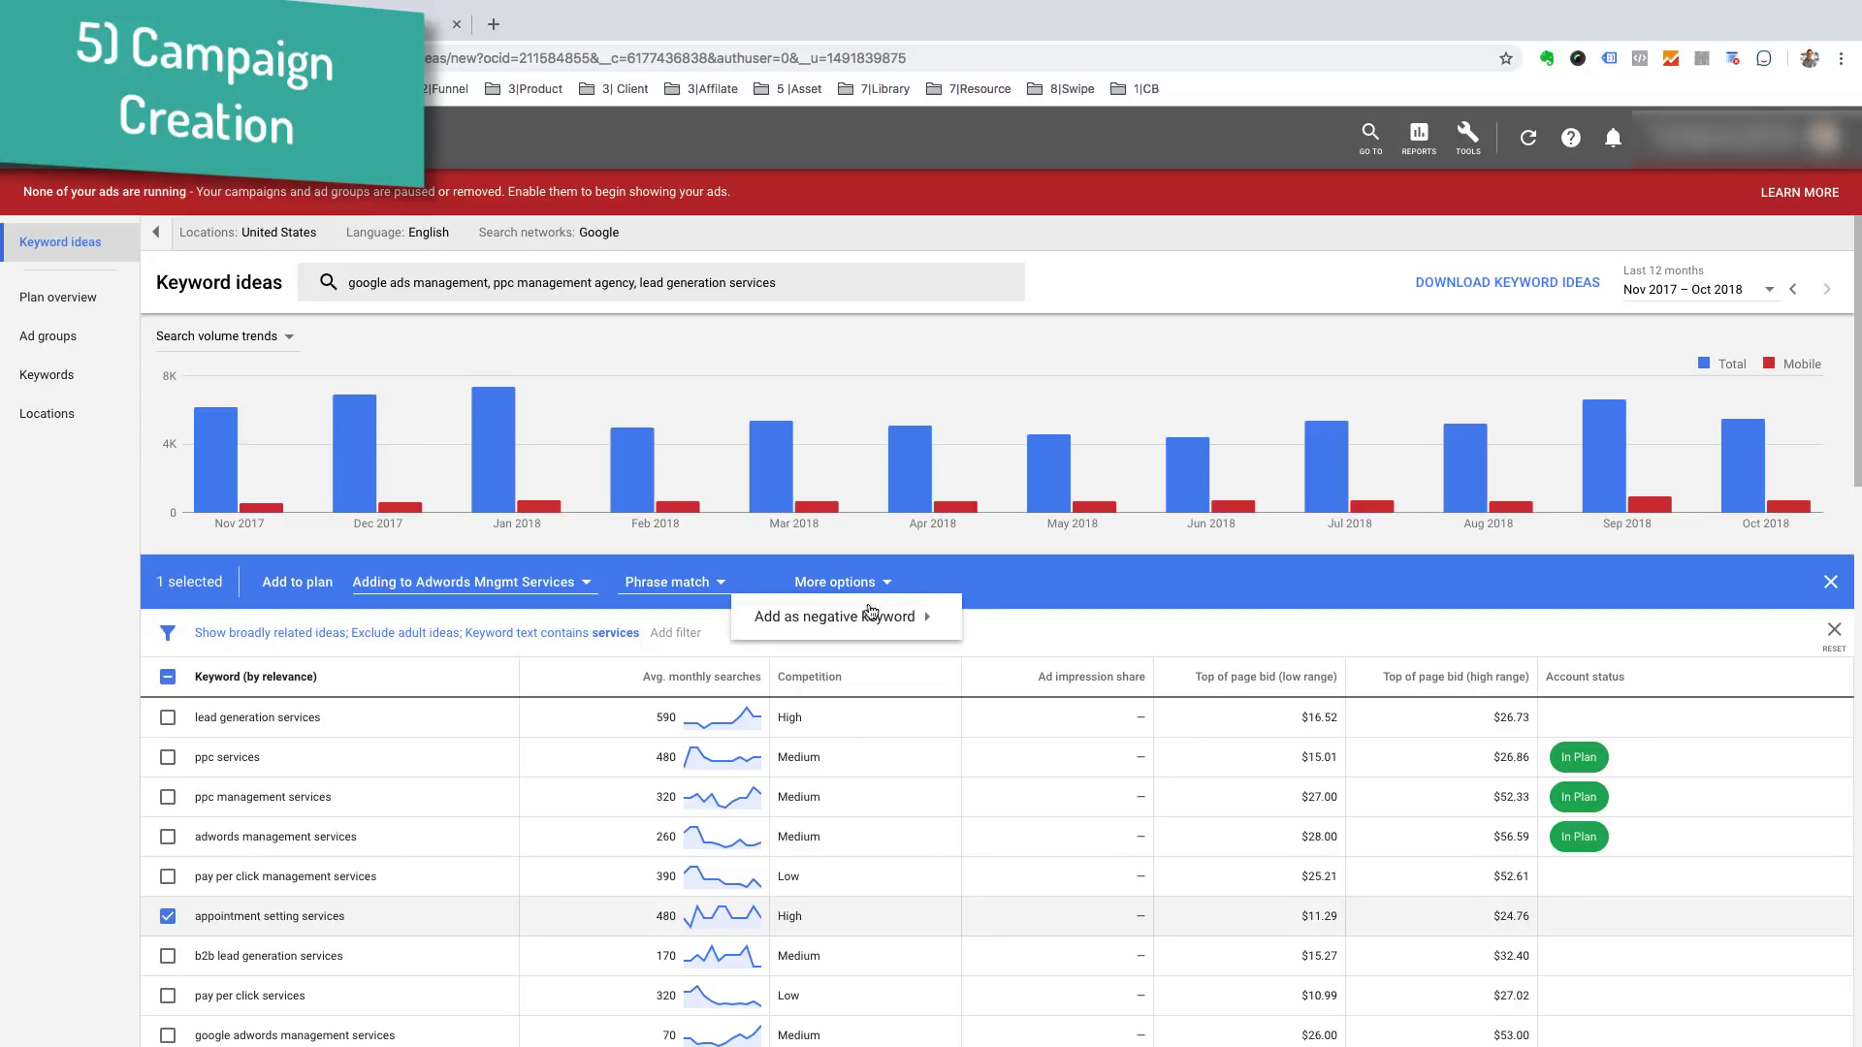
mouse_move(870, 618)
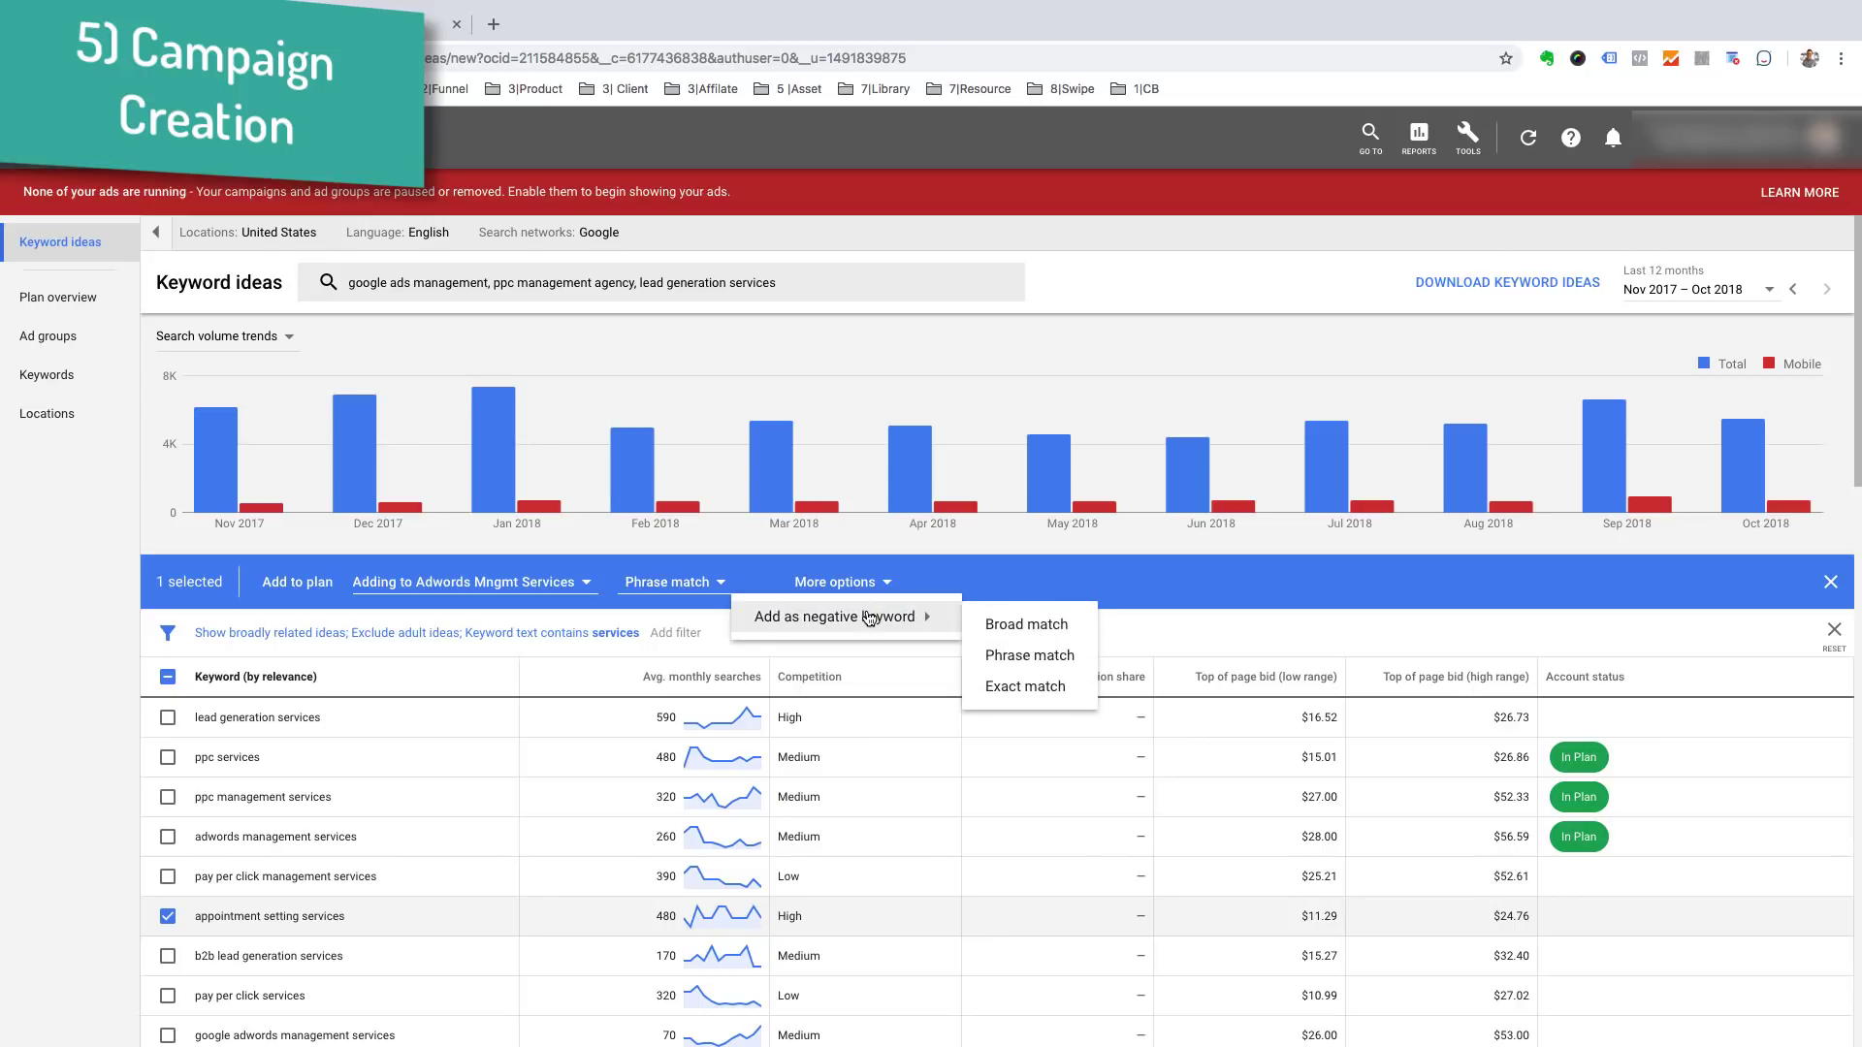
left_click(1026, 687)
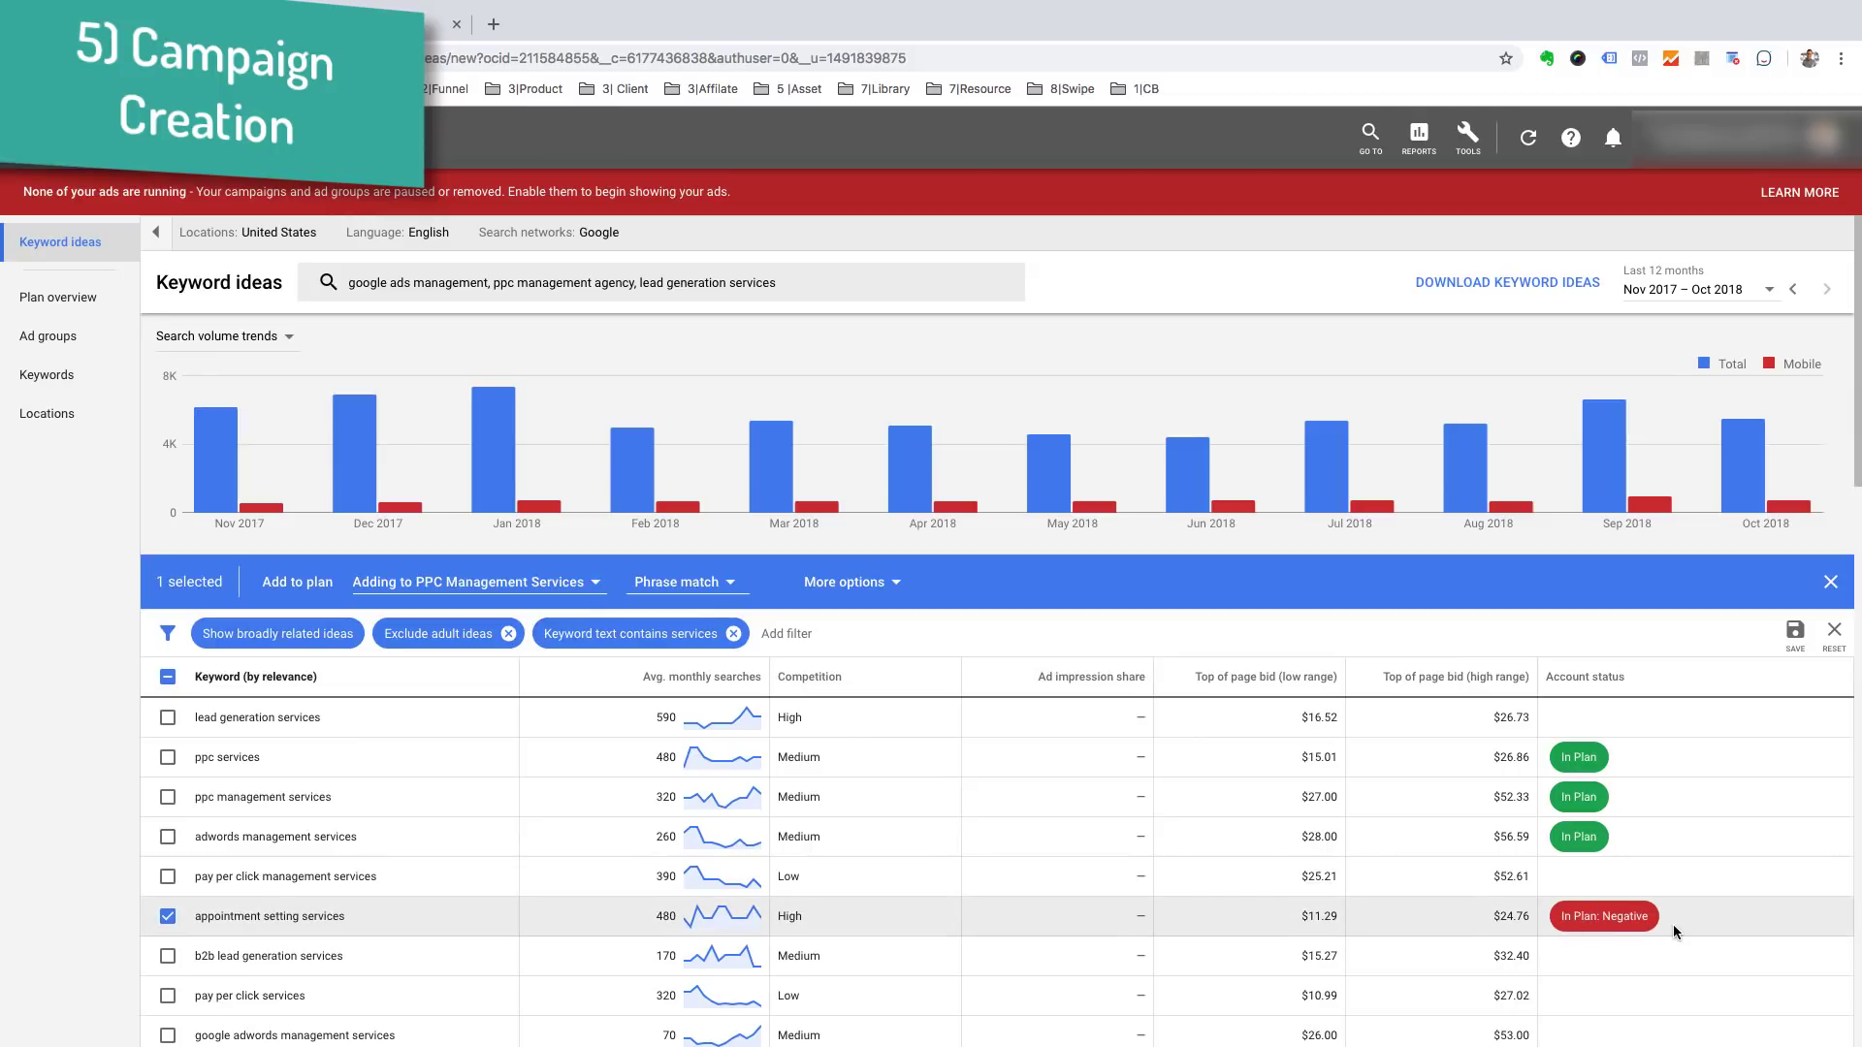
Step: Add healthcare lead generation services, telesales services, ppc services in india and contractor lead services to the plan as exact match negative keywords
scroll(522, 909, "down", 6)
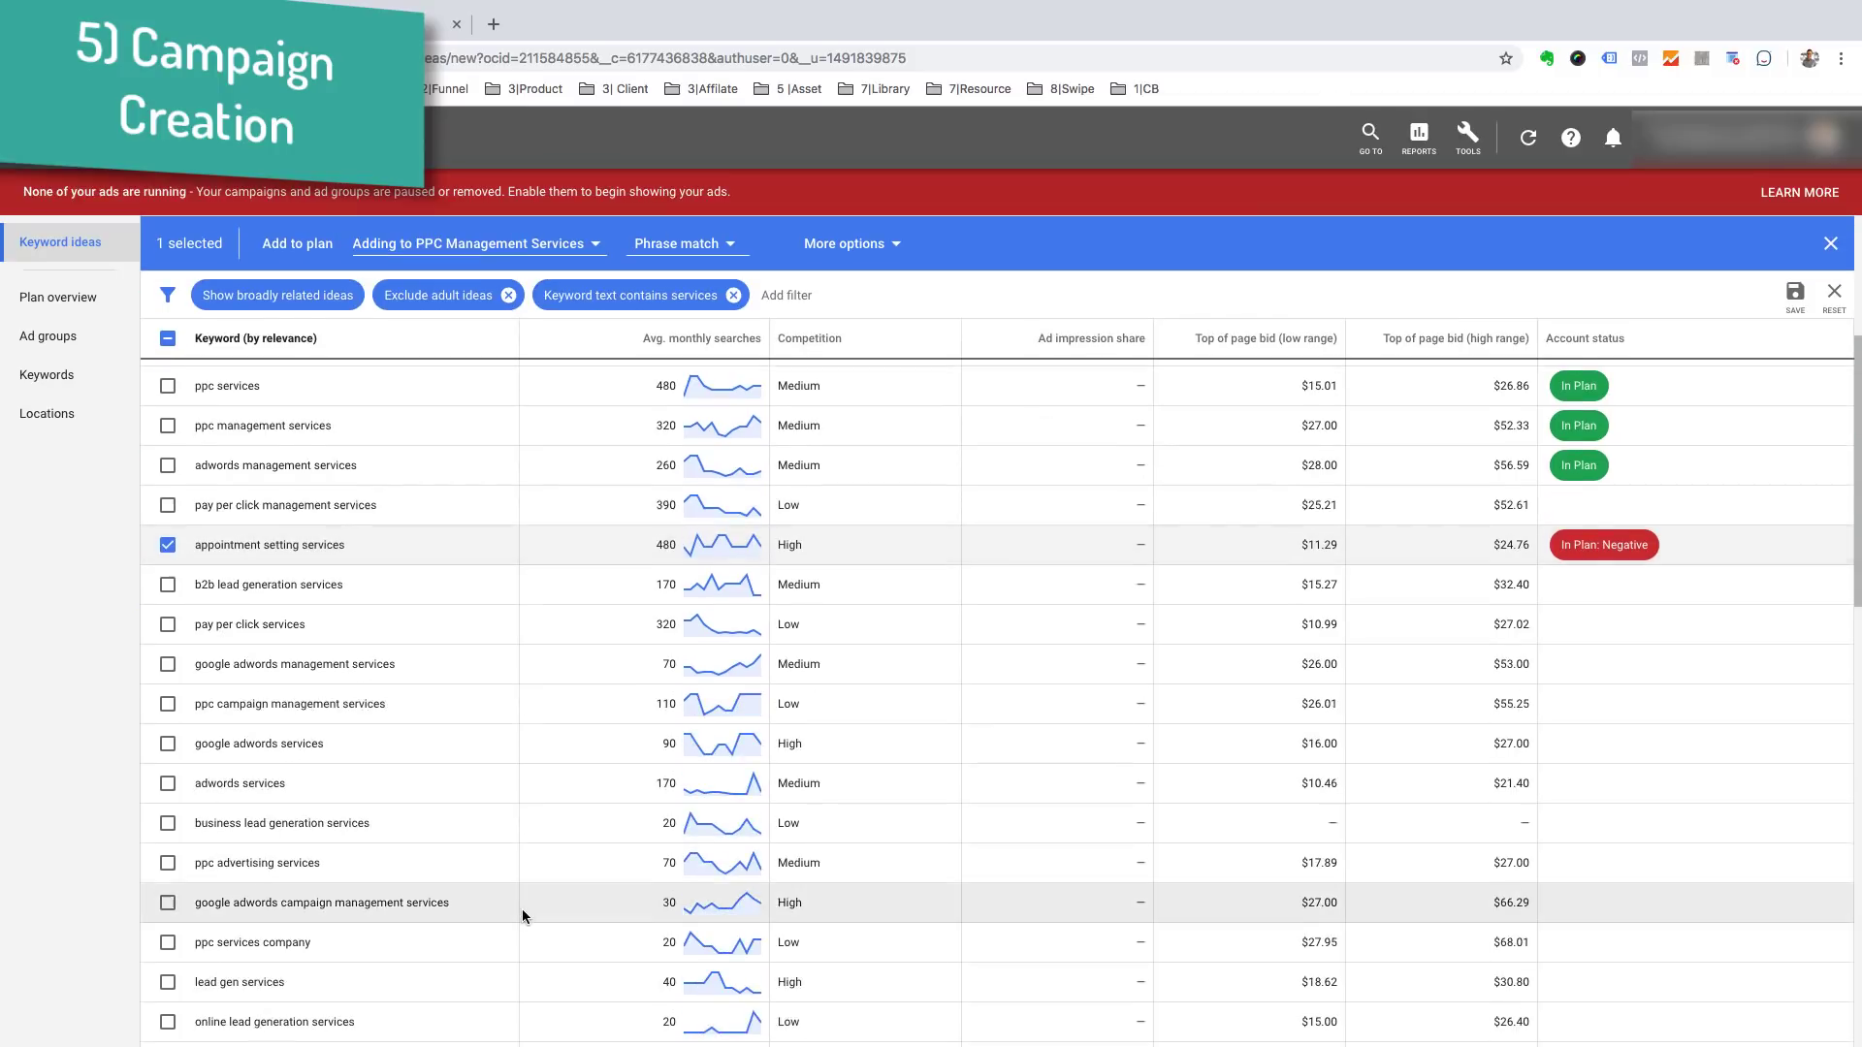
scroll(522, 918, "down", 10)
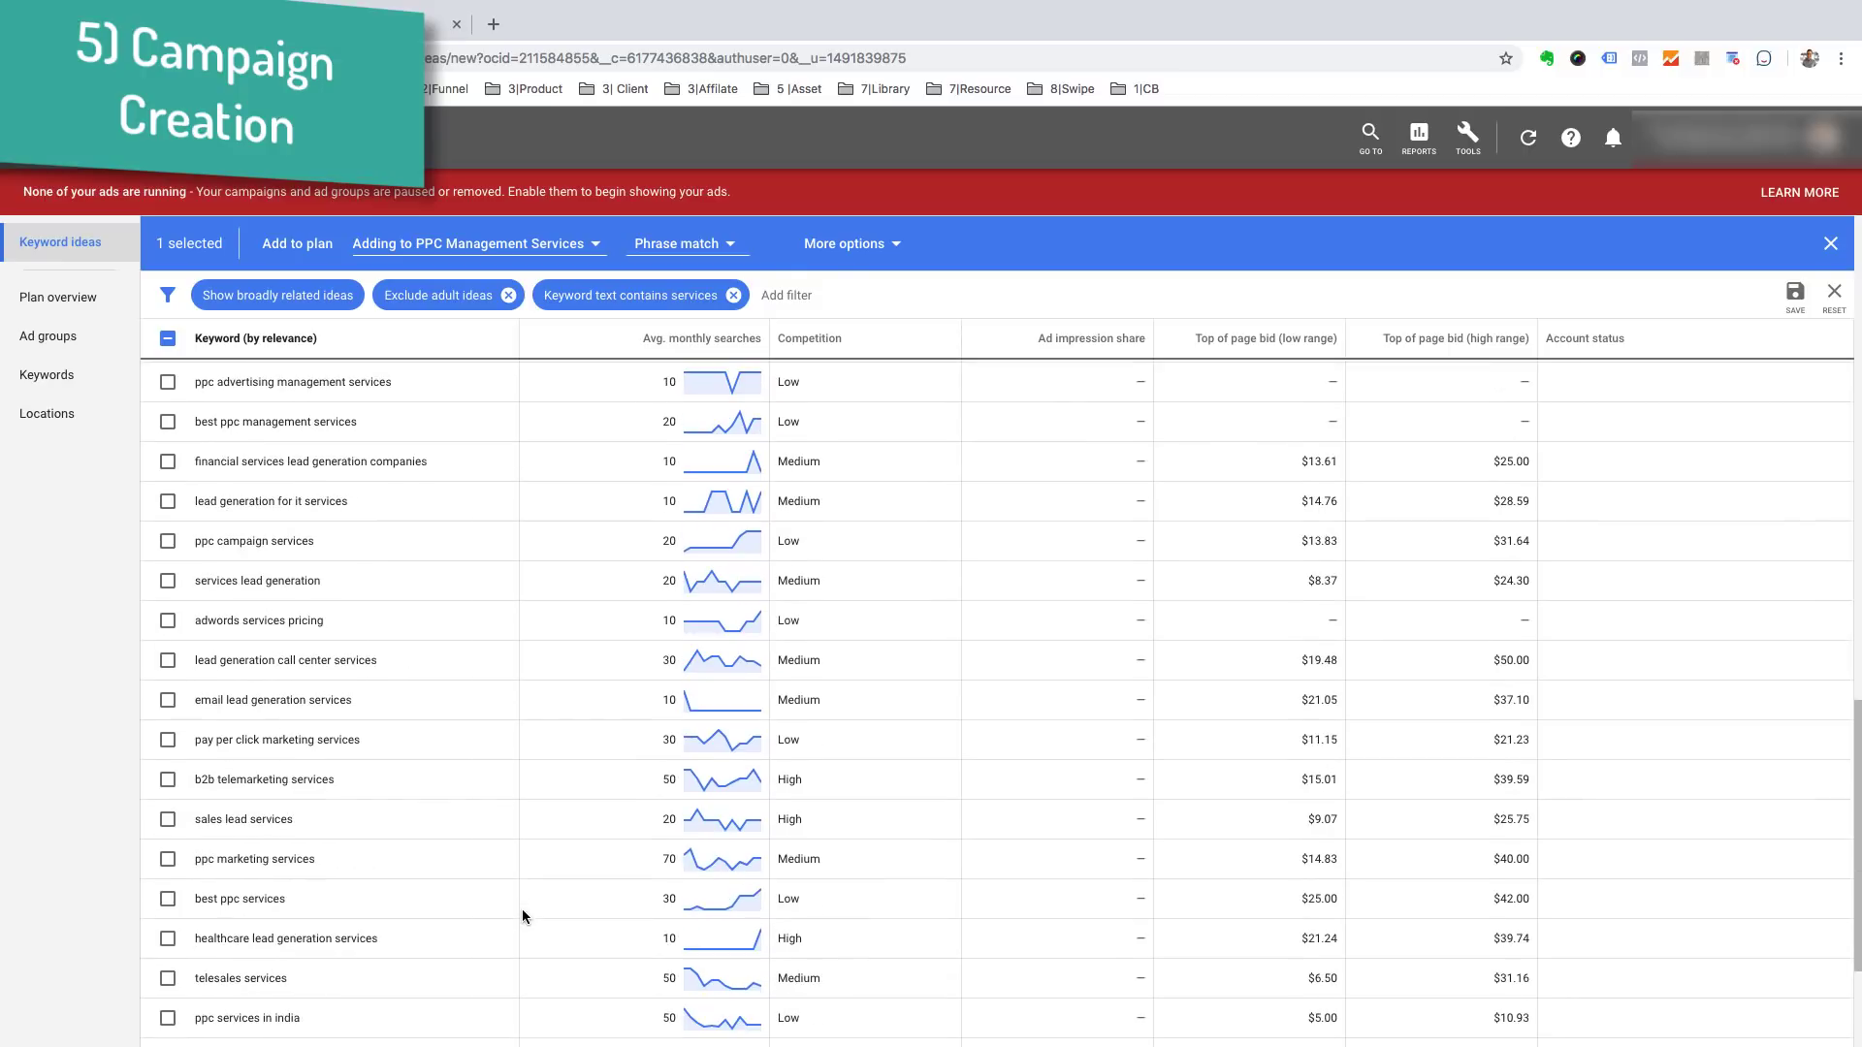
scroll(455, 890, "down", 4)
left_click(168, 805)
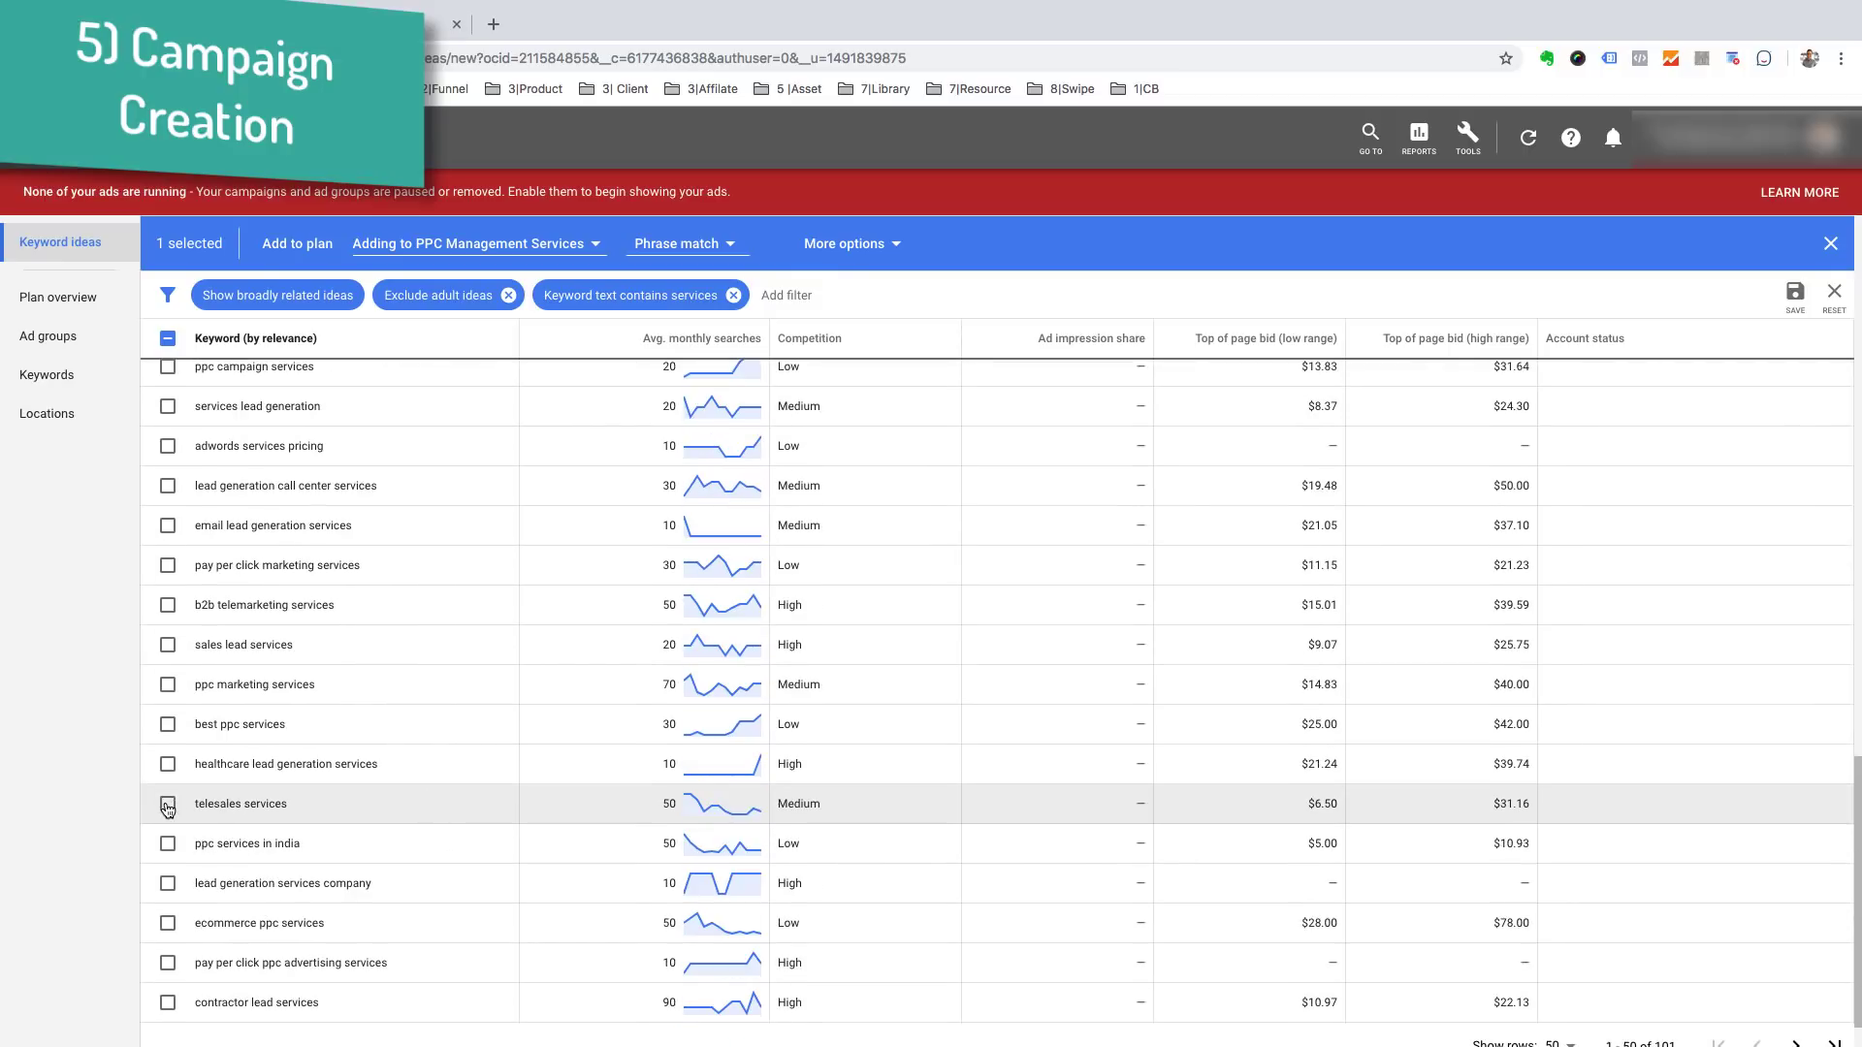
left_click(169, 847)
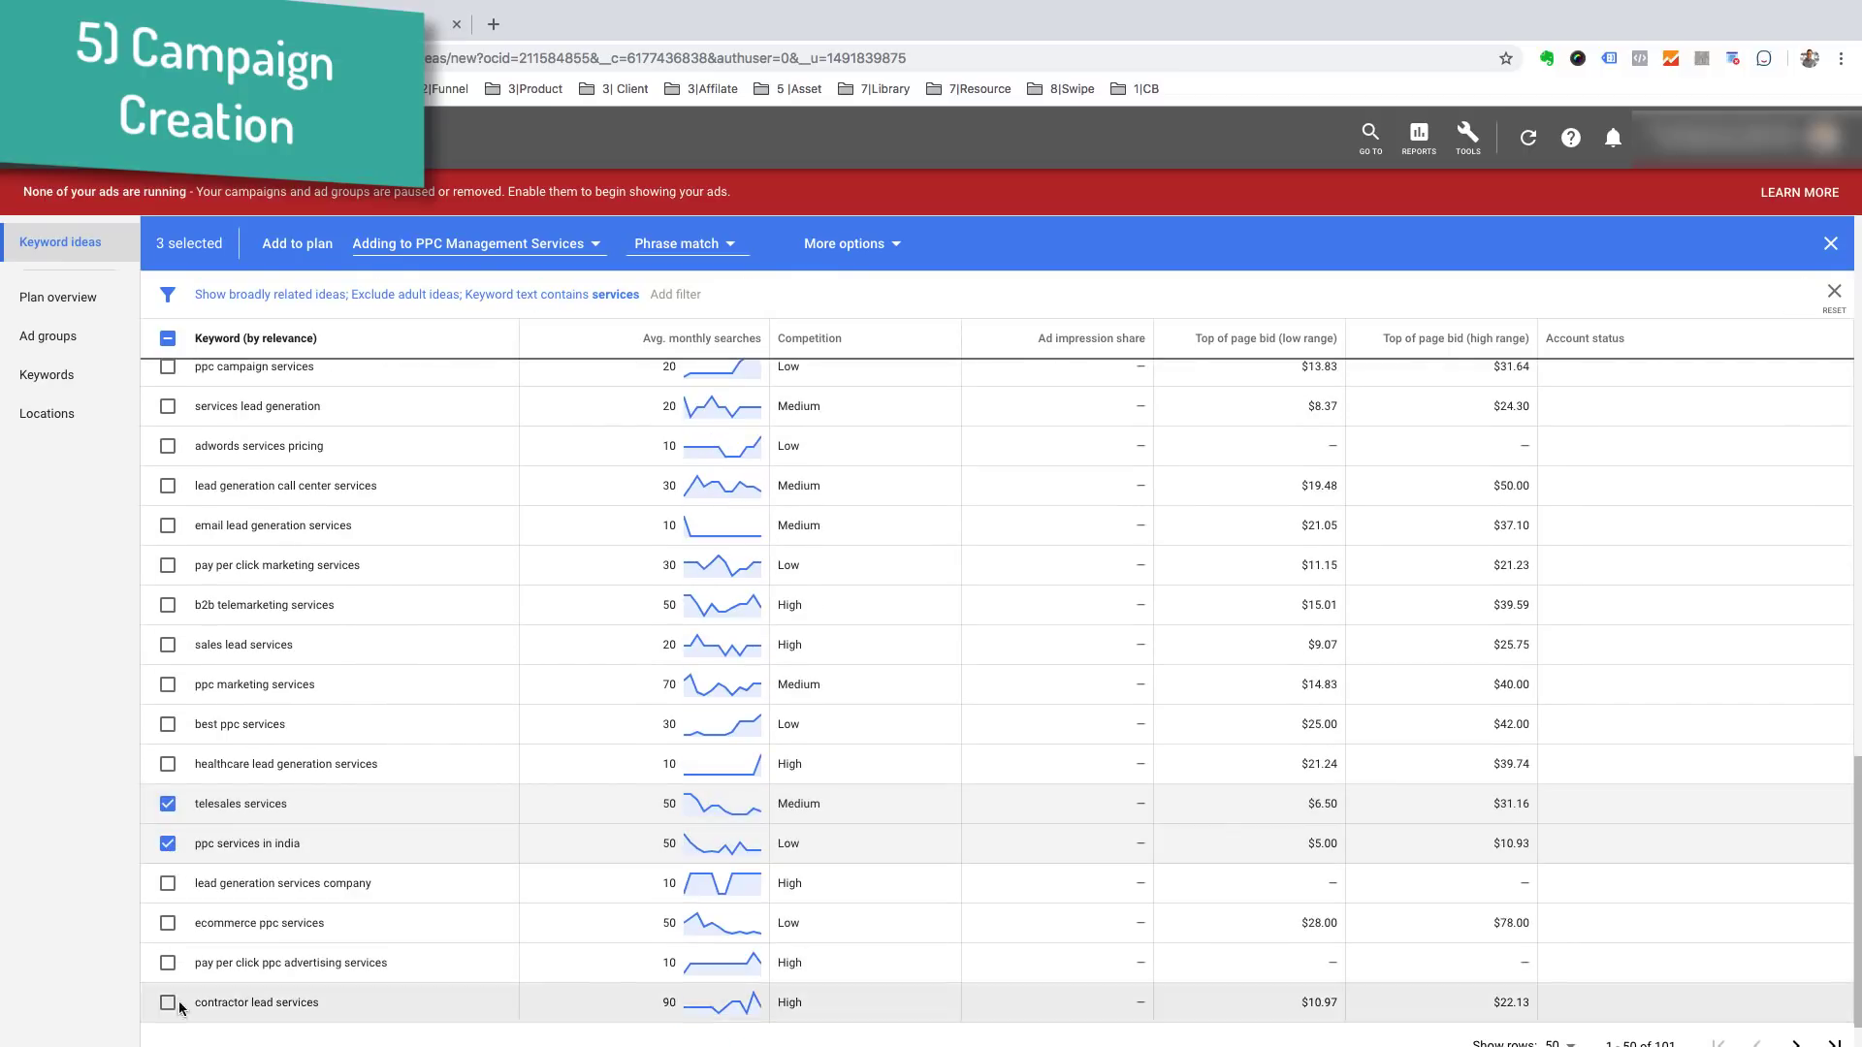
left_click(168, 1008)
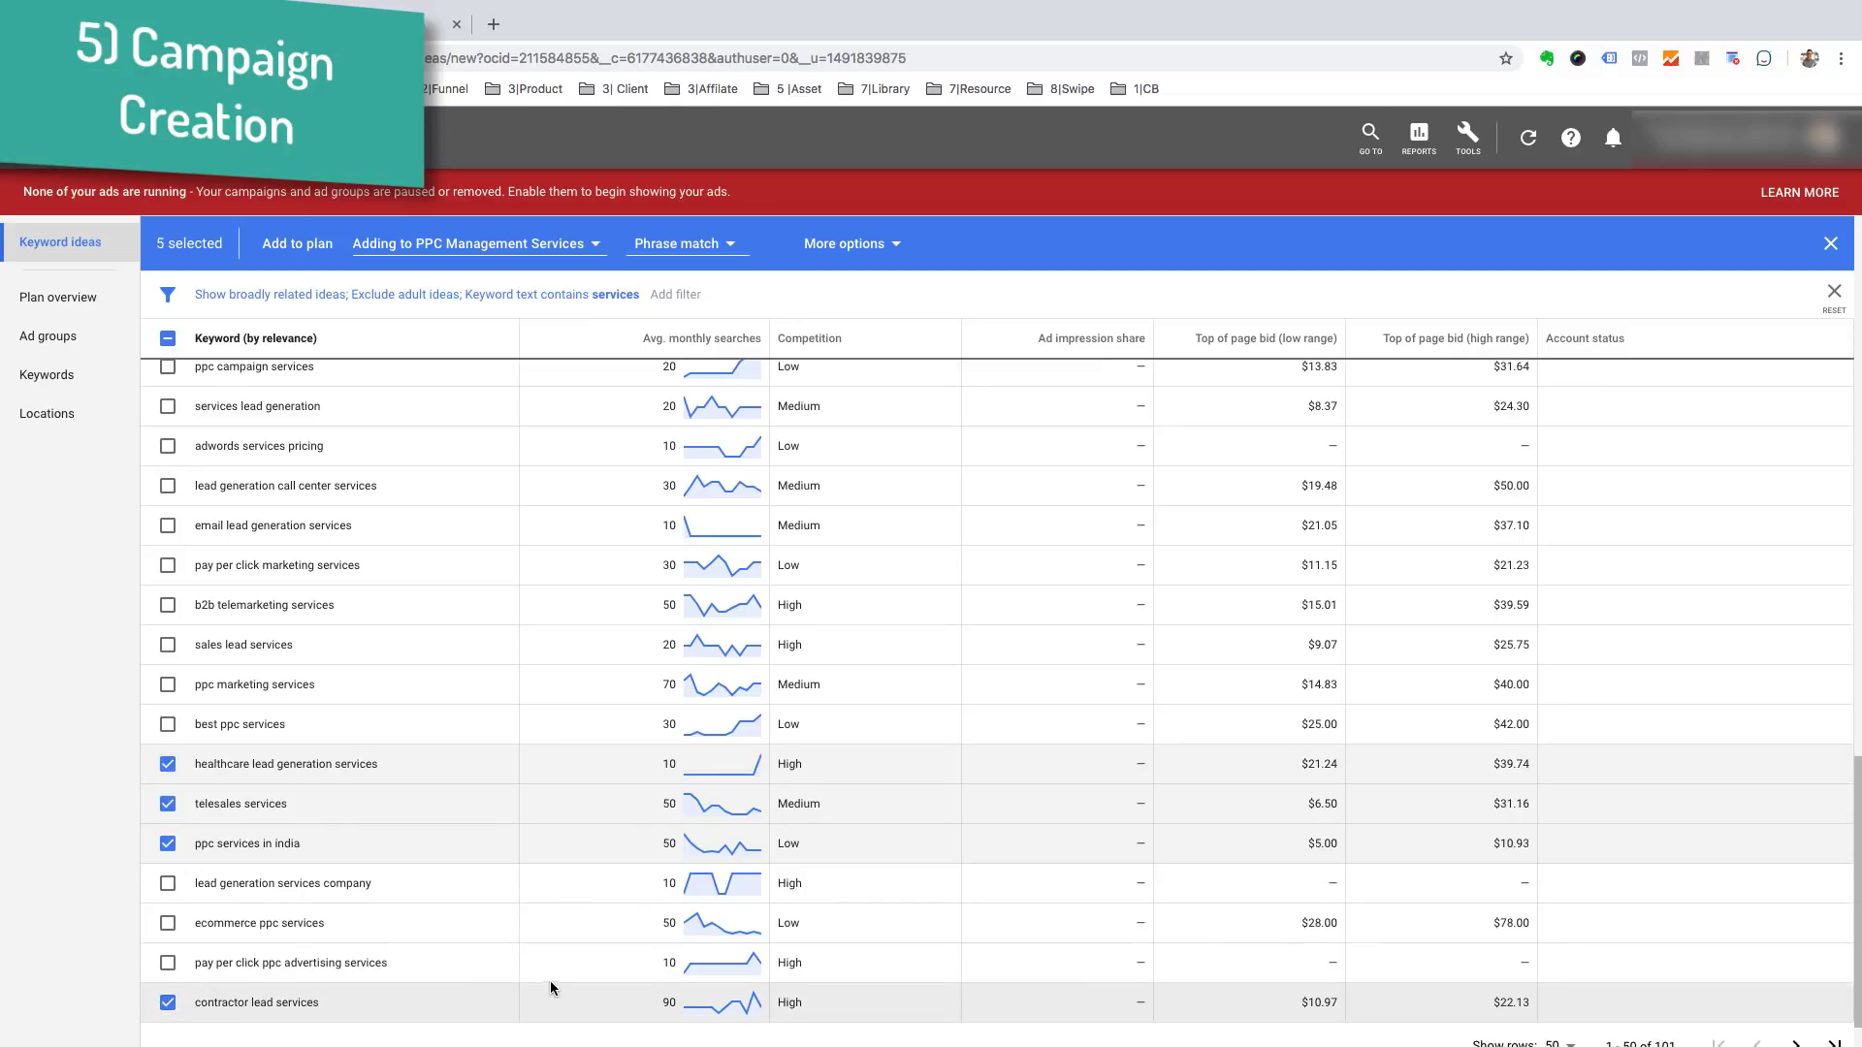
left_click(831, 256)
mouse_move(951, 289)
left_click(1054, 349)
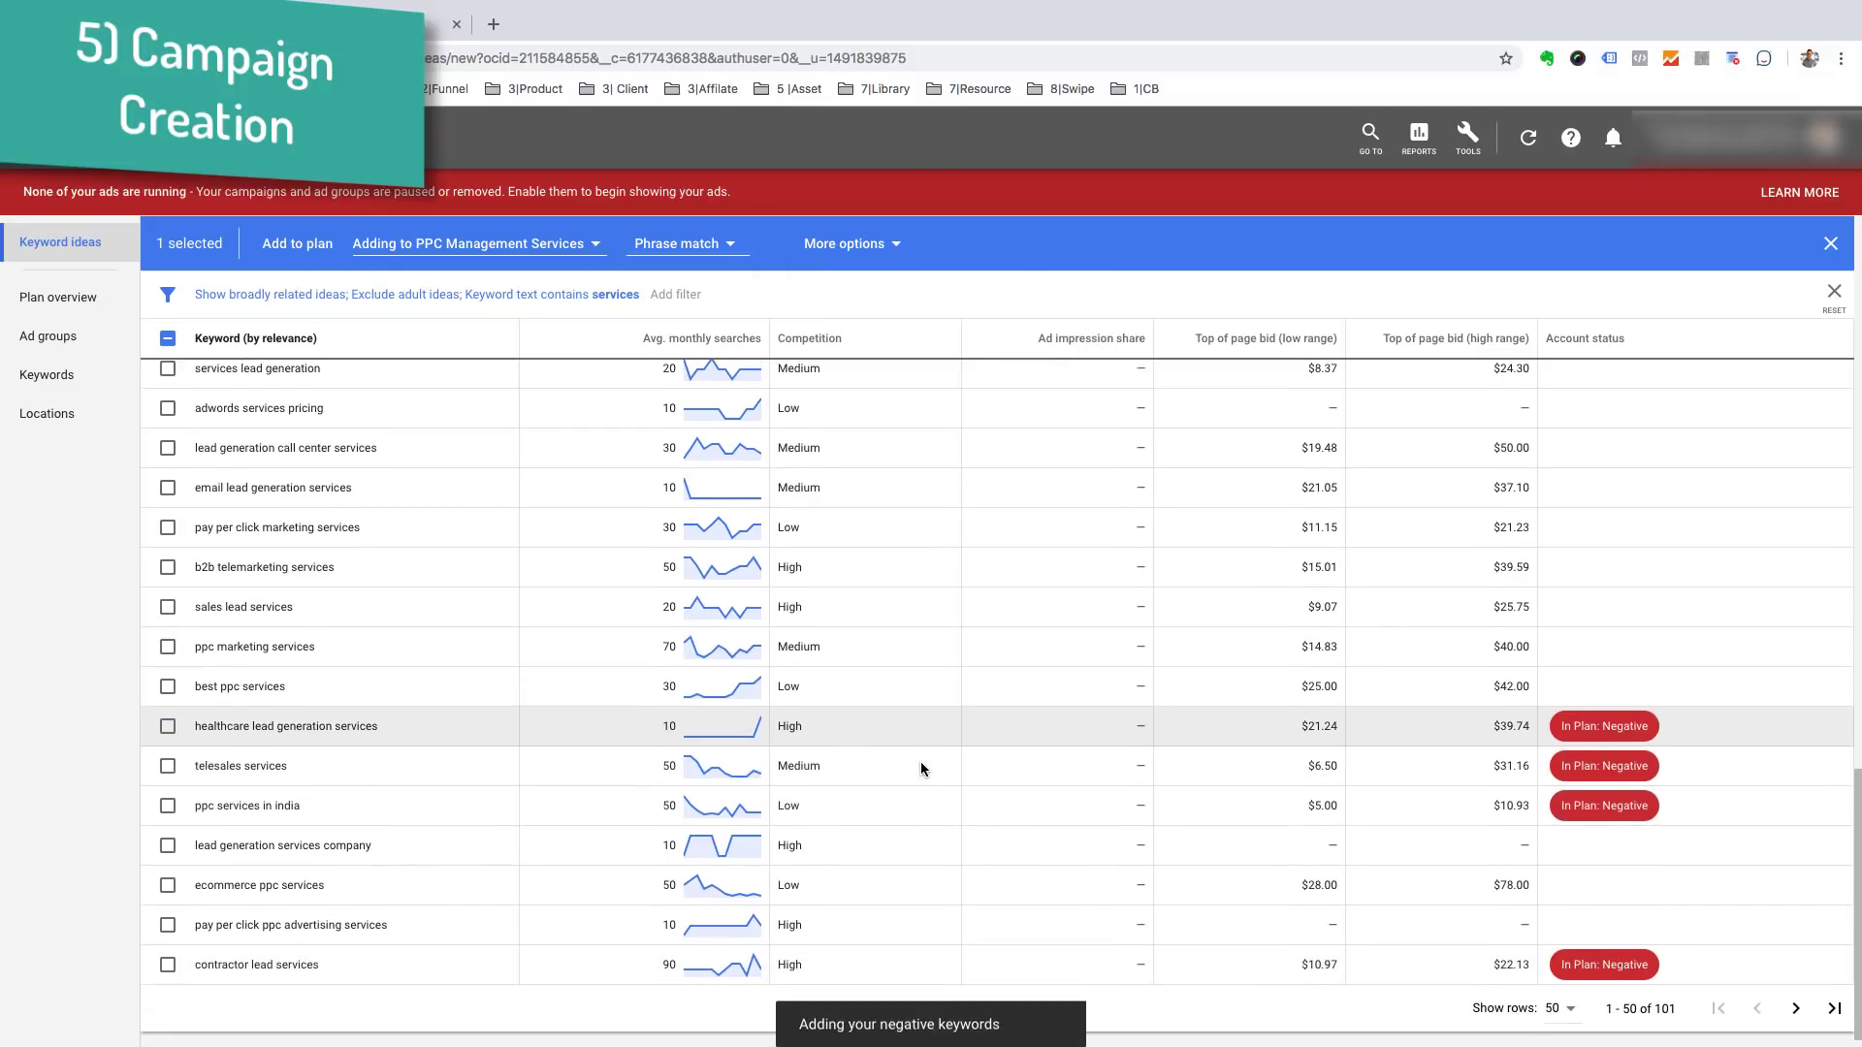
Step: Review the plan's forecast overview with its clicks graph, and the forecasts by ad group, keyword and location
scroll(922, 768, "up", 15)
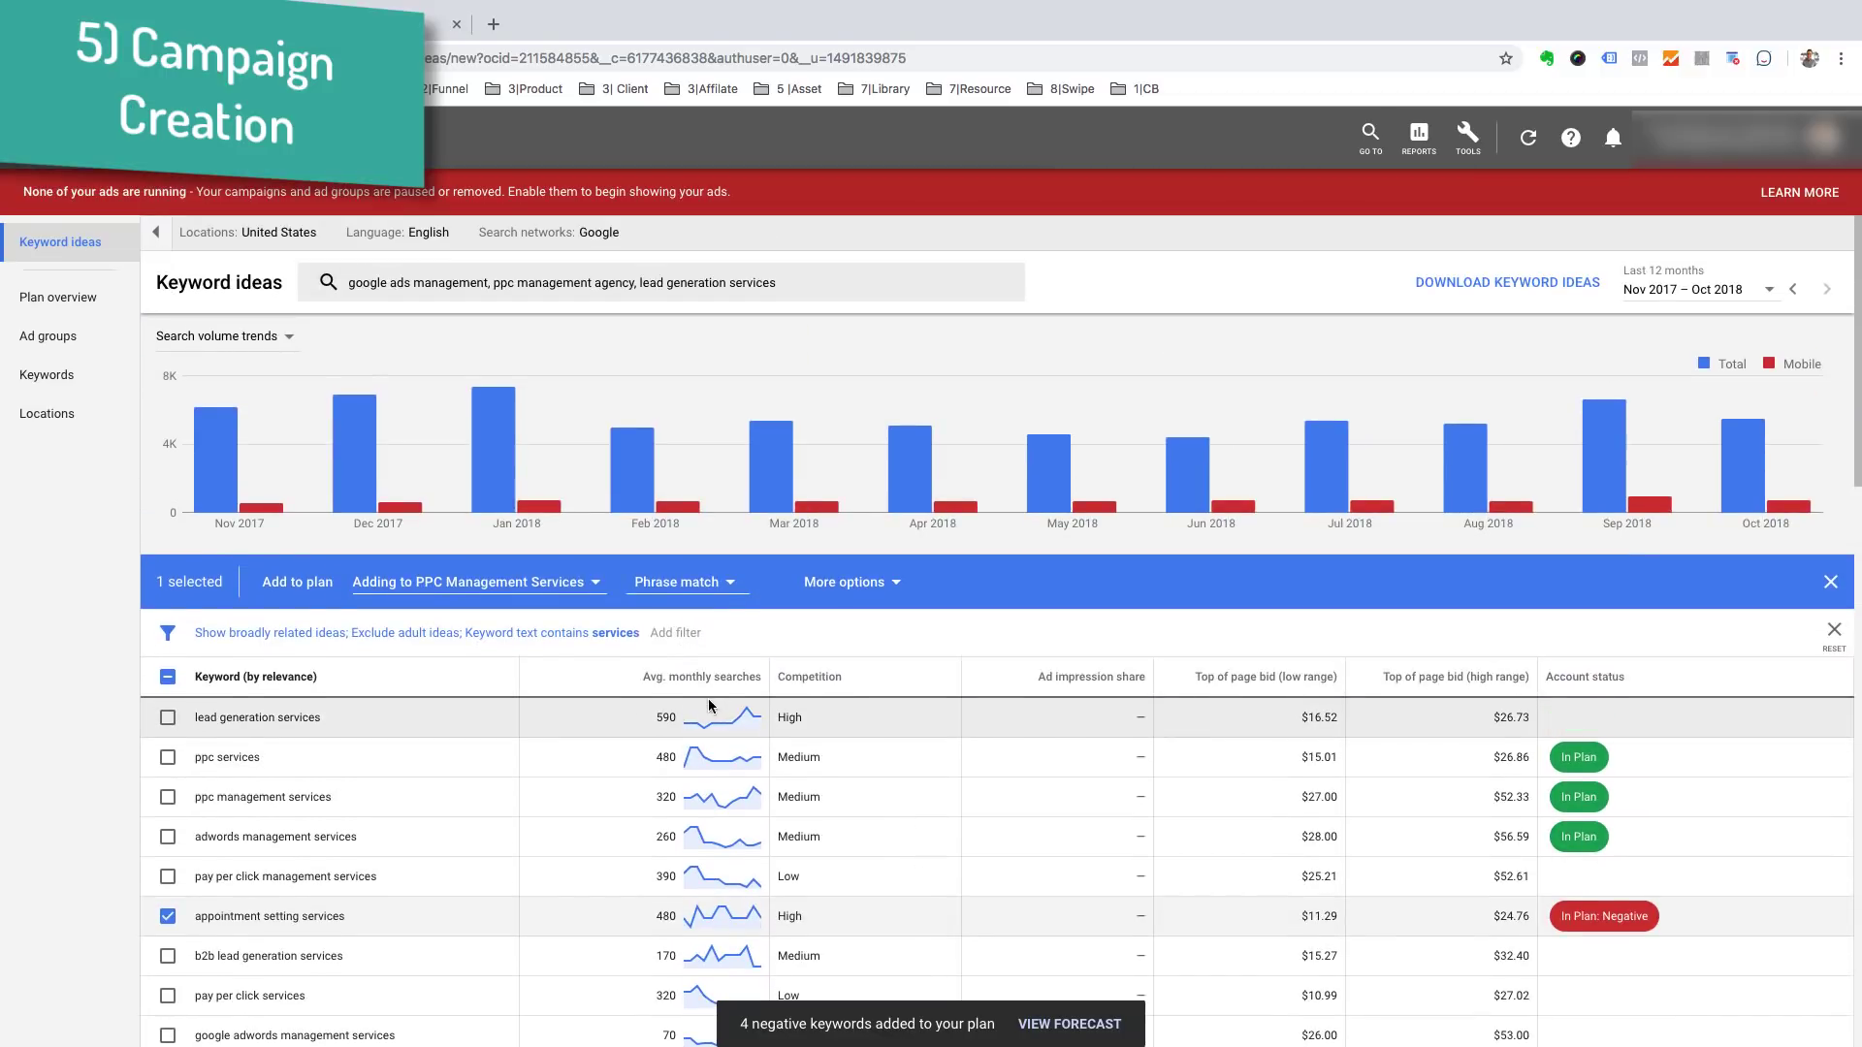
left_click(85, 302)
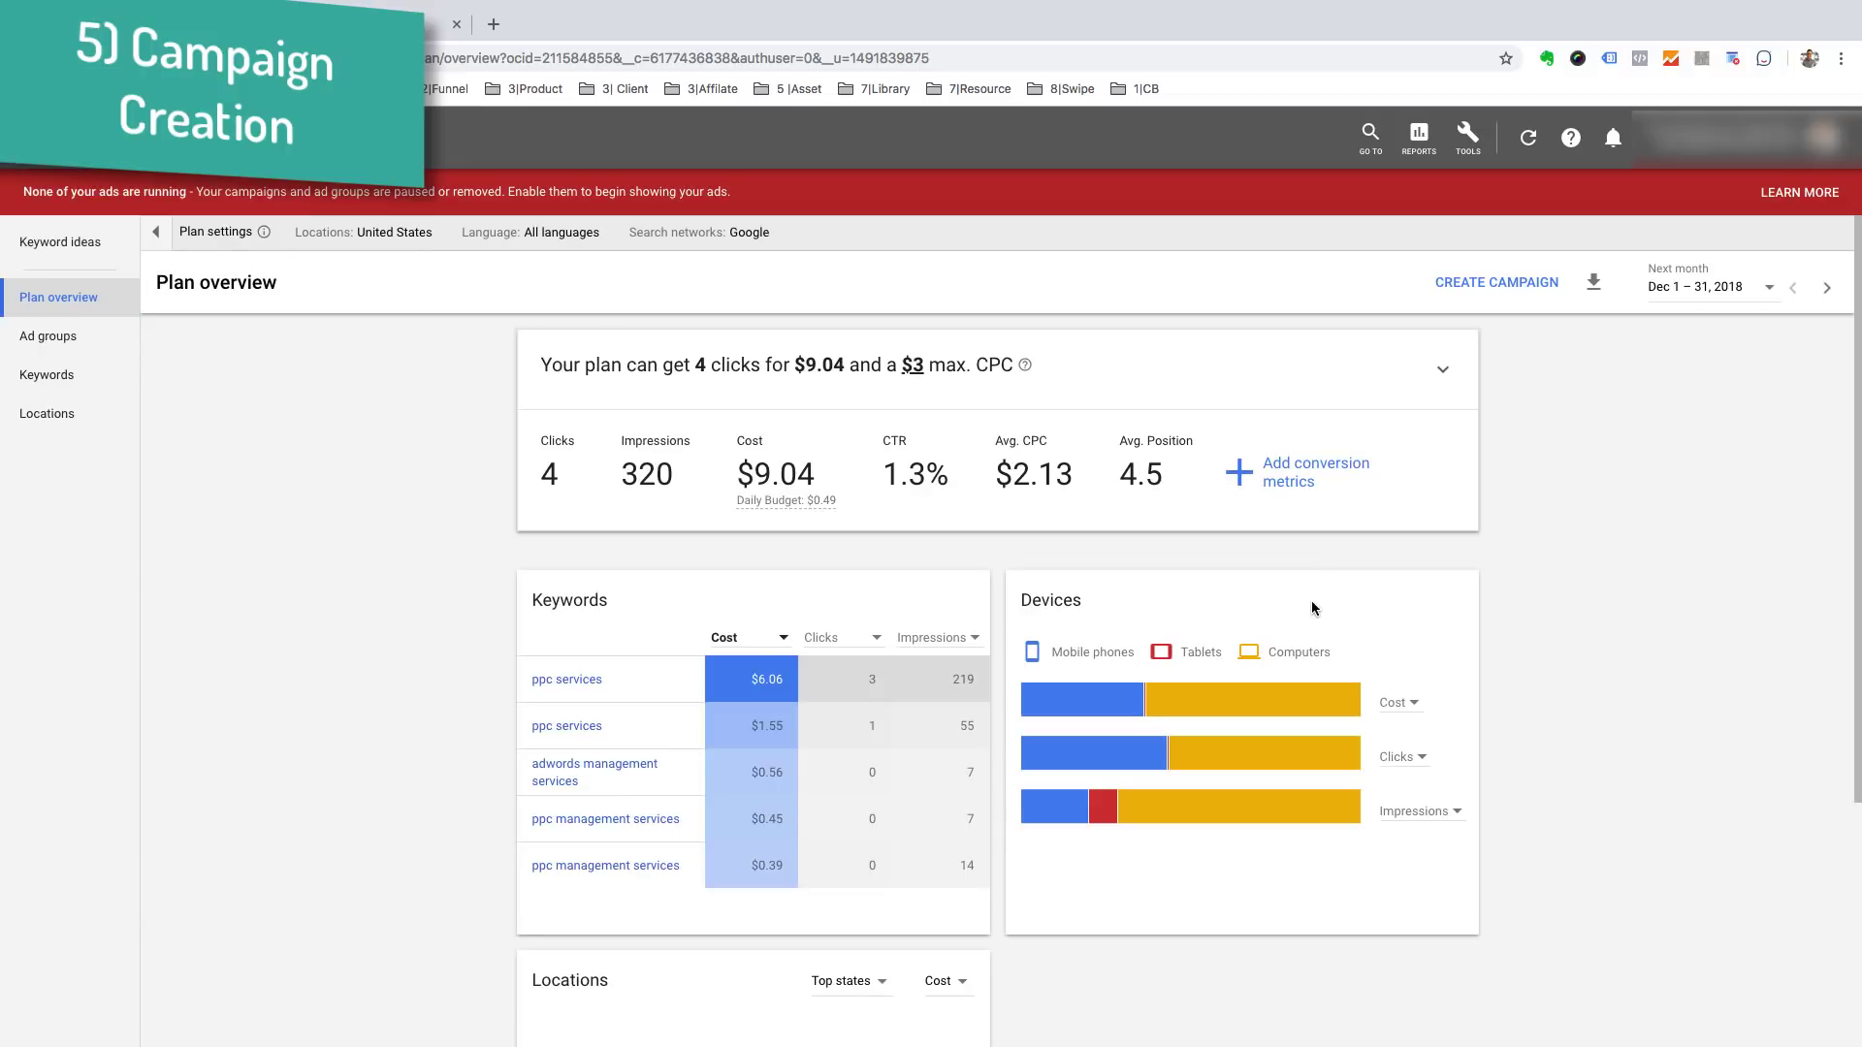
left_click(1451, 397)
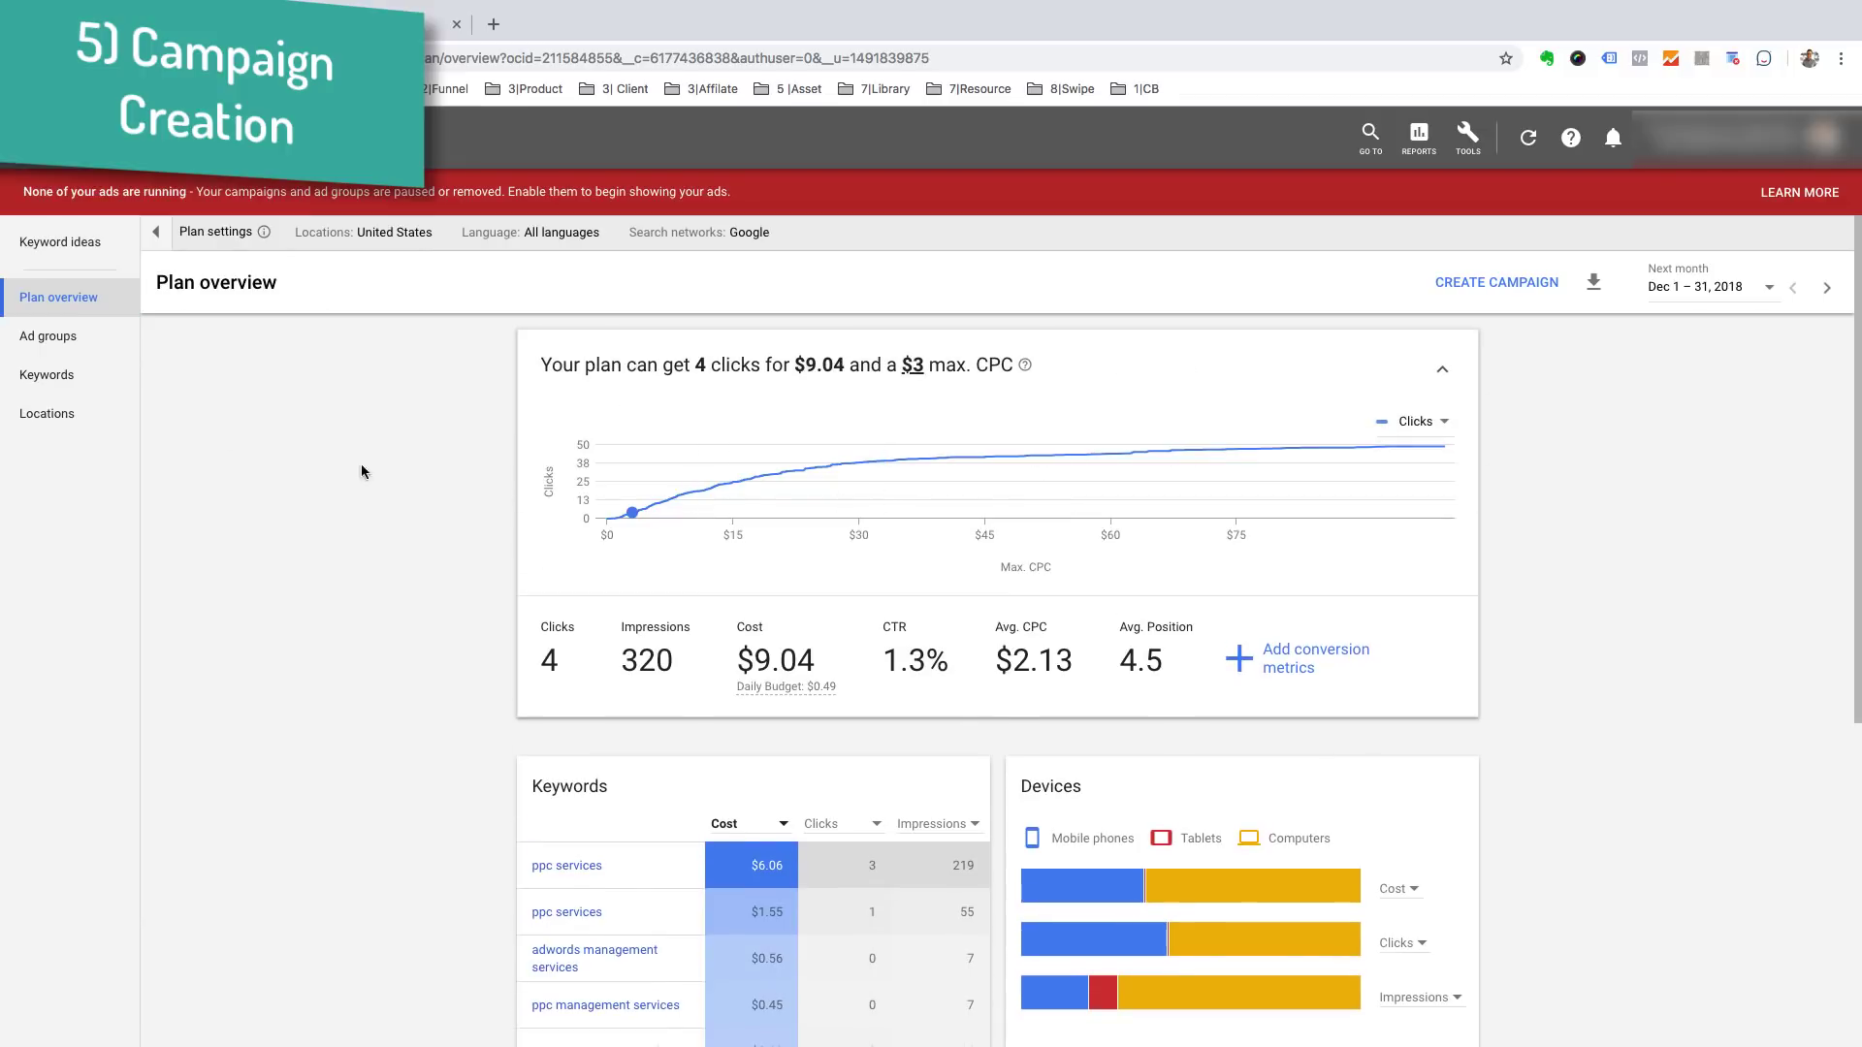
left_click(94, 344)
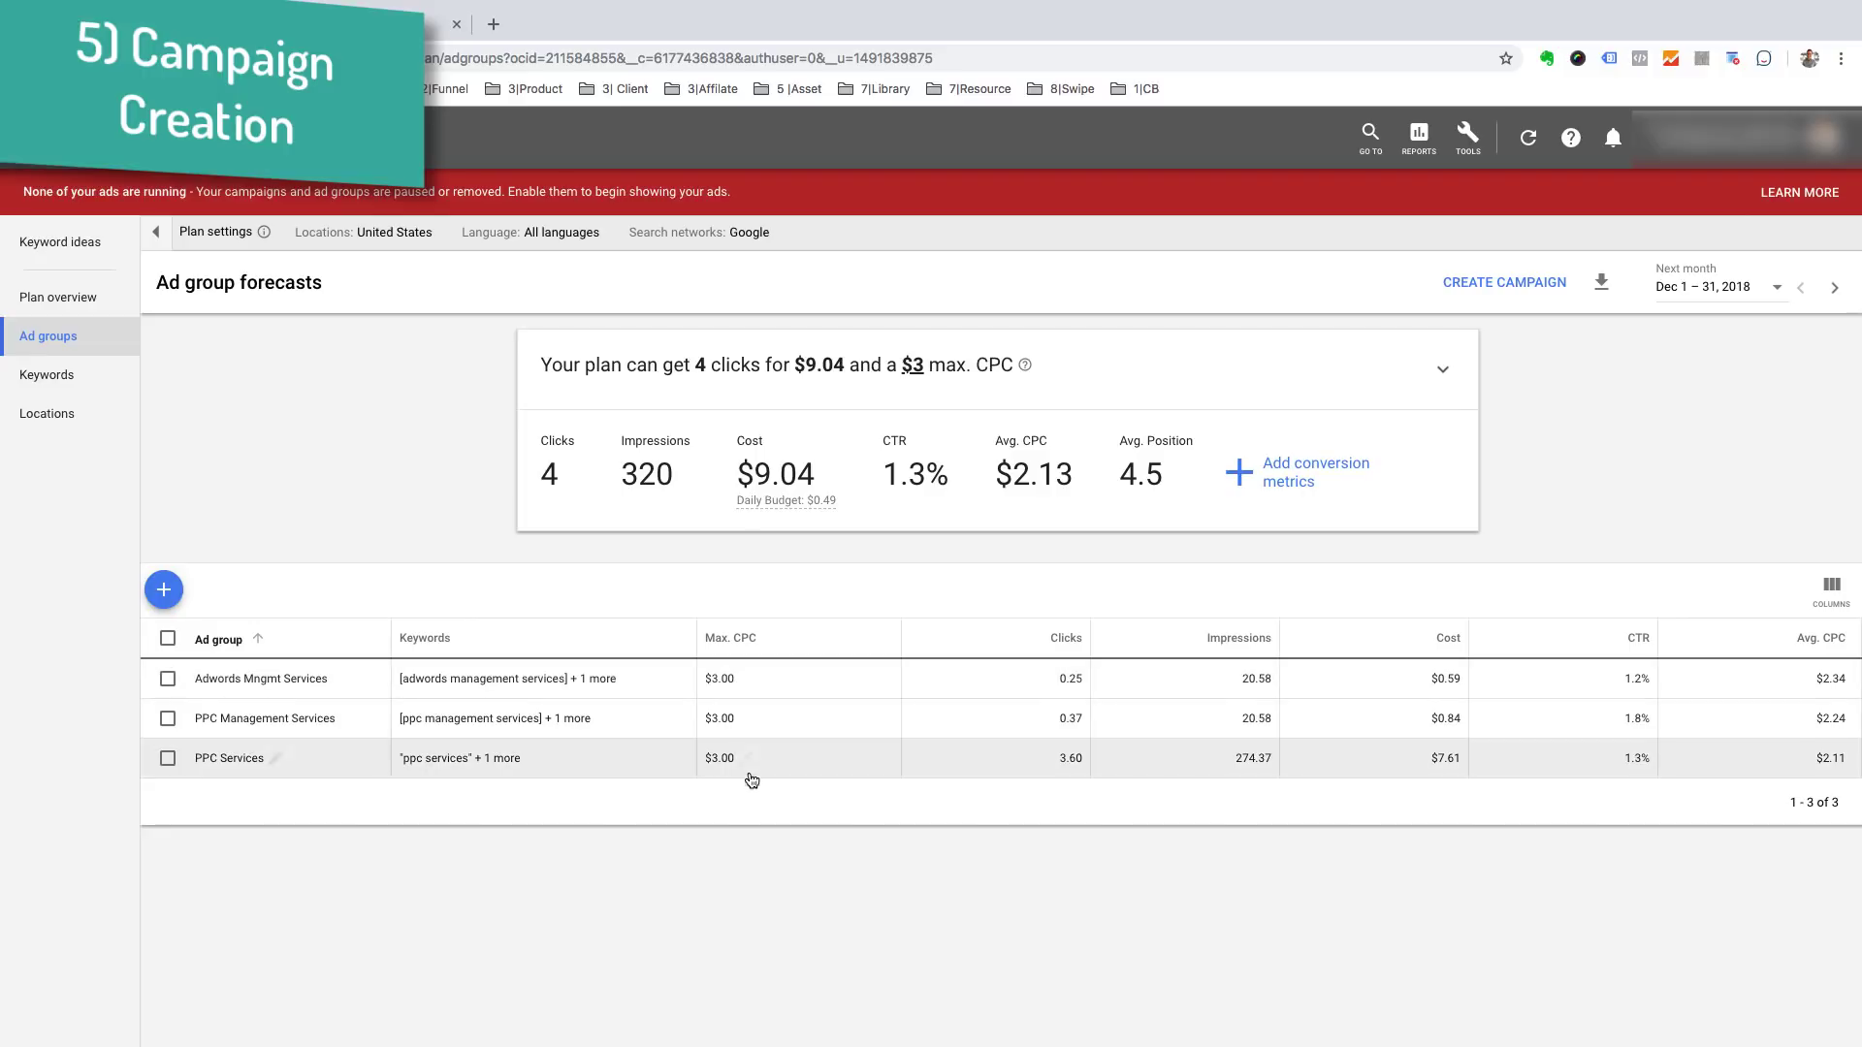
left_click(58, 392)
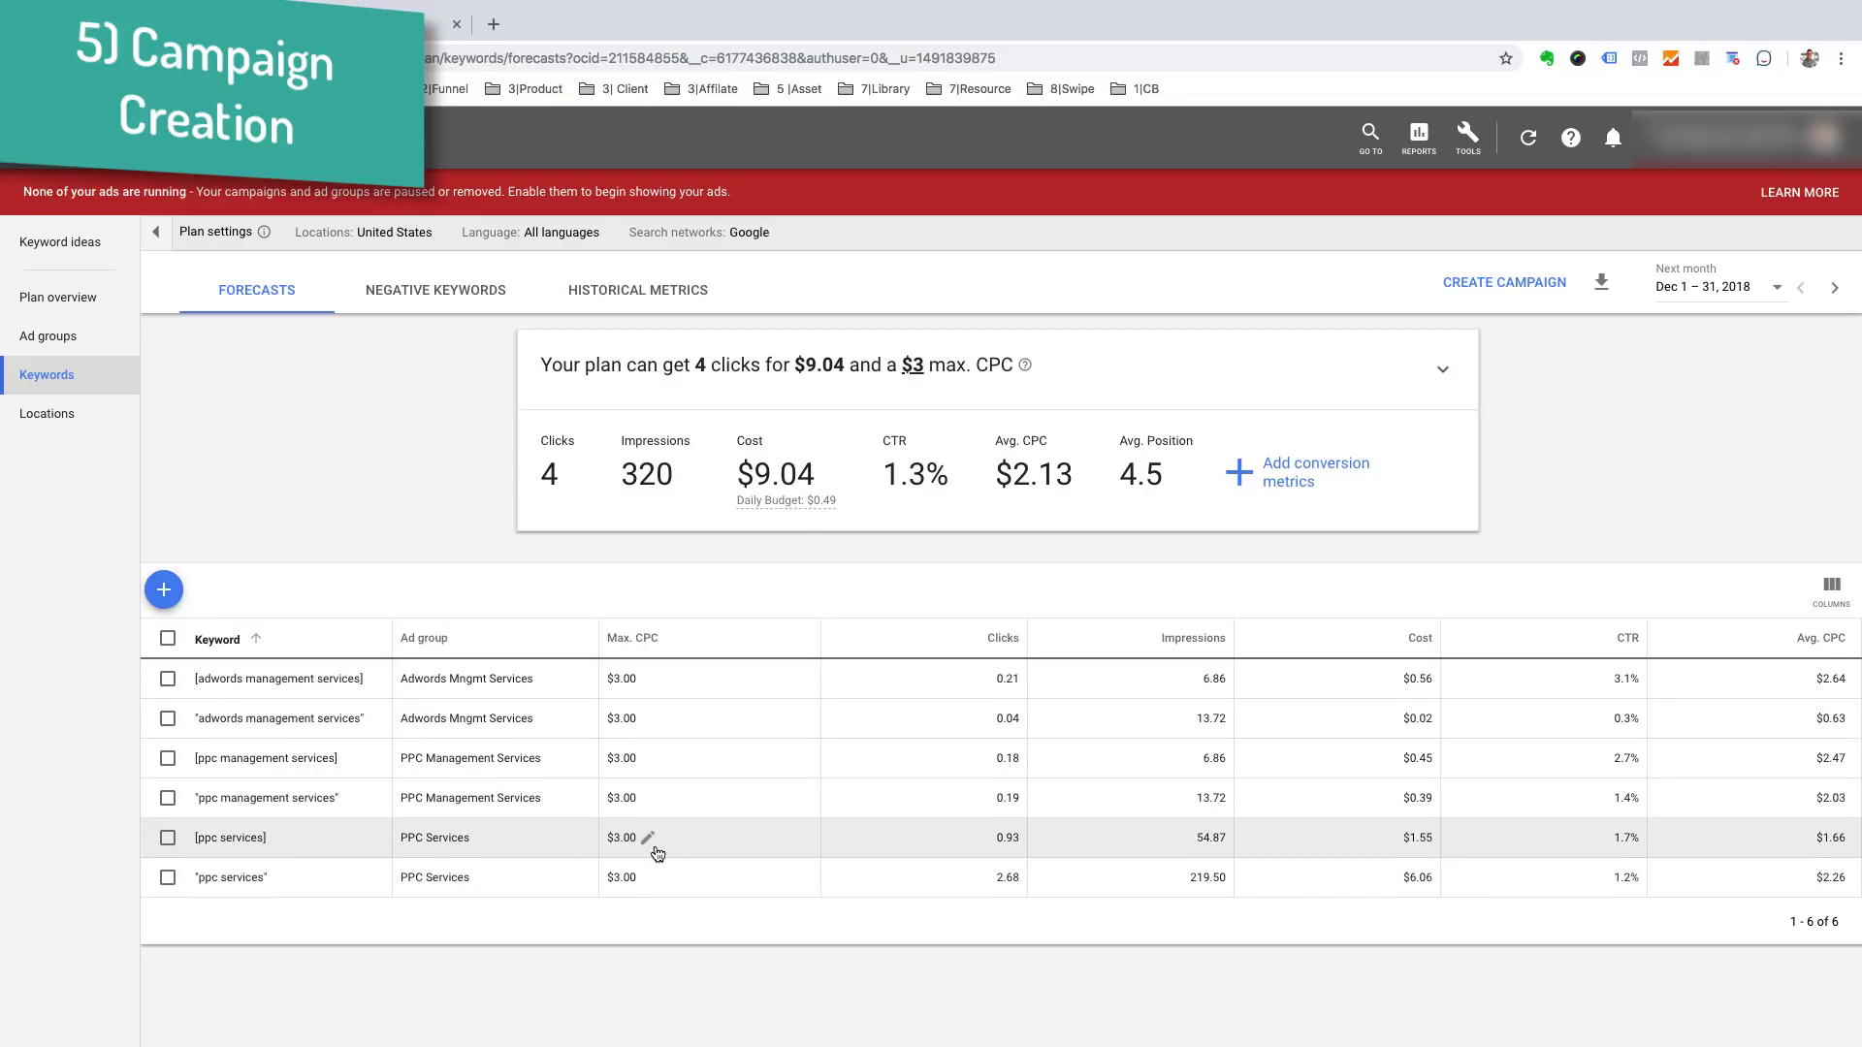
left_click(86, 428)
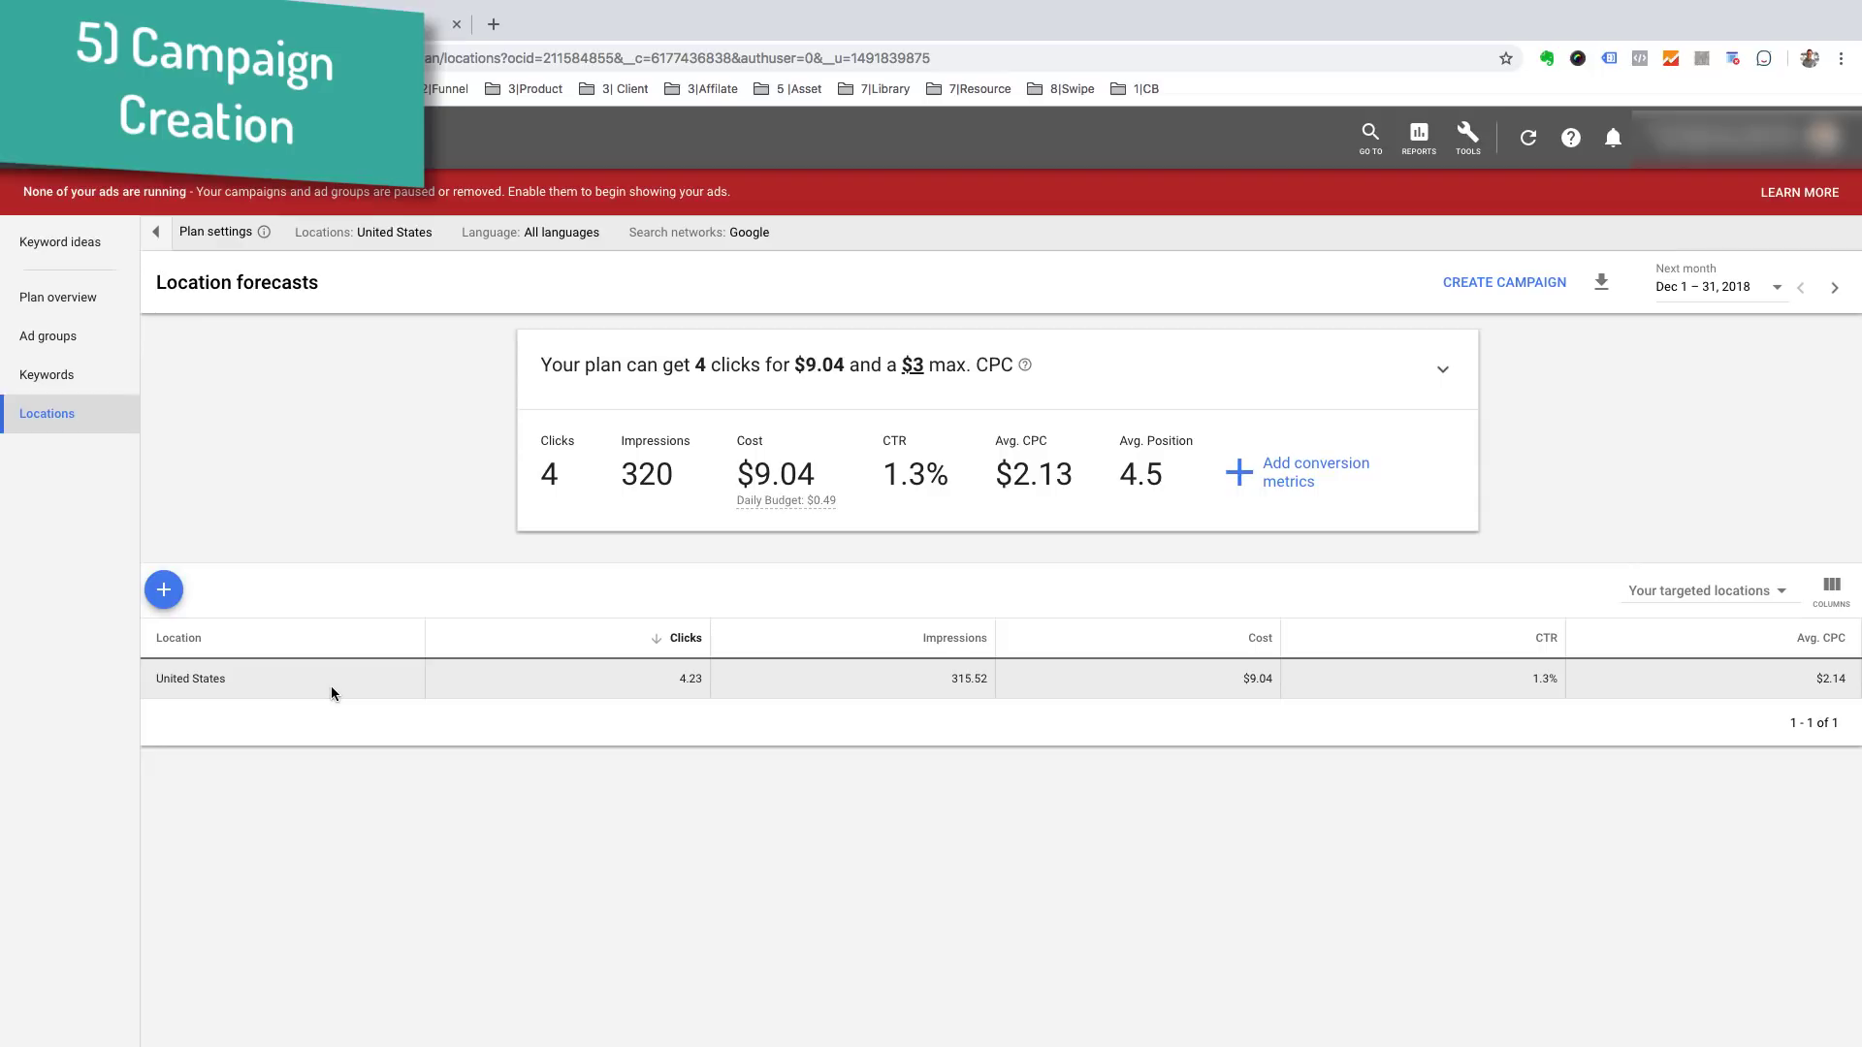
Step: Create a campaign from the plan named Google Ads PPC Test 2 with a custom average daily budget of $15.00
left_click(101, 301)
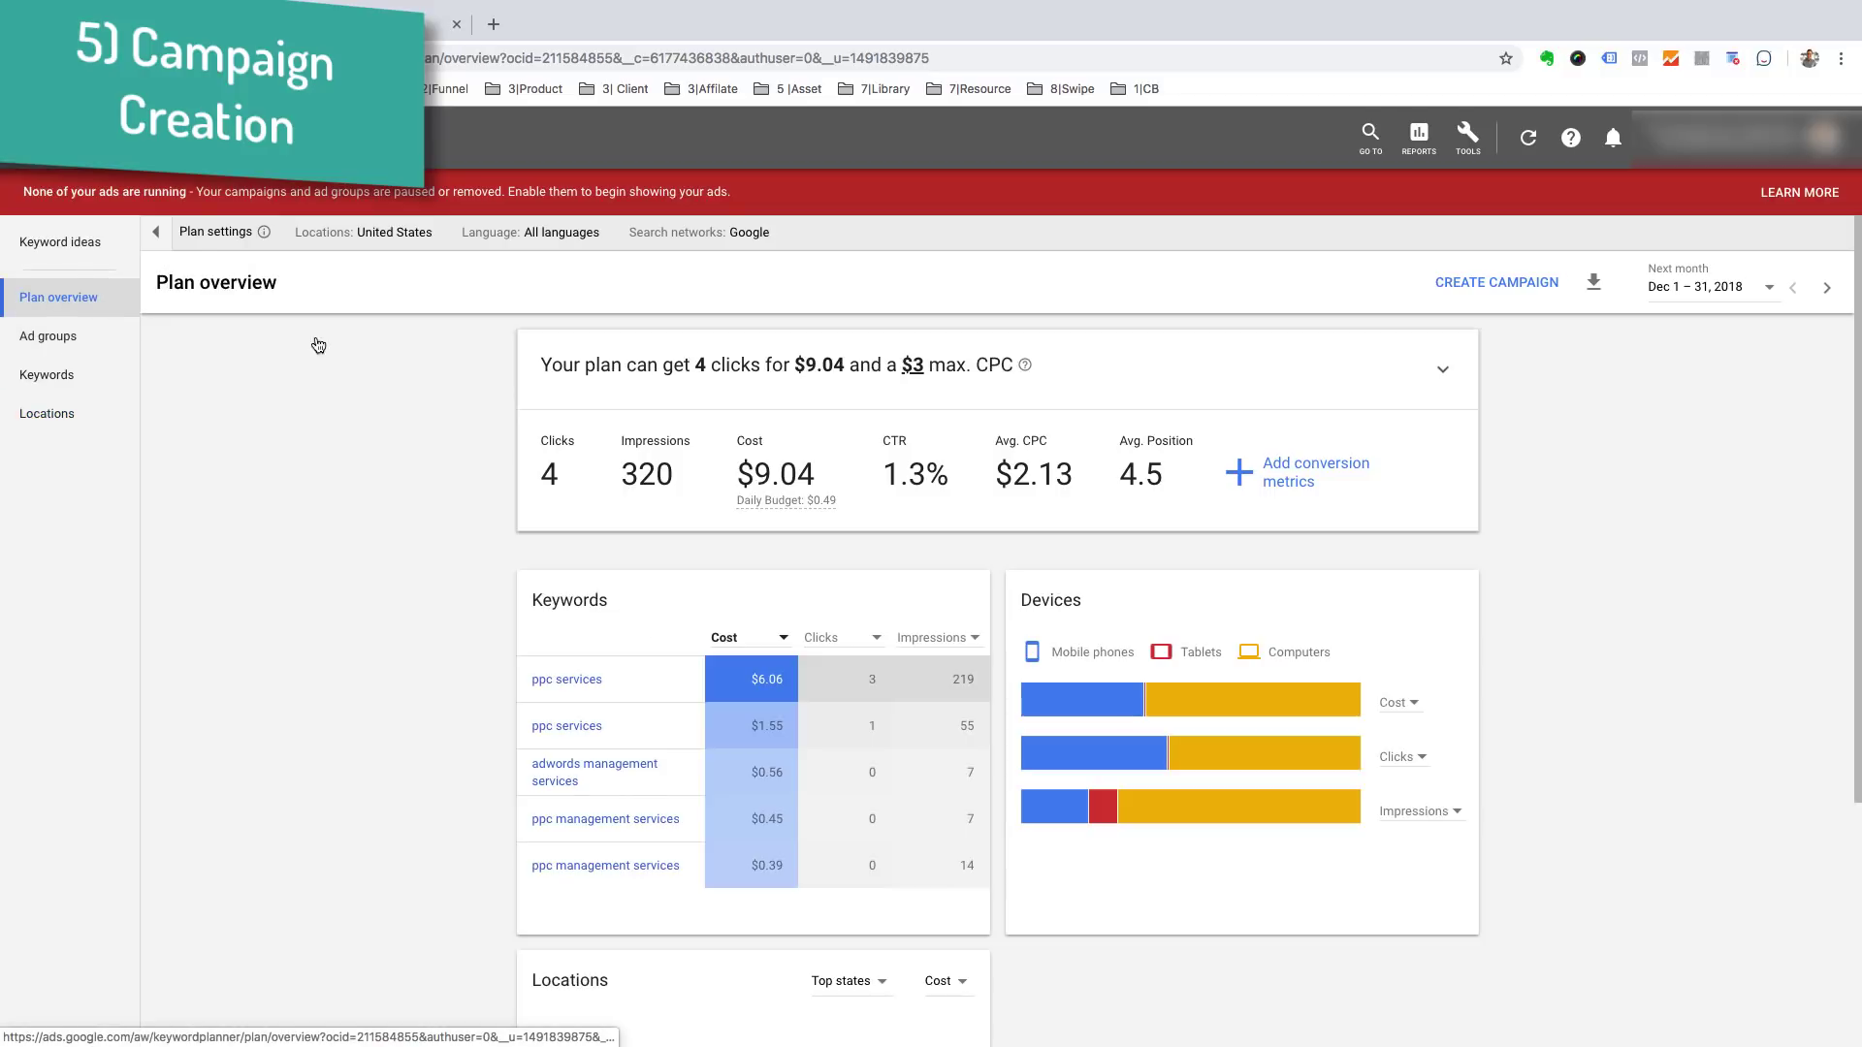
left_click(1497, 286)
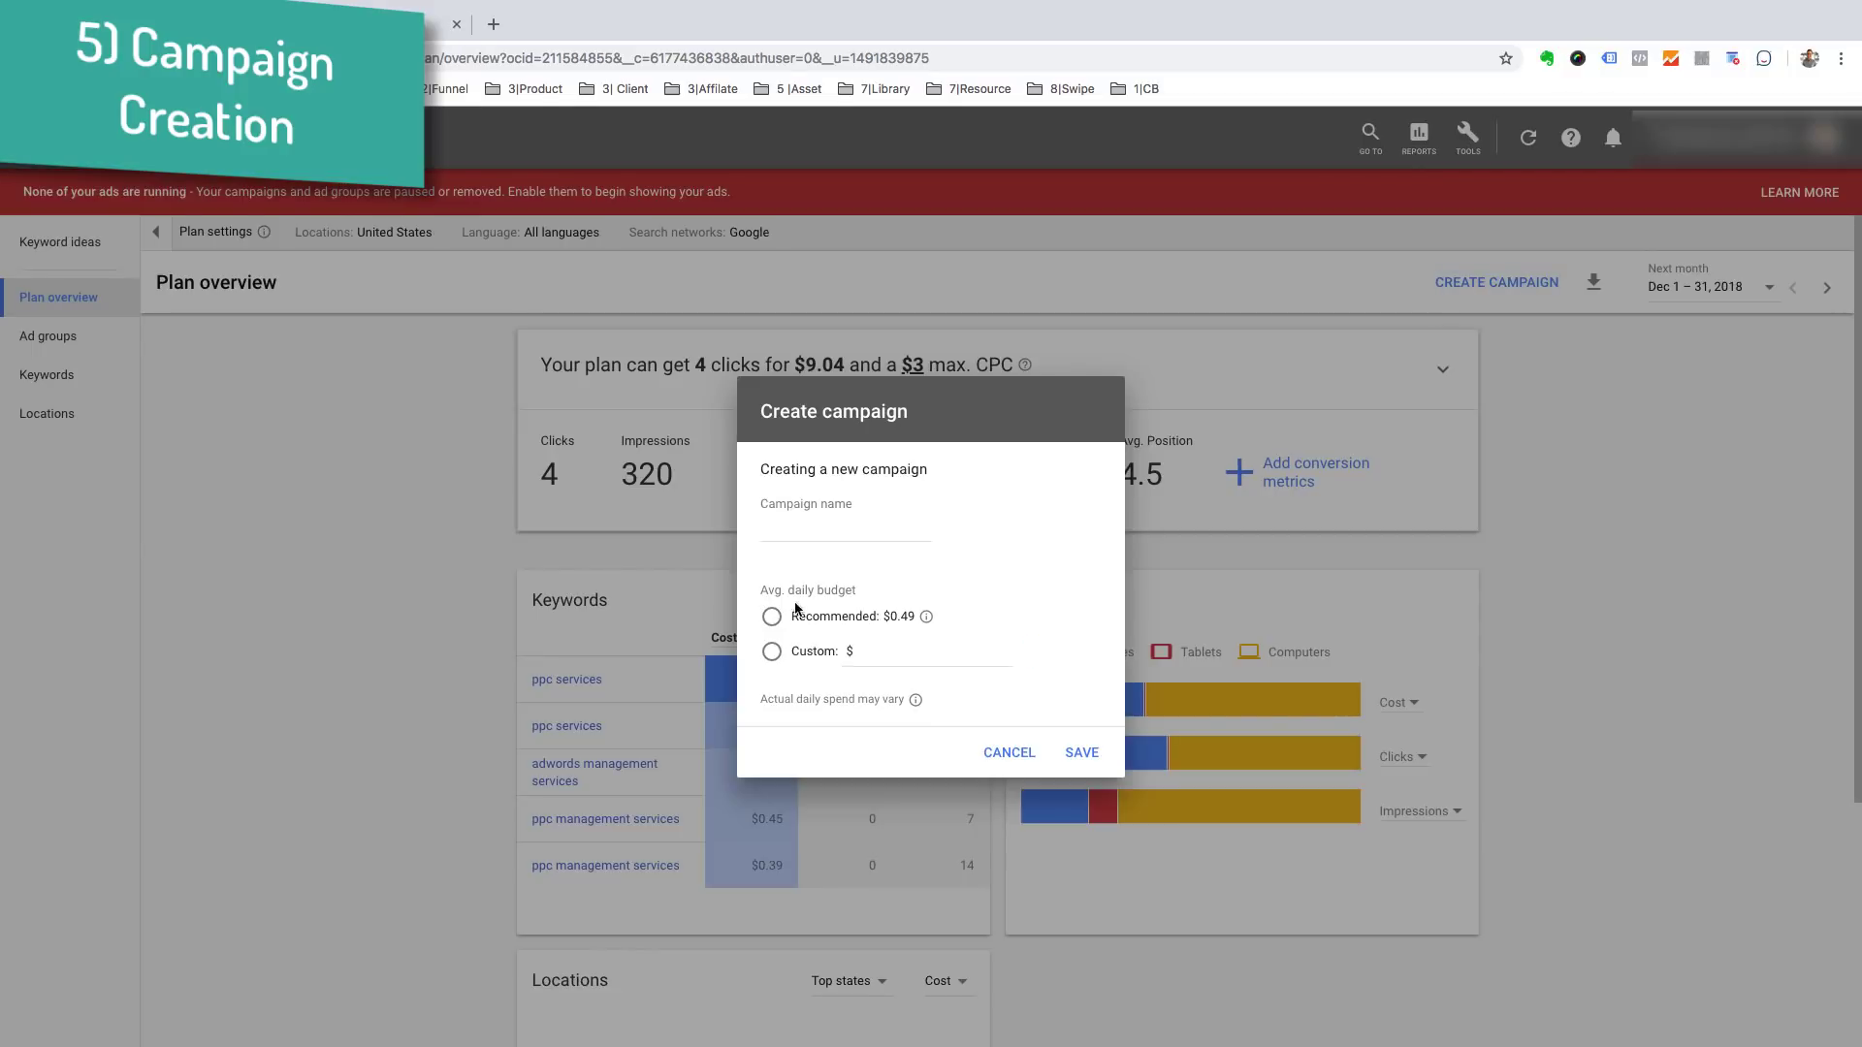
left_click(824, 531)
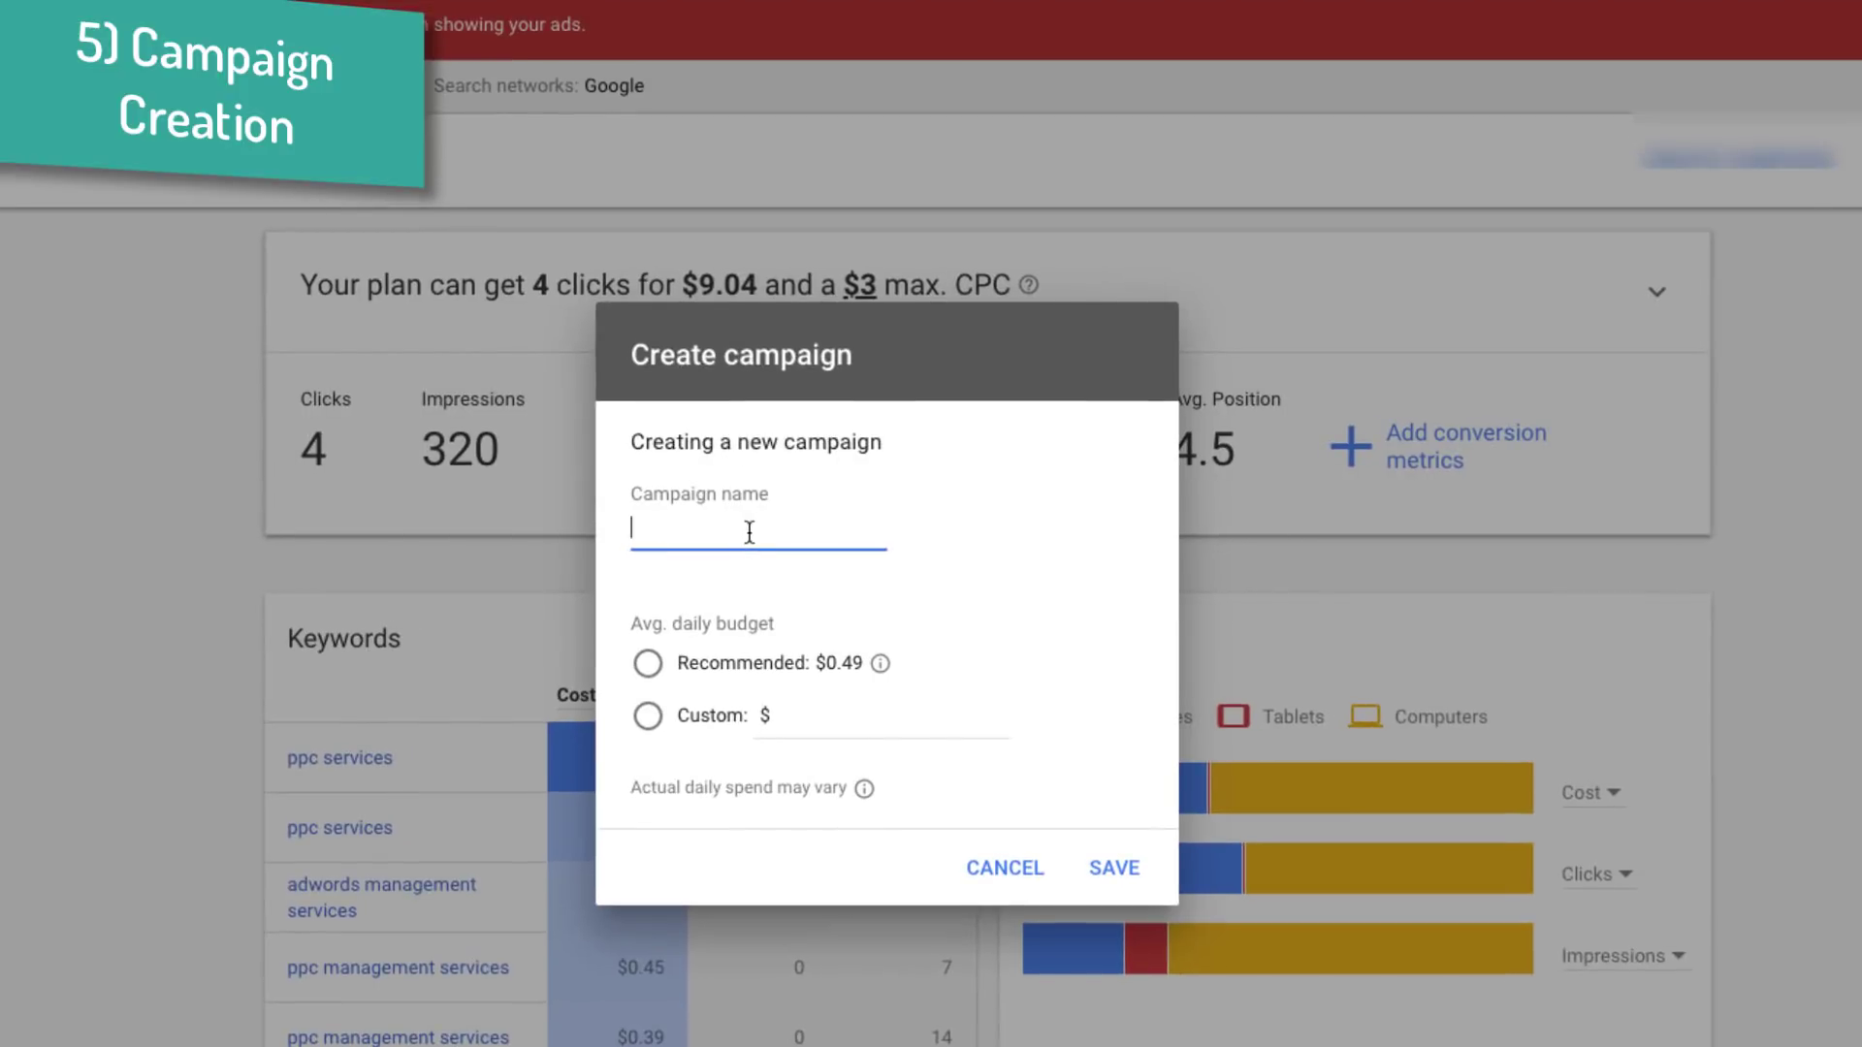
type("15.00")
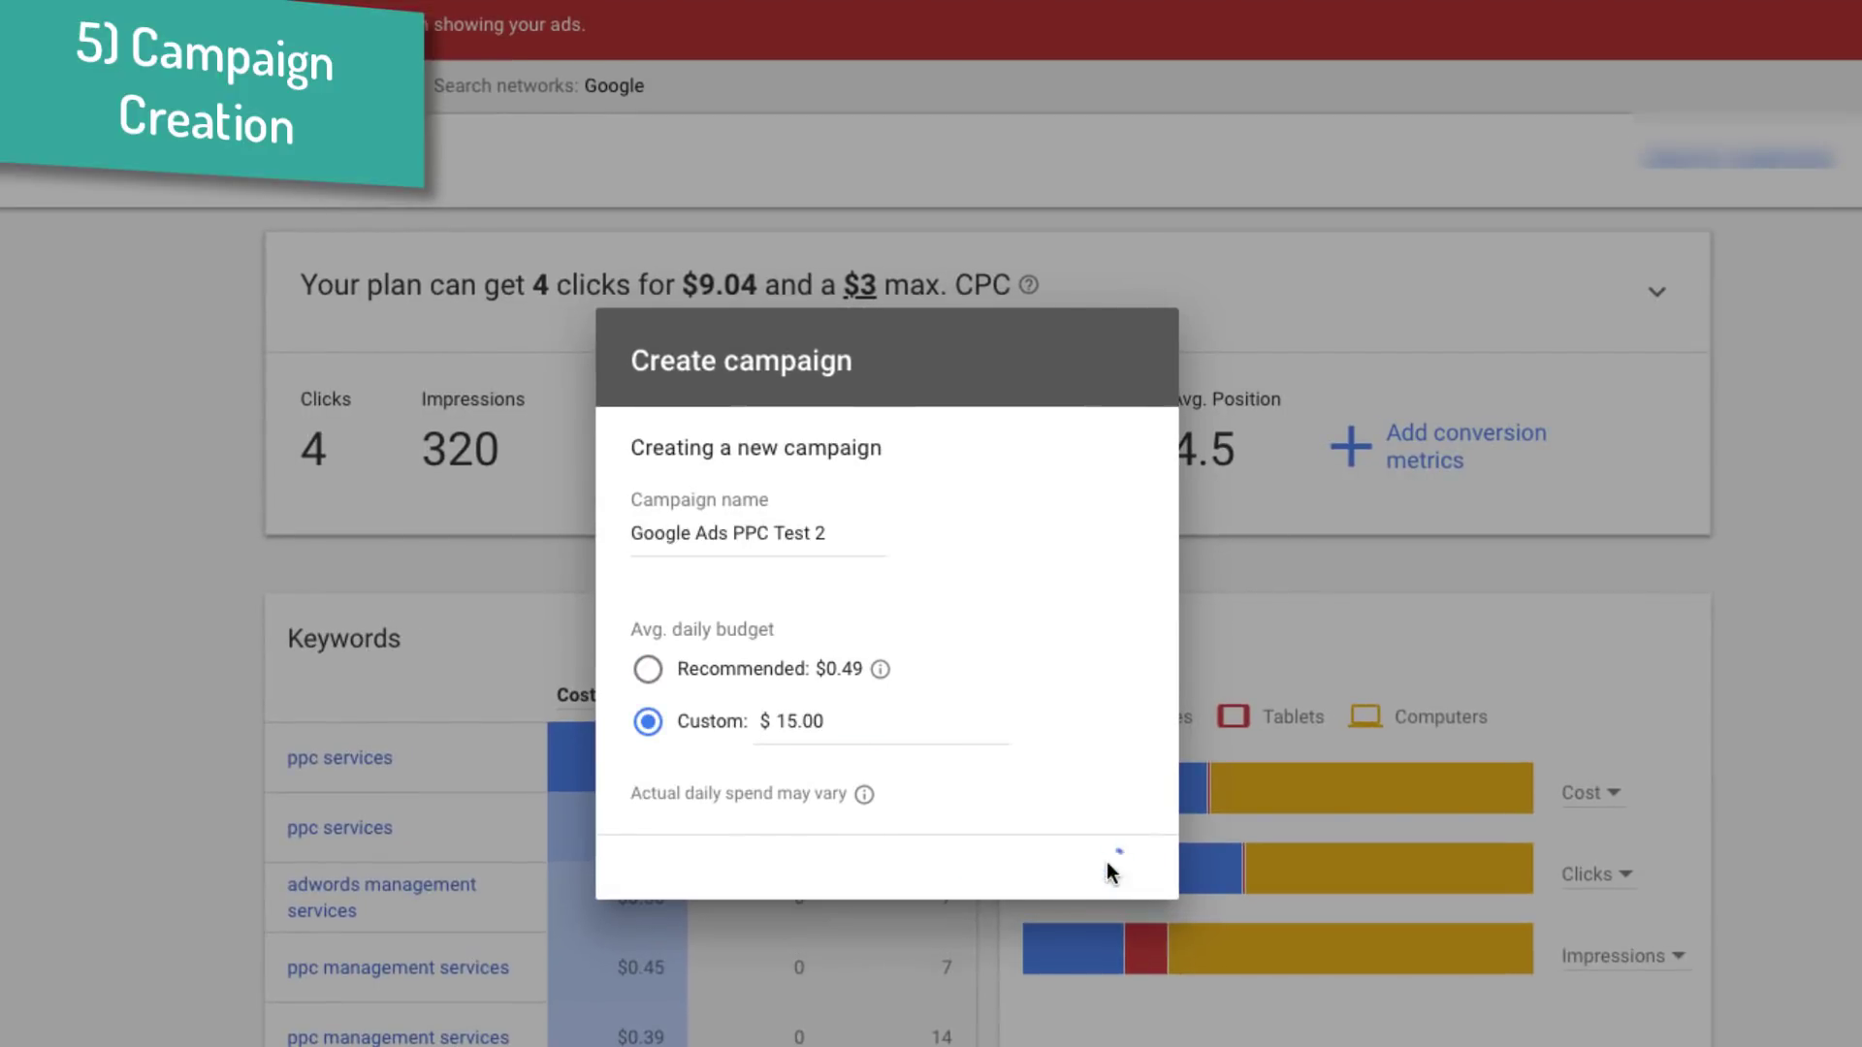
left_click(1110, 868)
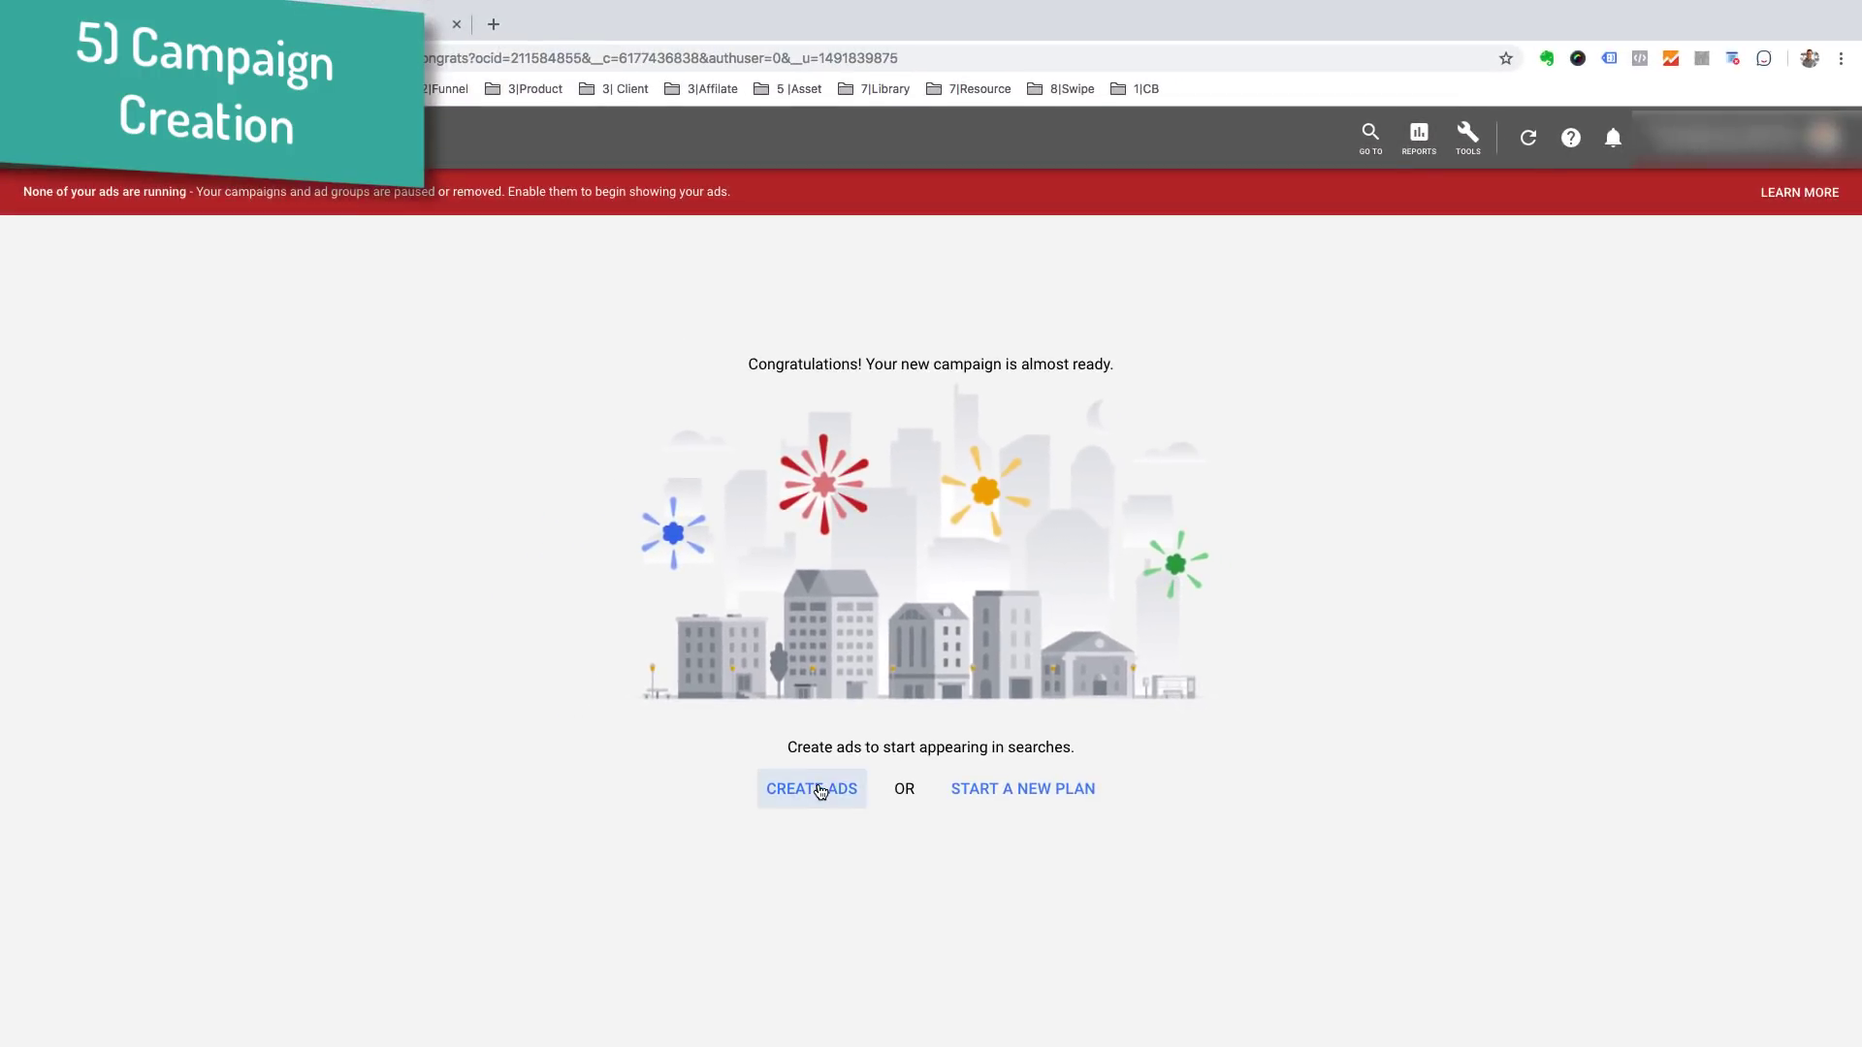
Step: Start a new text ad for the campaign in the Adwords Mngmt Services ad group and look over its form
left_click(820, 790)
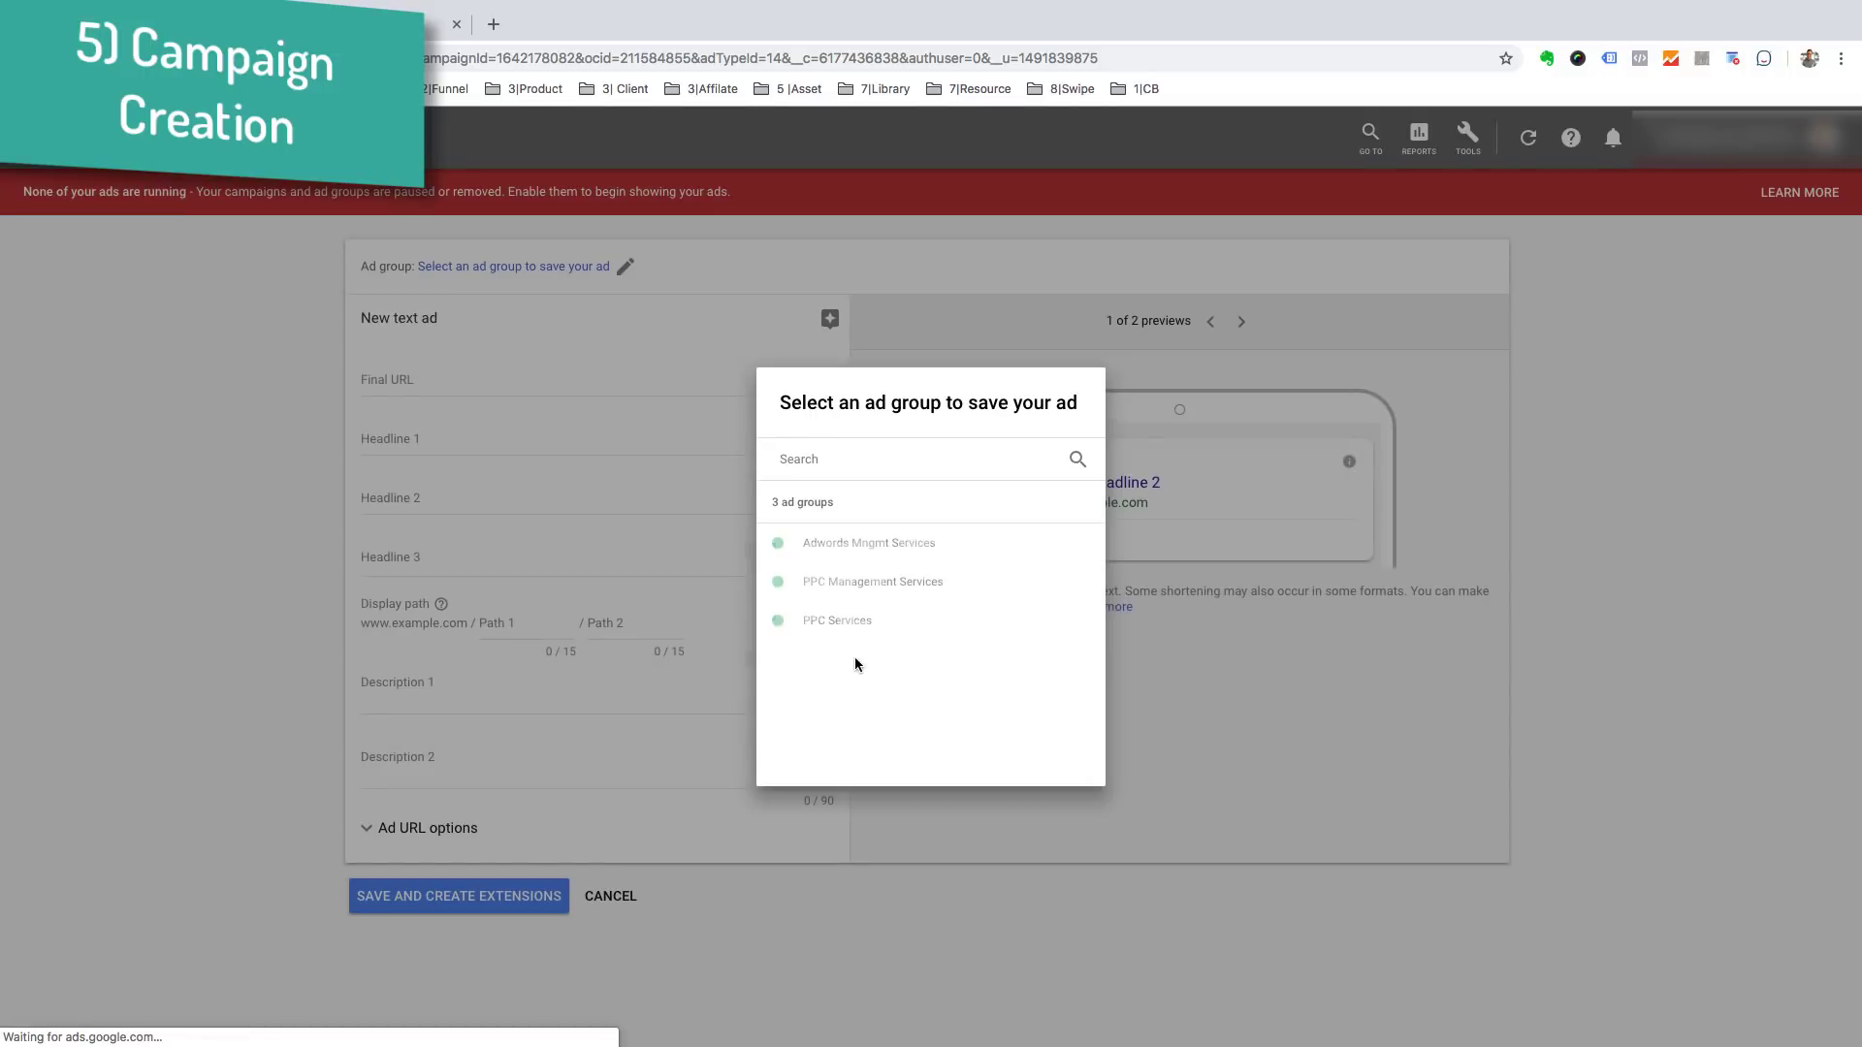
left_click(873, 543)
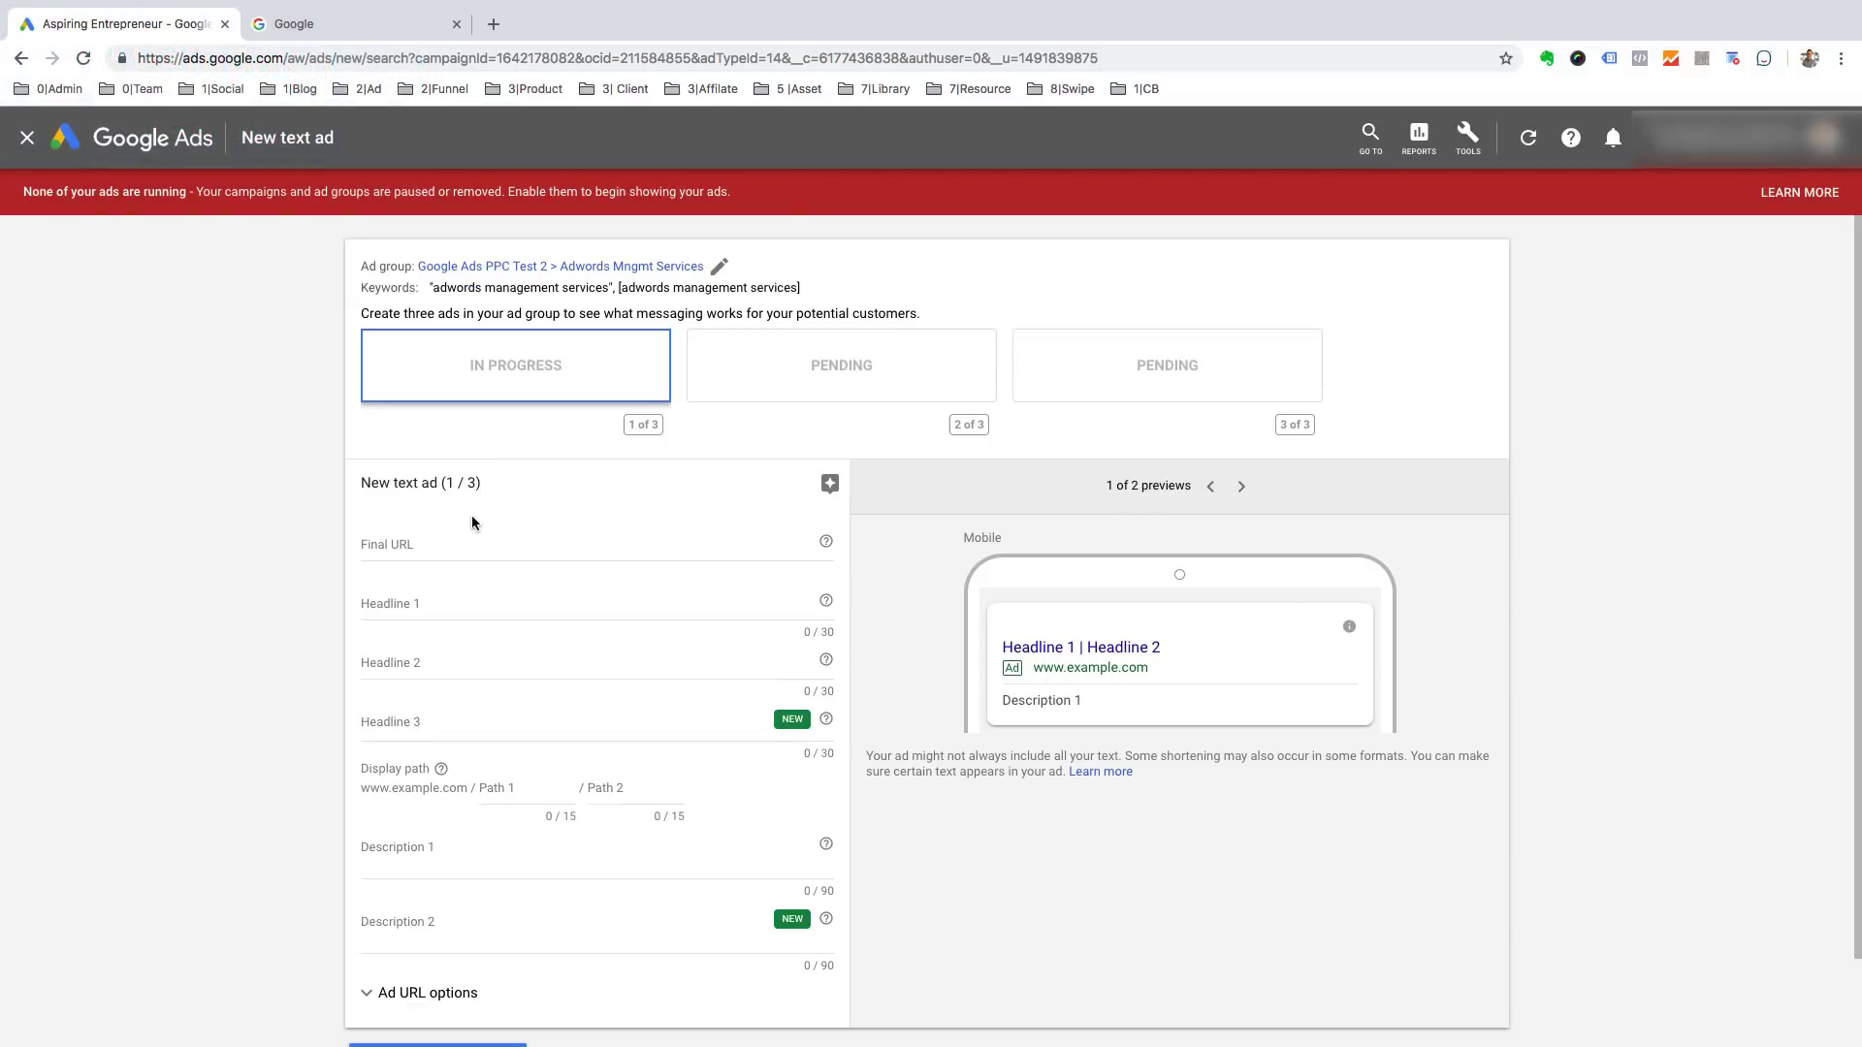
scroll(647, 729, "down", 2)
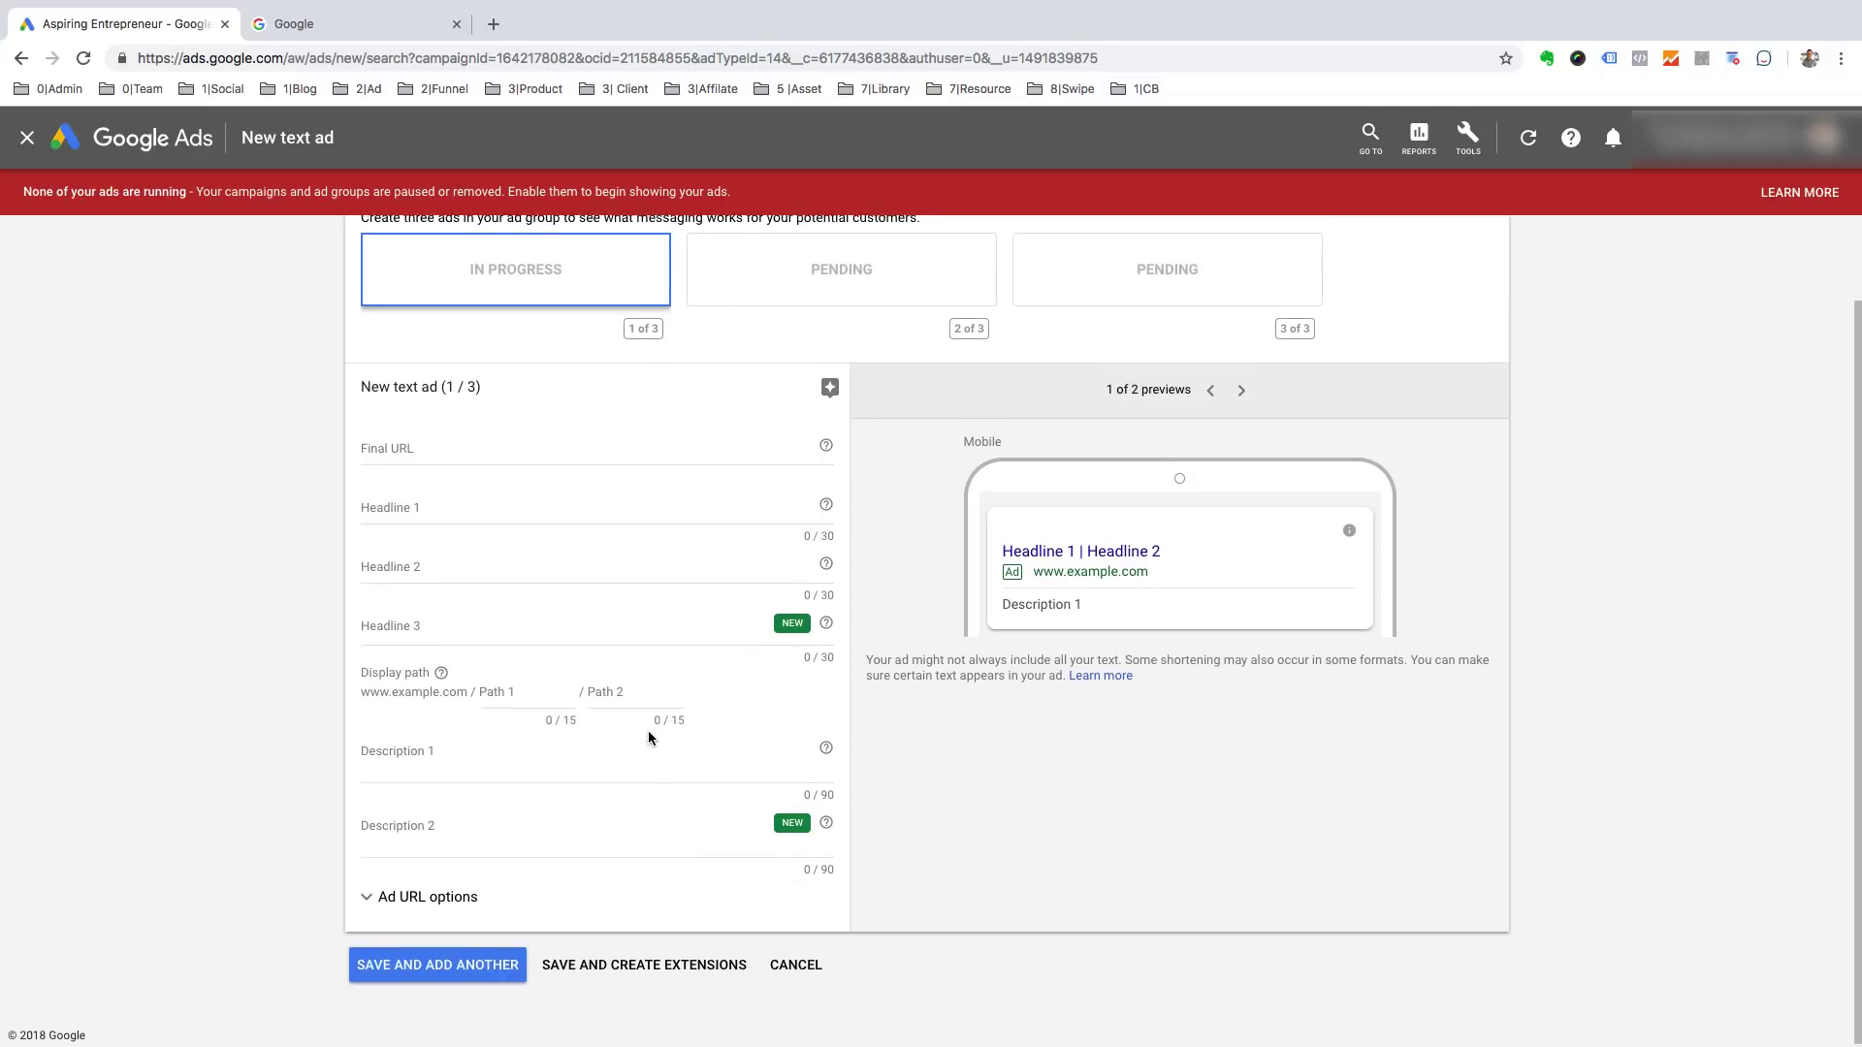
scroll(650, 723, "up", 2)
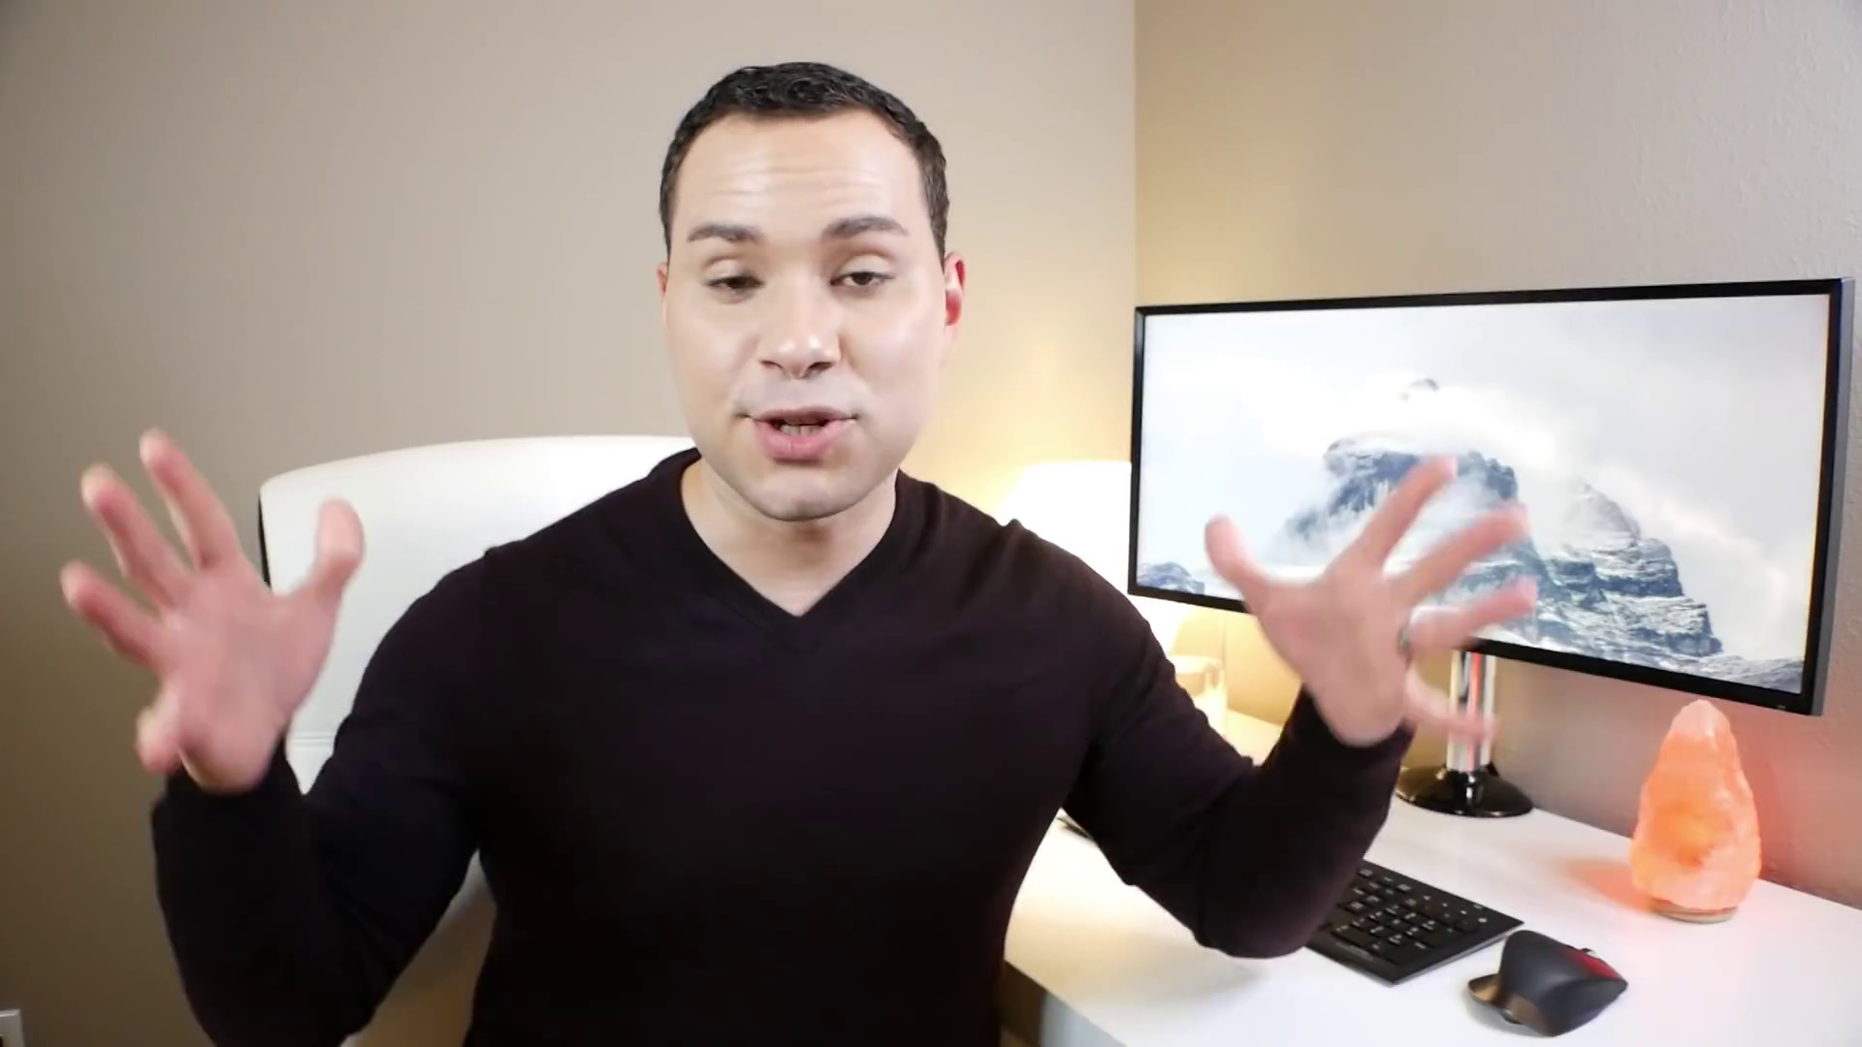